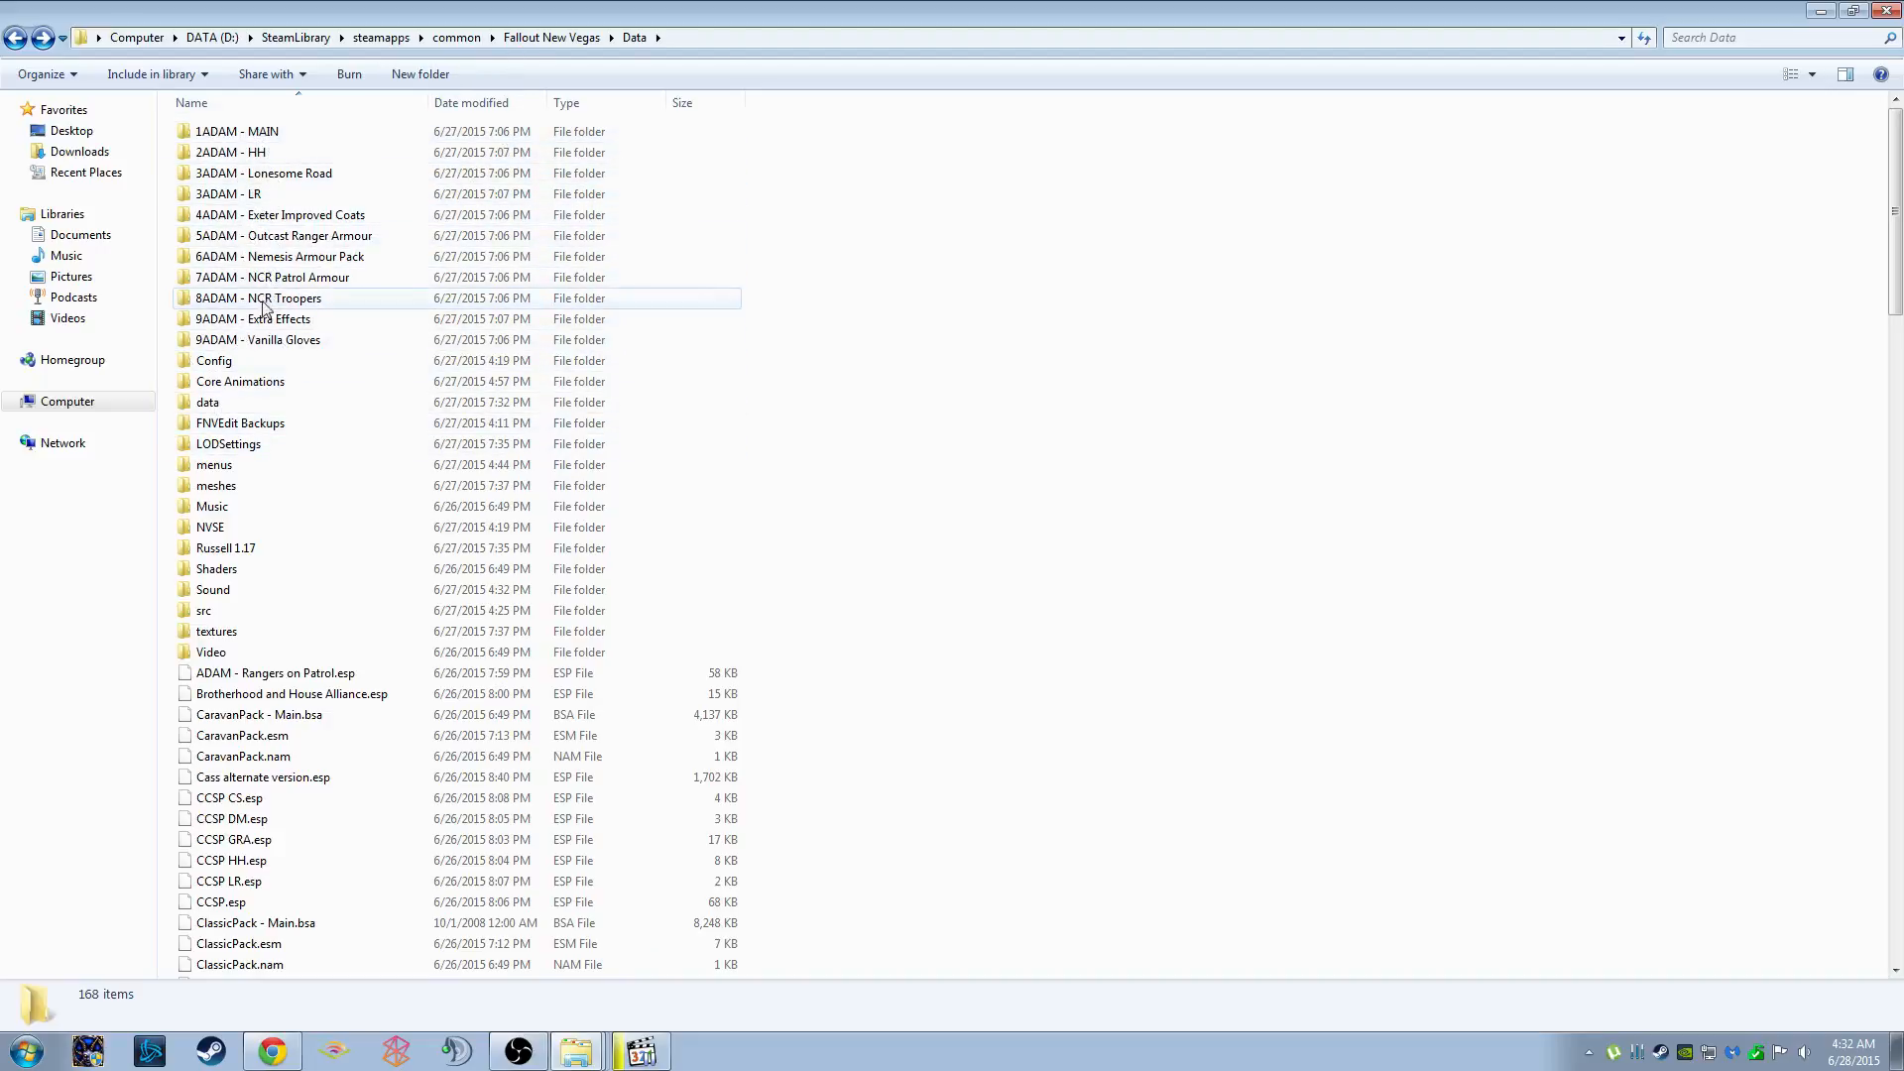
# Inspect the contents of the Data folder inside 3ADAM - Lonesome Road and return to the game's main Data folder
pyautogui.doubleClick(282, 174)
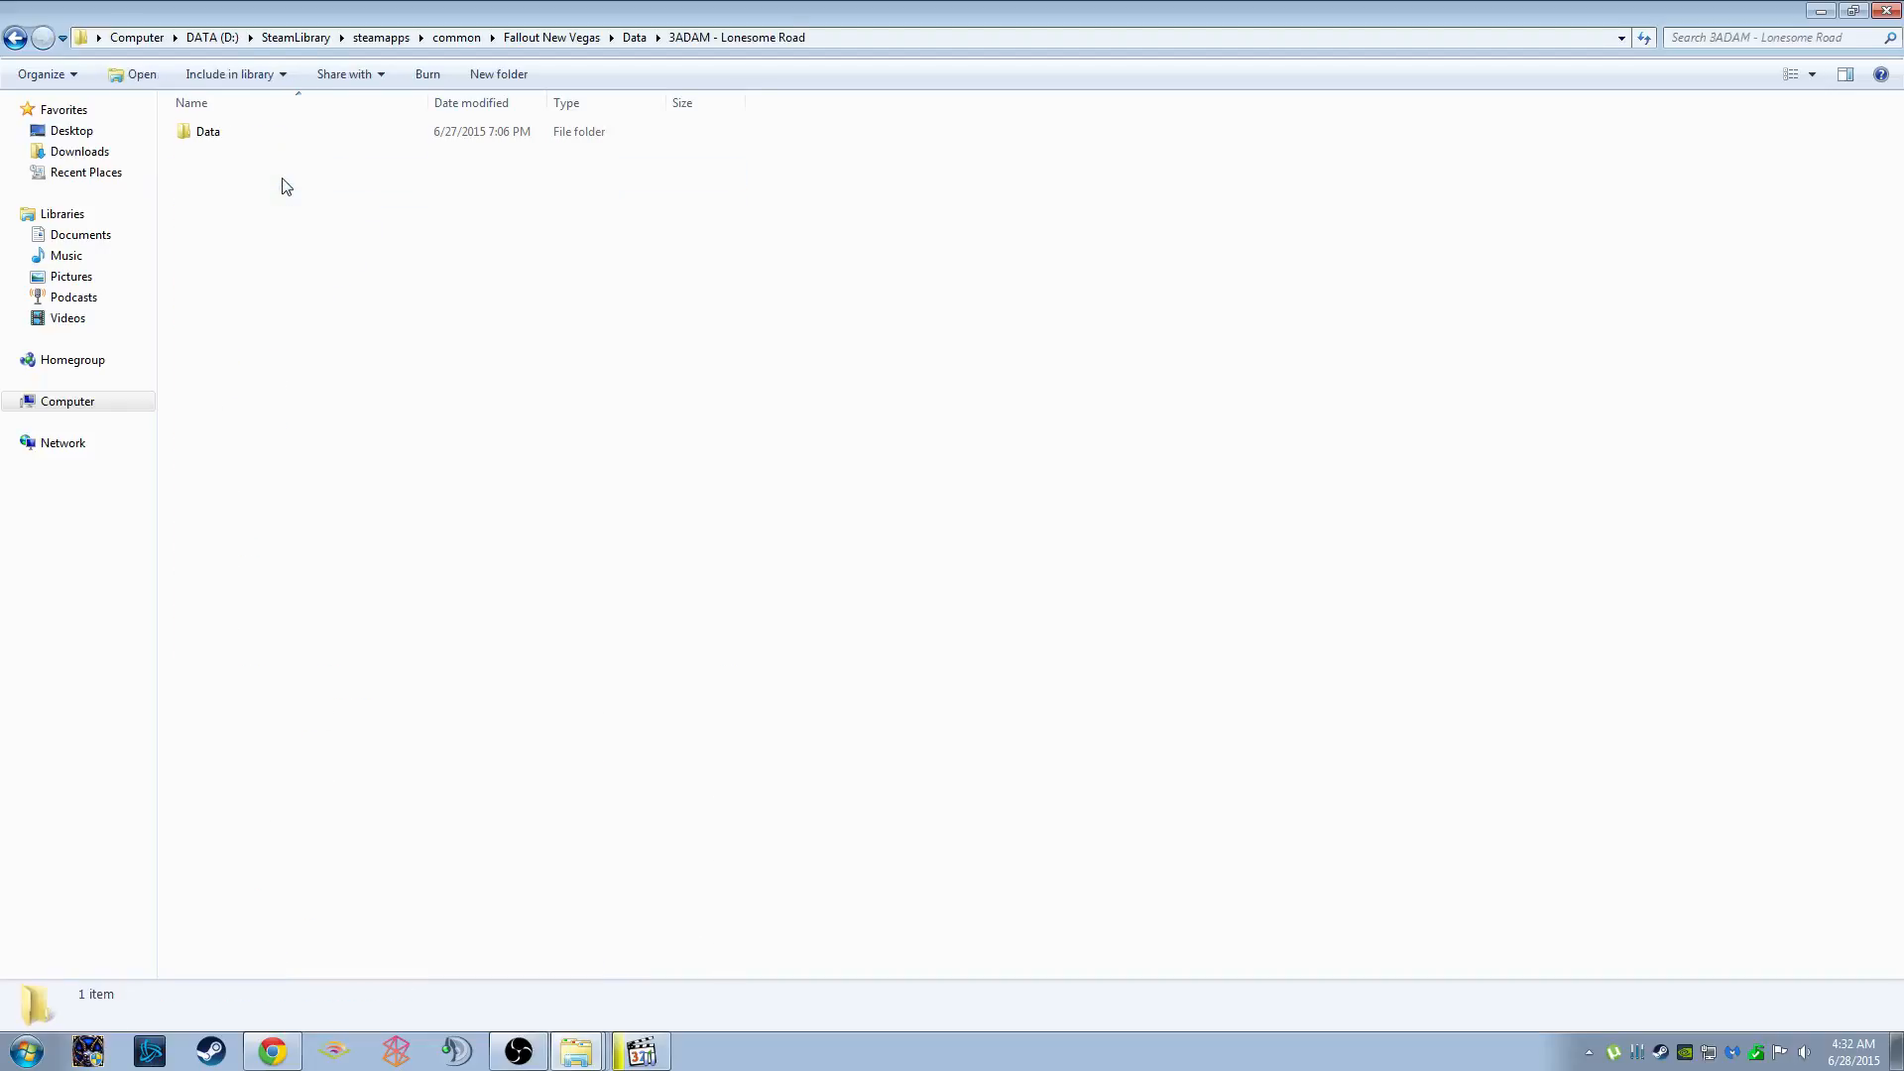
pyautogui.click(212, 142)
pyautogui.doubleClick(211, 142)
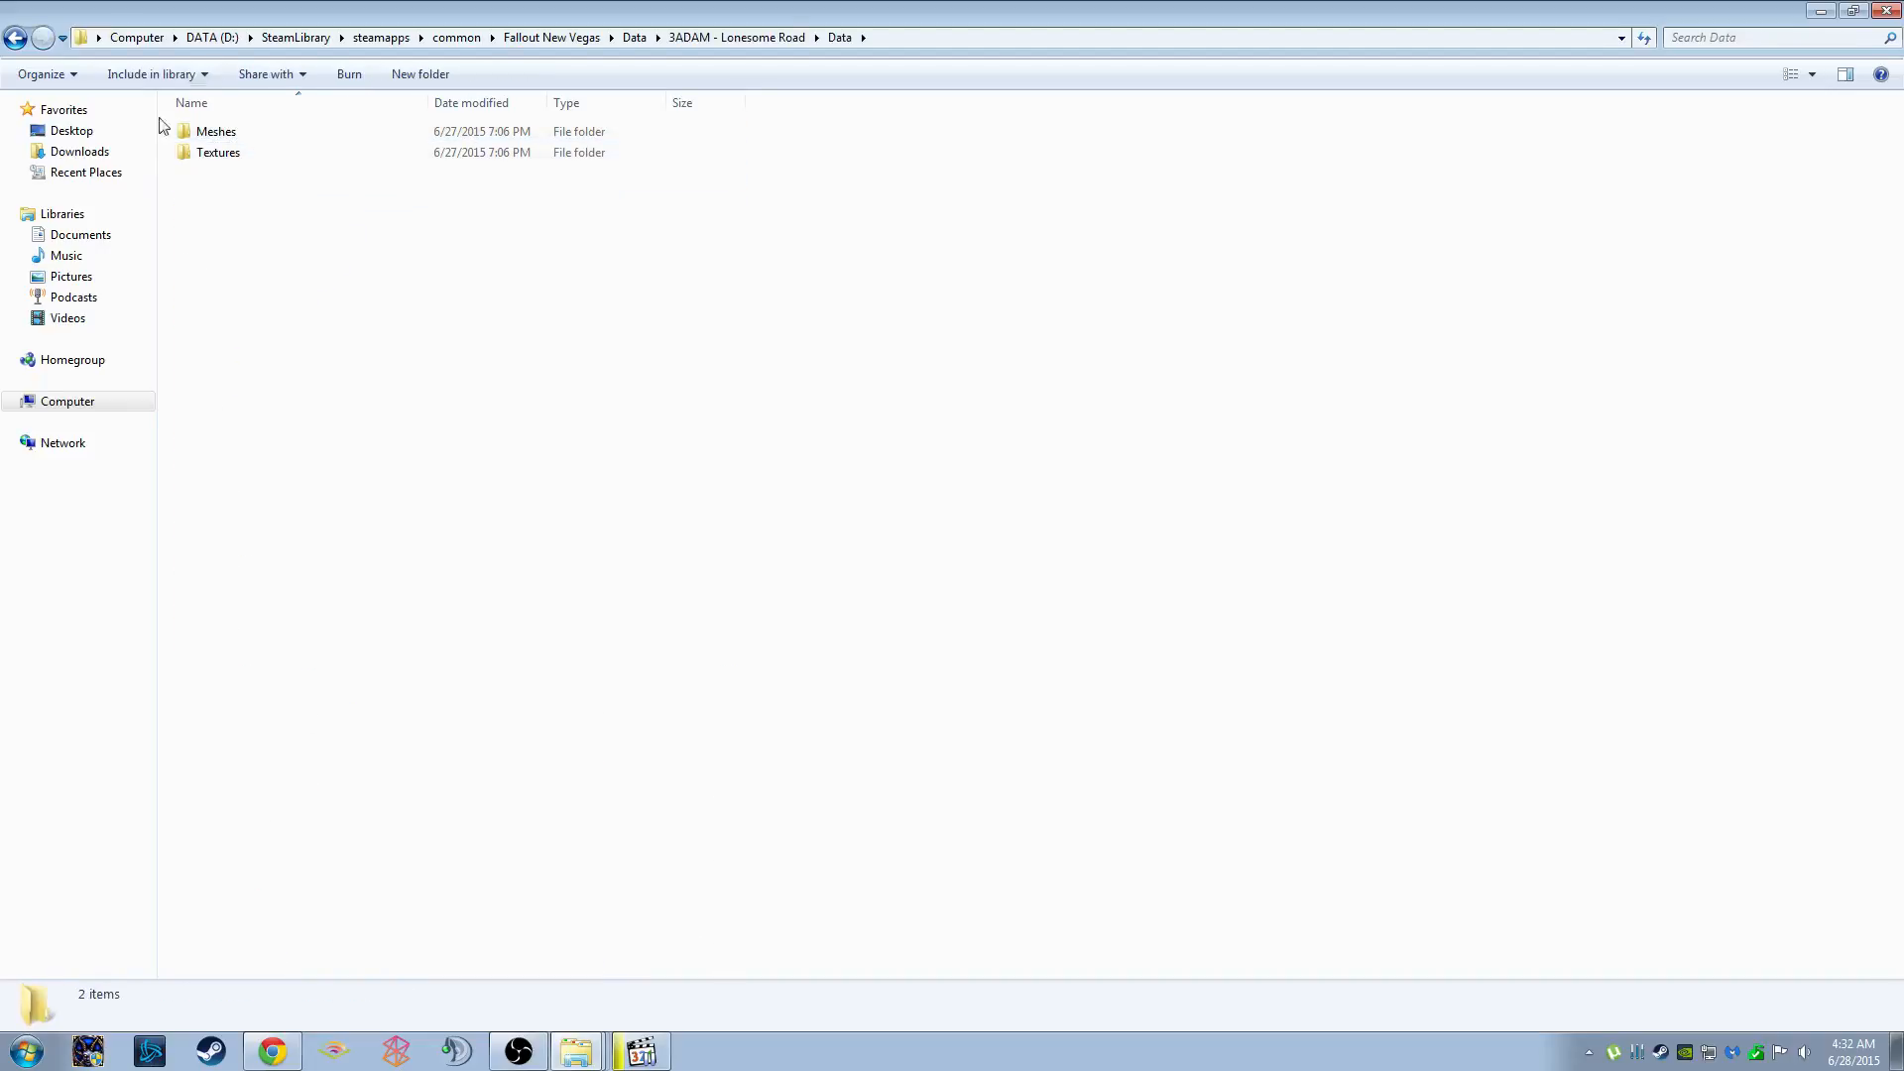
pyautogui.click(17, 36)
pyautogui.click(17, 37)
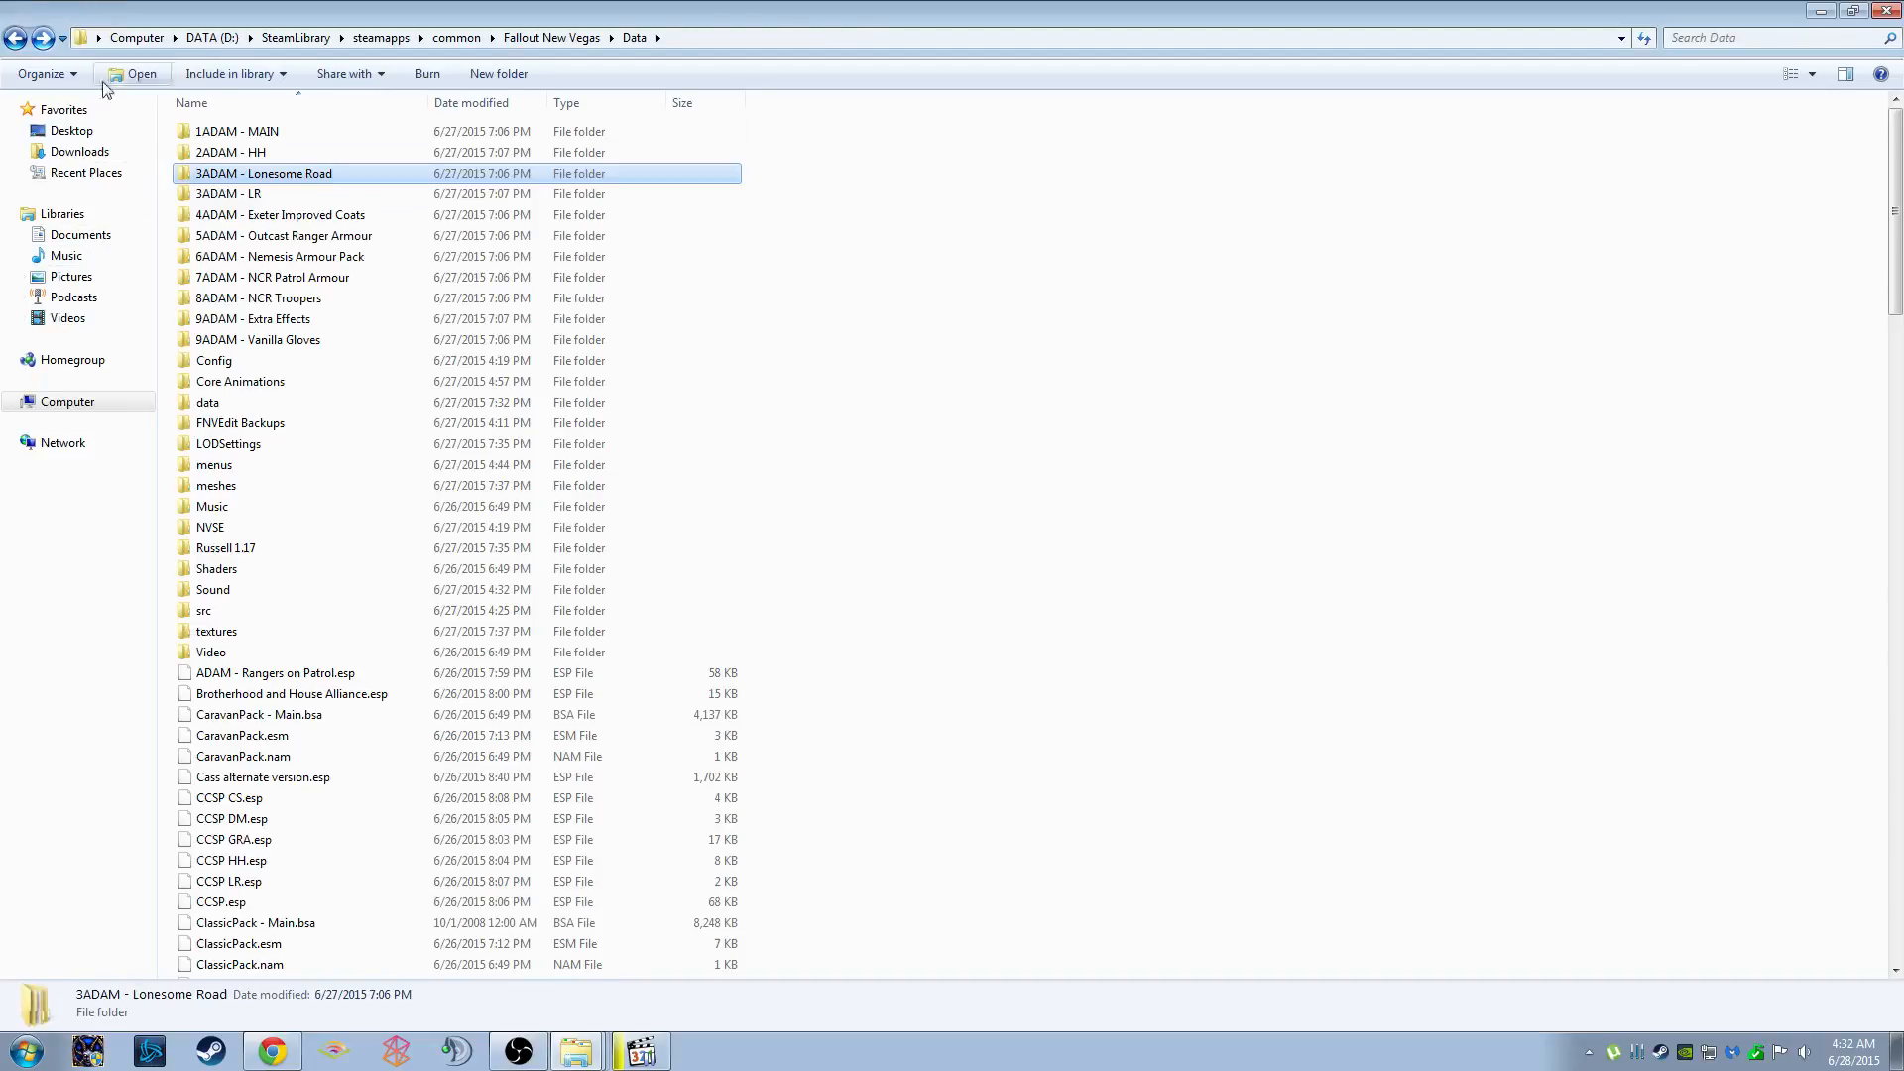
# Open the Data folder inside 1ADAM - MAIN and bring up the Fallout New Vegas folder in a second window
pyautogui.doubleClick(283, 139)
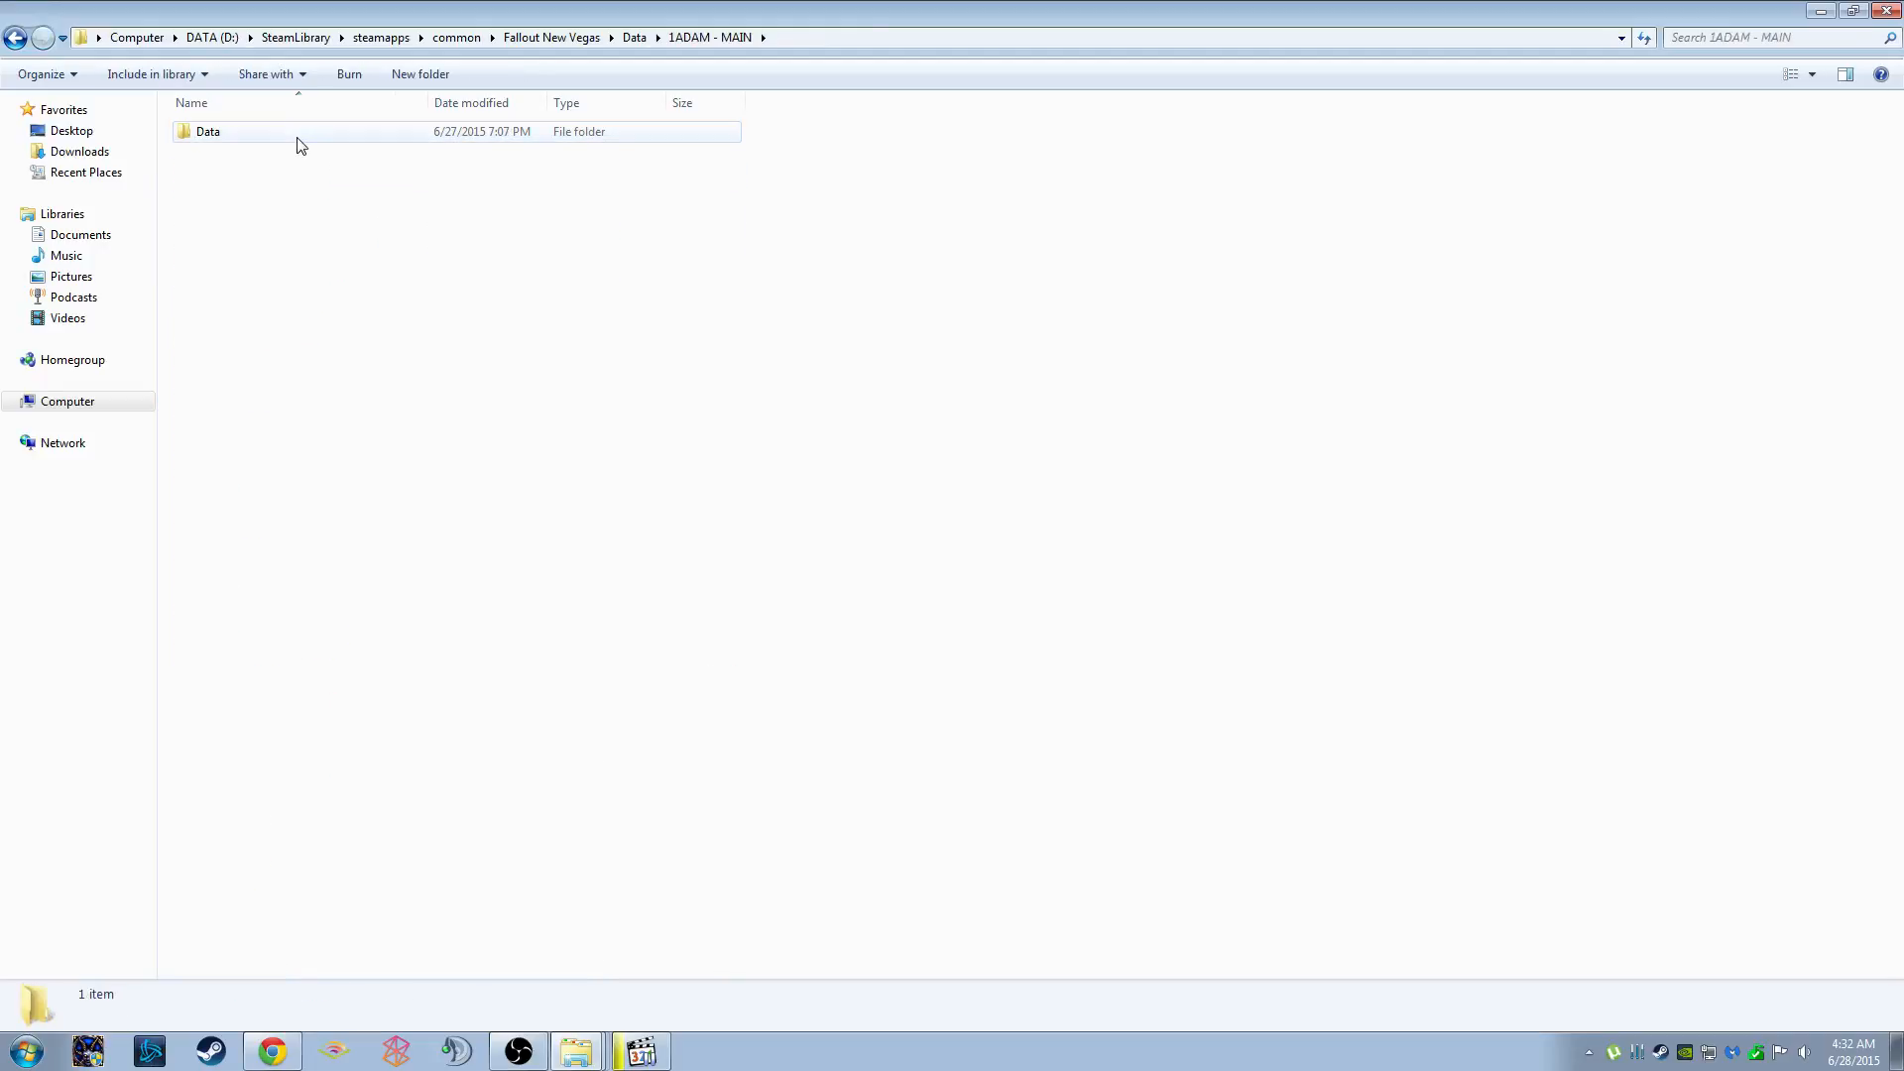
pyautogui.doubleClick(298, 139)
pyautogui.hotkey('alt', 'Tab')
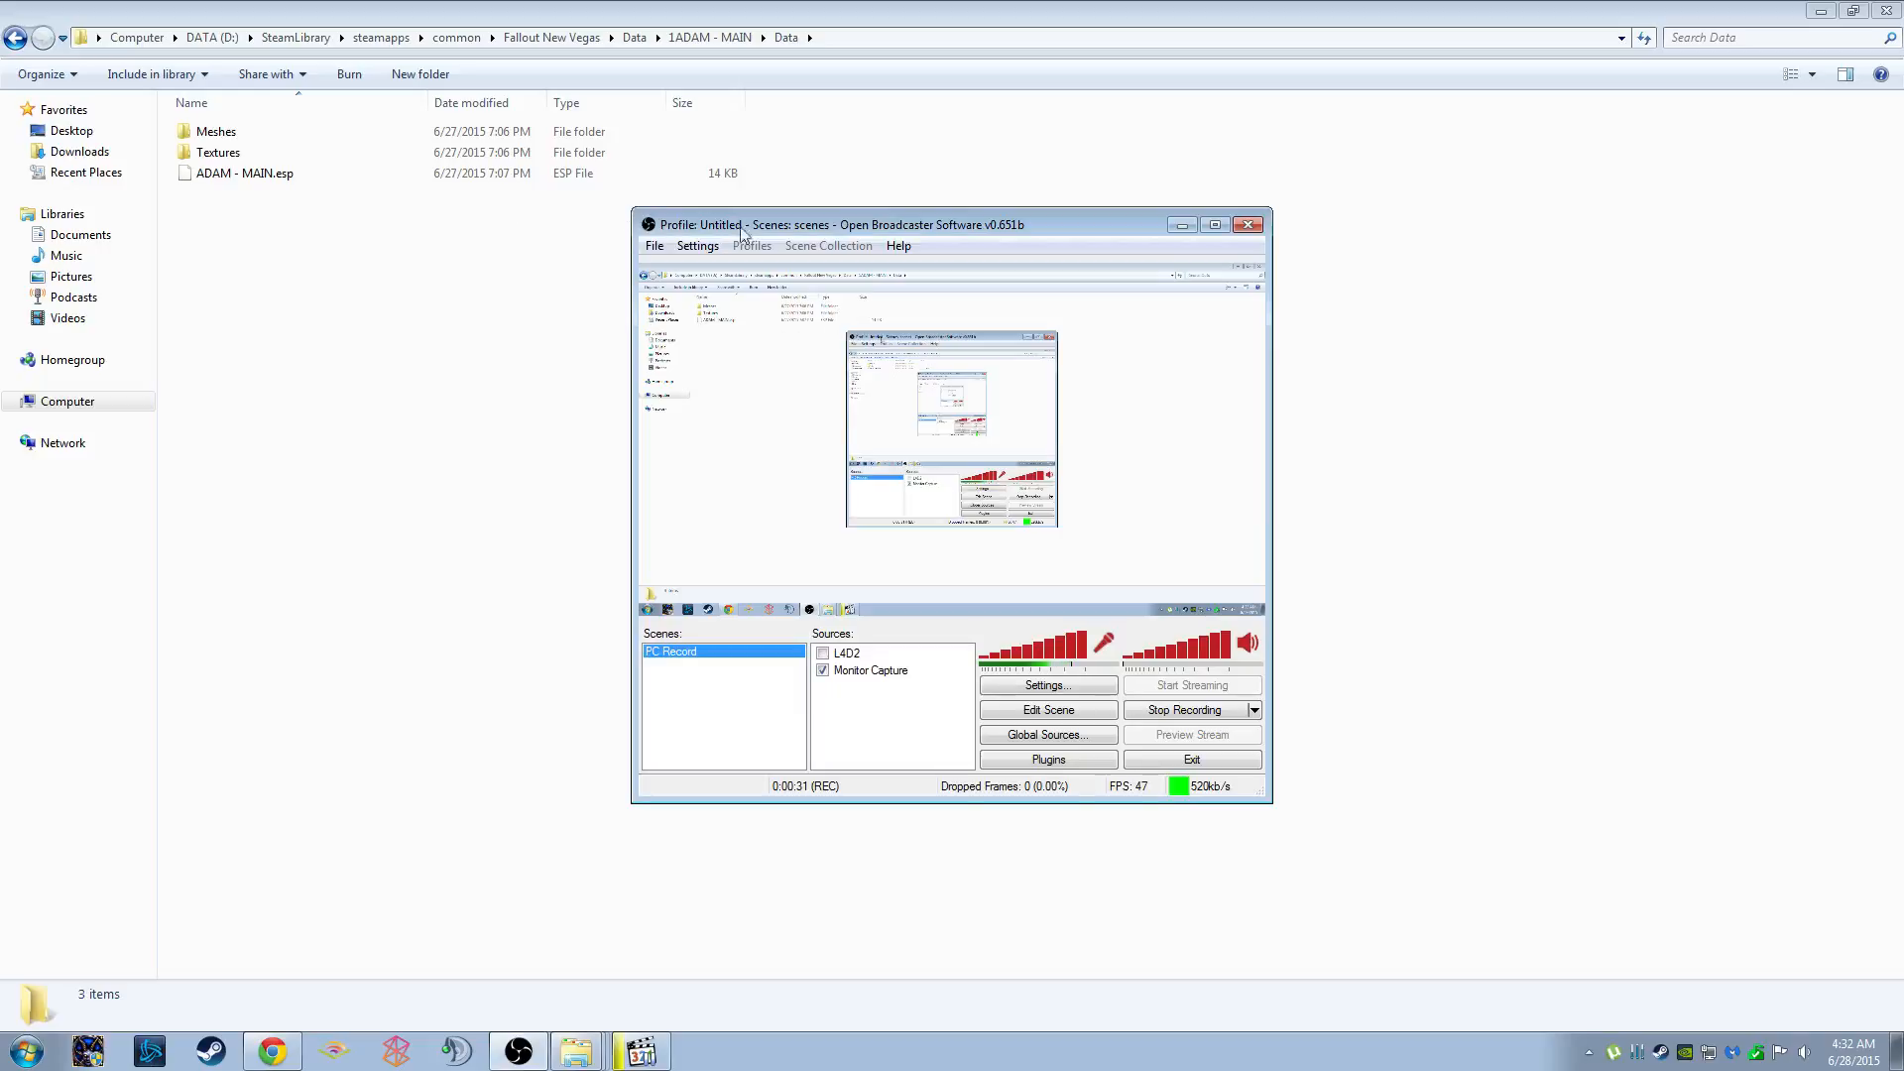
pyautogui.click(577, 1052)
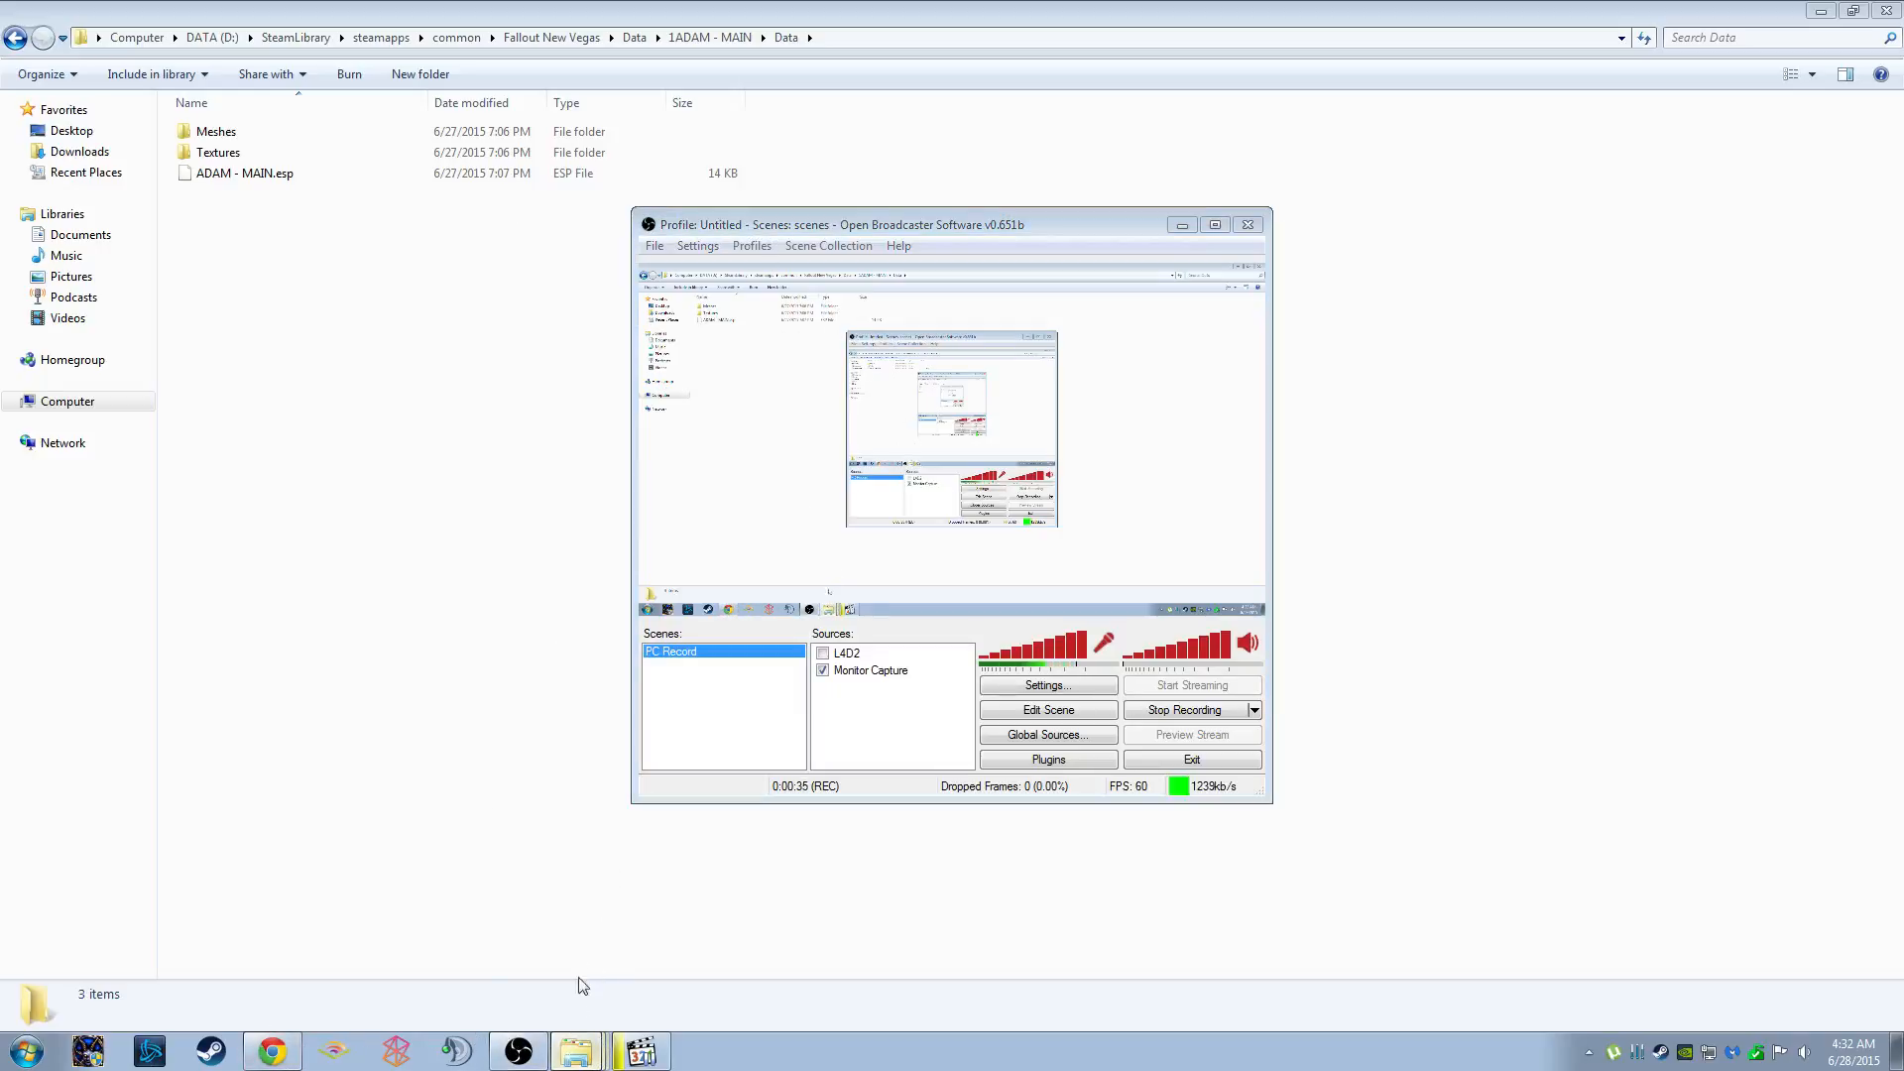
pyautogui.click(563, 998)
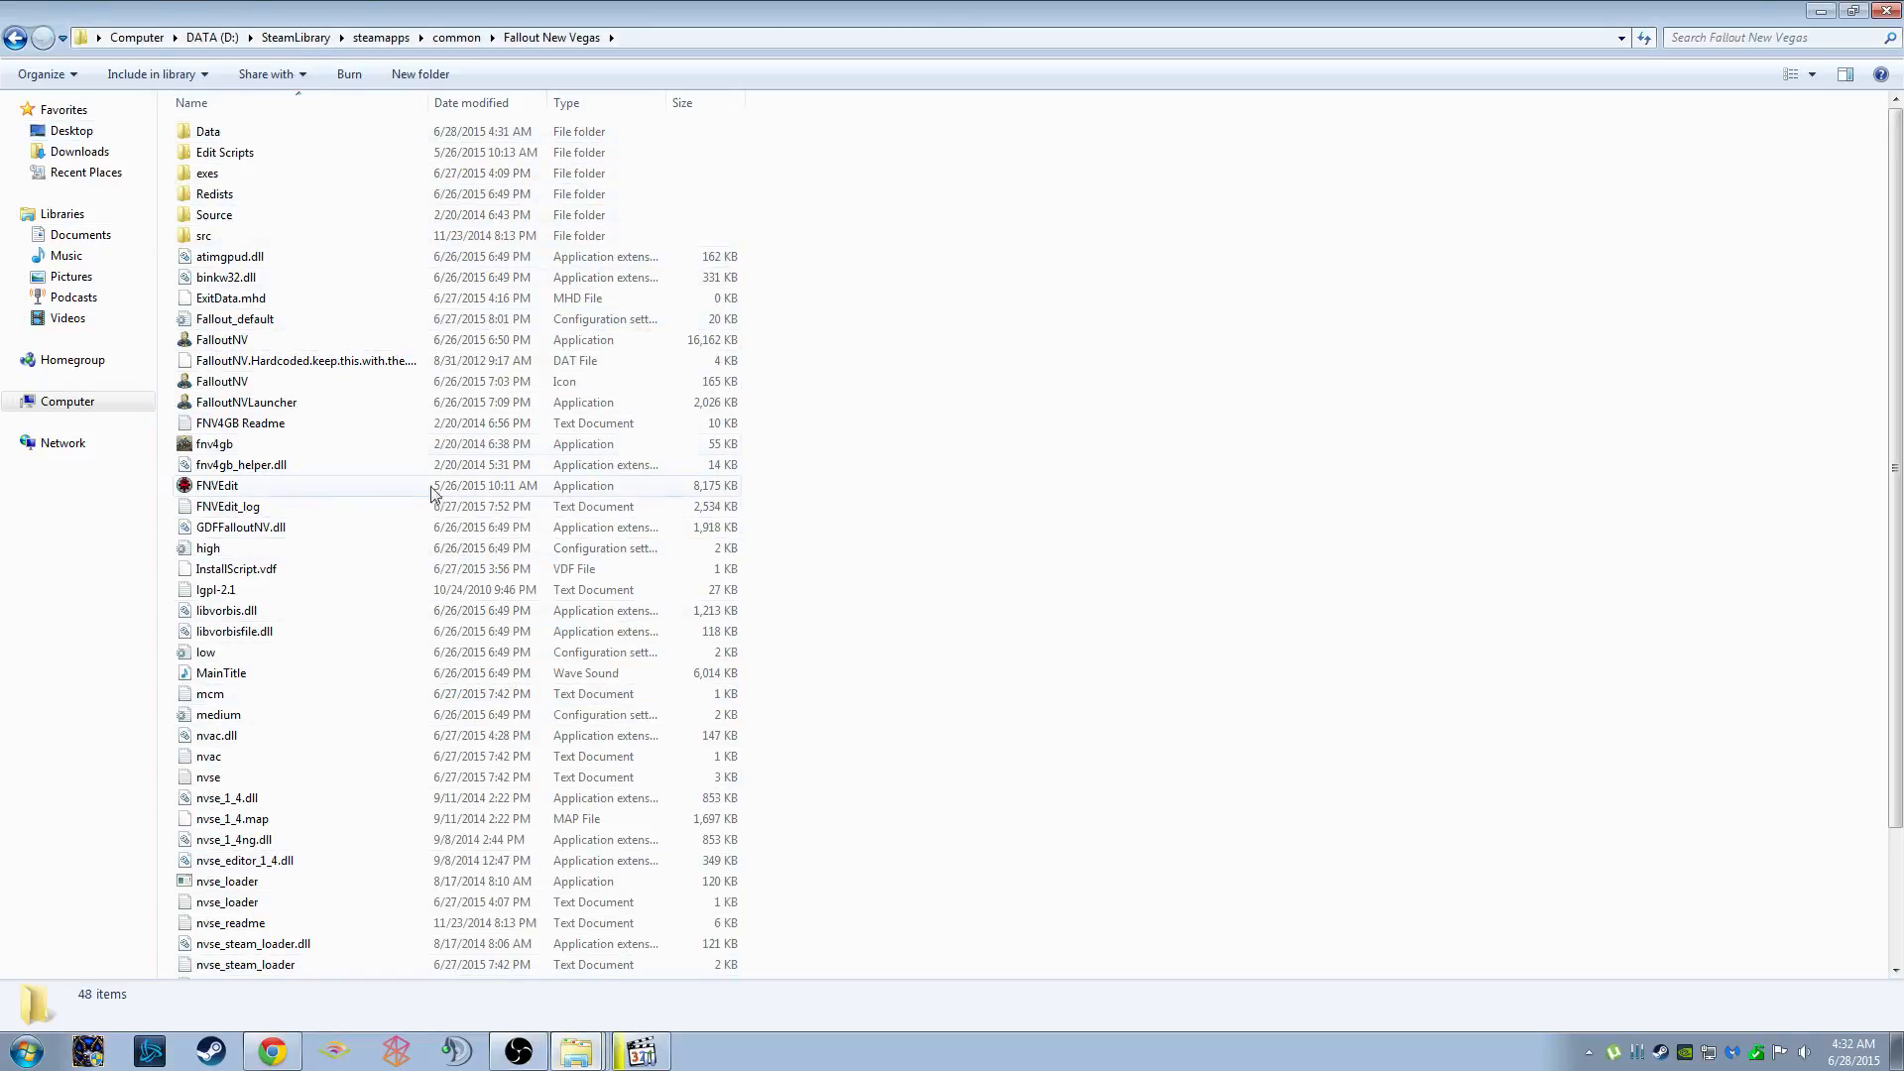
pyautogui.hotkey('alt', 'Tab')
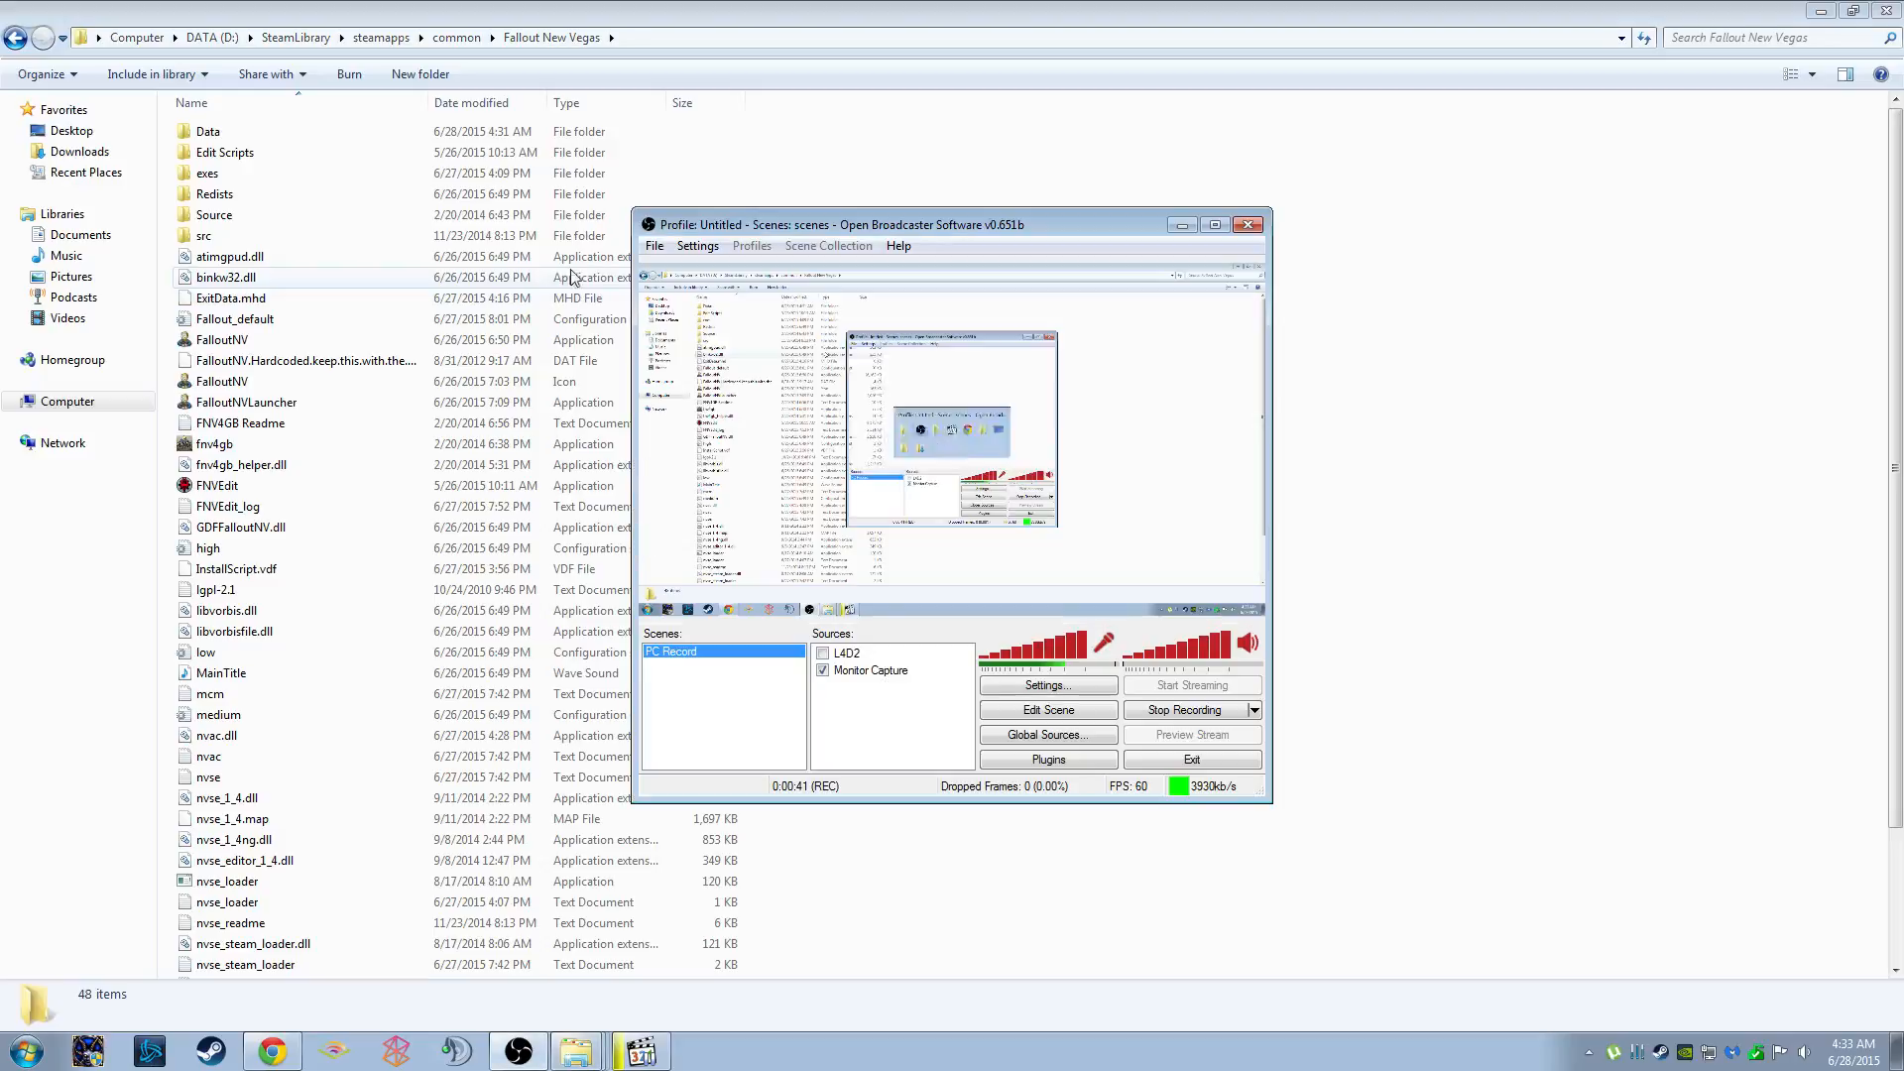
pyautogui.press('Tab')
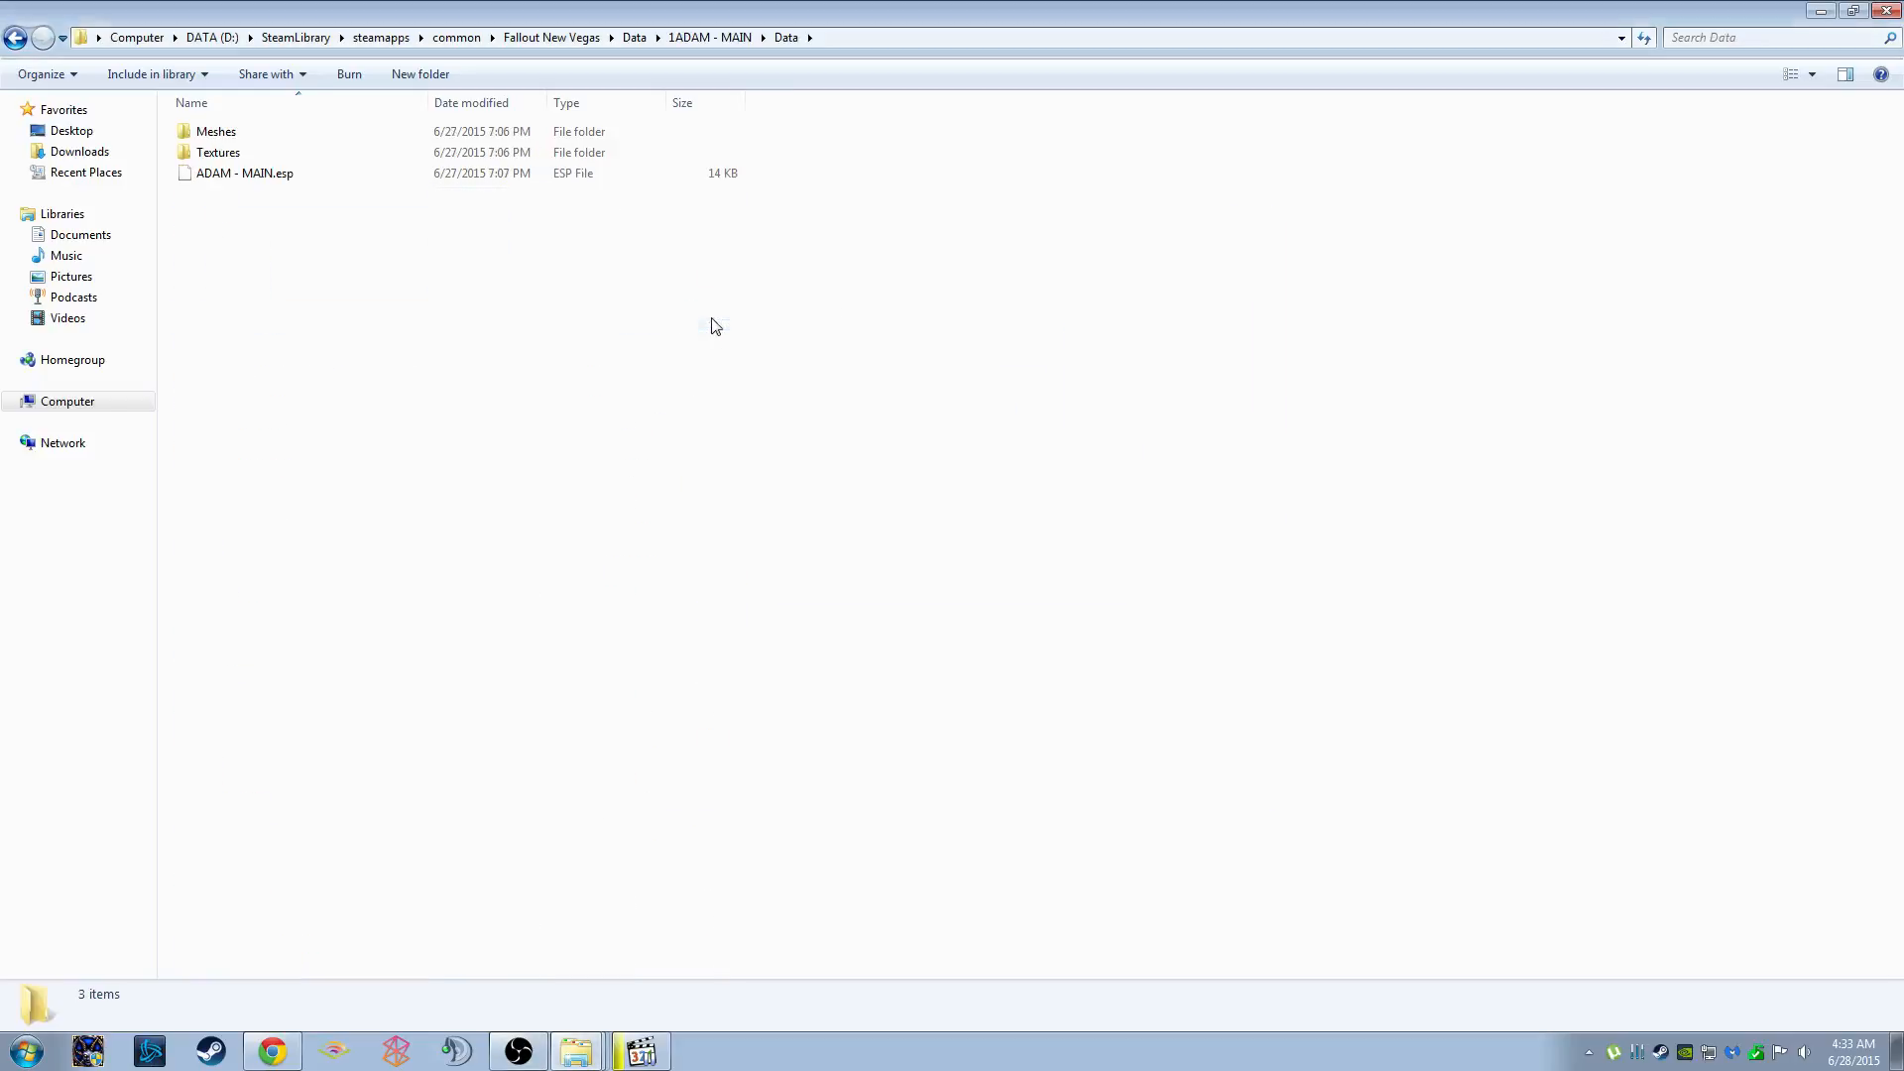
# Move Meshes, Textures and ADAM - MAIN.esp from 1ADAM - MAIN's Data folder into the game's main Data folder, merging existing folders
pyautogui.click(12, 38)
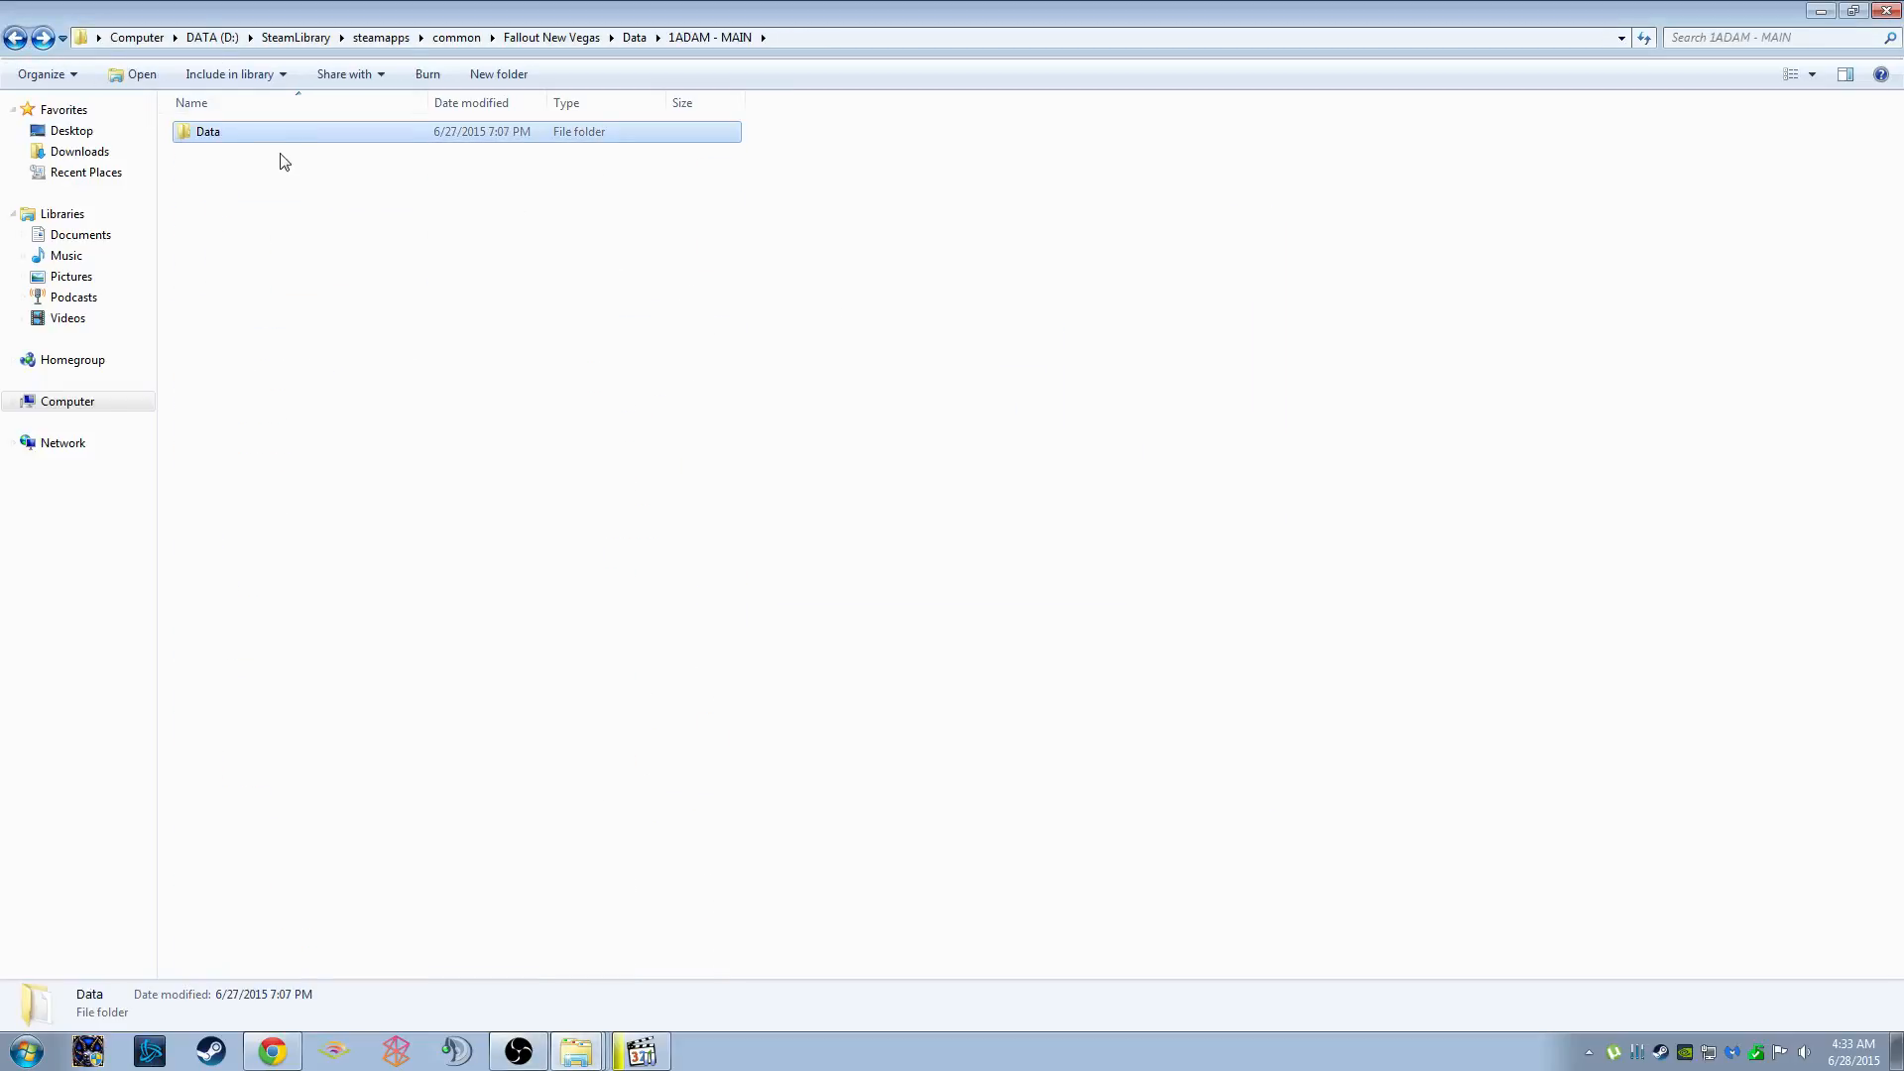
pyautogui.click(11, 38)
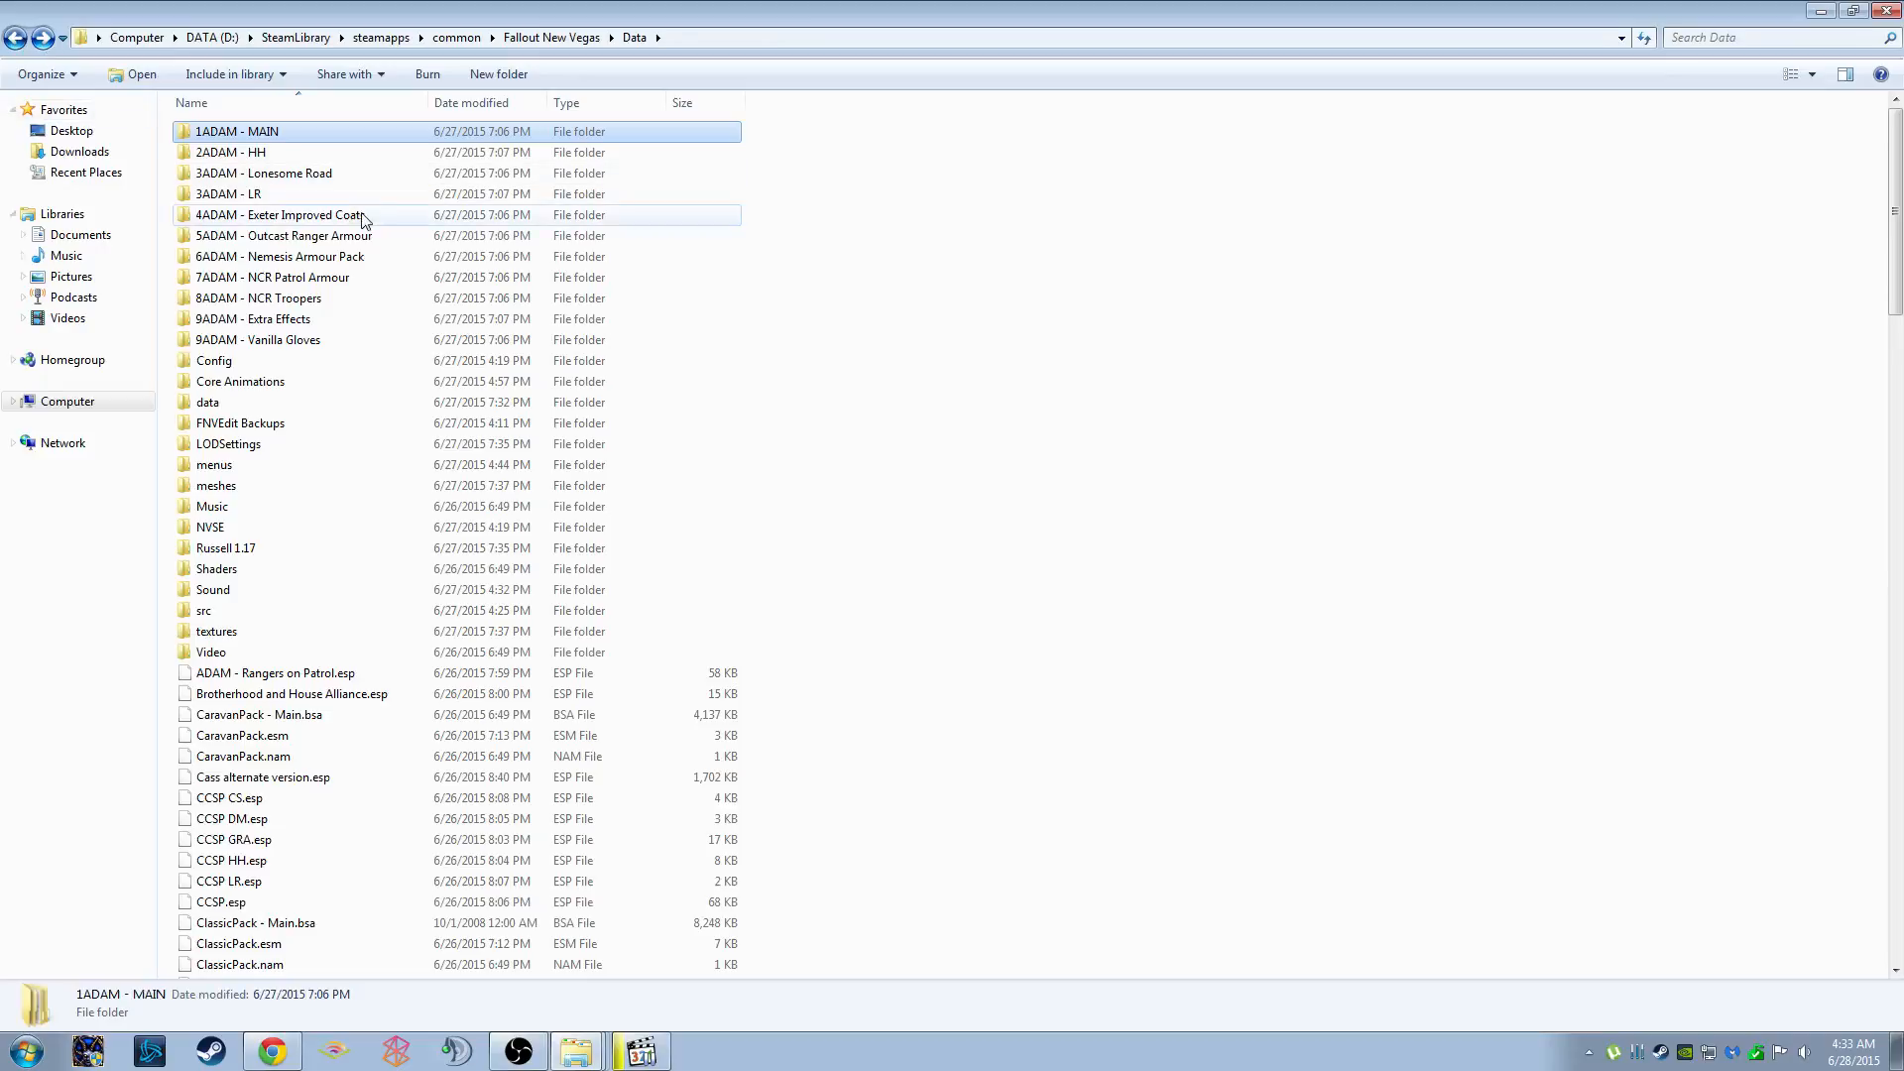
pyautogui.doubleClick(279, 137)
pyautogui.doubleClick(260, 138)
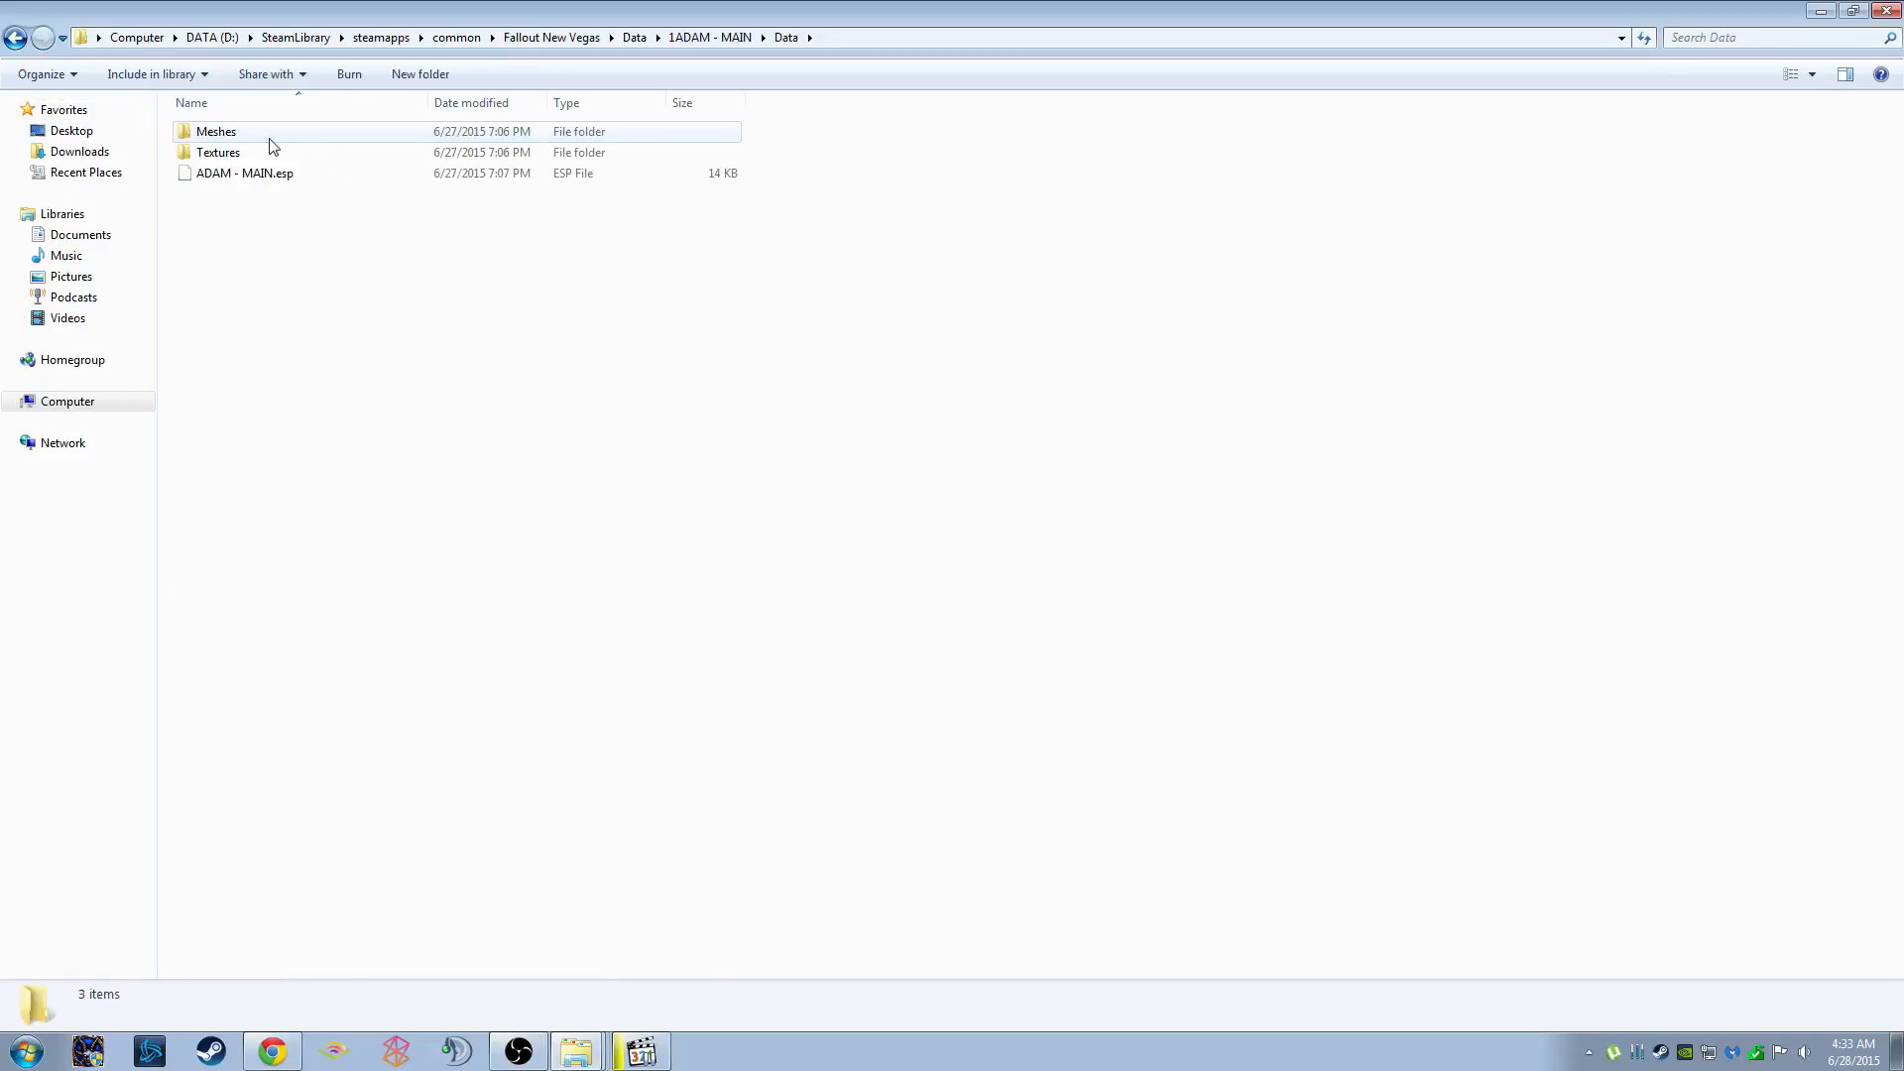
pyautogui.hotkey('ctrl', 'a')
pyautogui.hotkey('alt', 'Tab')
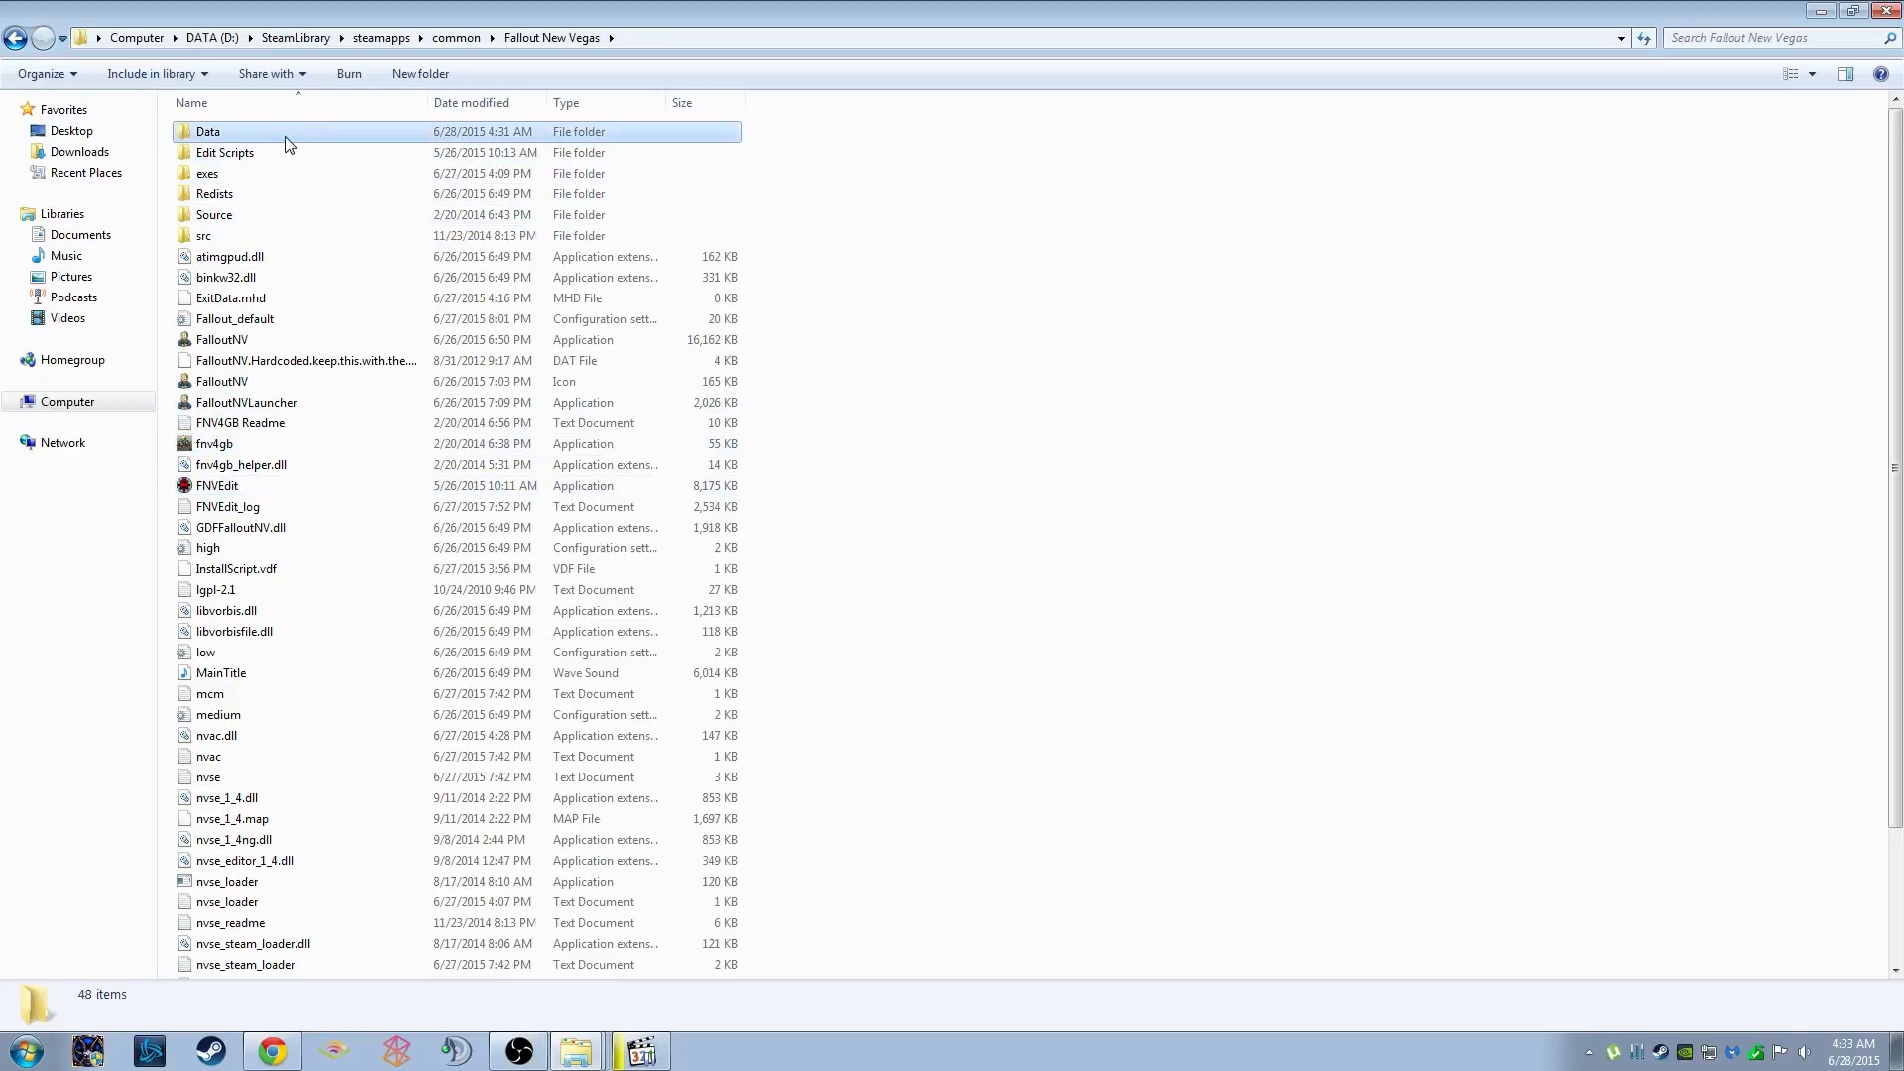
pyautogui.moveTo(285, 144); pyautogui.dragTo(286, 139)
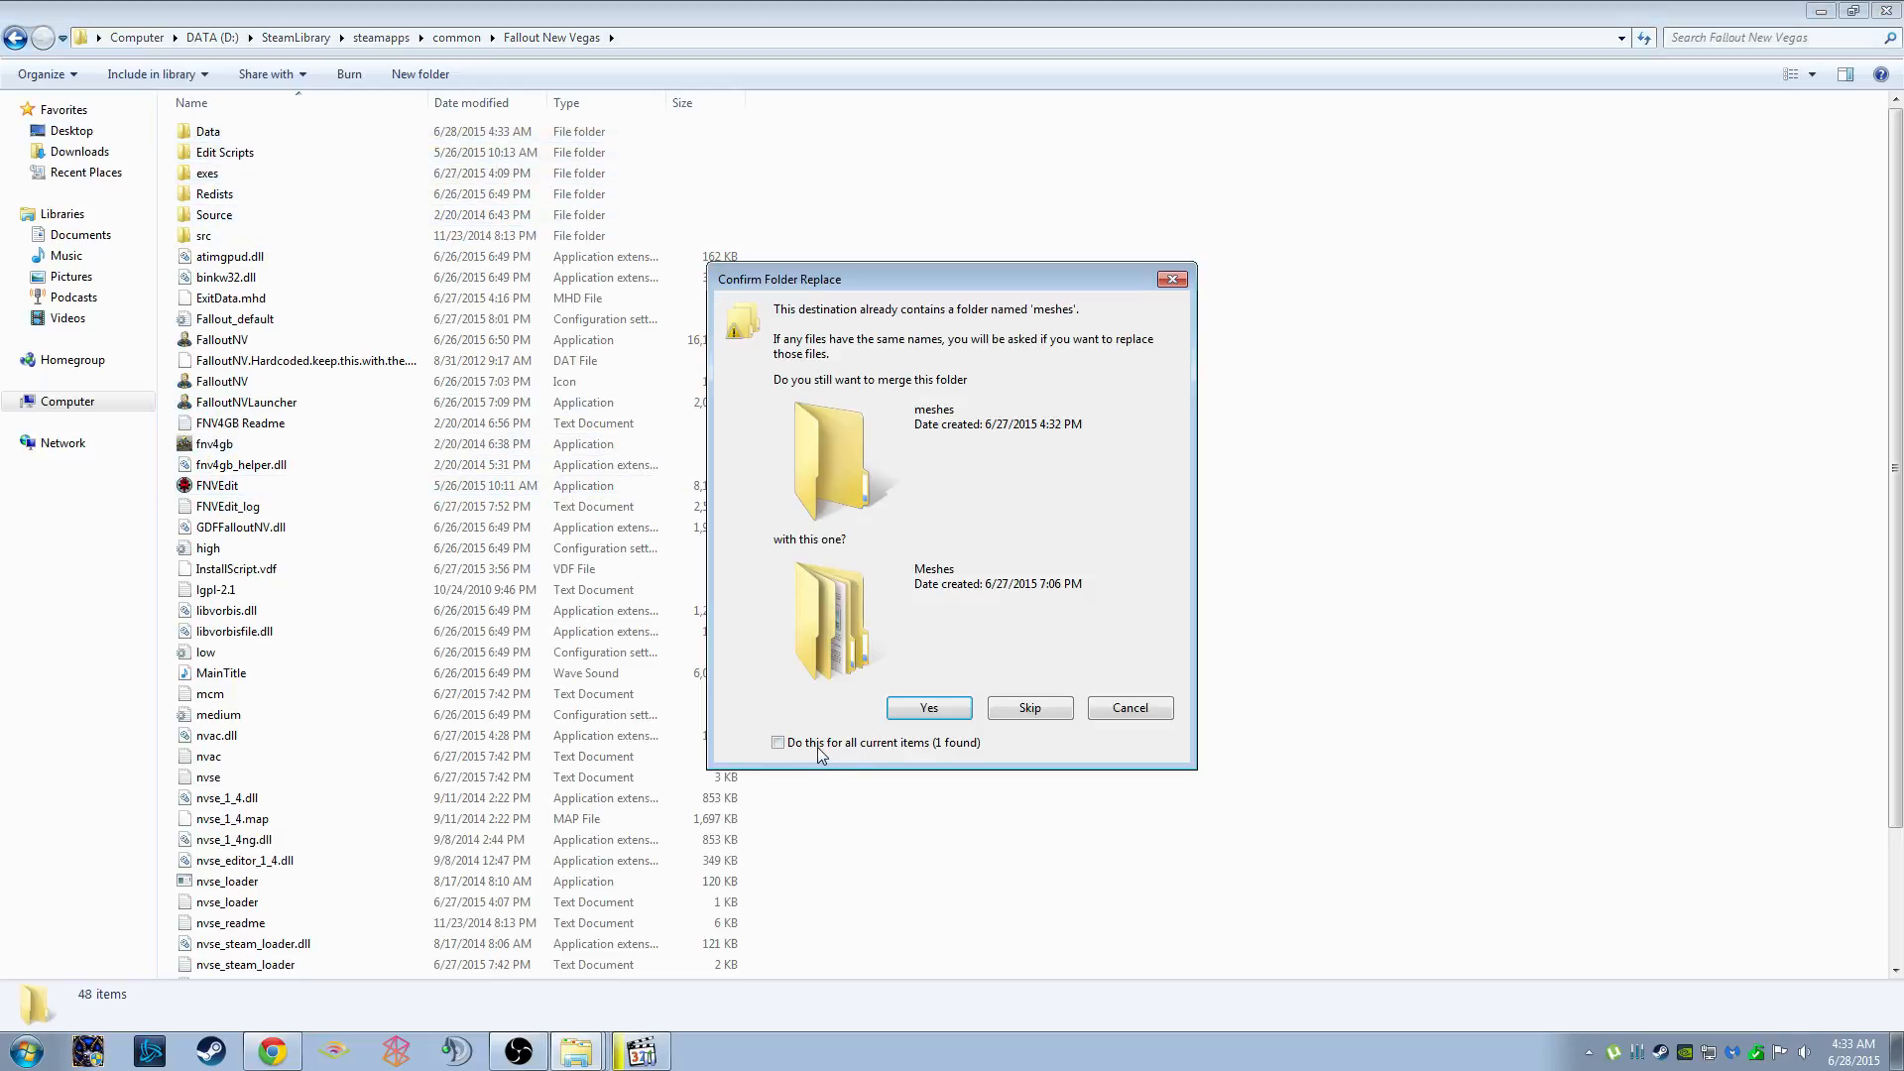
pyautogui.click(926, 708)
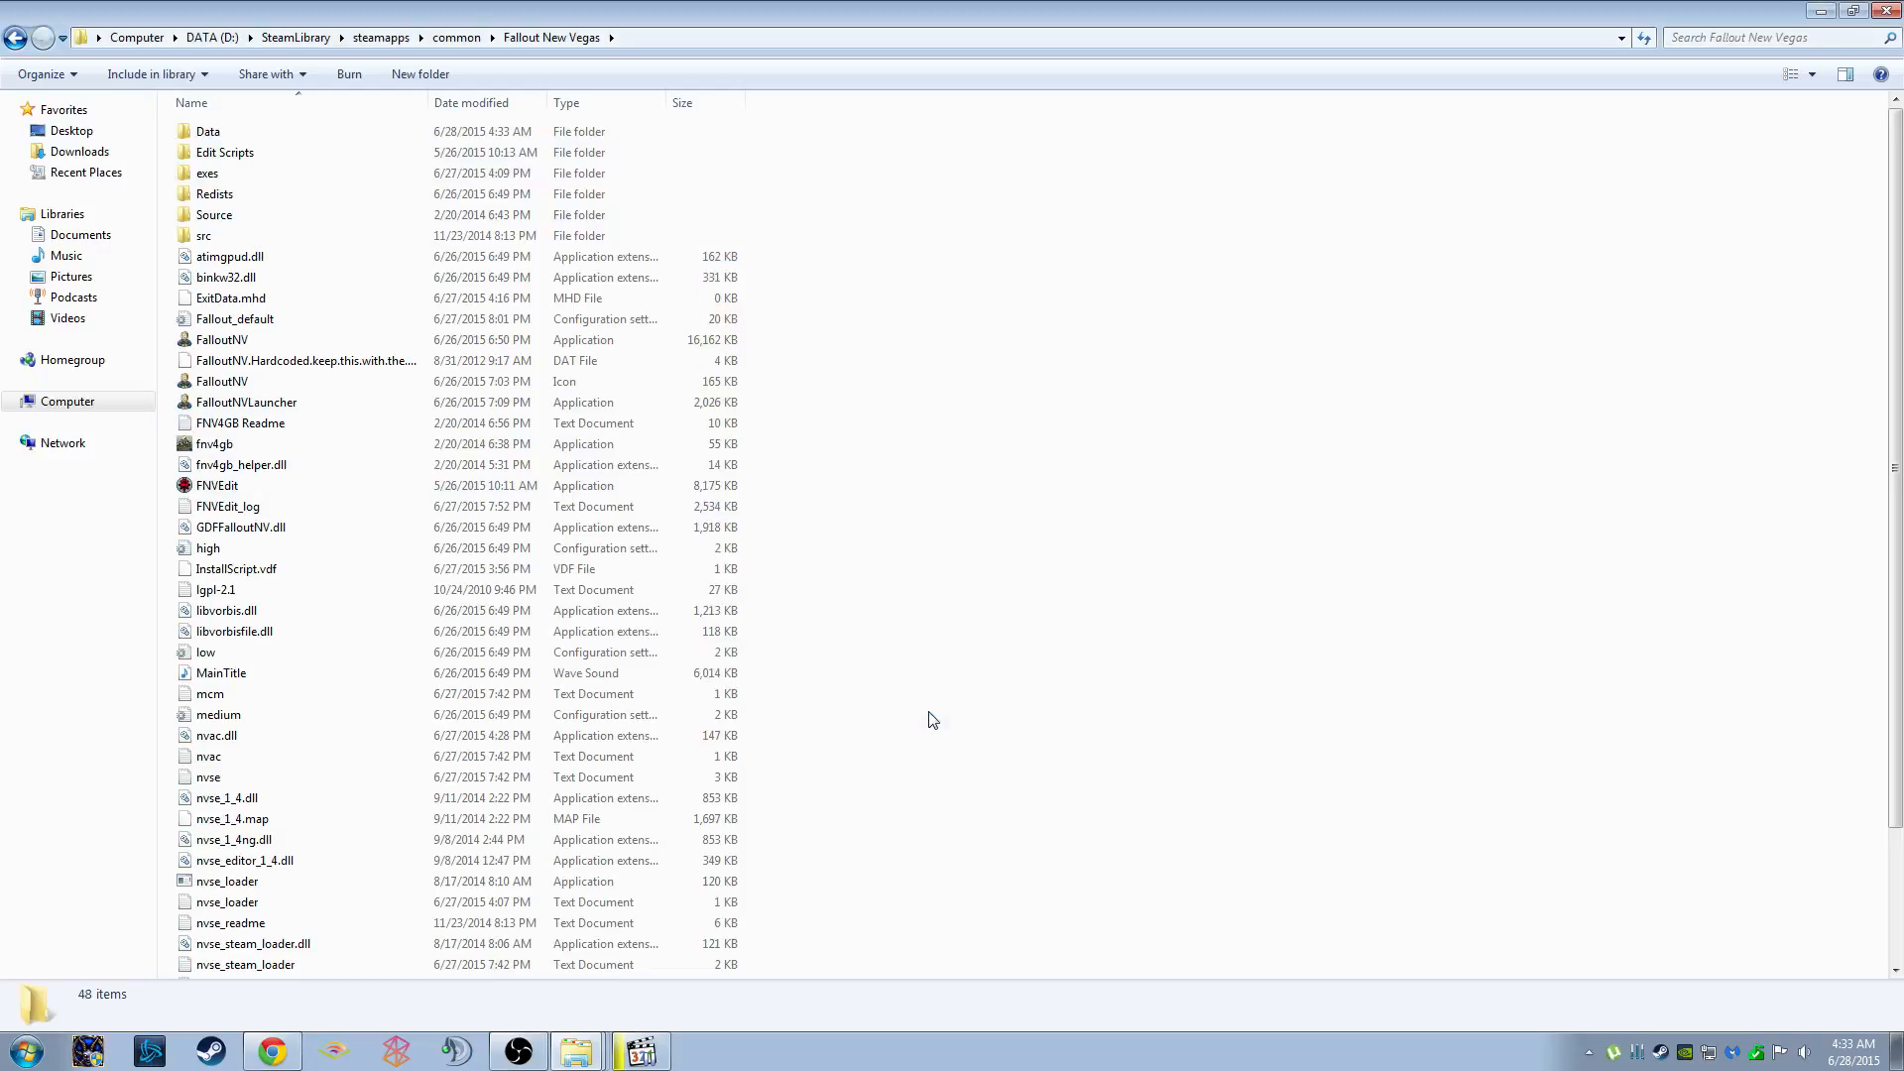
# Delete the emptied 1ADAM - MAIN folder from the game's Data folder
pyautogui.hotkey('alt', 'Tab')
pyautogui.click(11, 43)
pyautogui.press('Delete')
pyautogui.press('Return')
pyautogui.click(14, 44)
pyautogui.press('Delete')
pyautogui.press('Return')
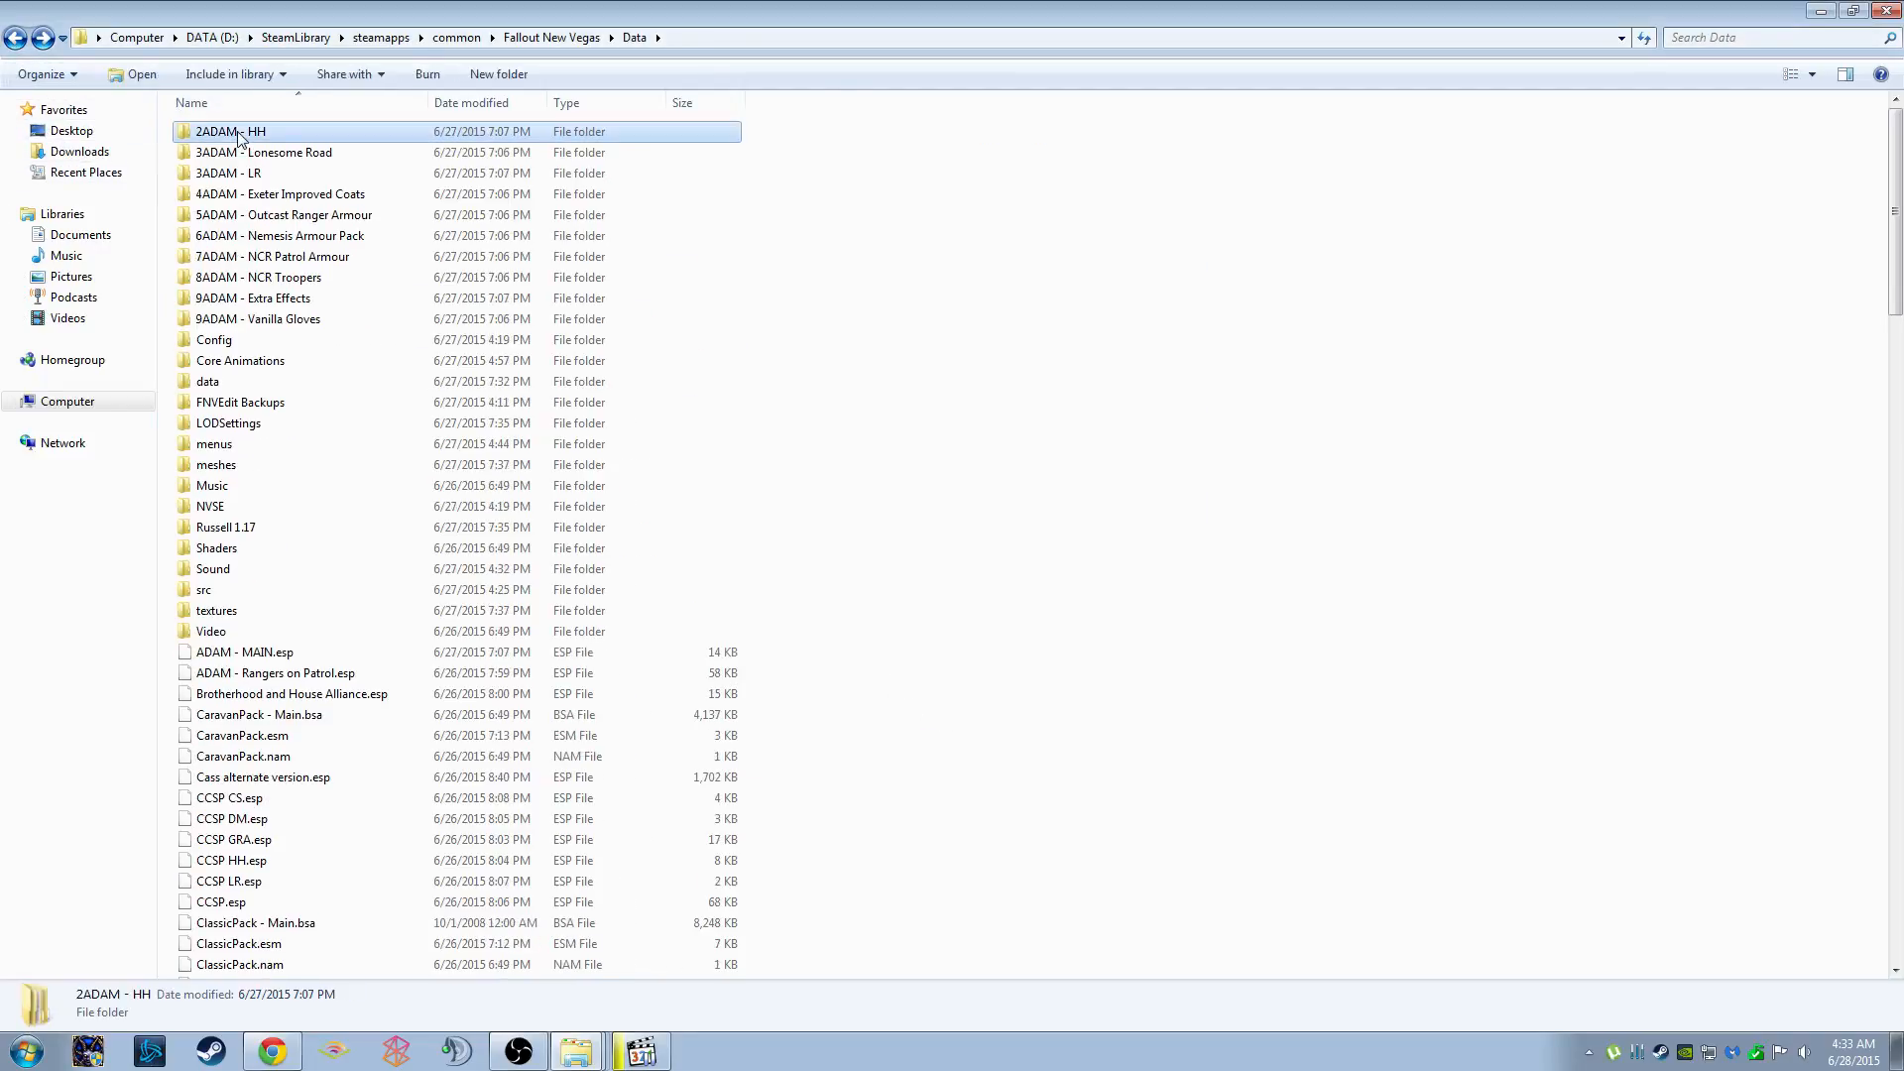
# Move ADAM - HH.esp from 2ADAM - HH's Data folder into the game's main Data folder
pyautogui.doubleClick(238, 139)
pyautogui.doubleClick(238, 139)
pyautogui.click(256, 139)
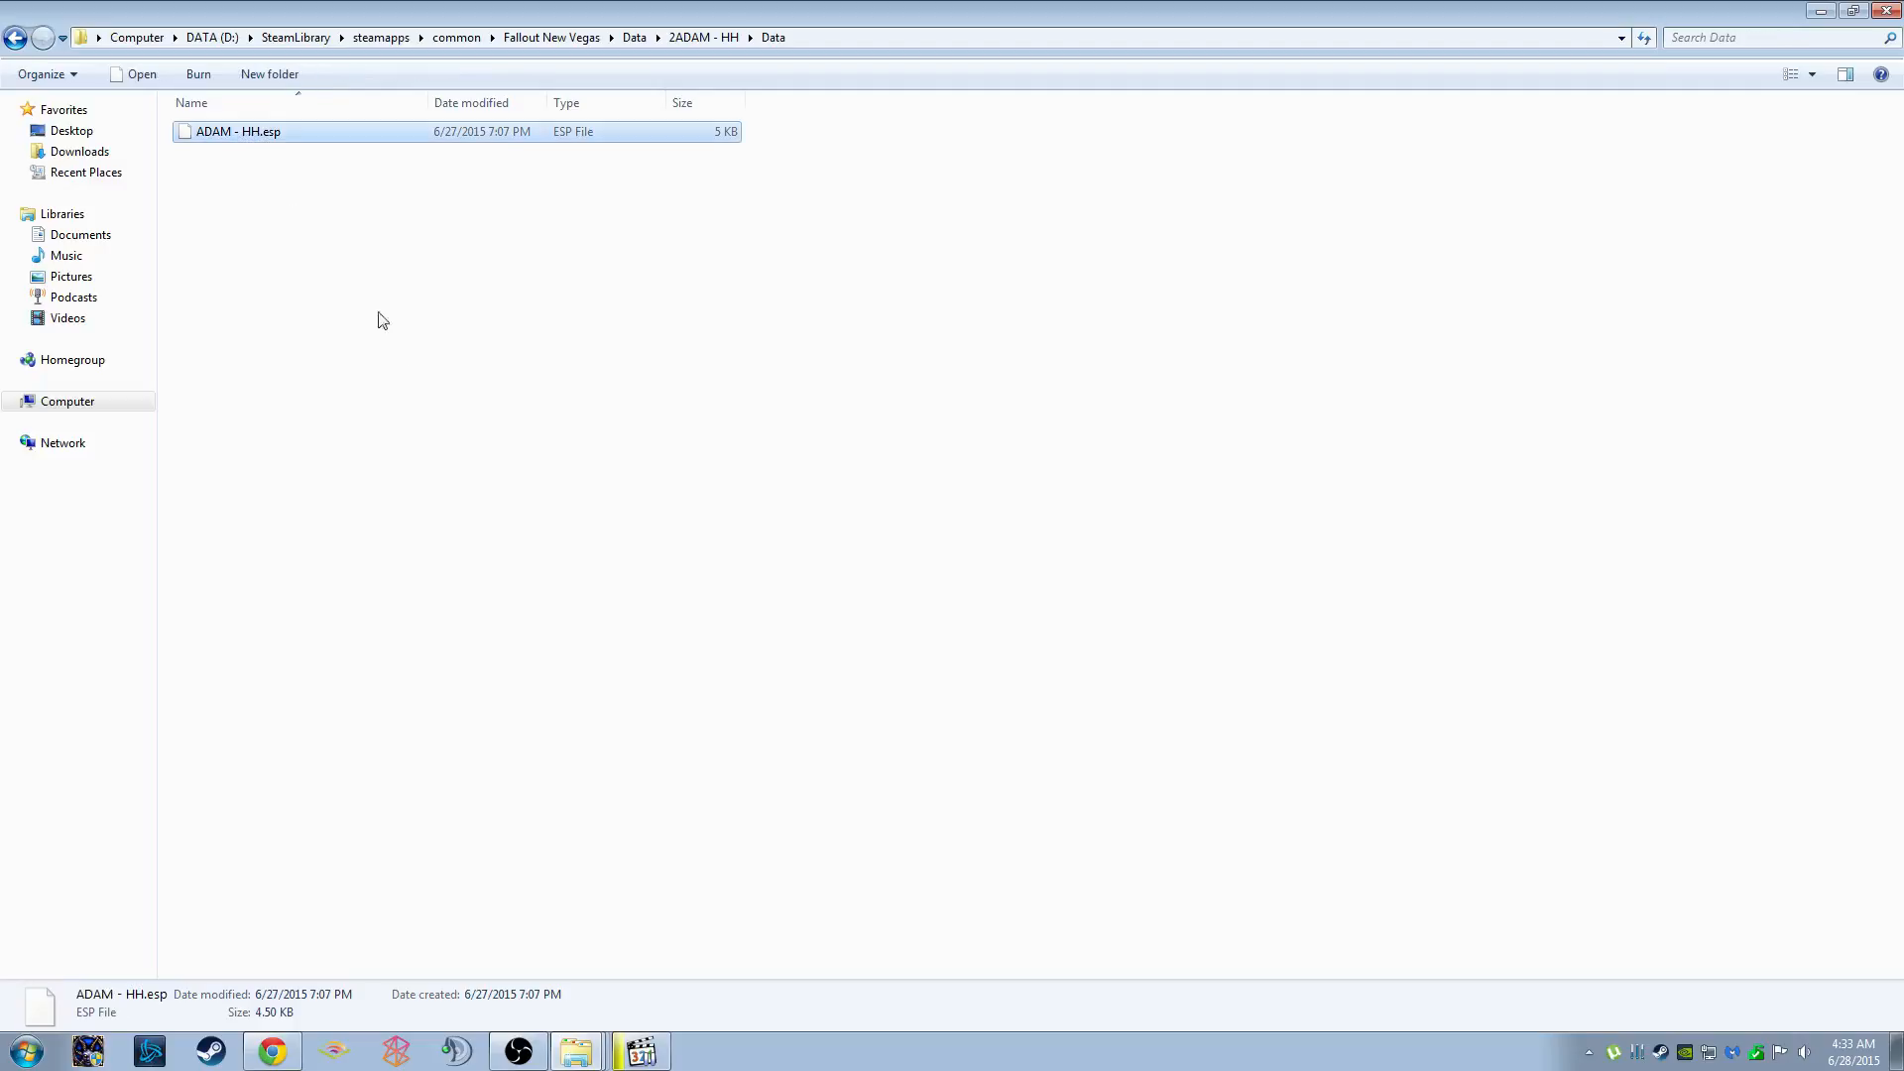
pyautogui.hotkey('alt', 'Tab')
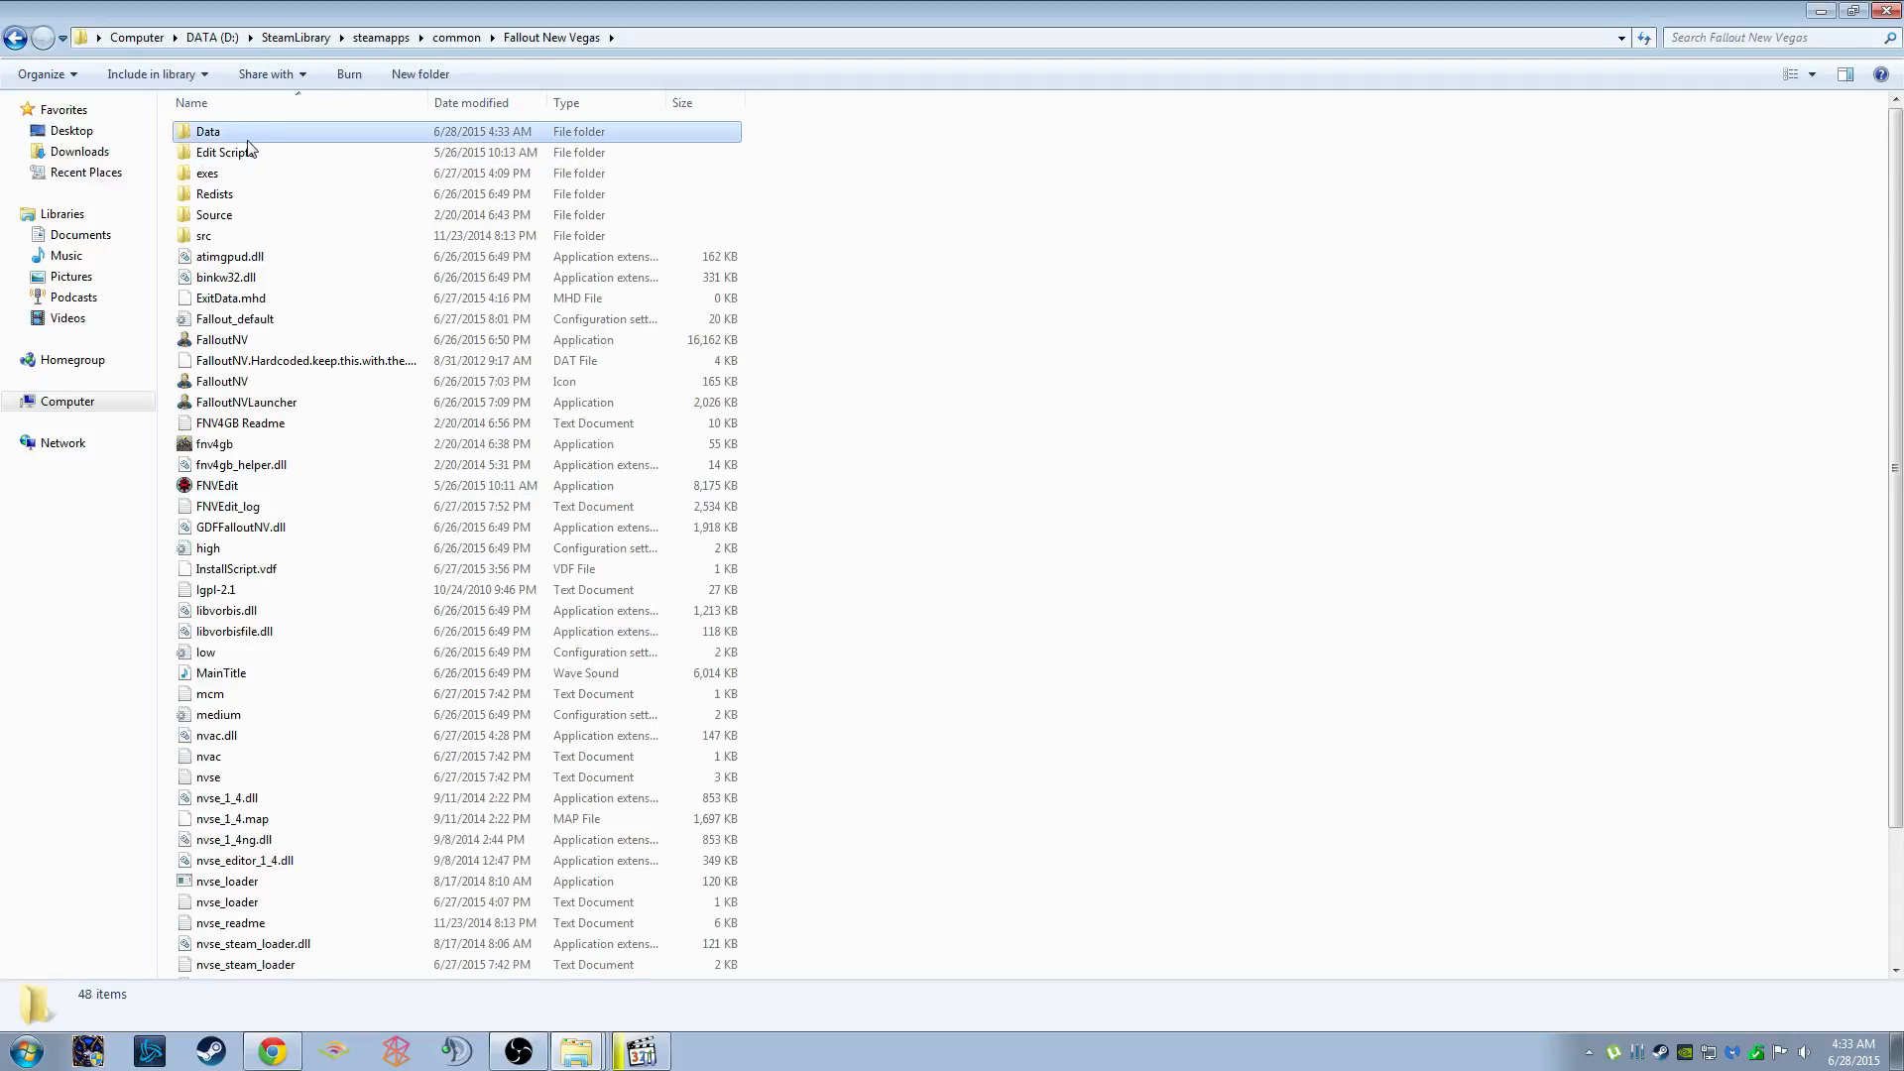
# Delete the emptied 2ADAM - HH folder from the game's Data folder
pyautogui.hotkey('alt', 'Tab')
pyautogui.click(13, 37)
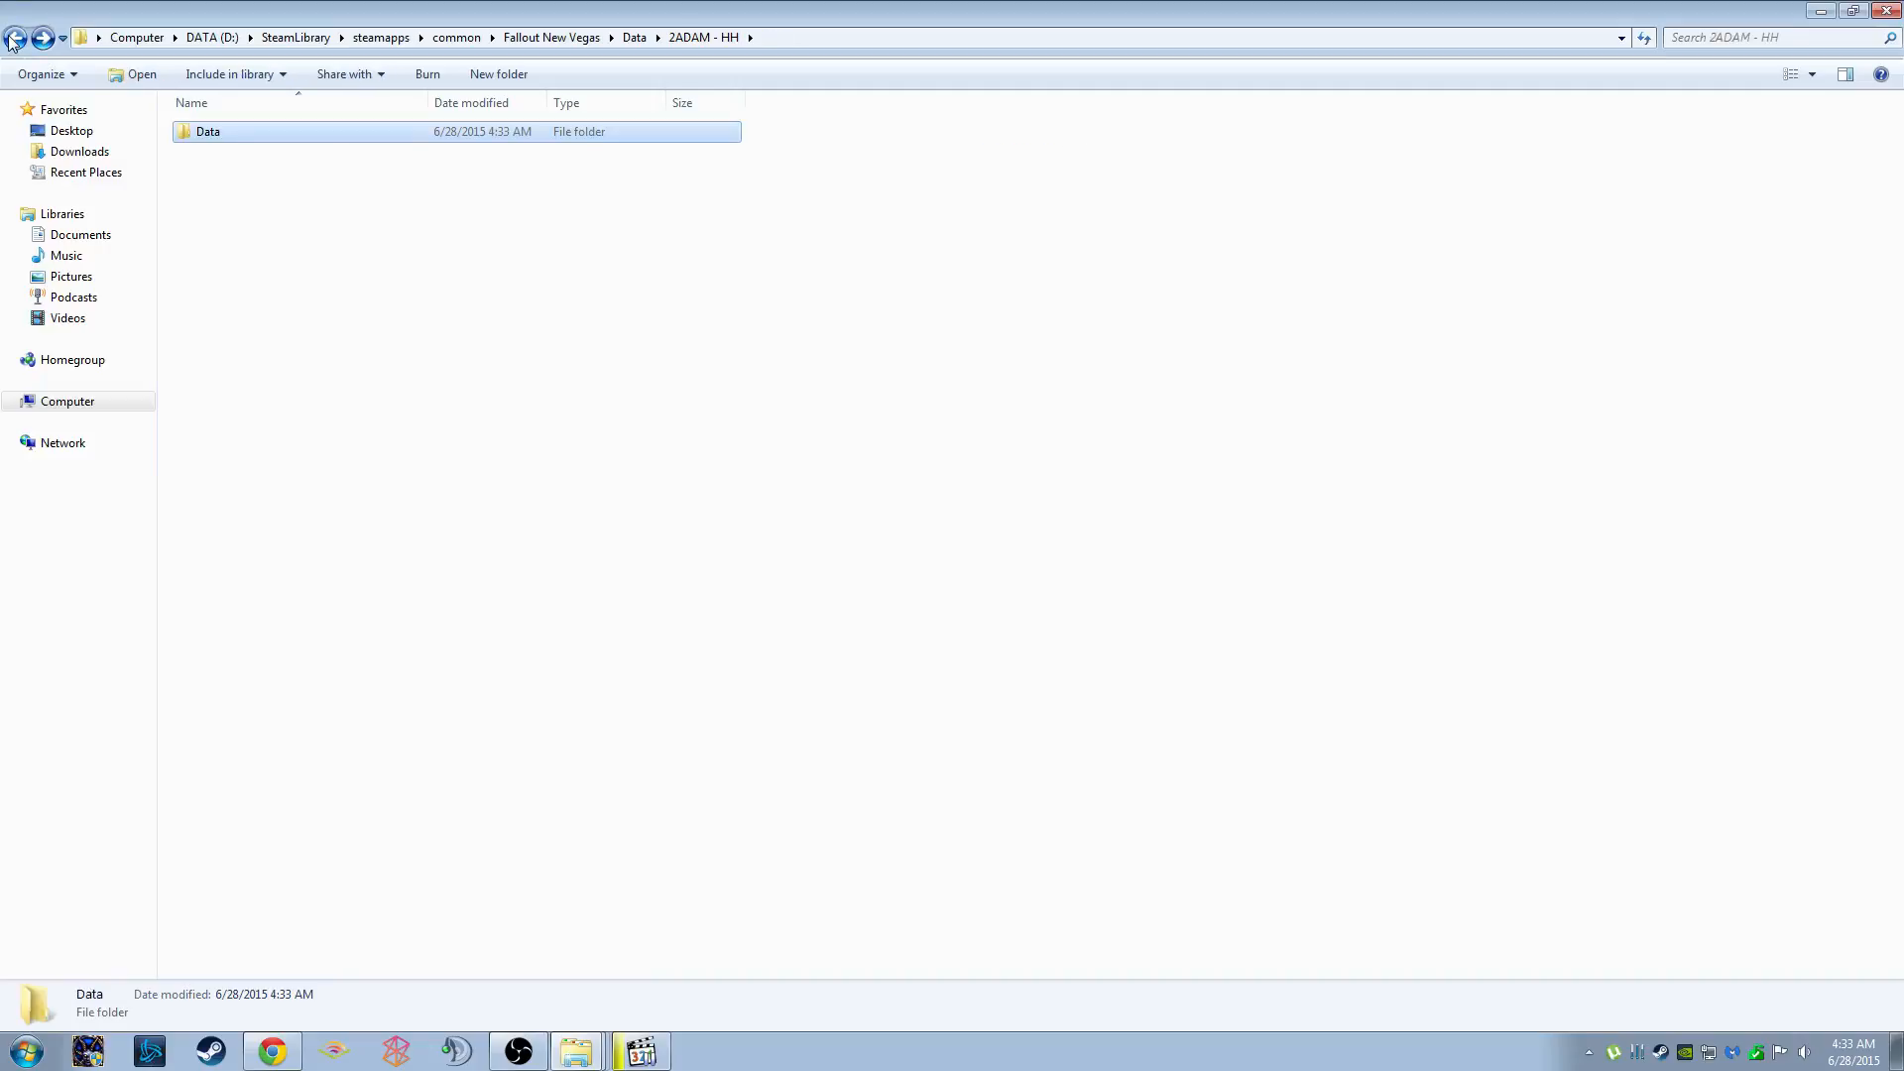
pyautogui.click(14, 37)
pyautogui.press('Delete')
pyautogui.press('Return')
# Move Meshes and Textures from 3ADAM - Lonesome Road's Data folder into the game's main Data folder, merging existing folders
pyautogui.doubleClick(338, 139)
pyautogui.doubleClick(220, 139)
pyautogui.hotkey('ctrl', 'a')
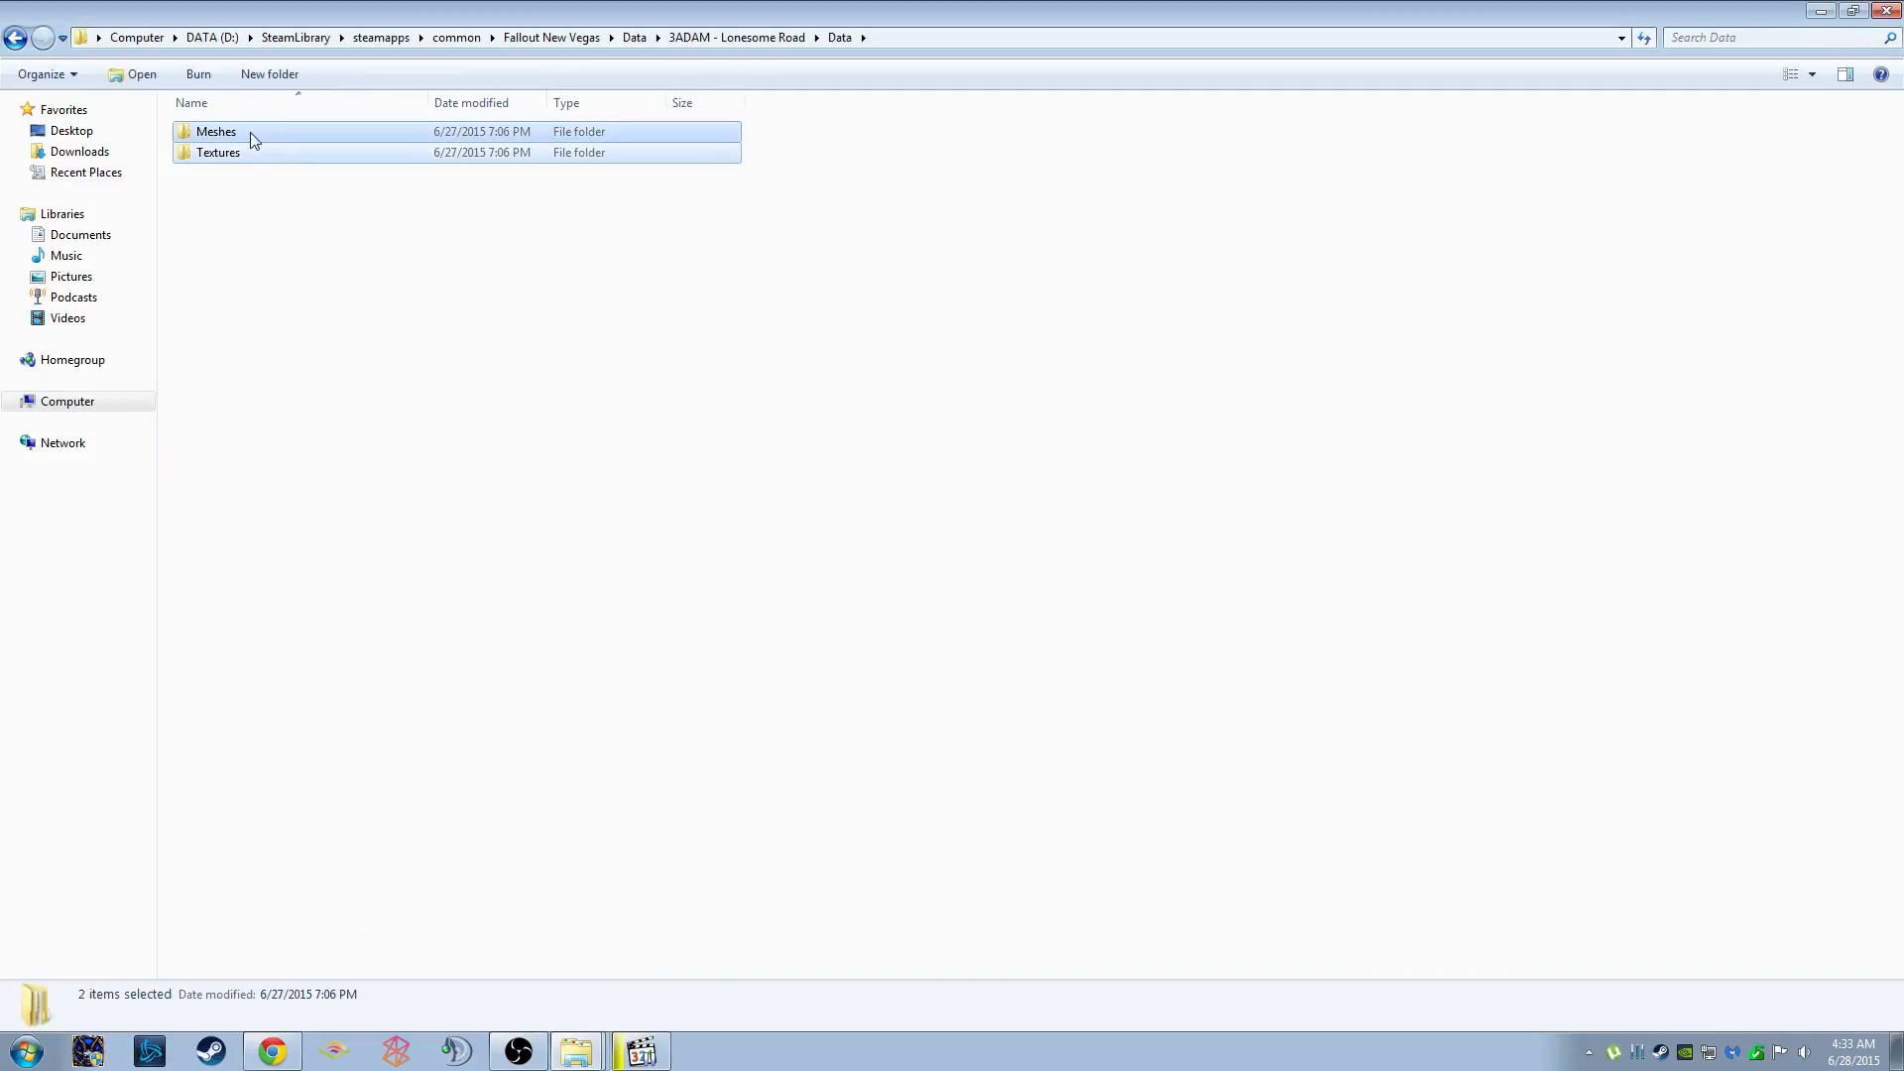
pyautogui.hotkey('alt', 'Tab')
pyautogui.moveTo(279, 144); pyautogui.dragTo(258, 133)
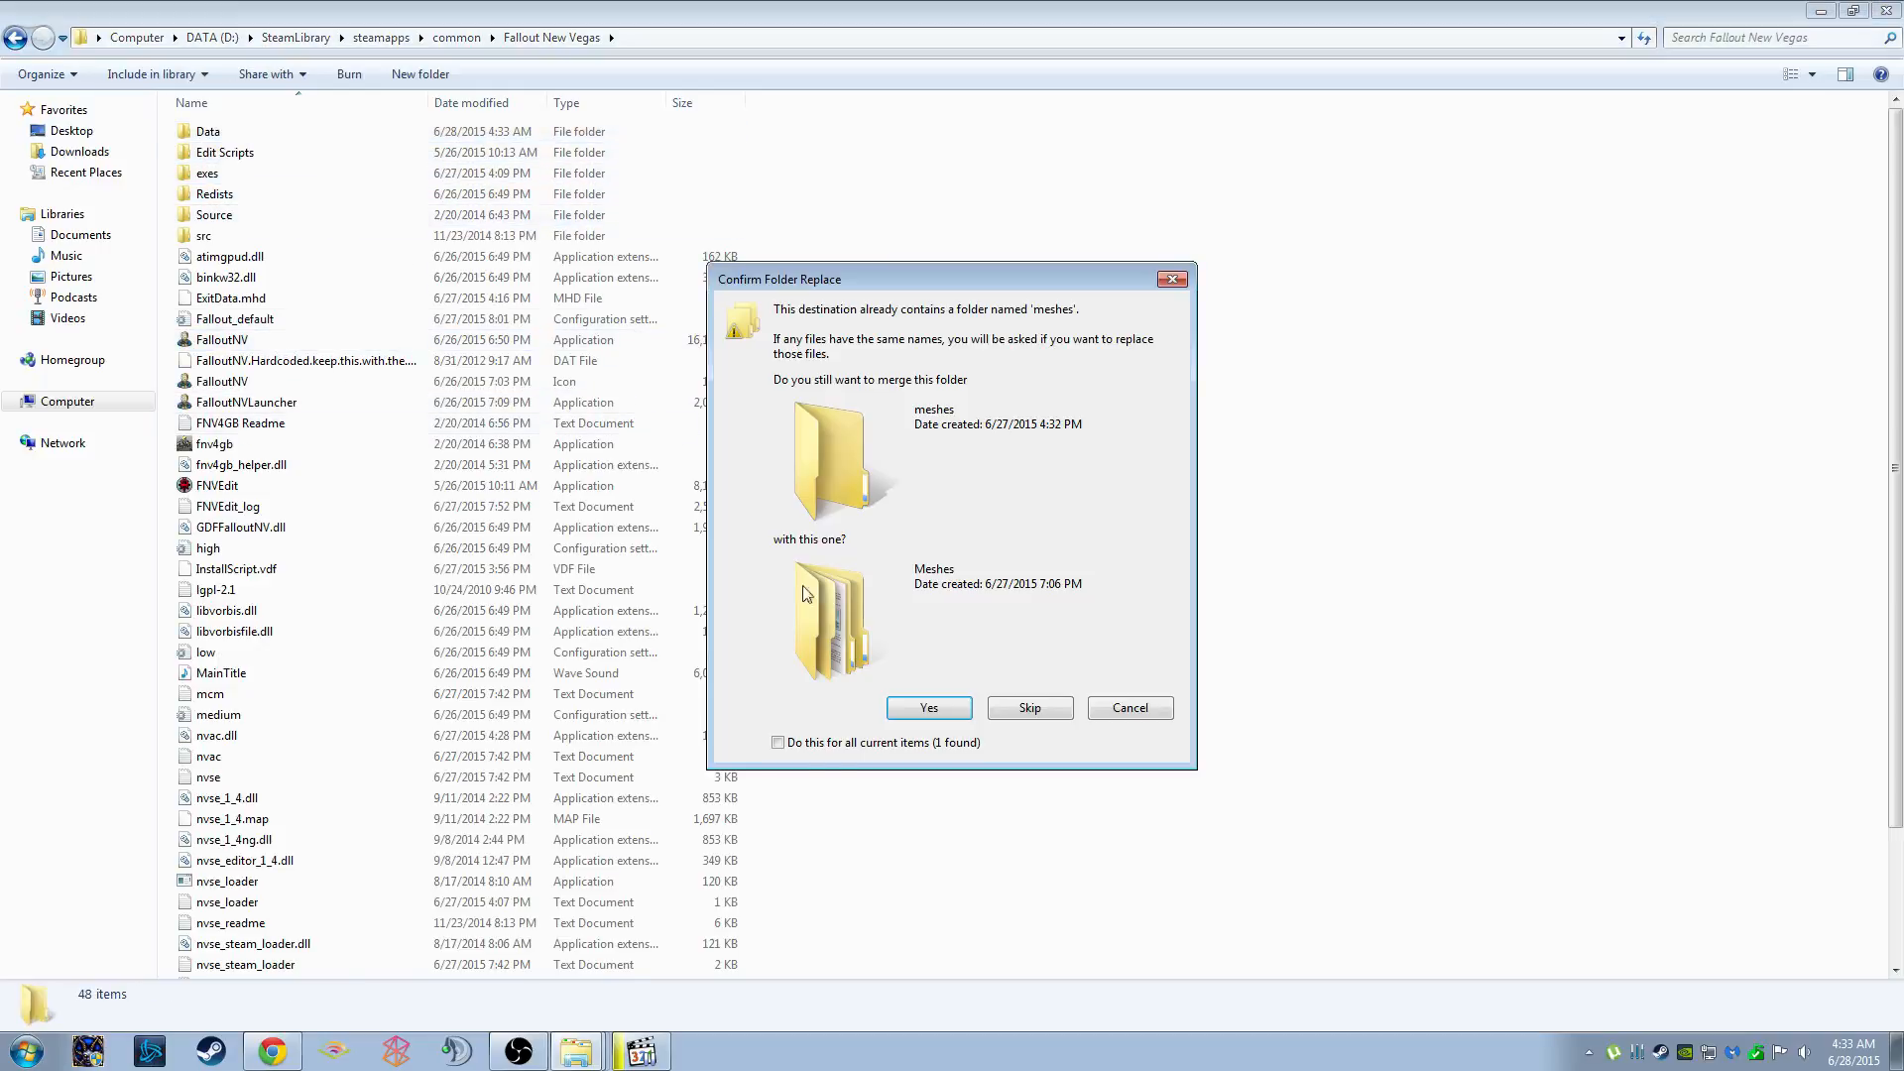
pyautogui.click(896, 706)
# Delete the emptied 3ADAM - Lonesome Road folder from the game's Data folder
pyautogui.hotkey('alt', 'Tab')
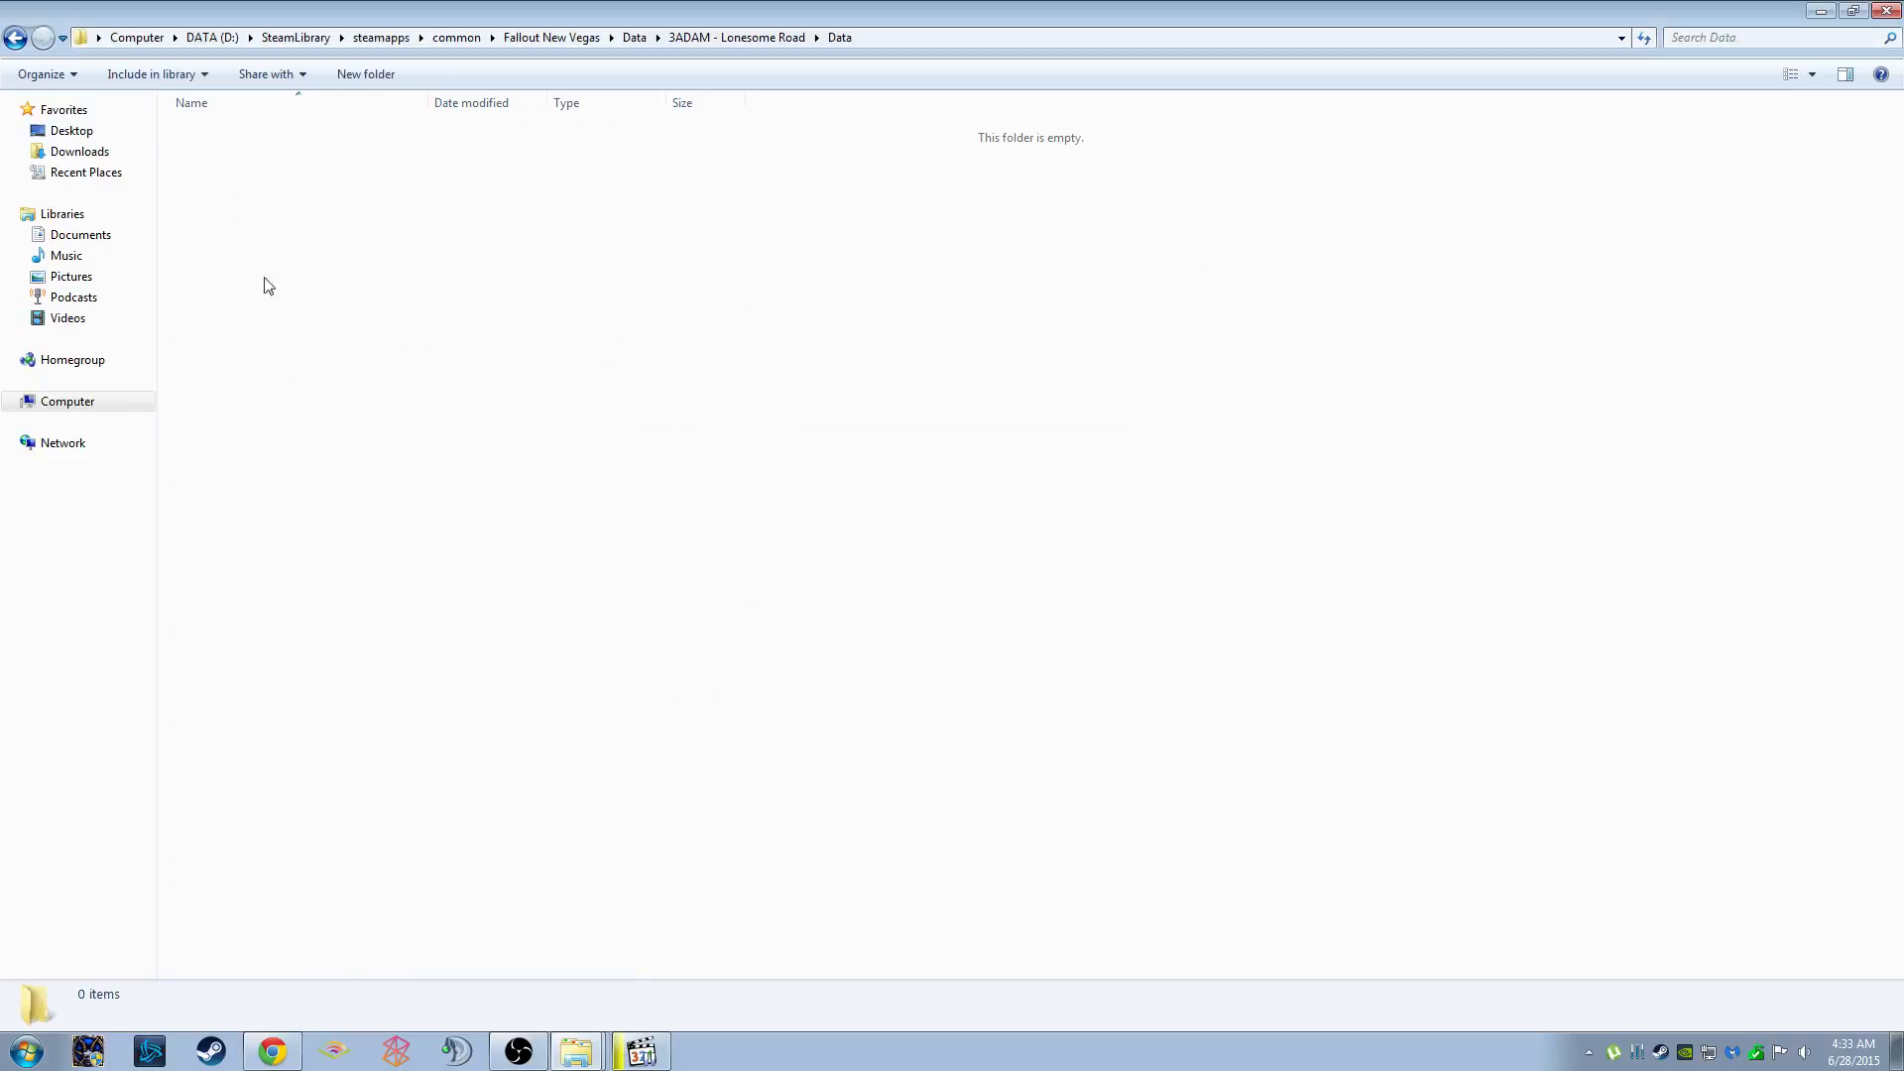
pyautogui.click(16, 40)
pyautogui.press('Delete')
pyautogui.press('Return')
pyautogui.click(16, 40)
pyautogui.press('Delete')
pyautogui.press('Return')
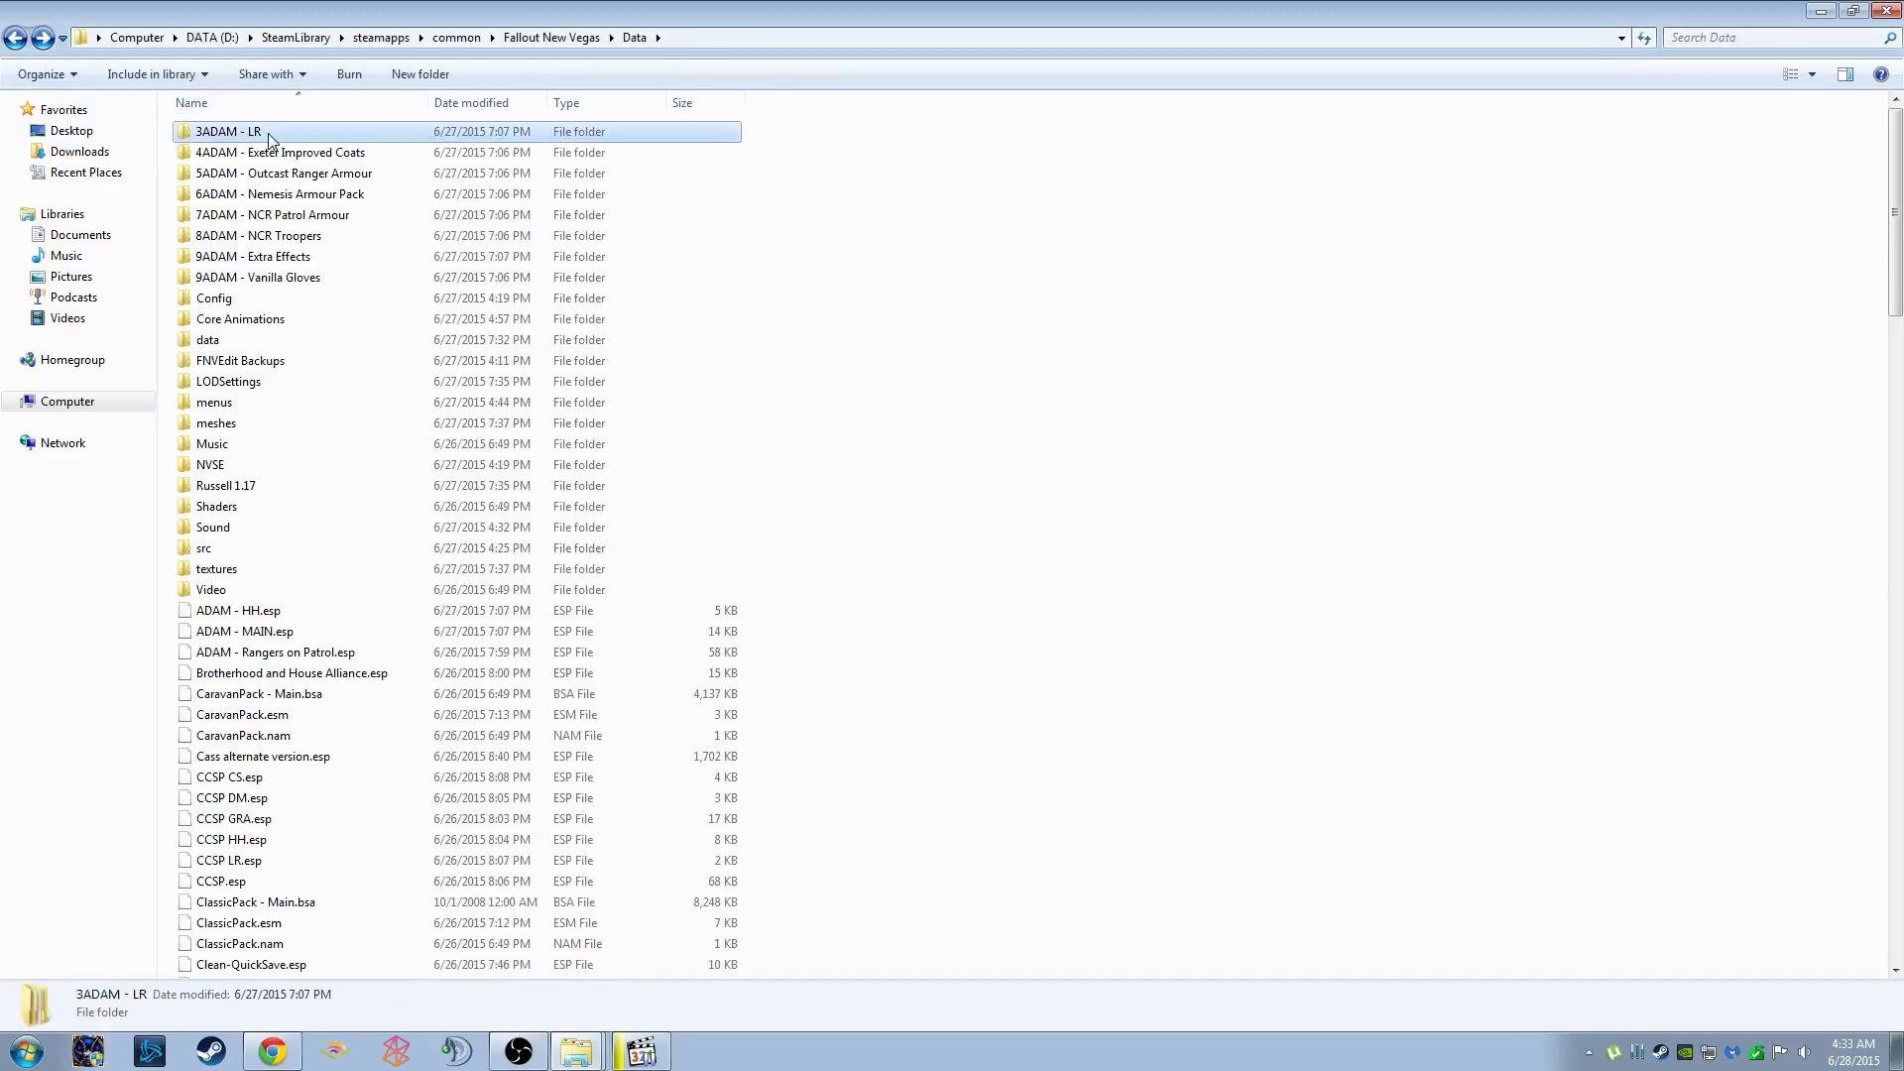
# Move ADAM - LR.esp and enbseries from 3ADAM - LR's Data folder into the game's main Data folder
pyautogui.doubleClick(264, 135)
pyautogui.doubleClick(264, 139)
pyautogui.hotkey('ctrl', 'a')
pyautogui.hotkey('ctrl', 'x')
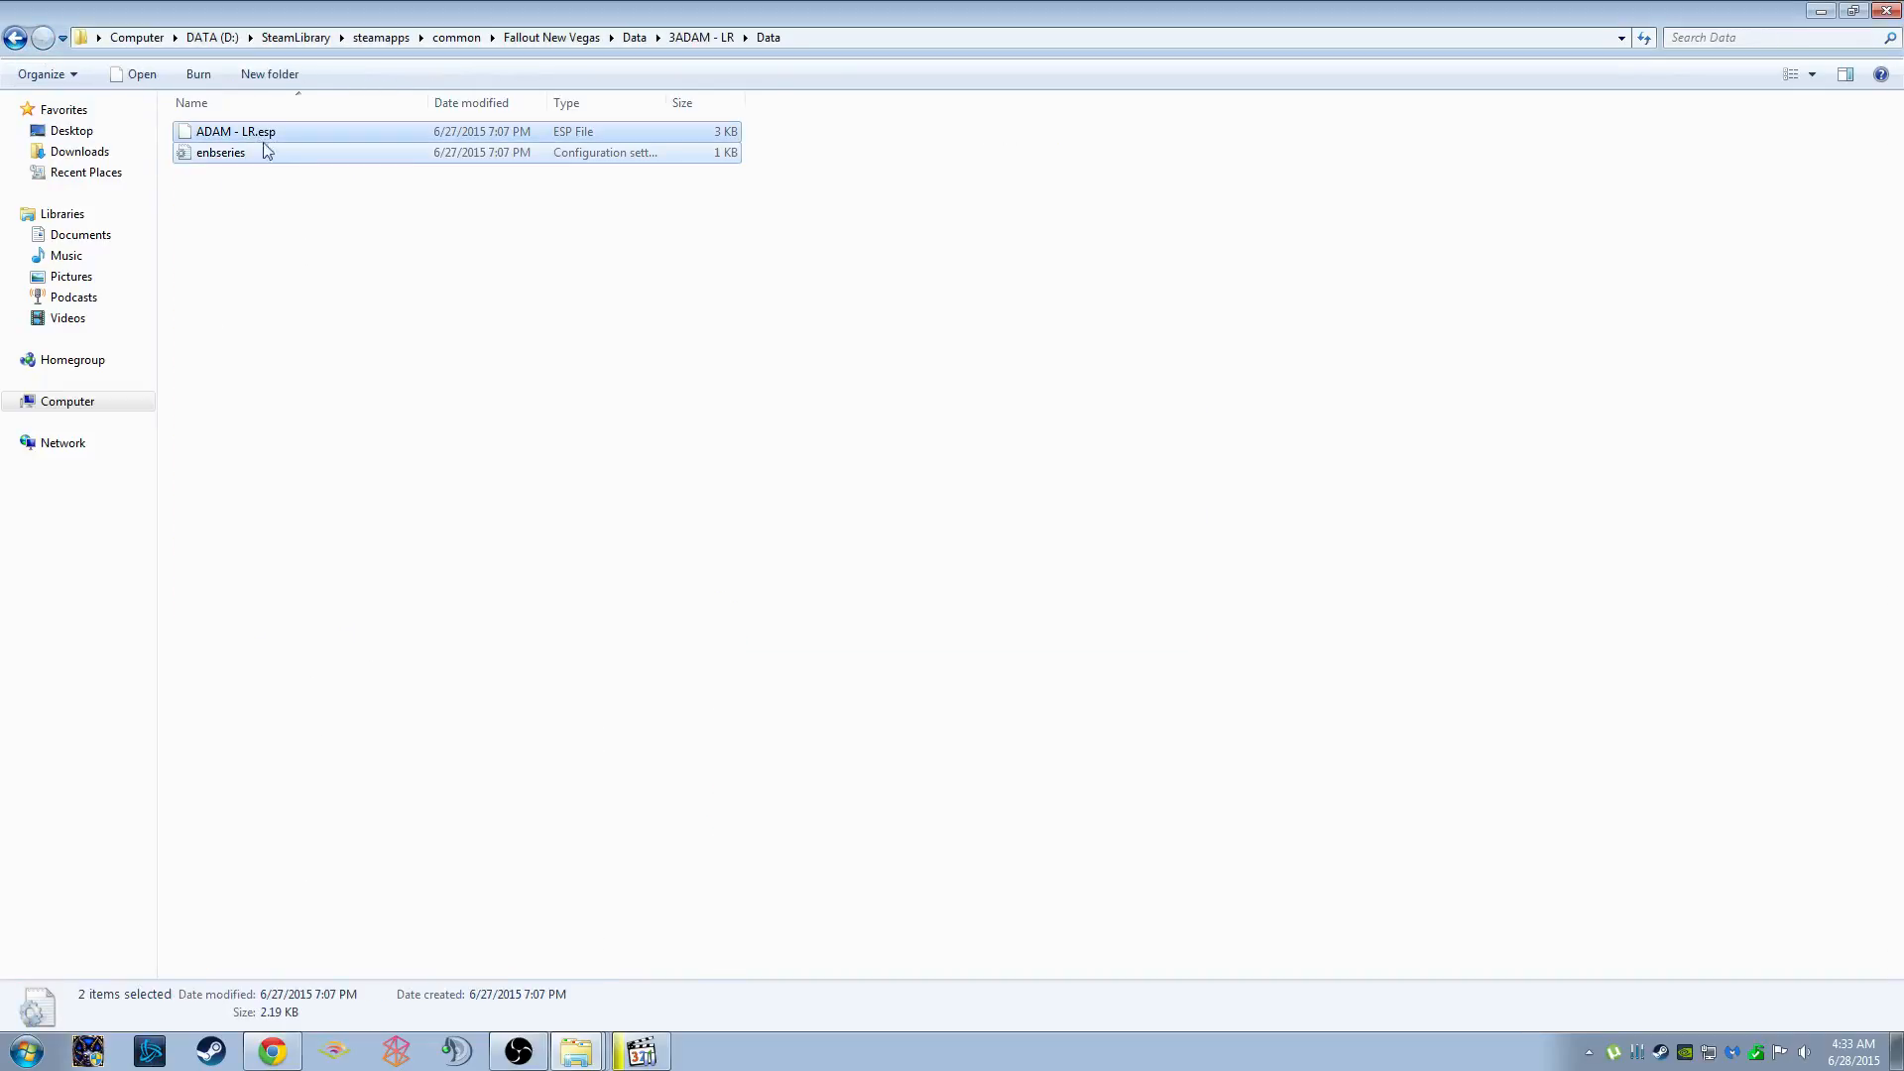
pyautogui.hotkey('alt', 'Tab')
pyautogui.hotkey('alt', 'Tab')
pyautogui.hotkey('alt', 'Tab')
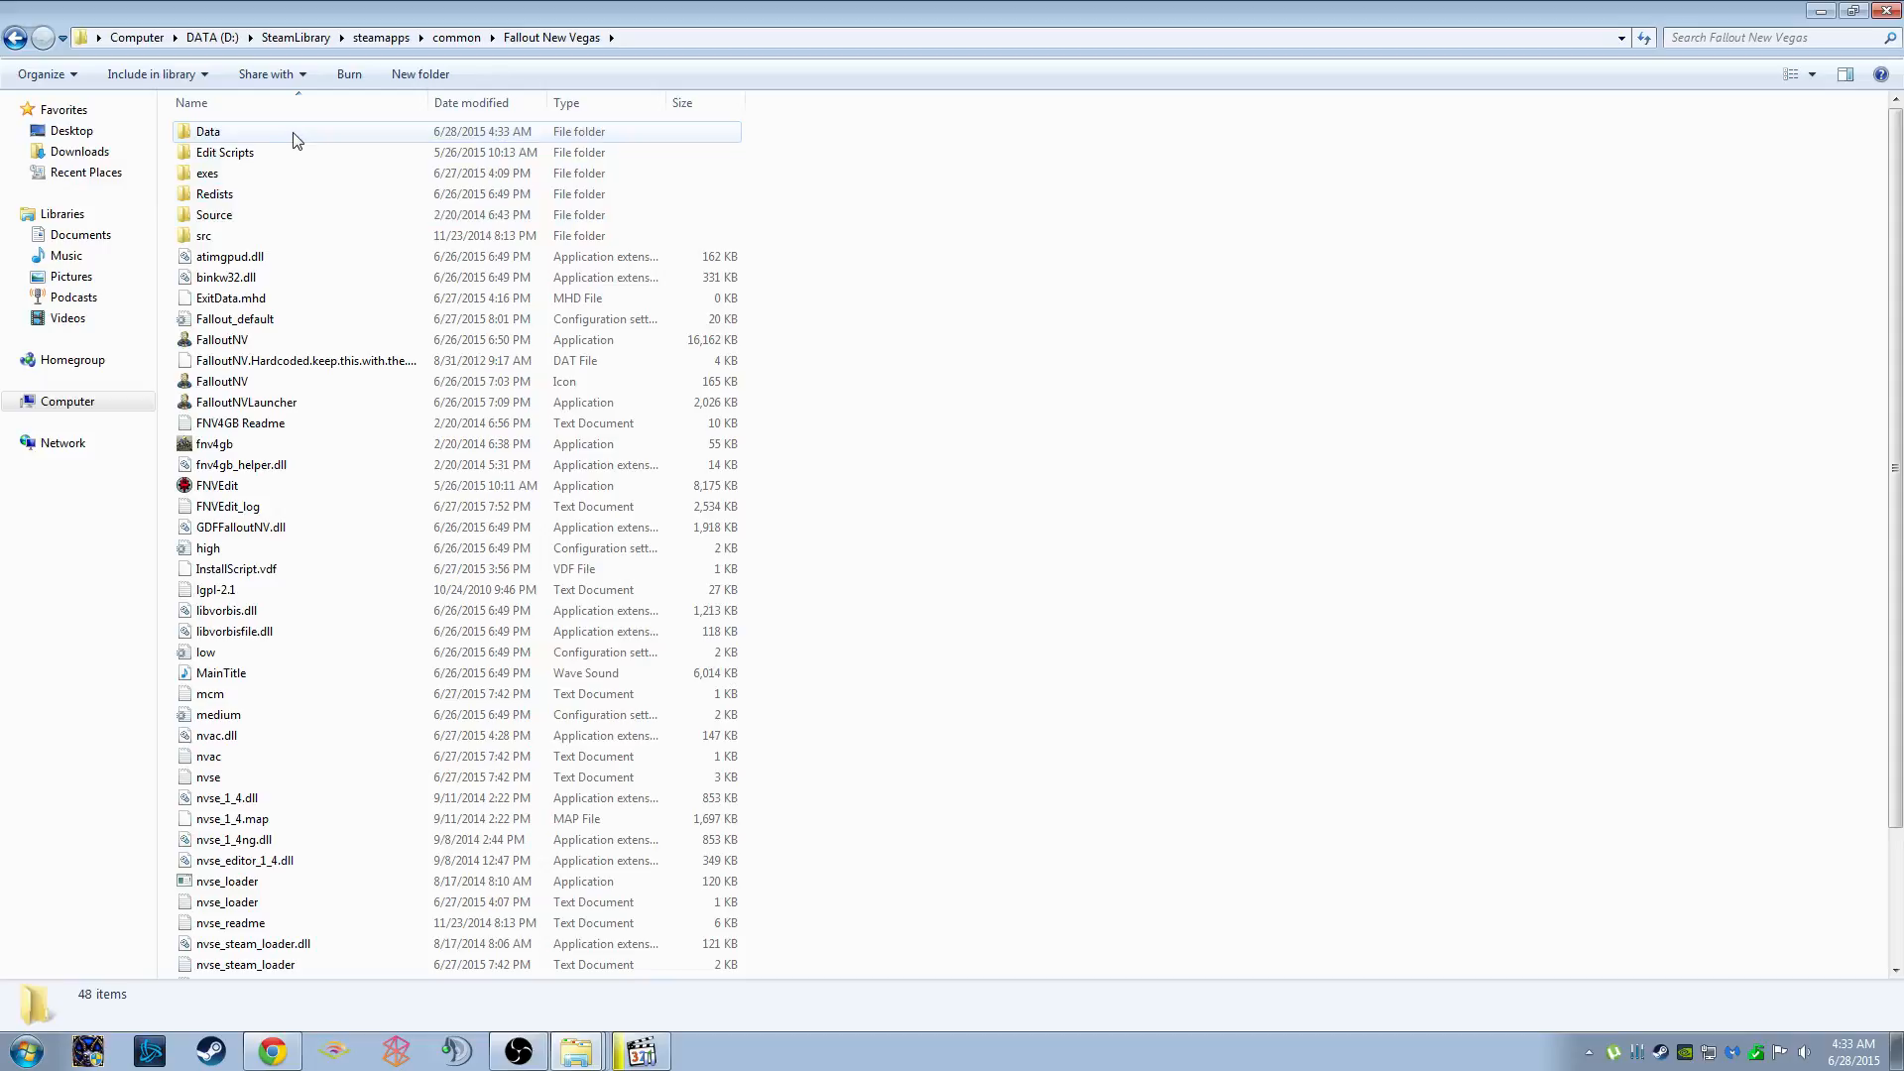
# Delete the emptied 3ADAM - LR folder from the game's Data folder
pyautogui.hotkey('alt', 'Tab')
pyautogui.click(15, 37)
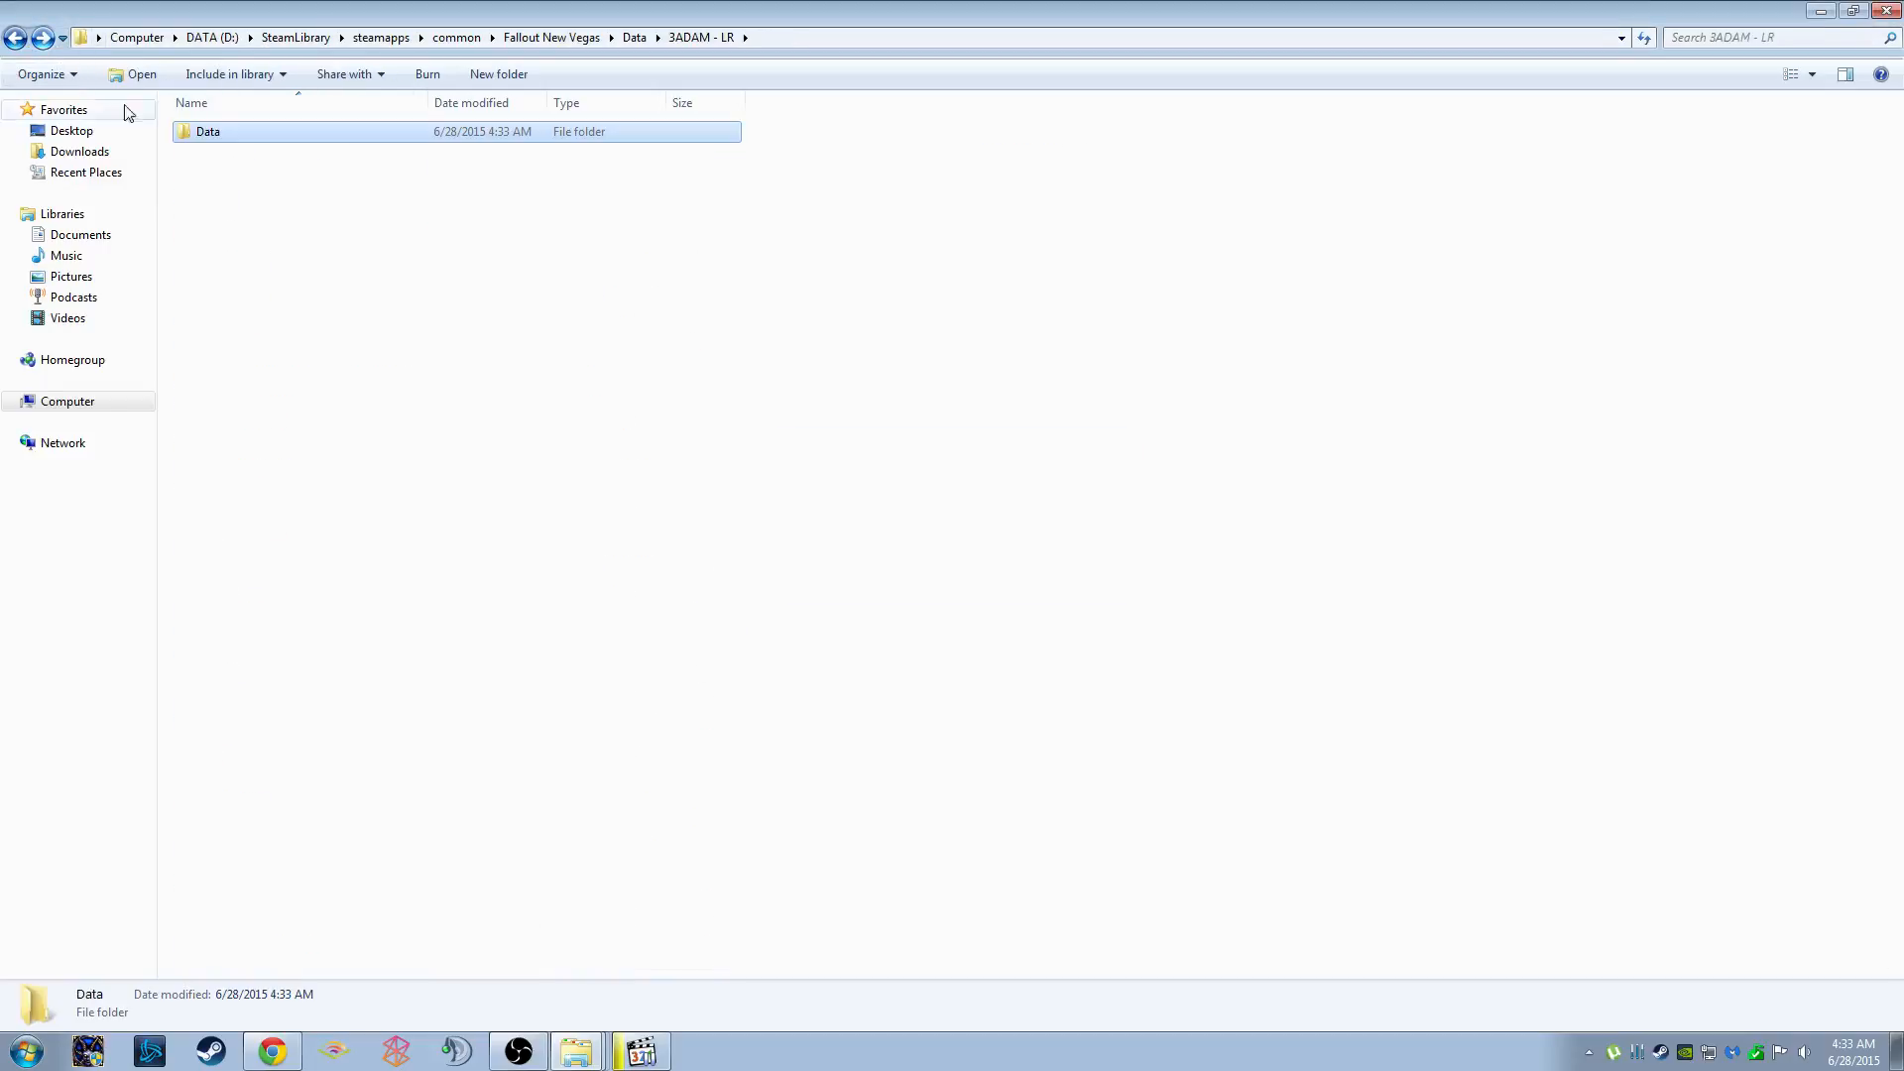
pyautogui.click(15, 38)
pyautogui.press('Delete')
pyautogui.press('Return')
# Move Meshes from 4ADAM - Exeter Improved Coats into the game's main Data folder, merging all matching folders and replacing all conflicting files
pyautogui.doubleClick(338, 135)
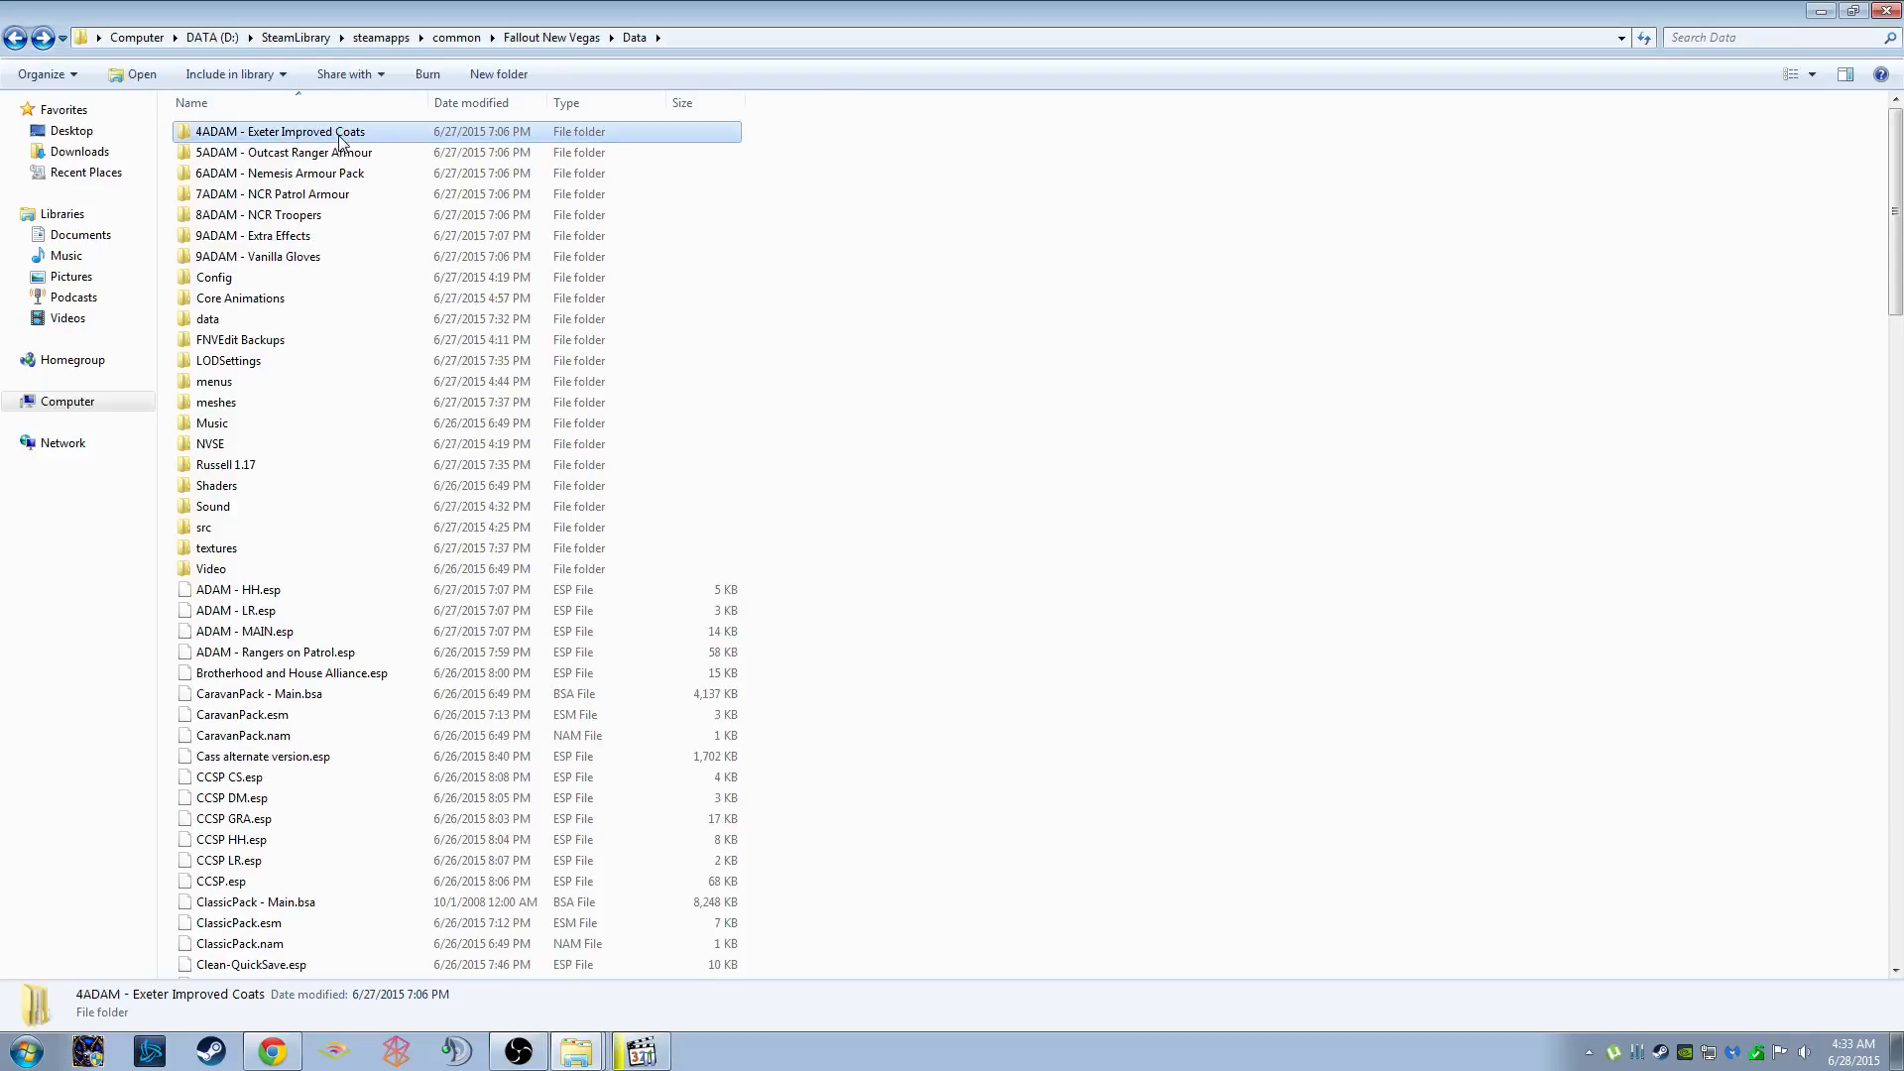
pyautogui.doubleClick(214, 136)
pyautogui.click(245, 140)
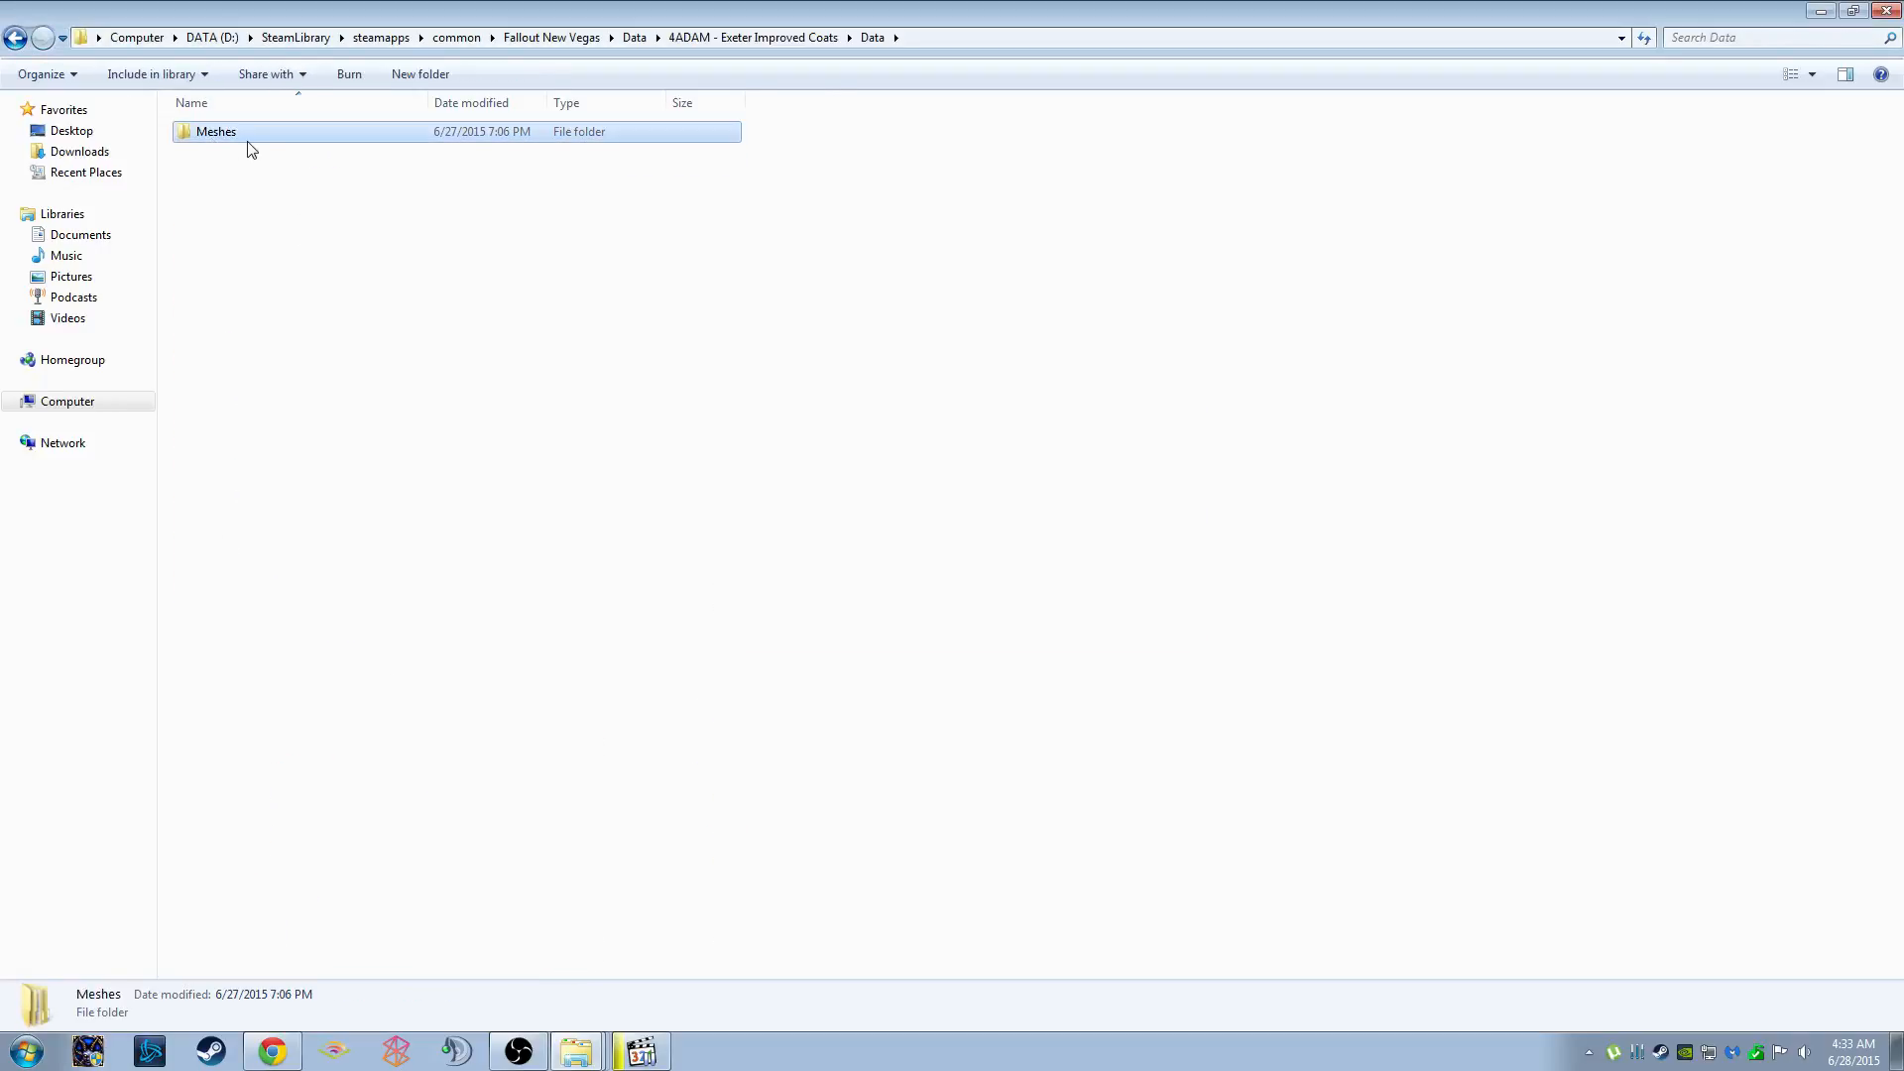
pyautogui.hotkey('alt', 'Tab')
pyautogui.moveTo(332, 229); pyautogui.dragTo(280, 136)
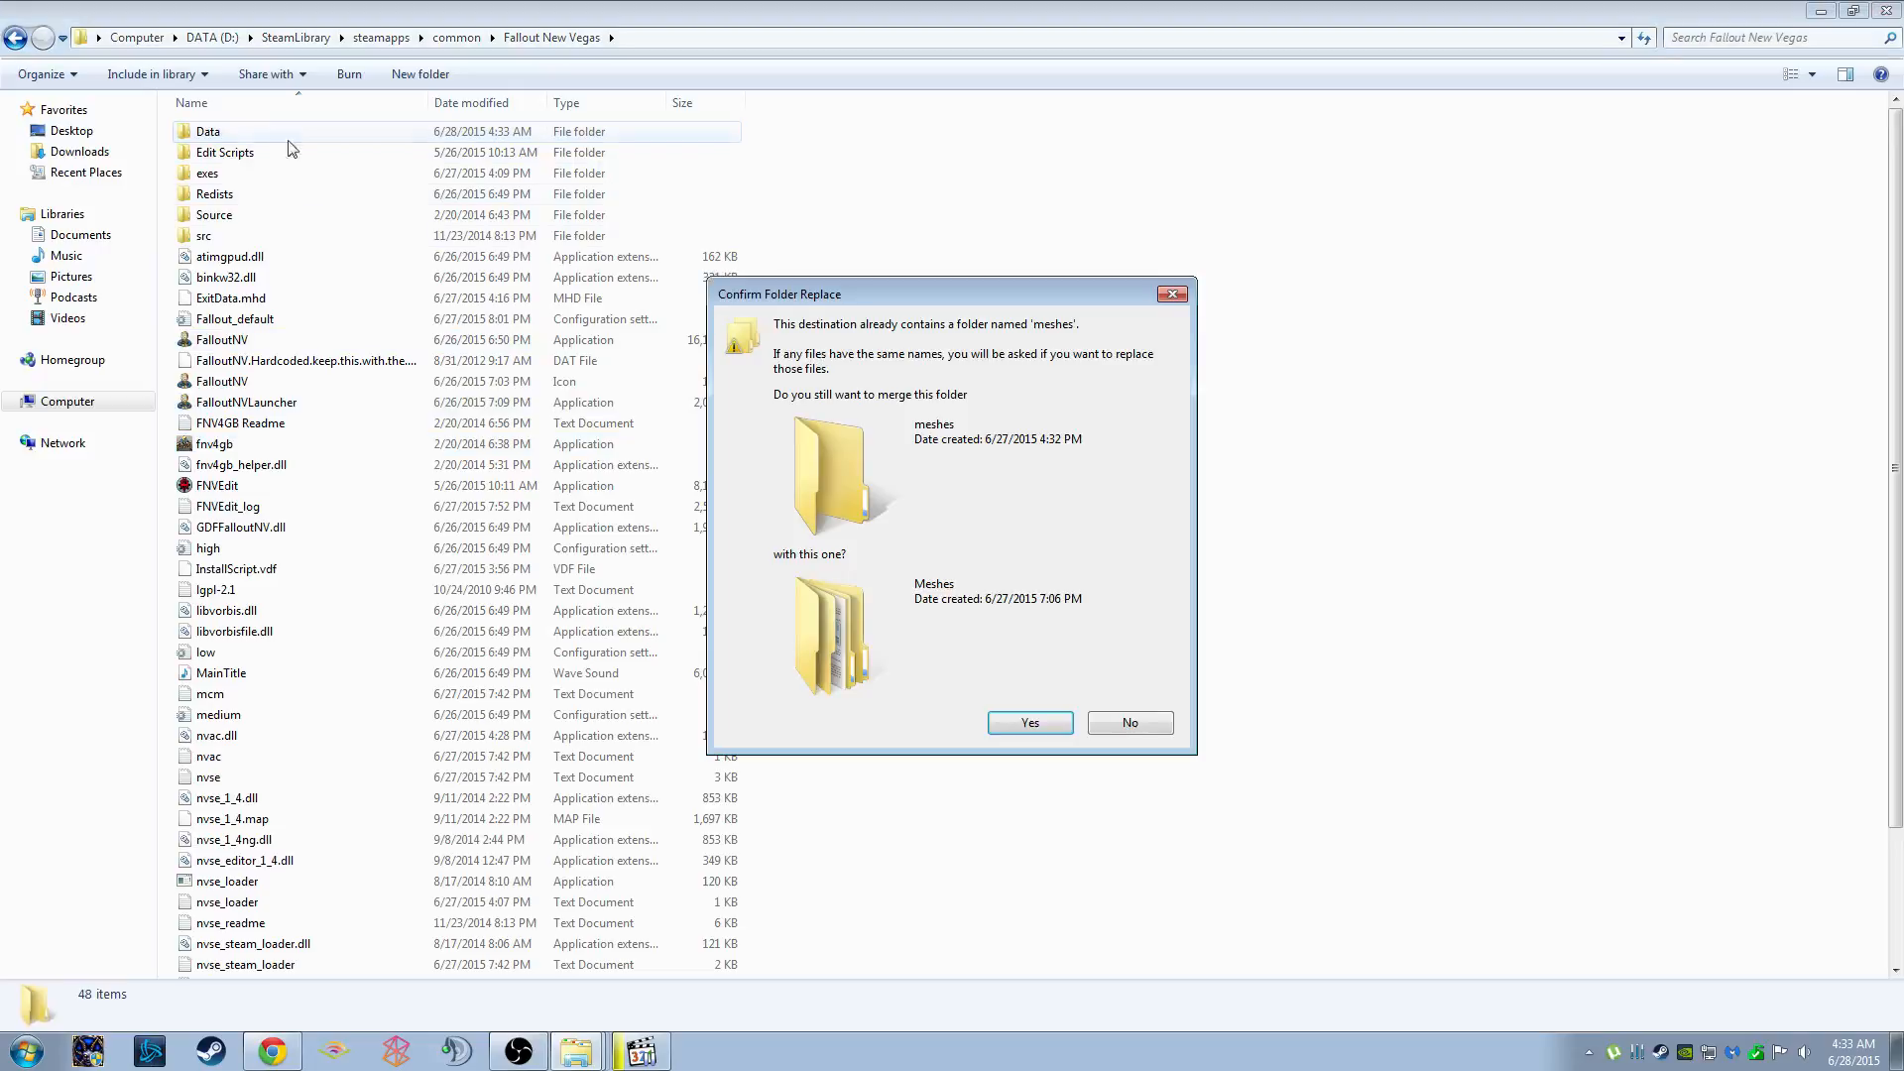
pyautogui.click(989, 716)
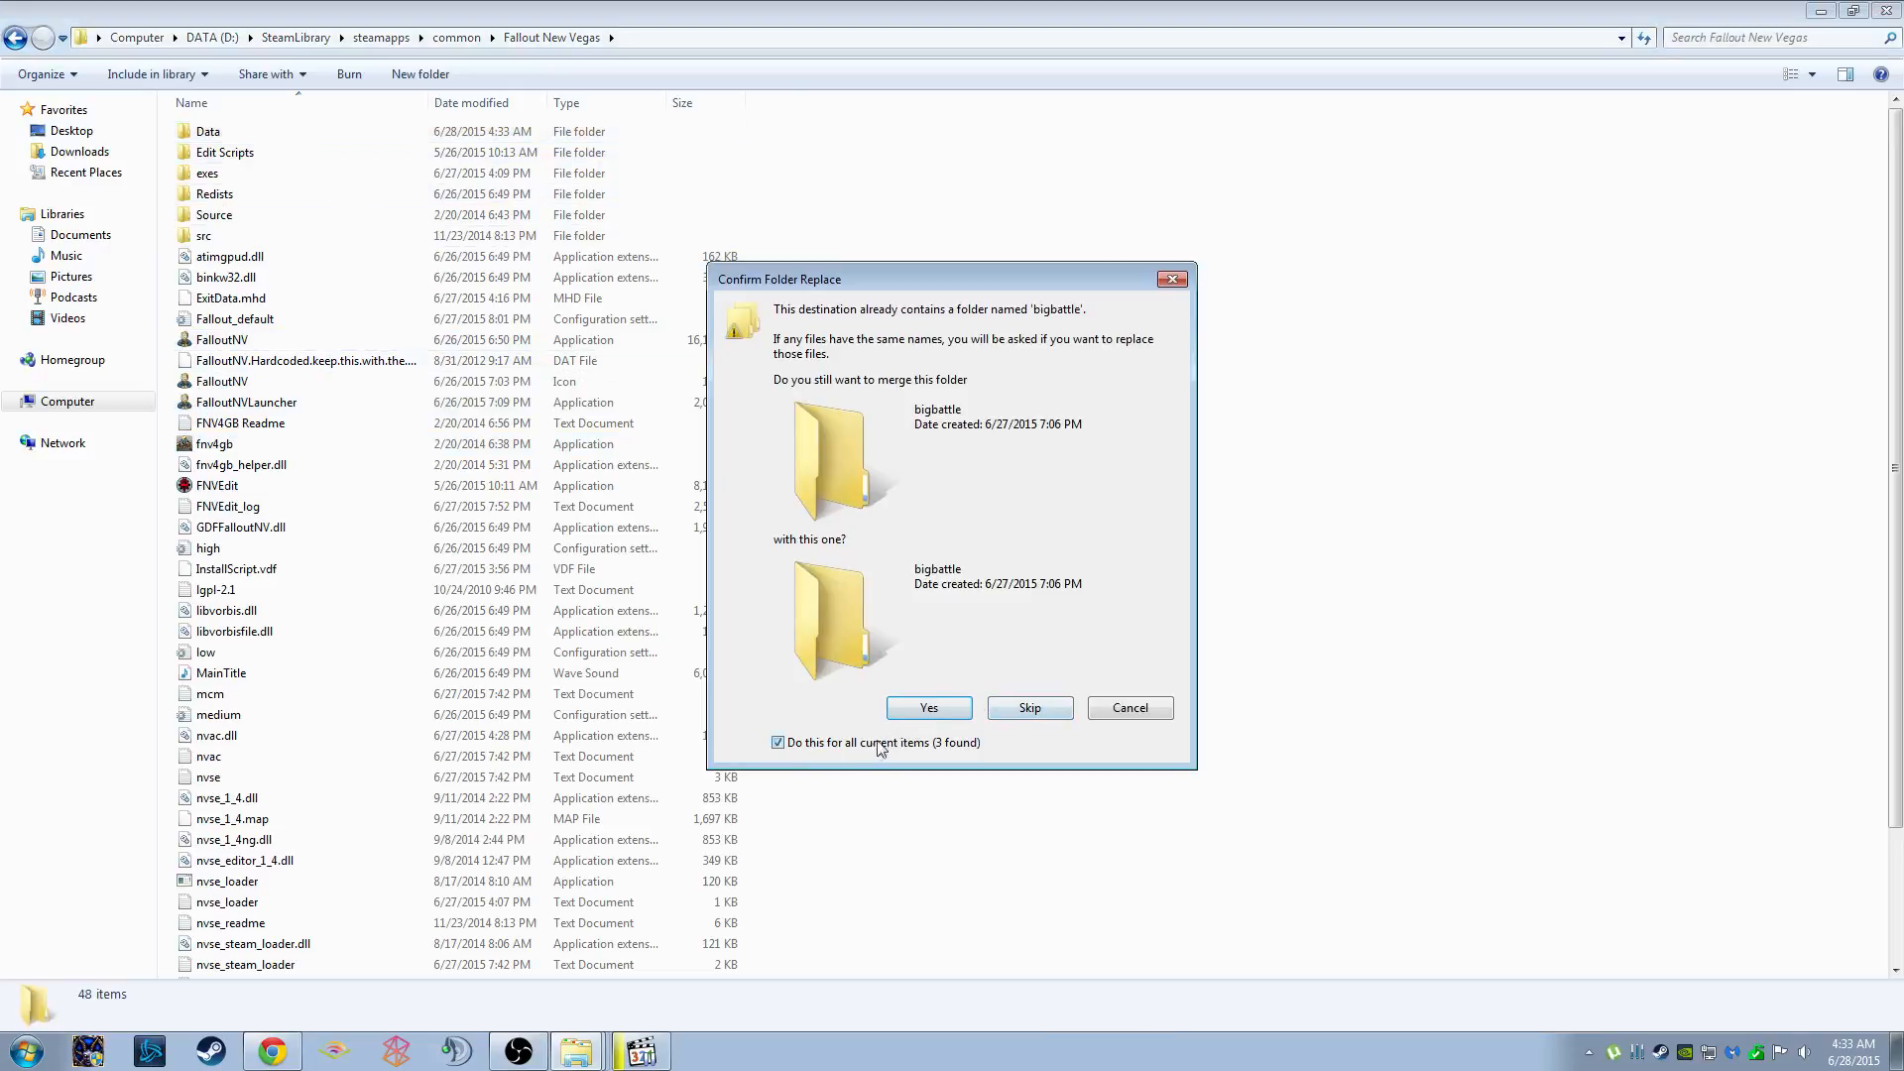
pyautogui.click(919, 716)
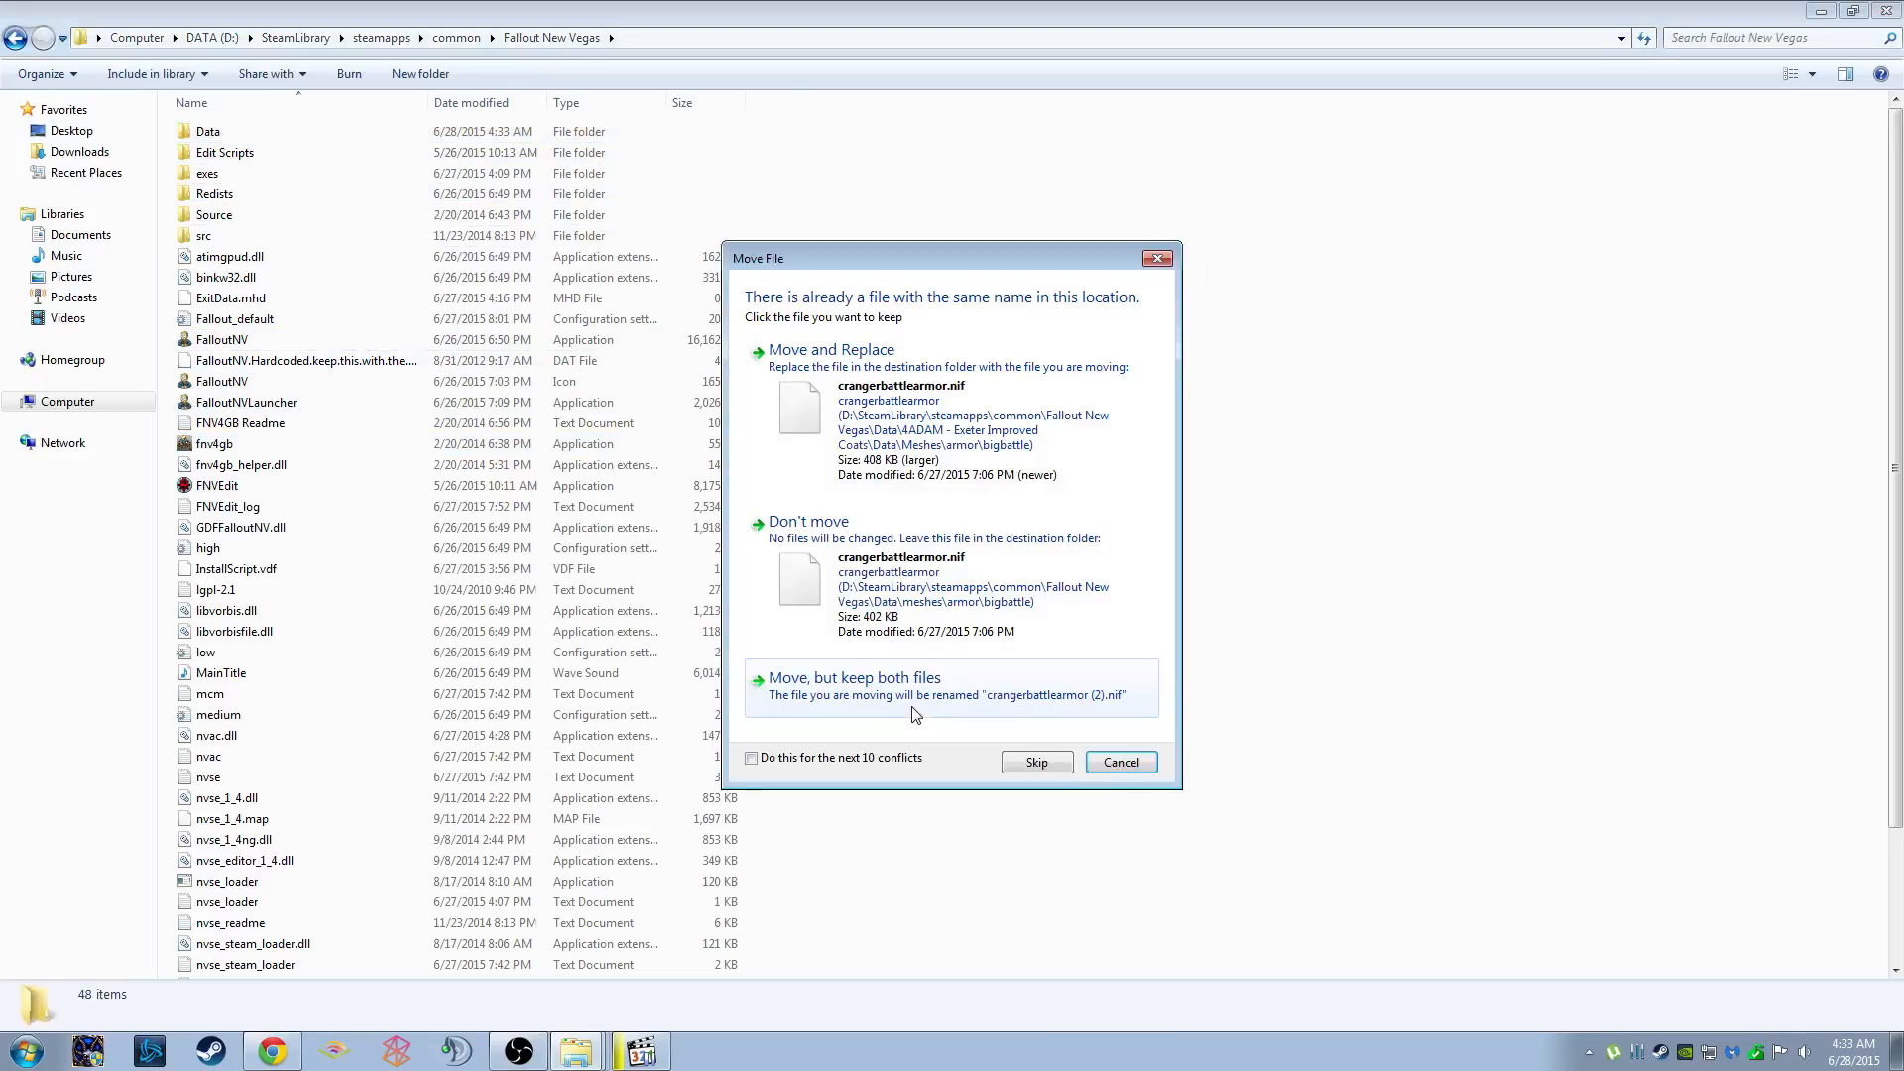
pyautogui.click(822, 759)
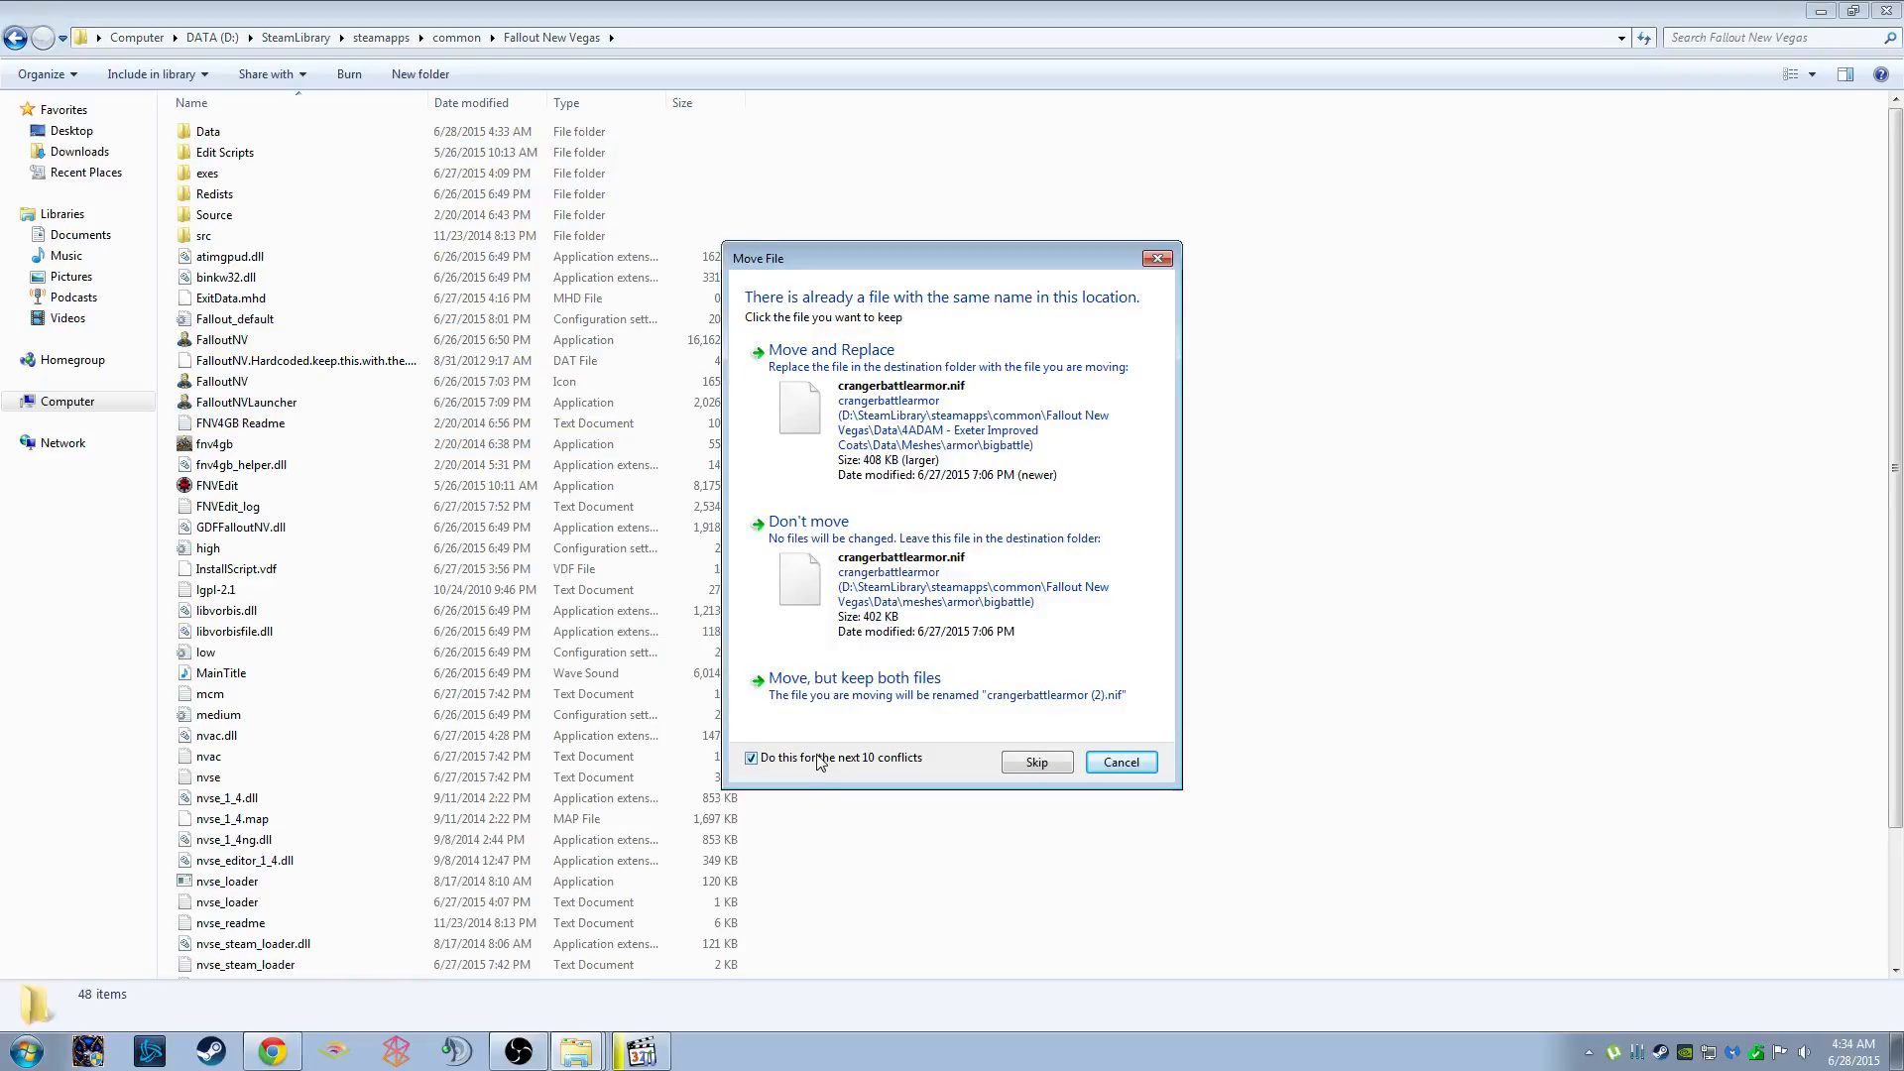
pyautogui.click(908, 466)
# Delete the emptied 4ADAM - Exeter Improved Coats folder from the game's Data folder
pyautogui.click(15, 38)
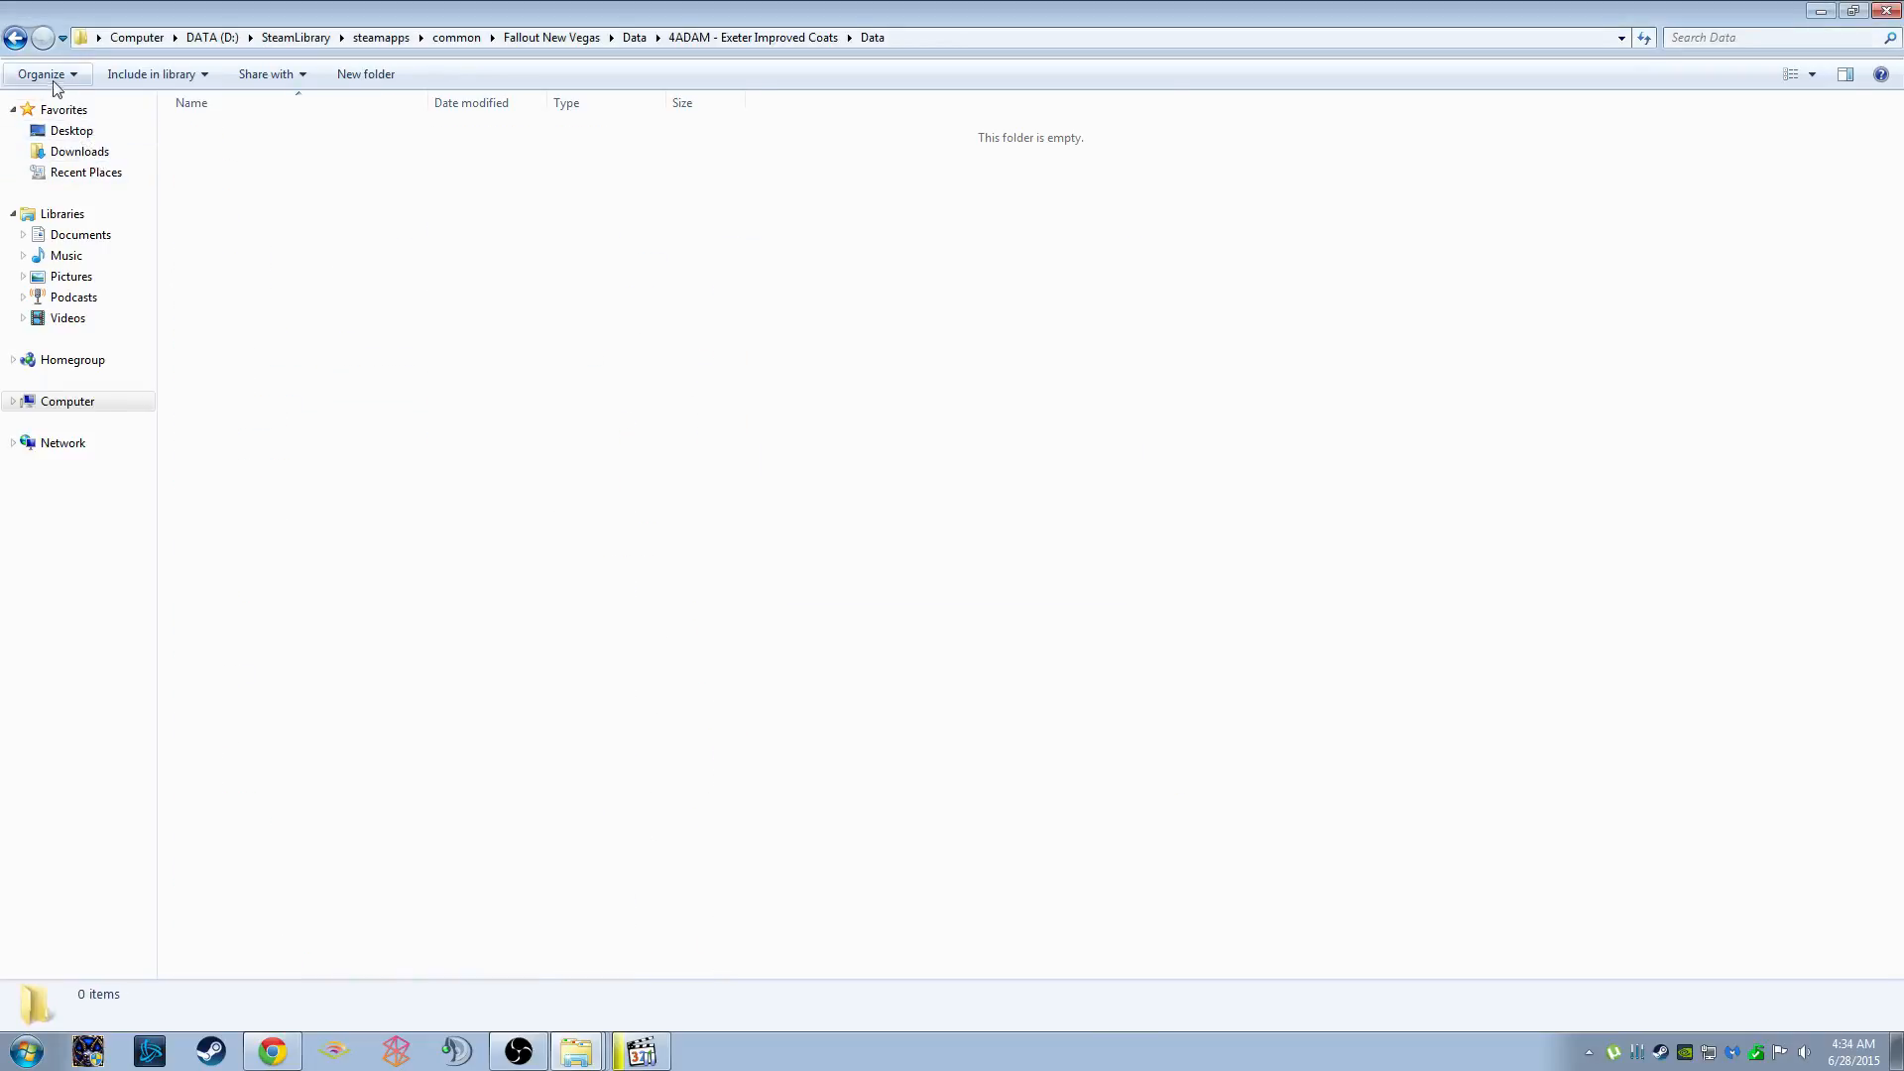
pyautogui.click(15, 37)
pyautogui.press('Delete')
pyautogui.press('Return')
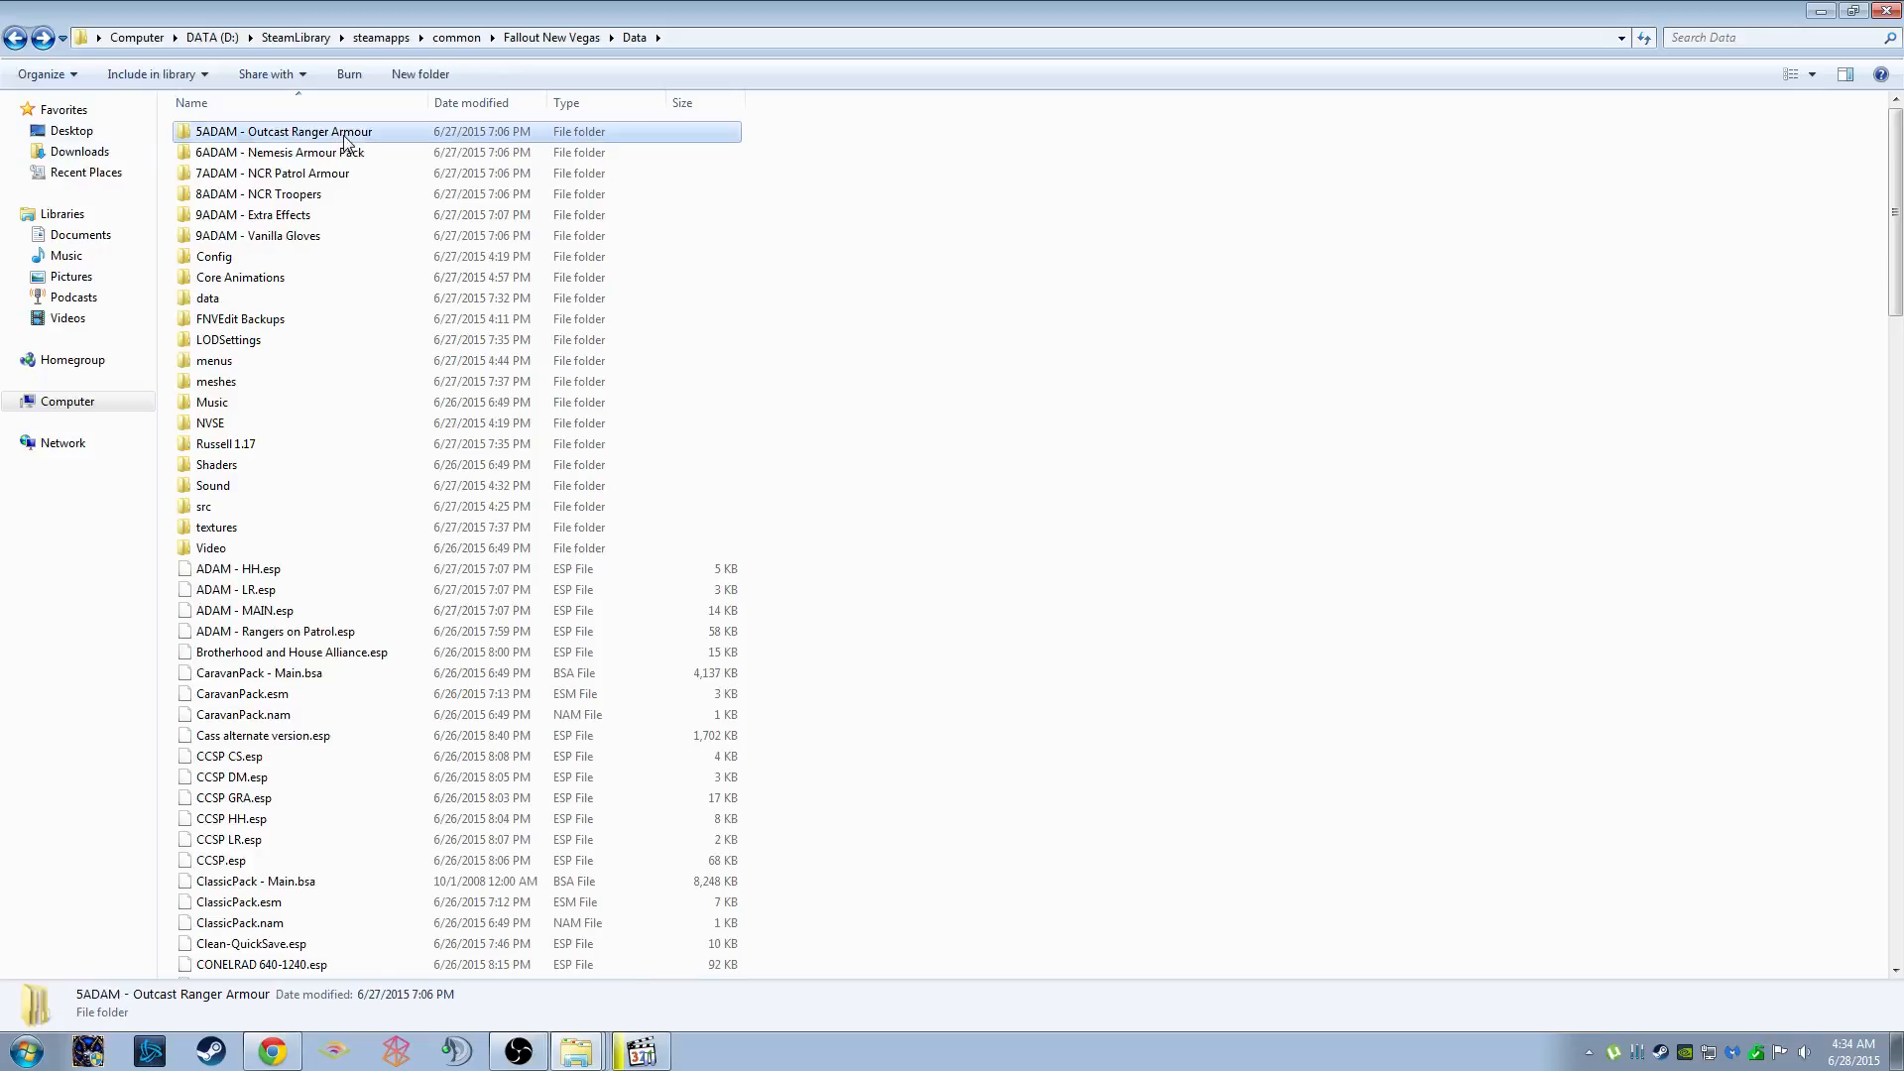
# Move Meshes, Textures and ADAM - Outcast Ranger Armour.esp from 5ADAM - Outcast Ranger Armour into the game's main Data folder, merging matching folders
pyautogui.press('Return')
pyautogui.doubleClick(212, 139)
pyautogui.hotkey('ctrl', 'a')
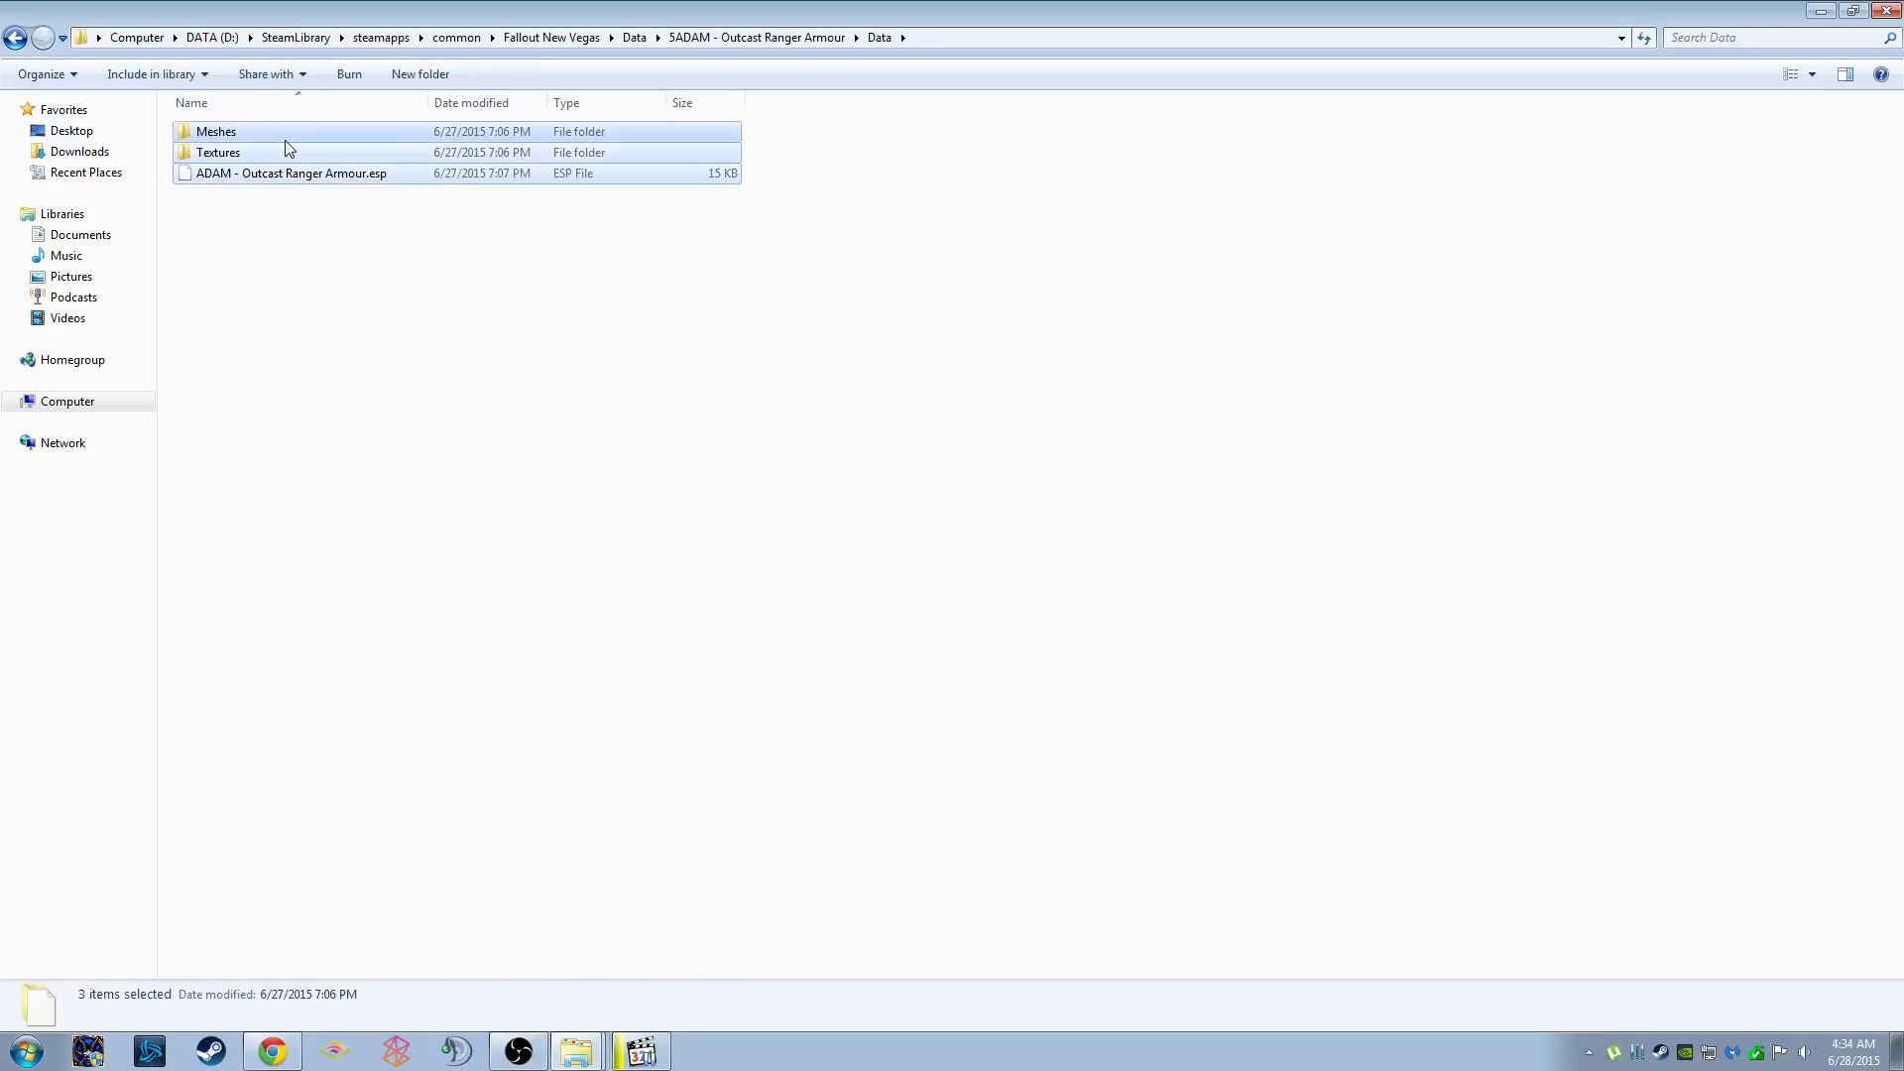
pyautogui.hotkey('alt', 'Tab')
pyautogui.moveTo(330, 314); pyautogui.dragTo(308, 135)
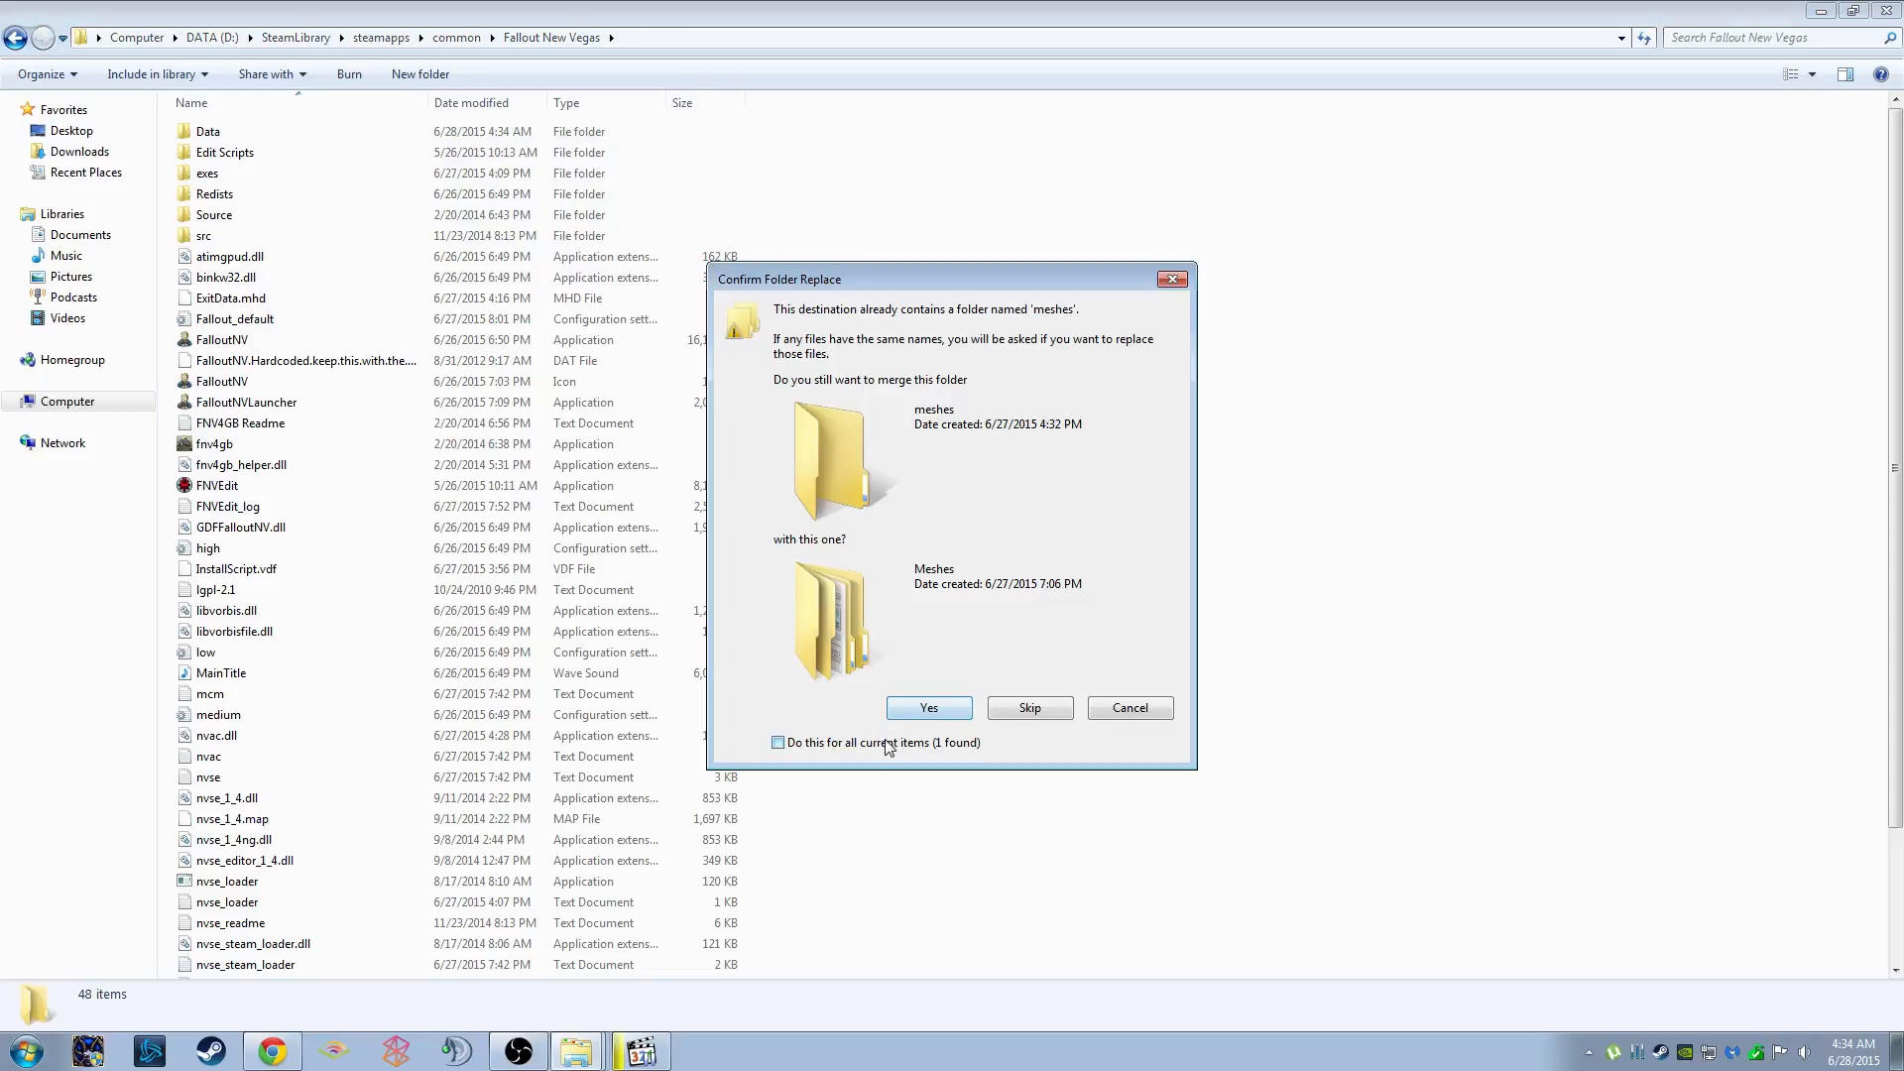
pyautogui.click(924, 710)
# Delete the emptied 5ADAM - Outcast Ranger Armour folder from the game's Data folder
pyautogui.hotkey('alt', 'Tab')
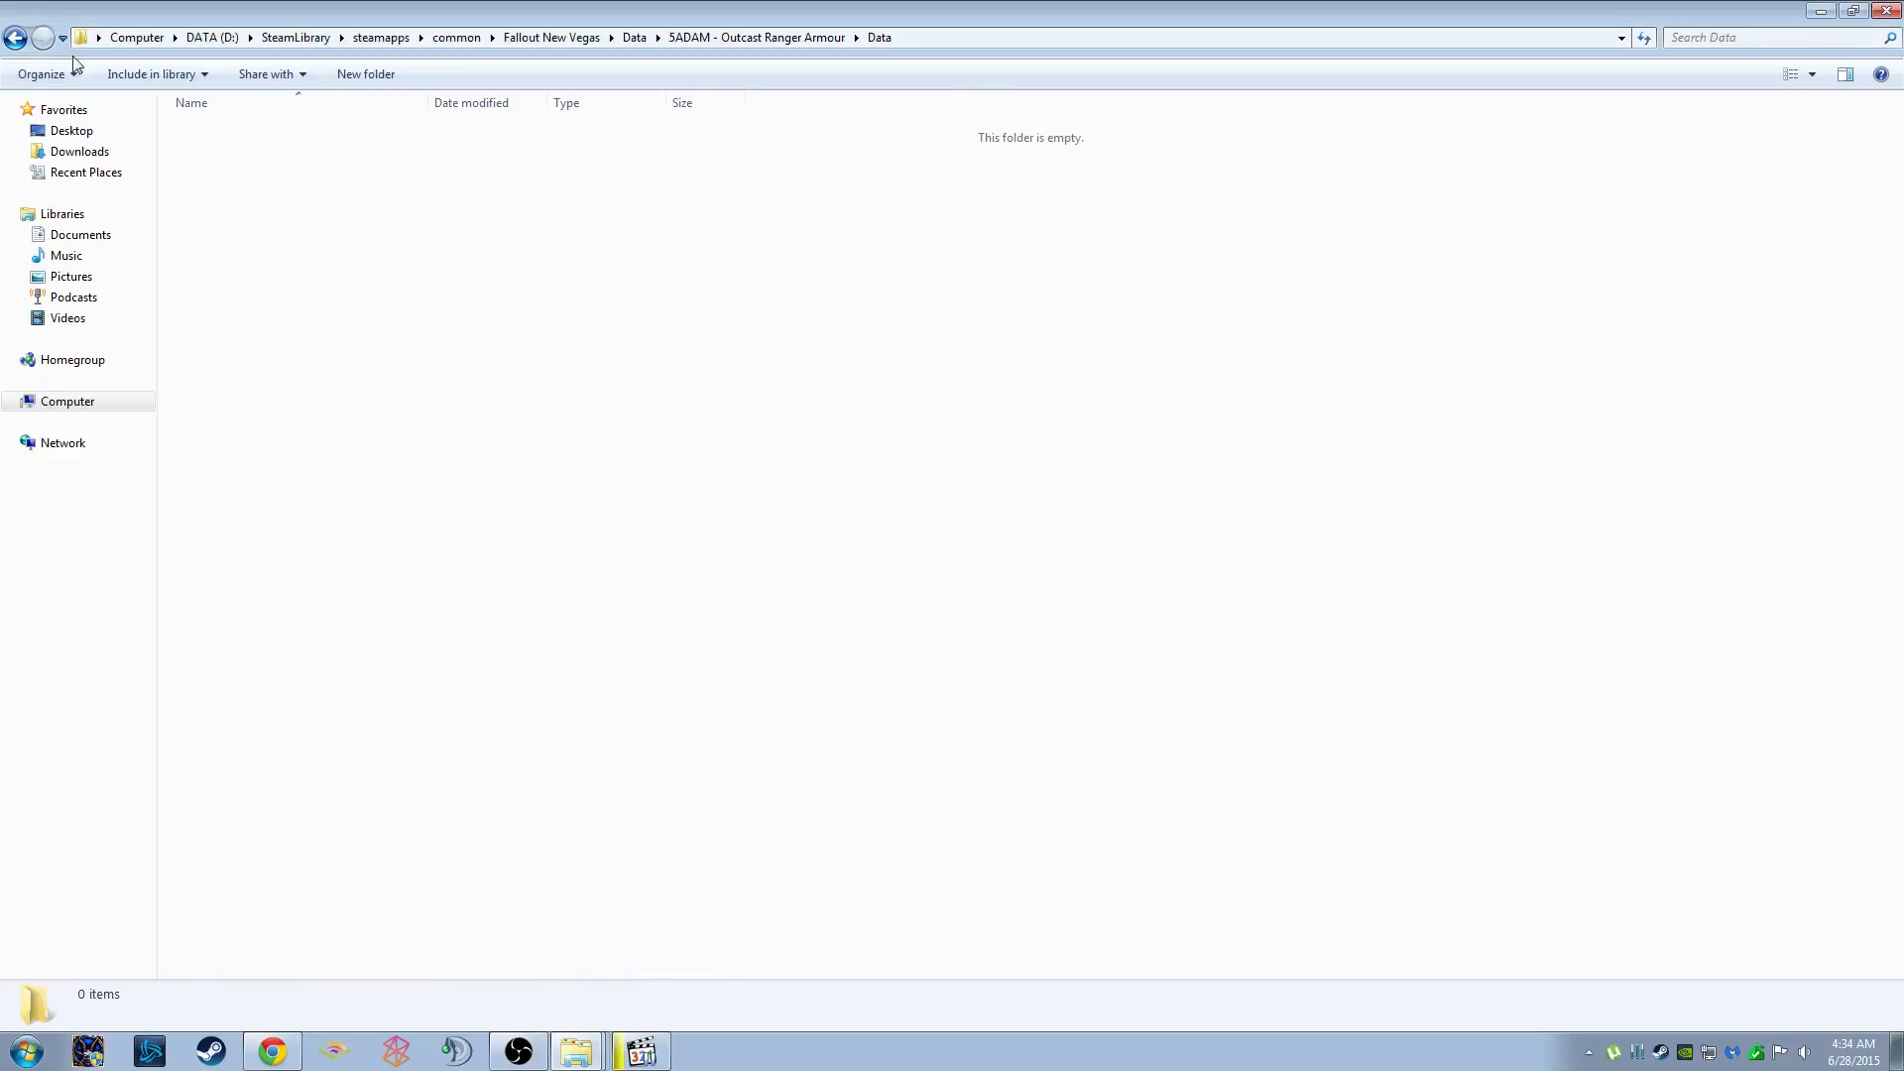
pyautogui.click(14, 40)
pyautogui.click(14, 39)
pyautogui.press('Delete')
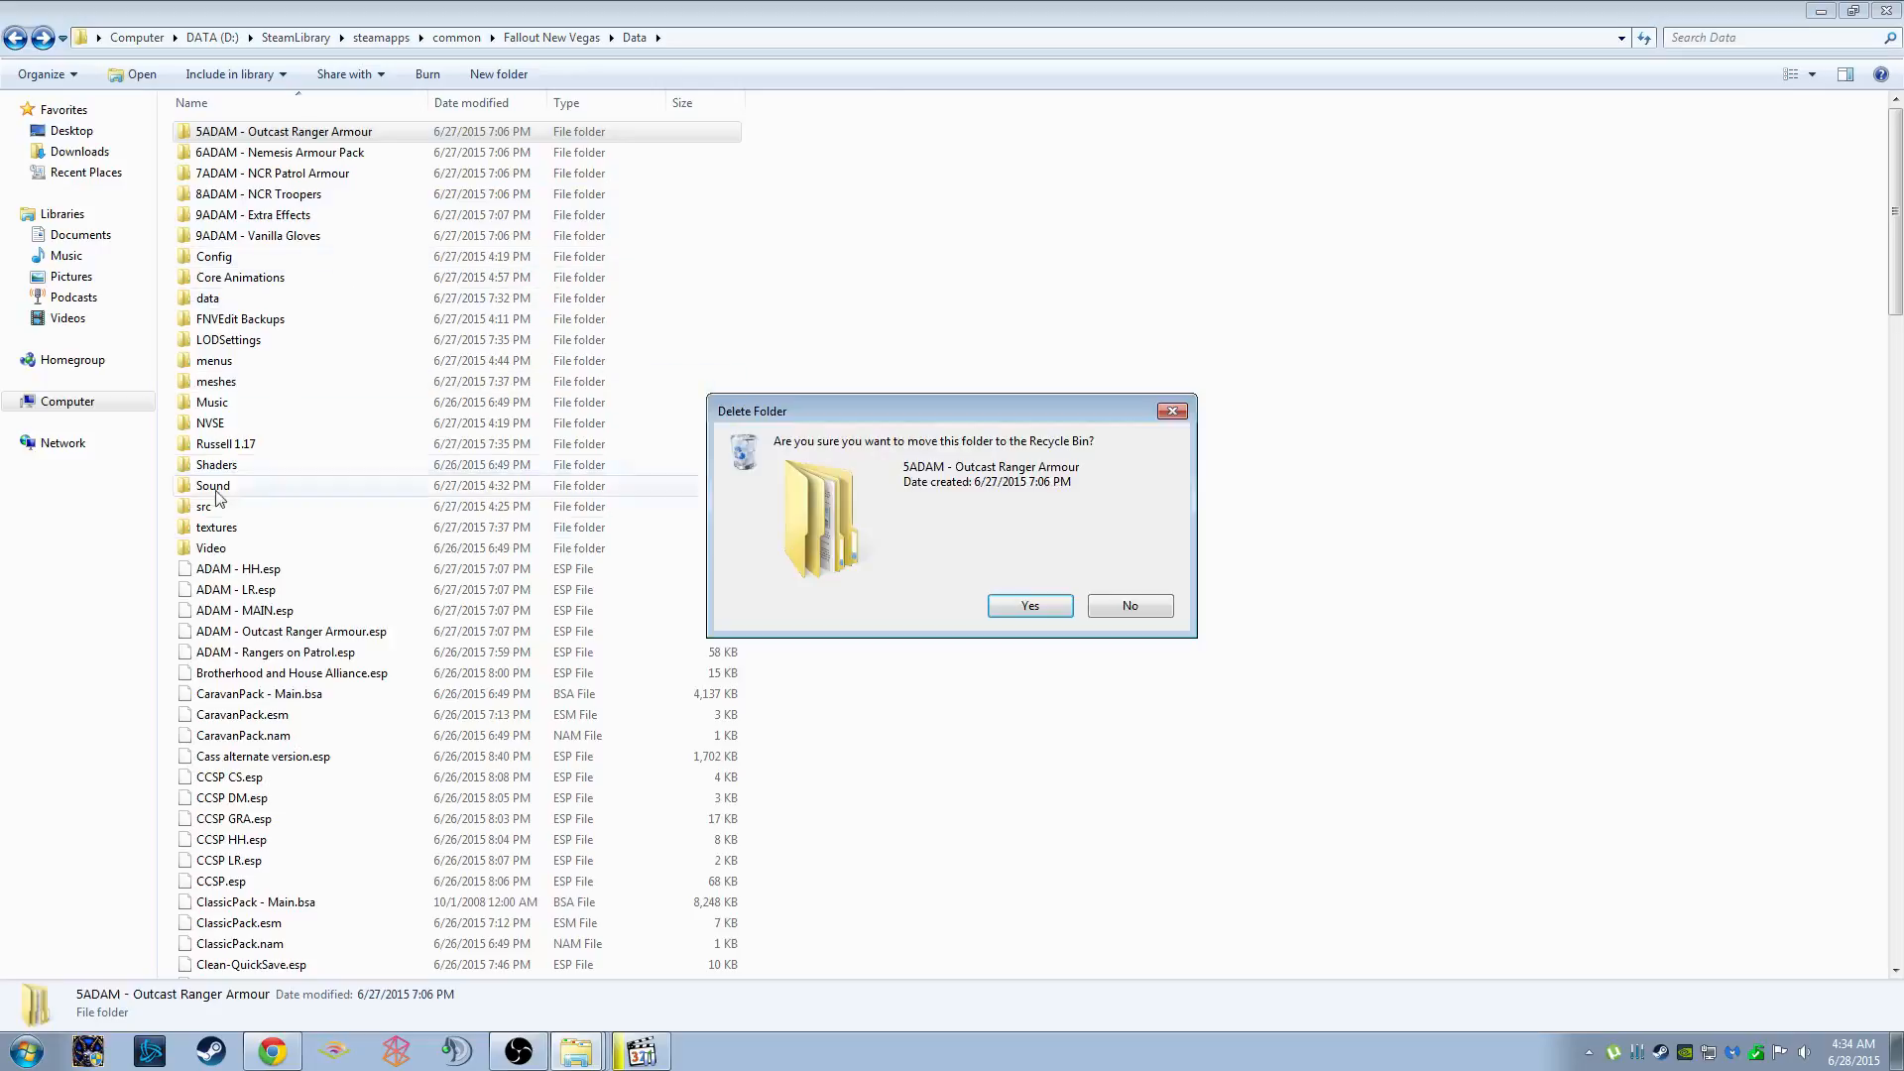
pyautogui.press('Return')
# Launch Nexus Mod Manager and choose Fallout: New Vegas as the game to manage
pyautogui.click(27, 1052)
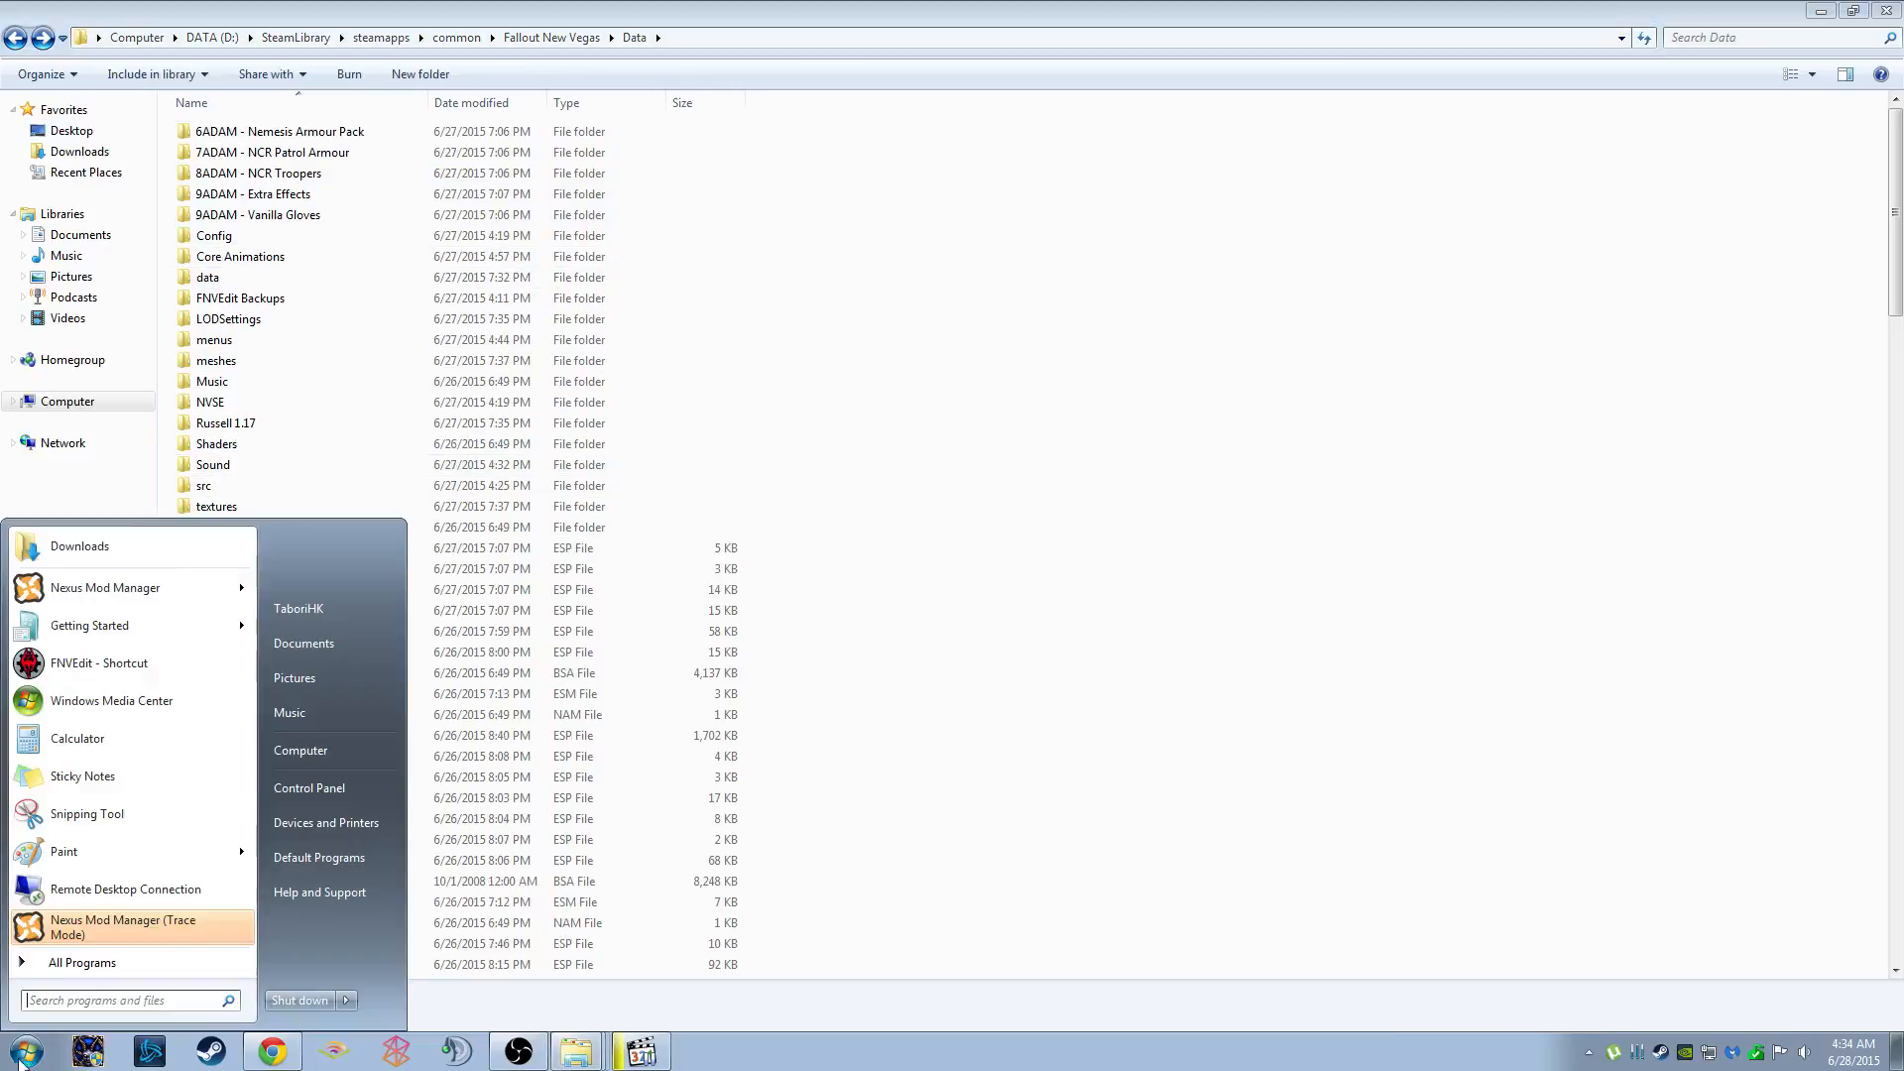
pyautogui.click(144, 590)
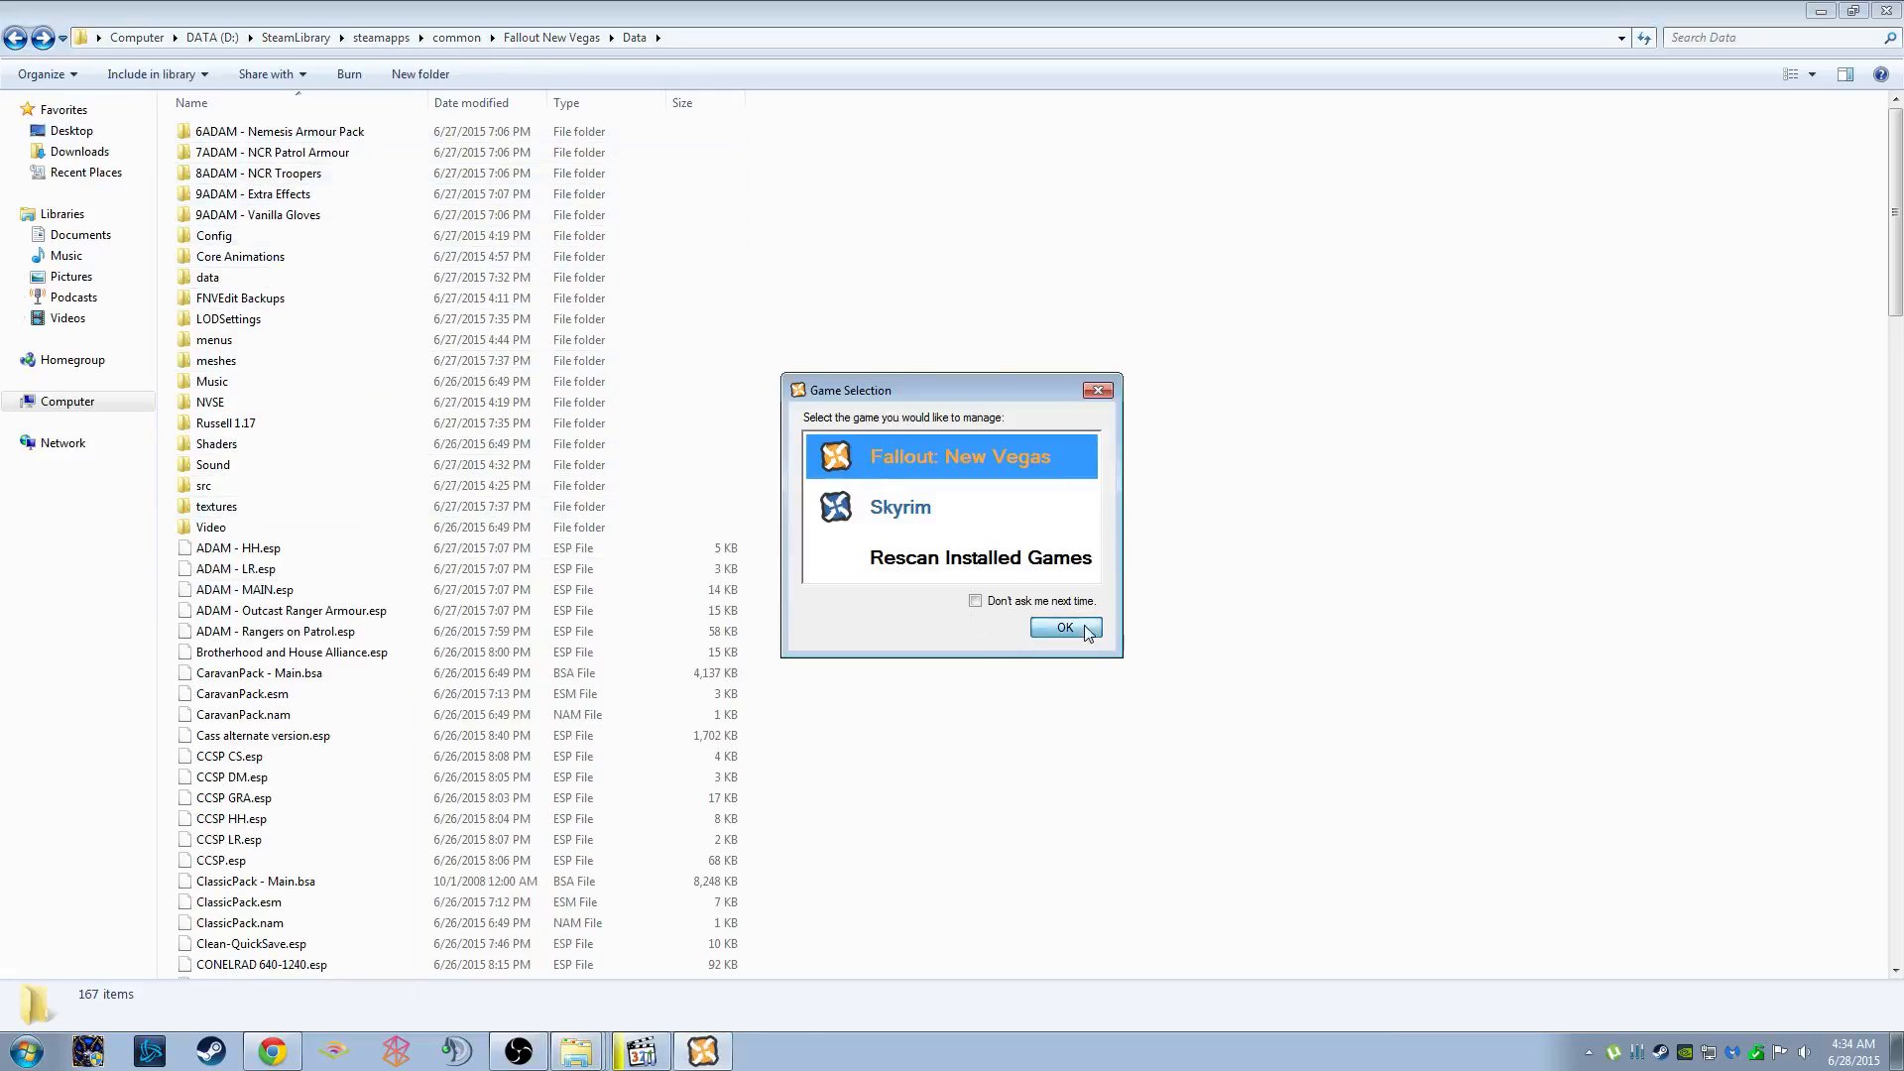
pyautogui.click(1066, 635)
# Move everything in 6ADAM - Nemesis Armour Pack's Data folder into the game's main Data folder, merging matching folders and replacing conflicting files
pyautogui.doubleClick(266, 132)
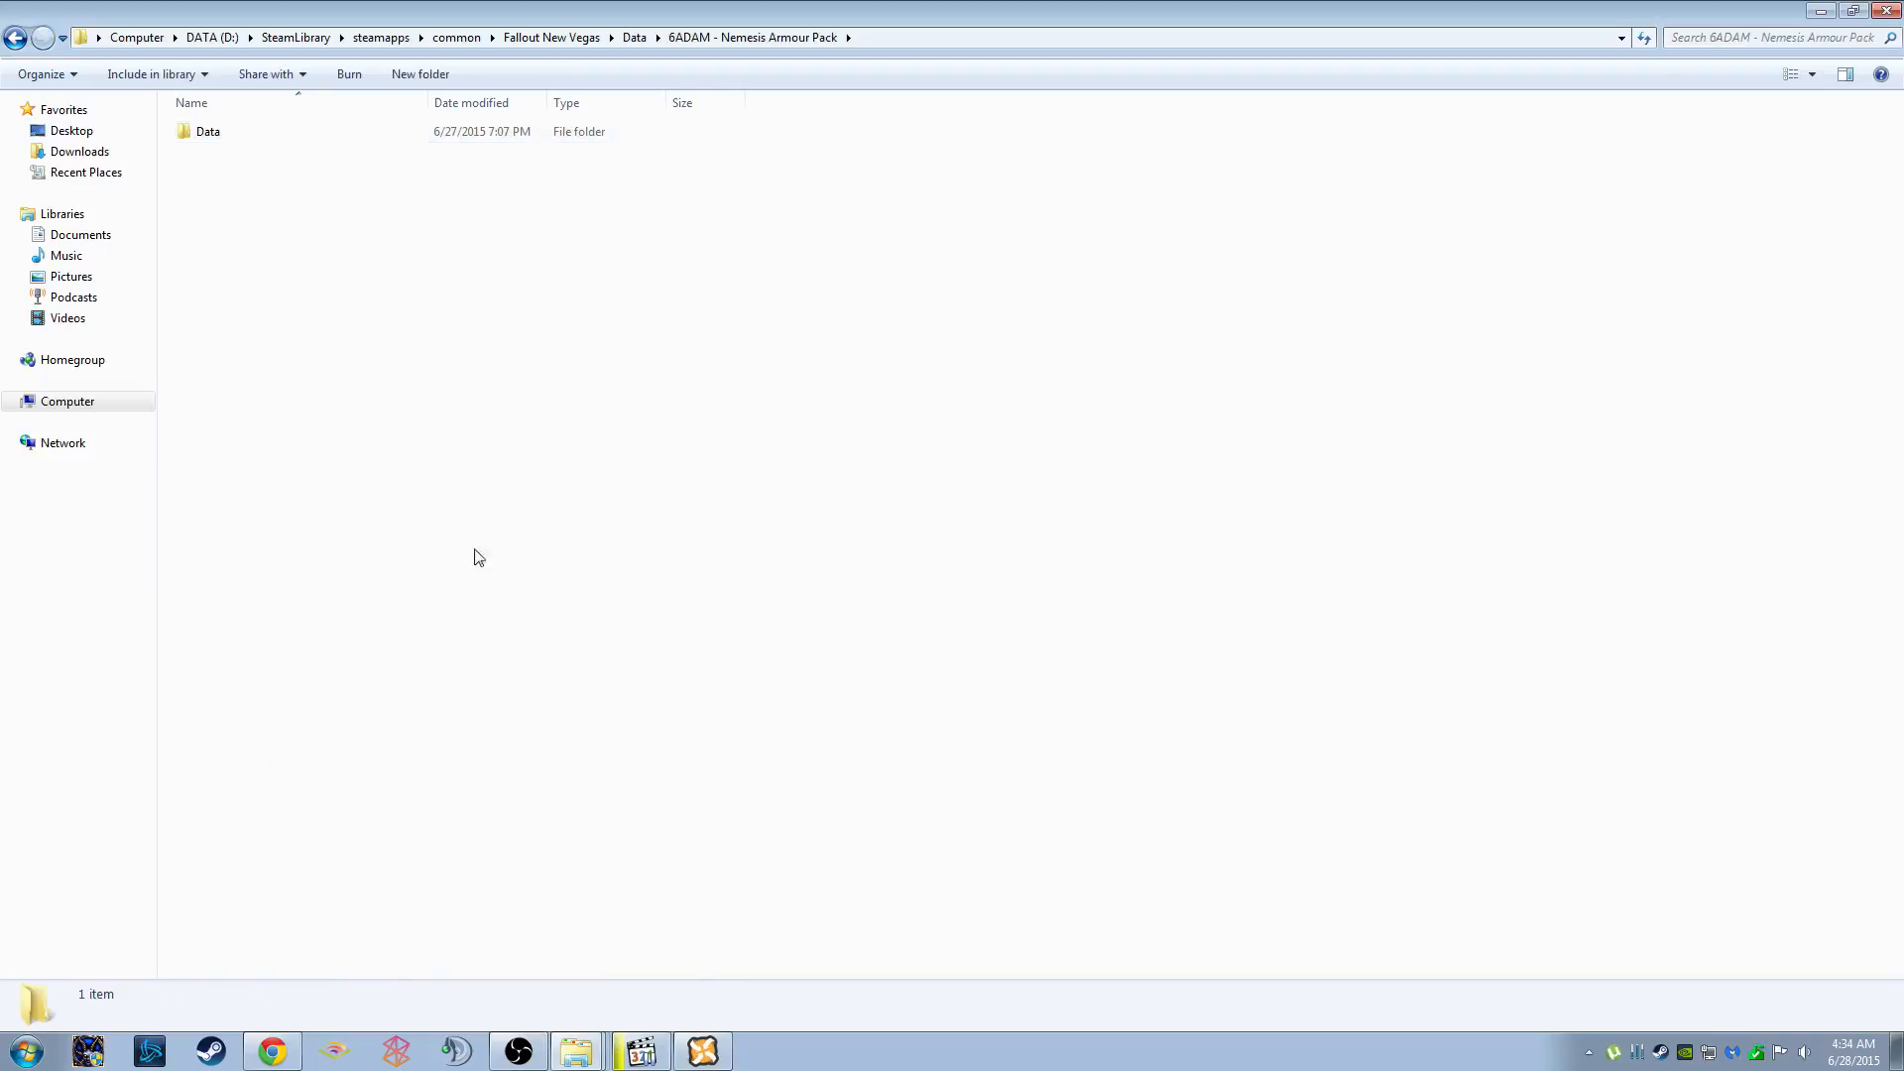
pyautogui.hotkey('alt', 'Tab')
pyautogui.hotkey('alt', 'Tab')
pyautogui.hotkey('alt', 'Tab')
pyautogui.doubleClick(218, 136)
pyautogui.hotkey('ctrl', 'a')
pyautogui.moveTo(295, 143)
pyautogui.mouseDown()
pyautogui.moveTo(391, 370)
pyautogui.moveTo(308, 220)
pyautogui.moveTo(303, 136)
pyautogui.mouseUp()
pyautogui.hotkey('alt', 'Tab')
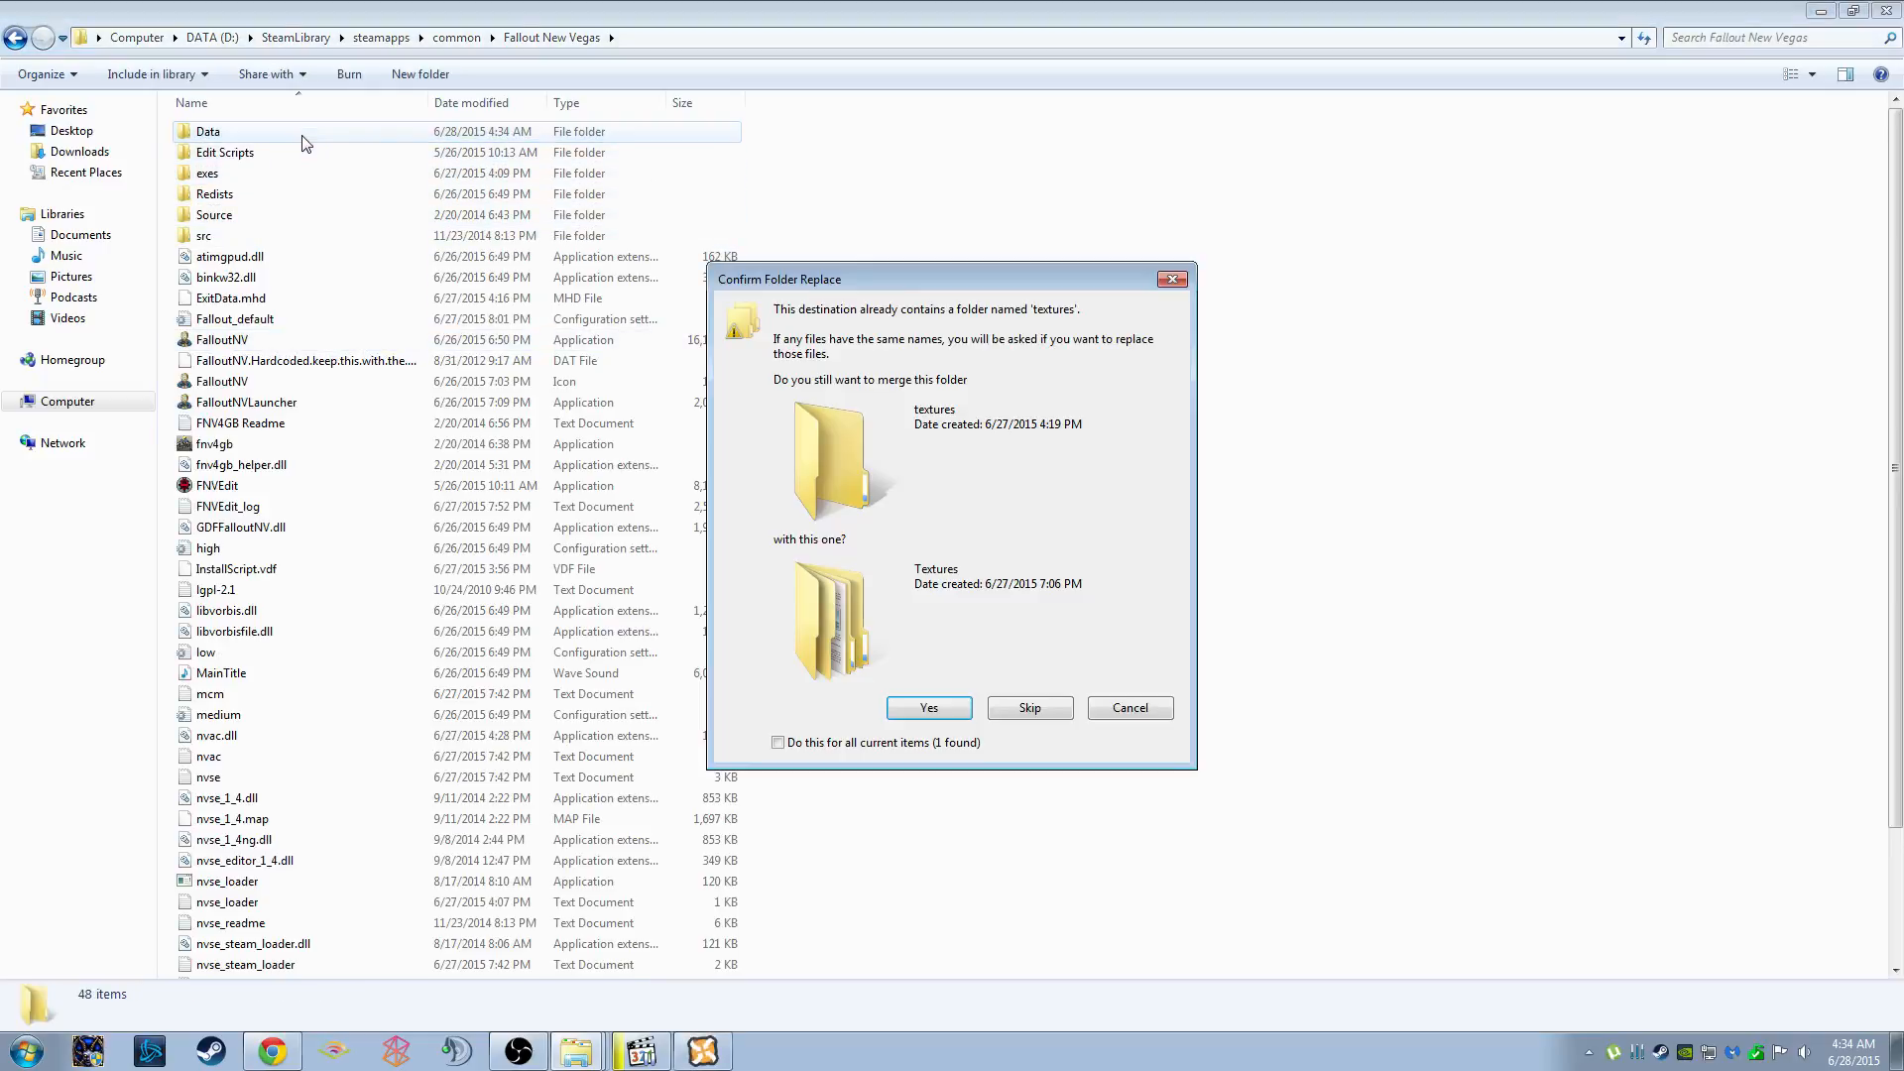
pyautogui.click(897, 739)
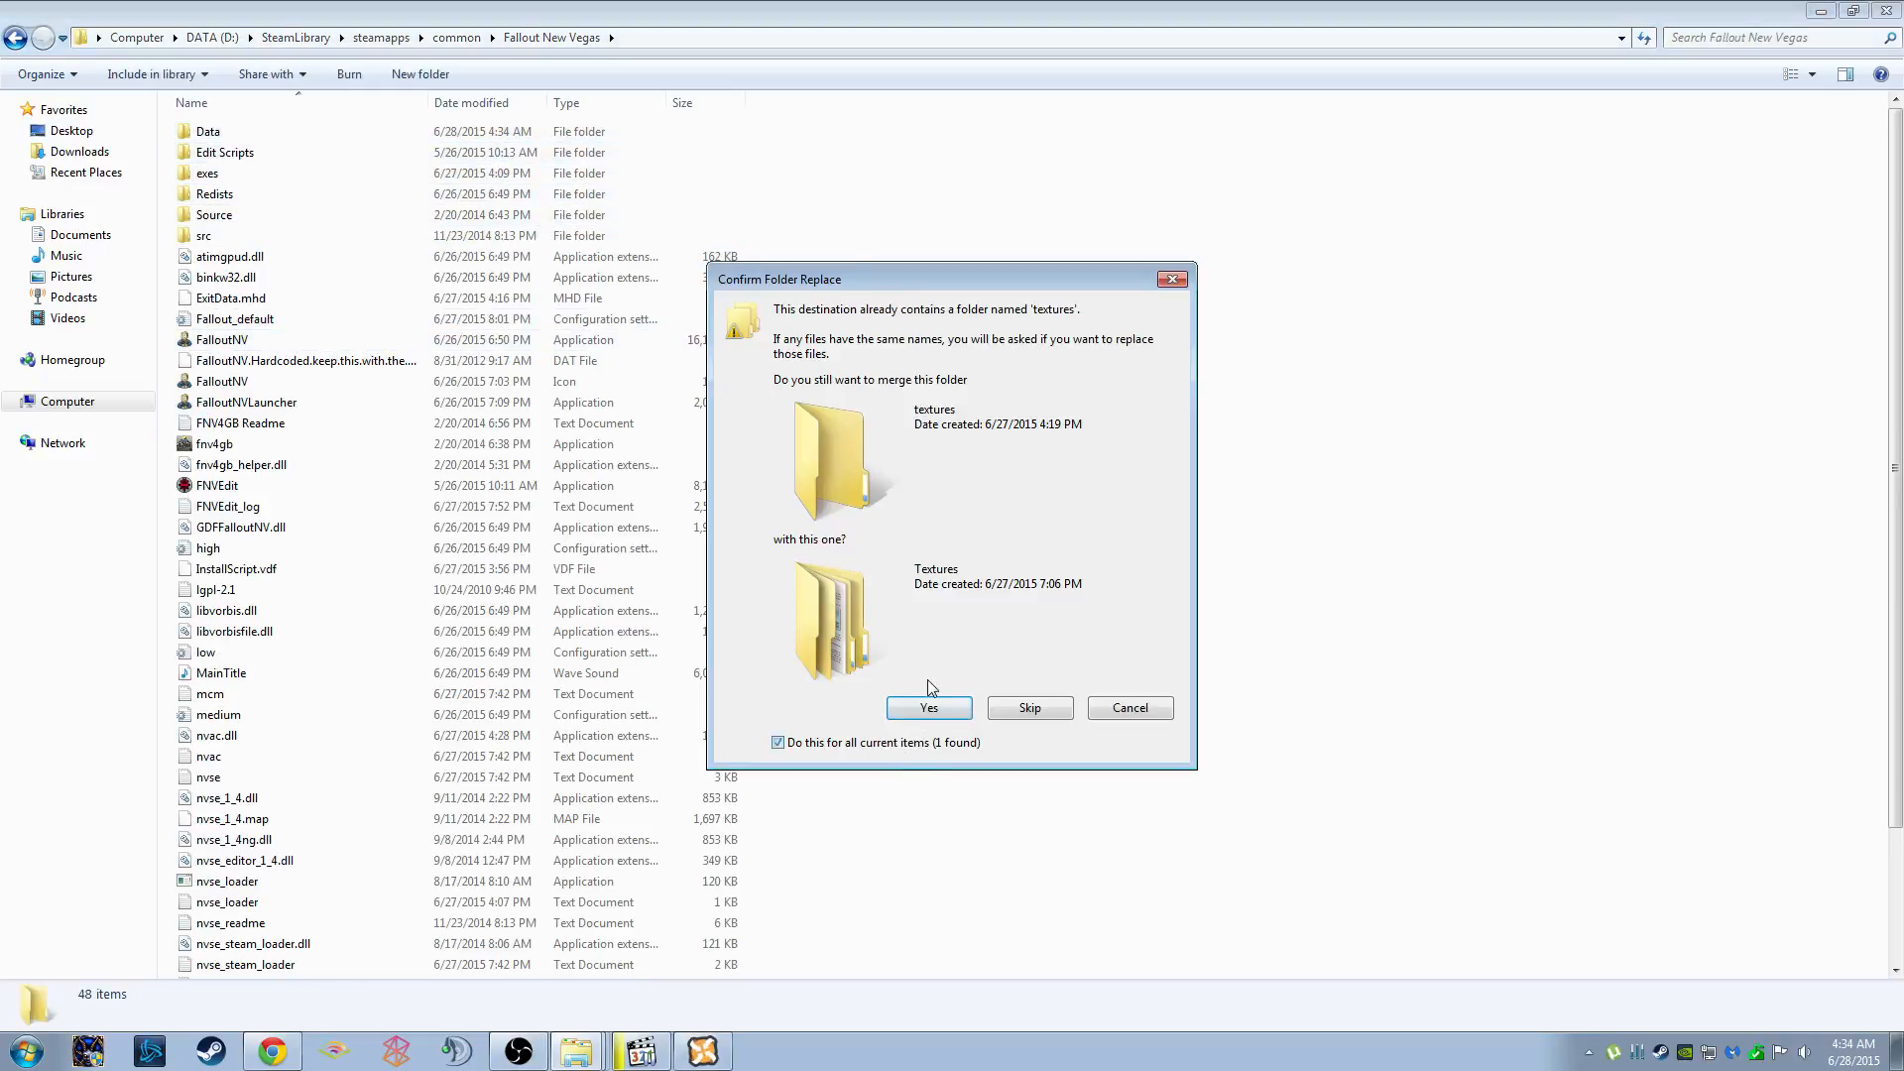
pyautogui.click(917, 710)
pyautogui.click(862, 765)
pyautogui.click(923, 400)
# Delete the emptied Data subfolder and its parent 6ADAM - Nemesis Armour Pack folder
pyautogui.hotkey('alt', 'Tab')
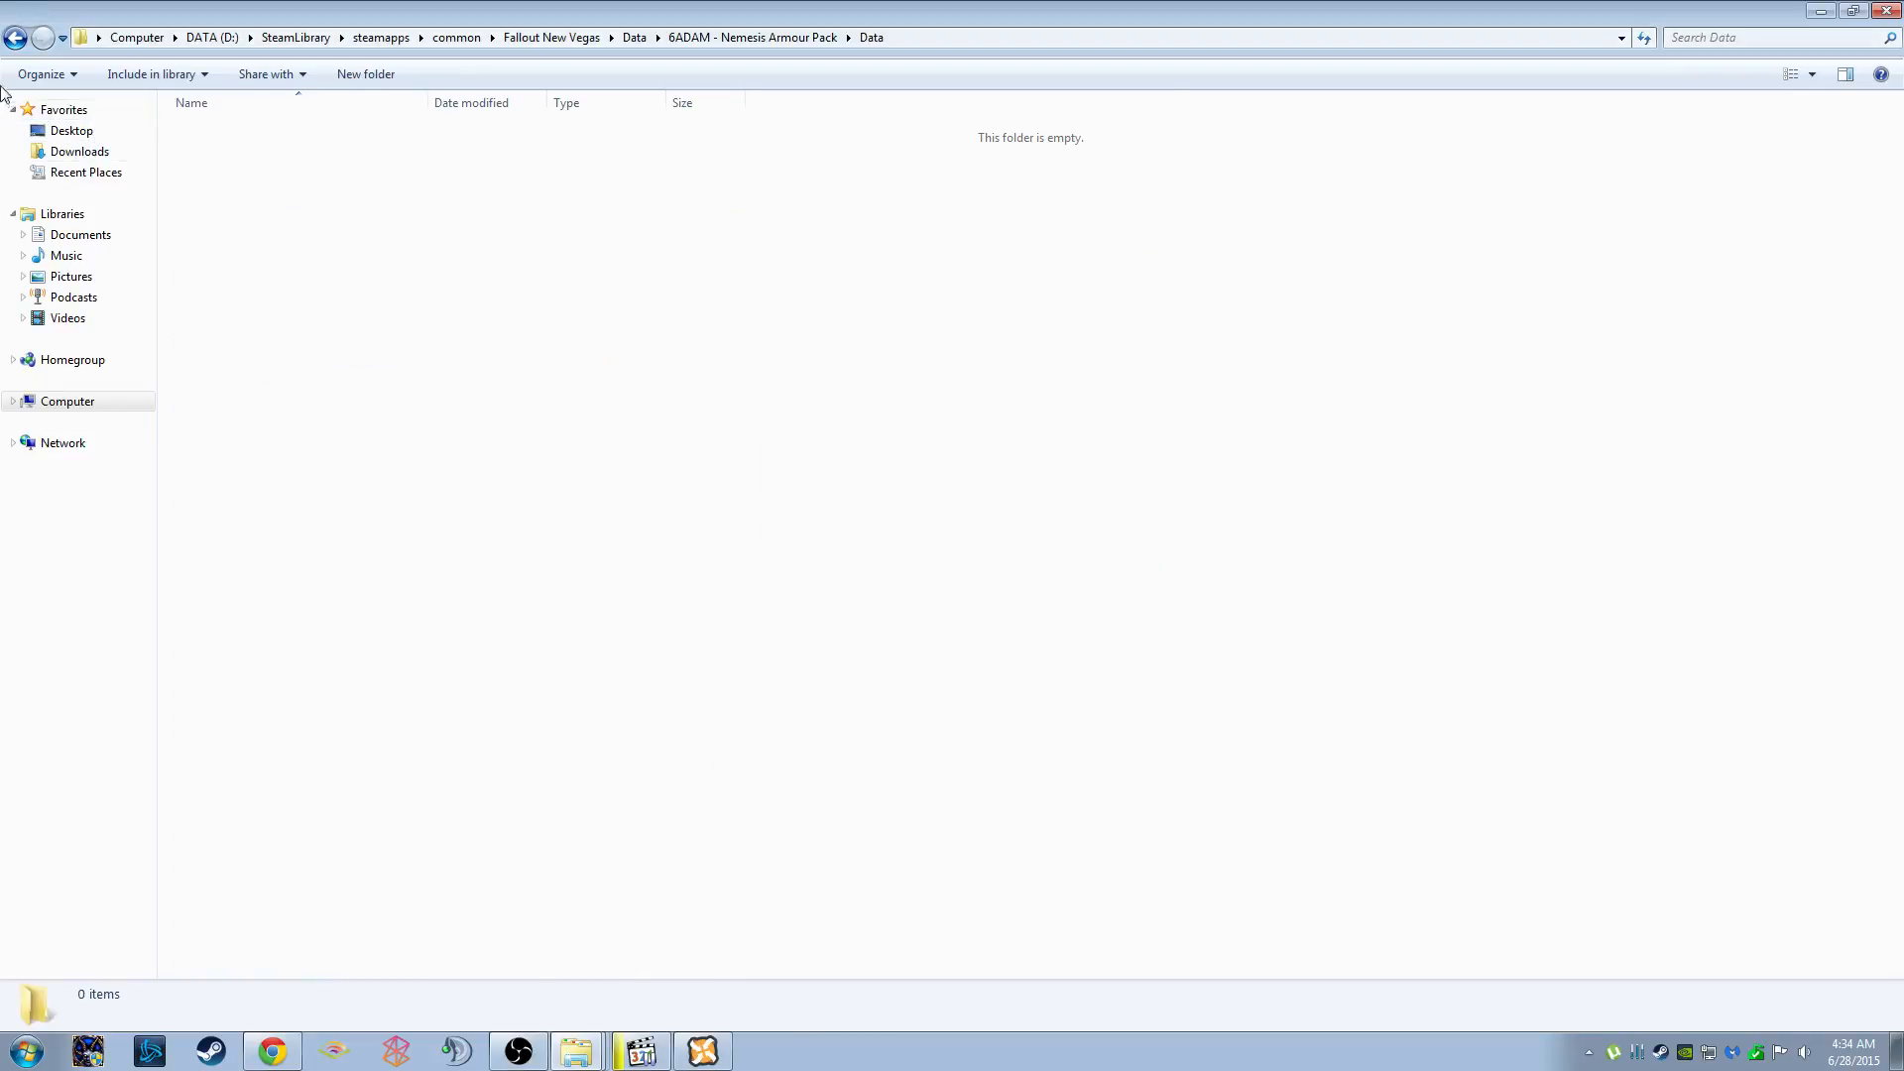
pyautogui.click(17, 46)
pyautogui.press('Delete')
pyautogui.press('Return')
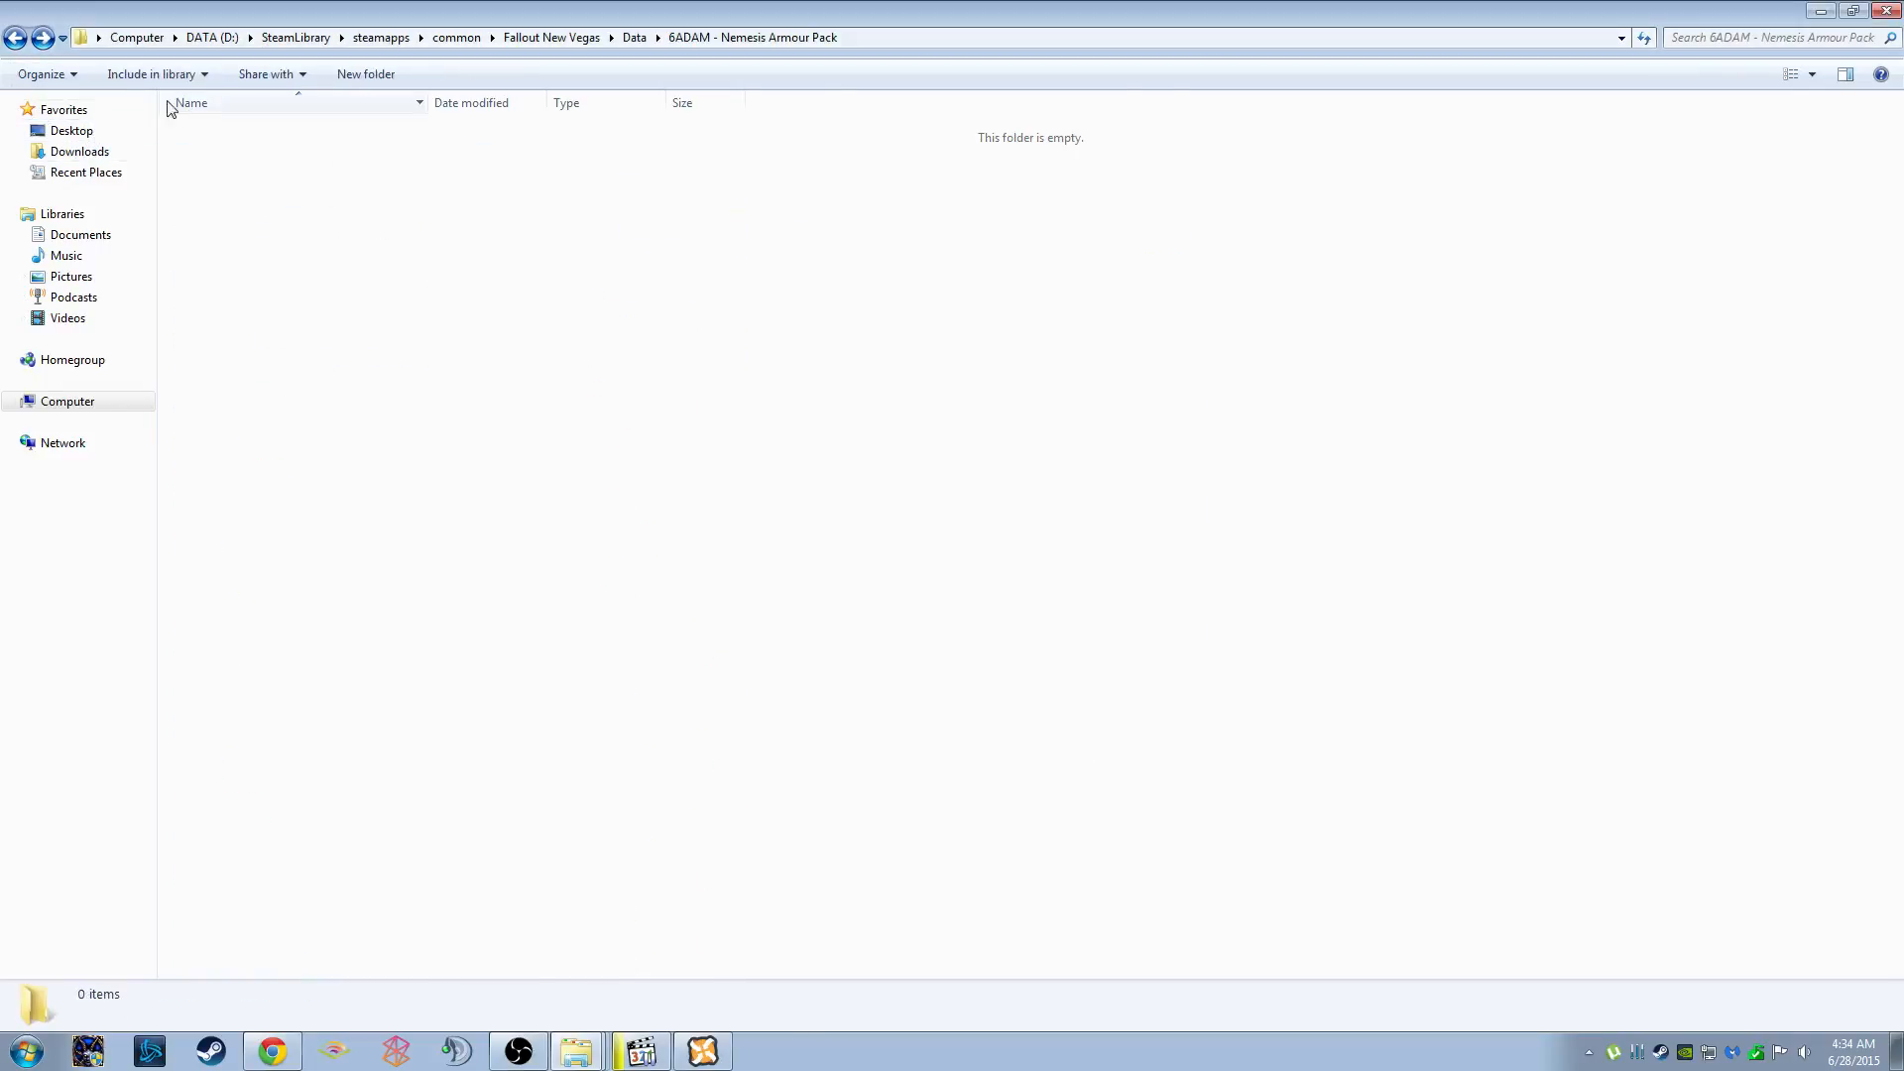
pyautogui.click(15, 38)
pyautogui.press('Delete')
pyautogui.press('Return')
# Move everything in 7ADAM - NCR Patrol Armour's Data folder into the game's main Data folder, merging the matching folders
pyautogui.doubleClick(357, 134)
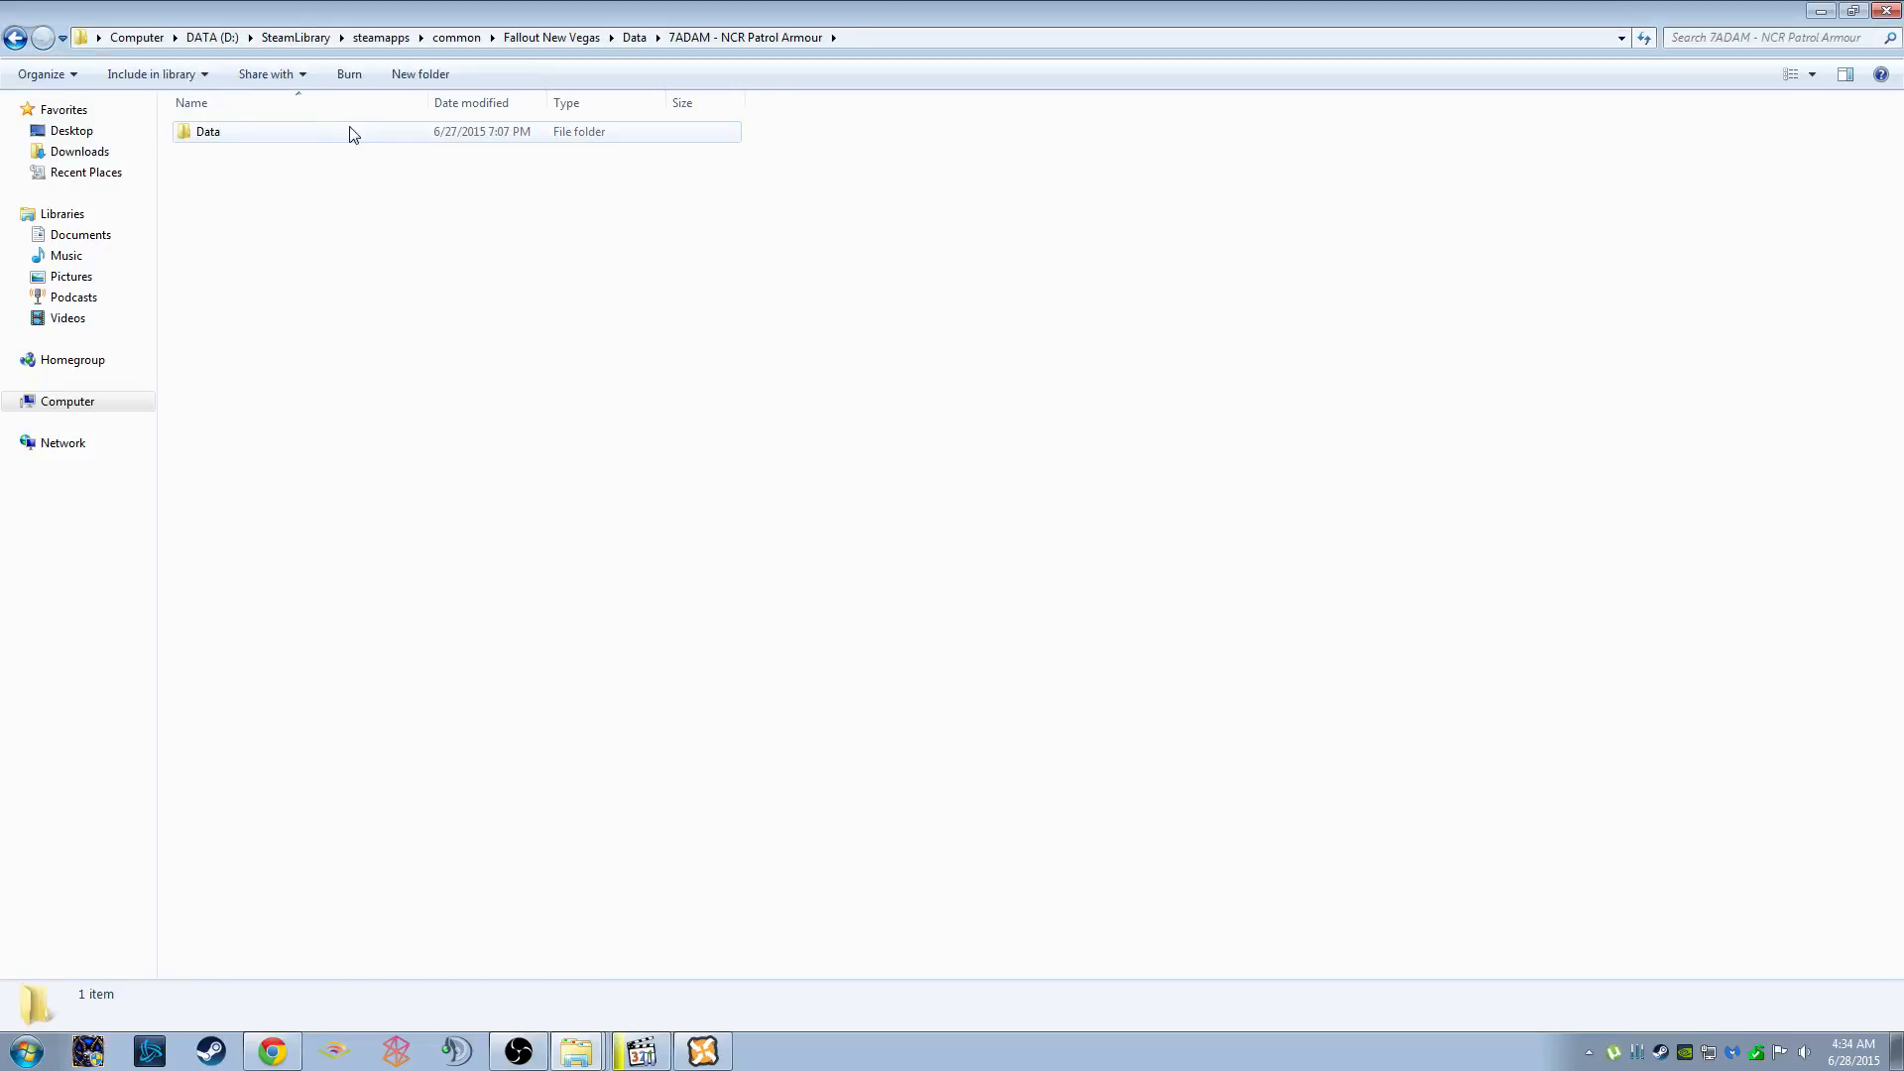
pyautogui.doubleClick(350, 139)
pyautogui.hotkey('ctrl', 'a')
pyautogui.hotkey('ctrl', 'x')
pyautogui.hotkey('alt', 'Tab')
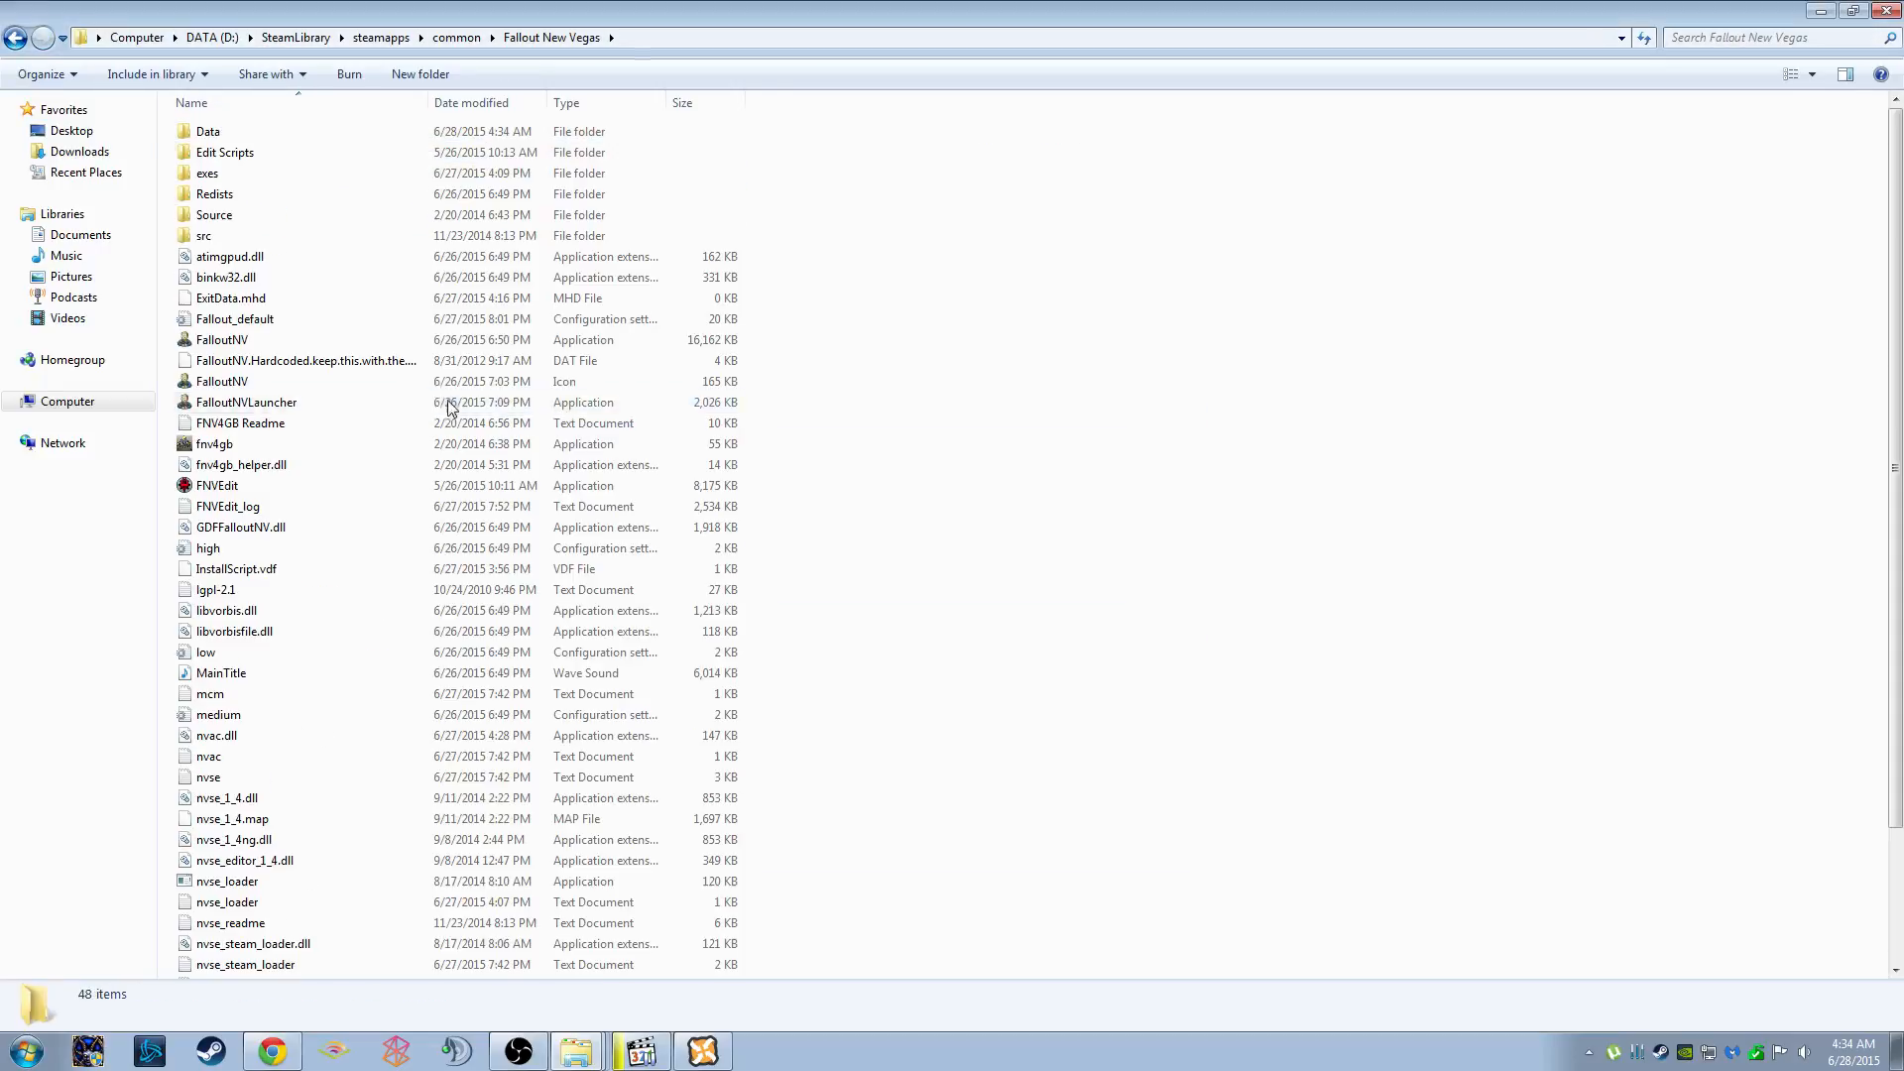
pyautogui.moveTo(290, 146); pyautogui.dragTo(387, 136)
pyautogui.click(938, 719)
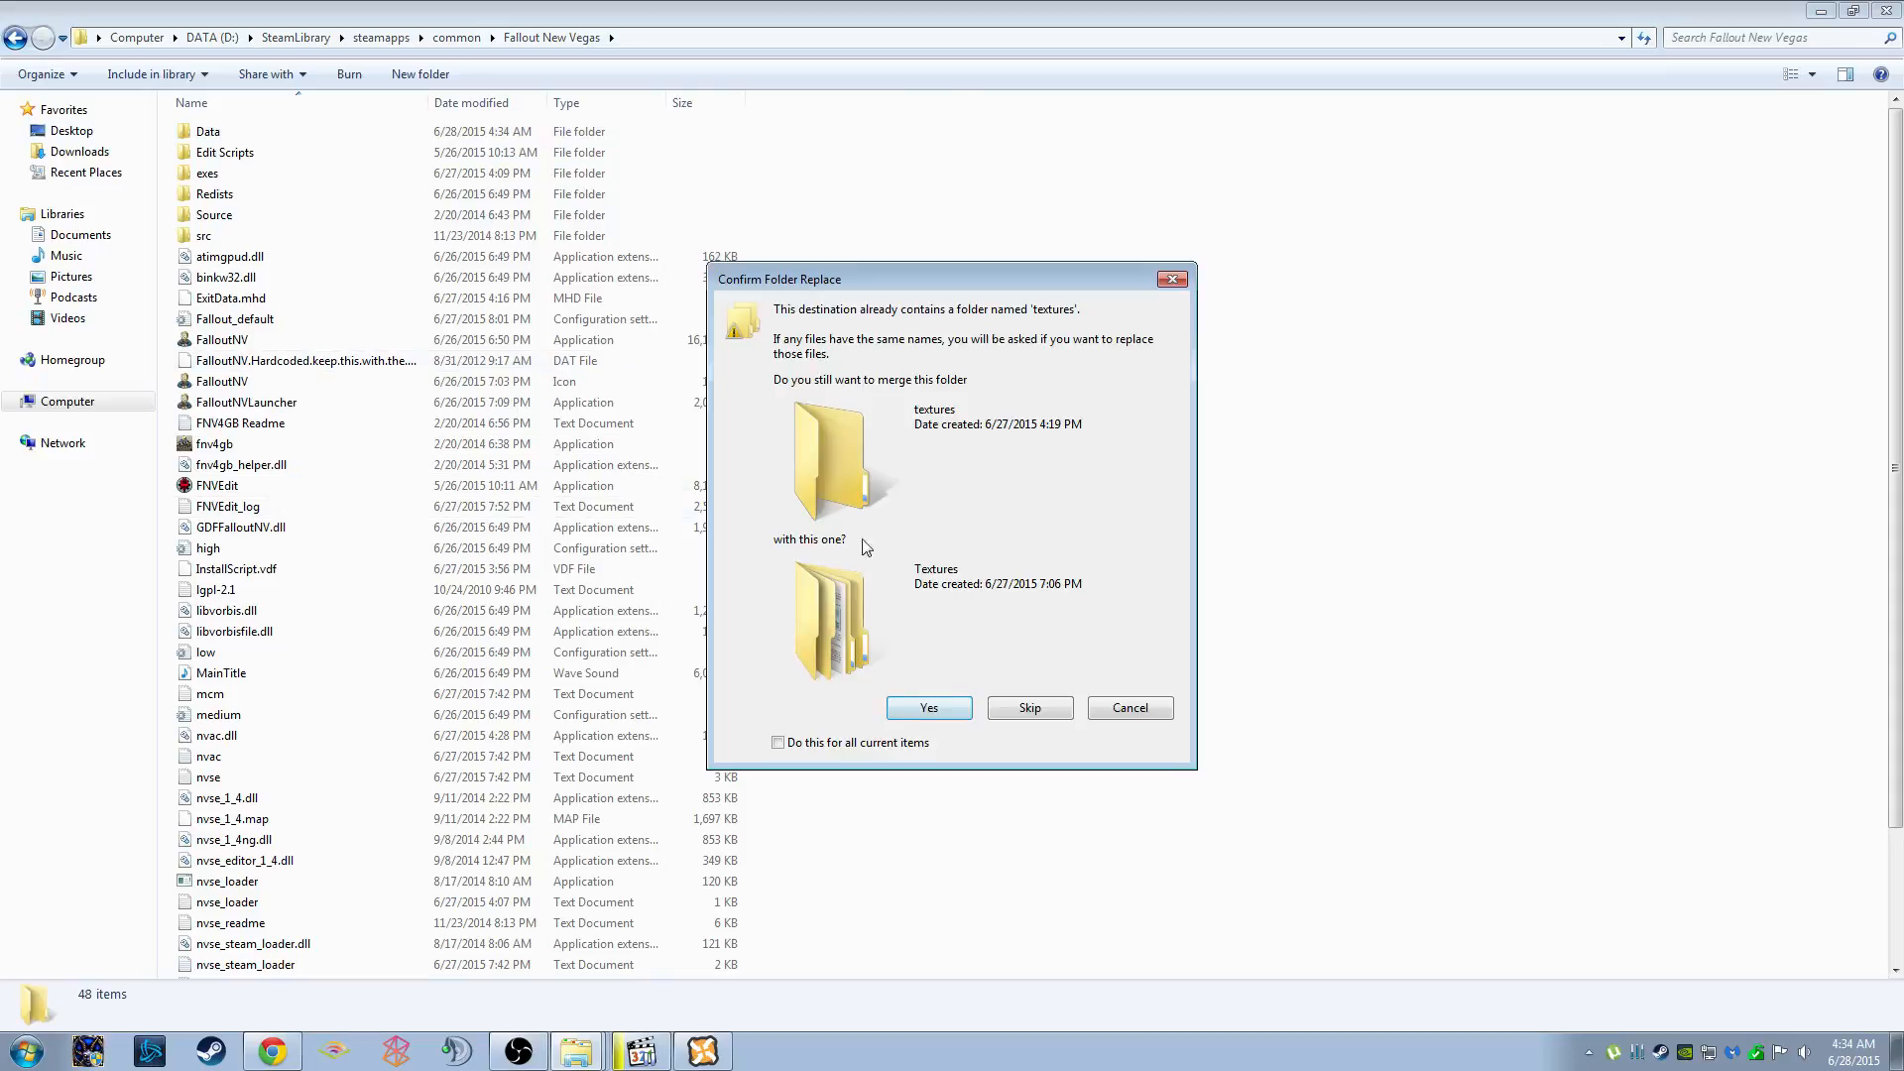
pyautogui.click(923, 716)
# Delete the emptied 7ADAM - NCR Patrol Armour folder from the game's Data folder
pyautogui.hotkey('alt', 'Tab')
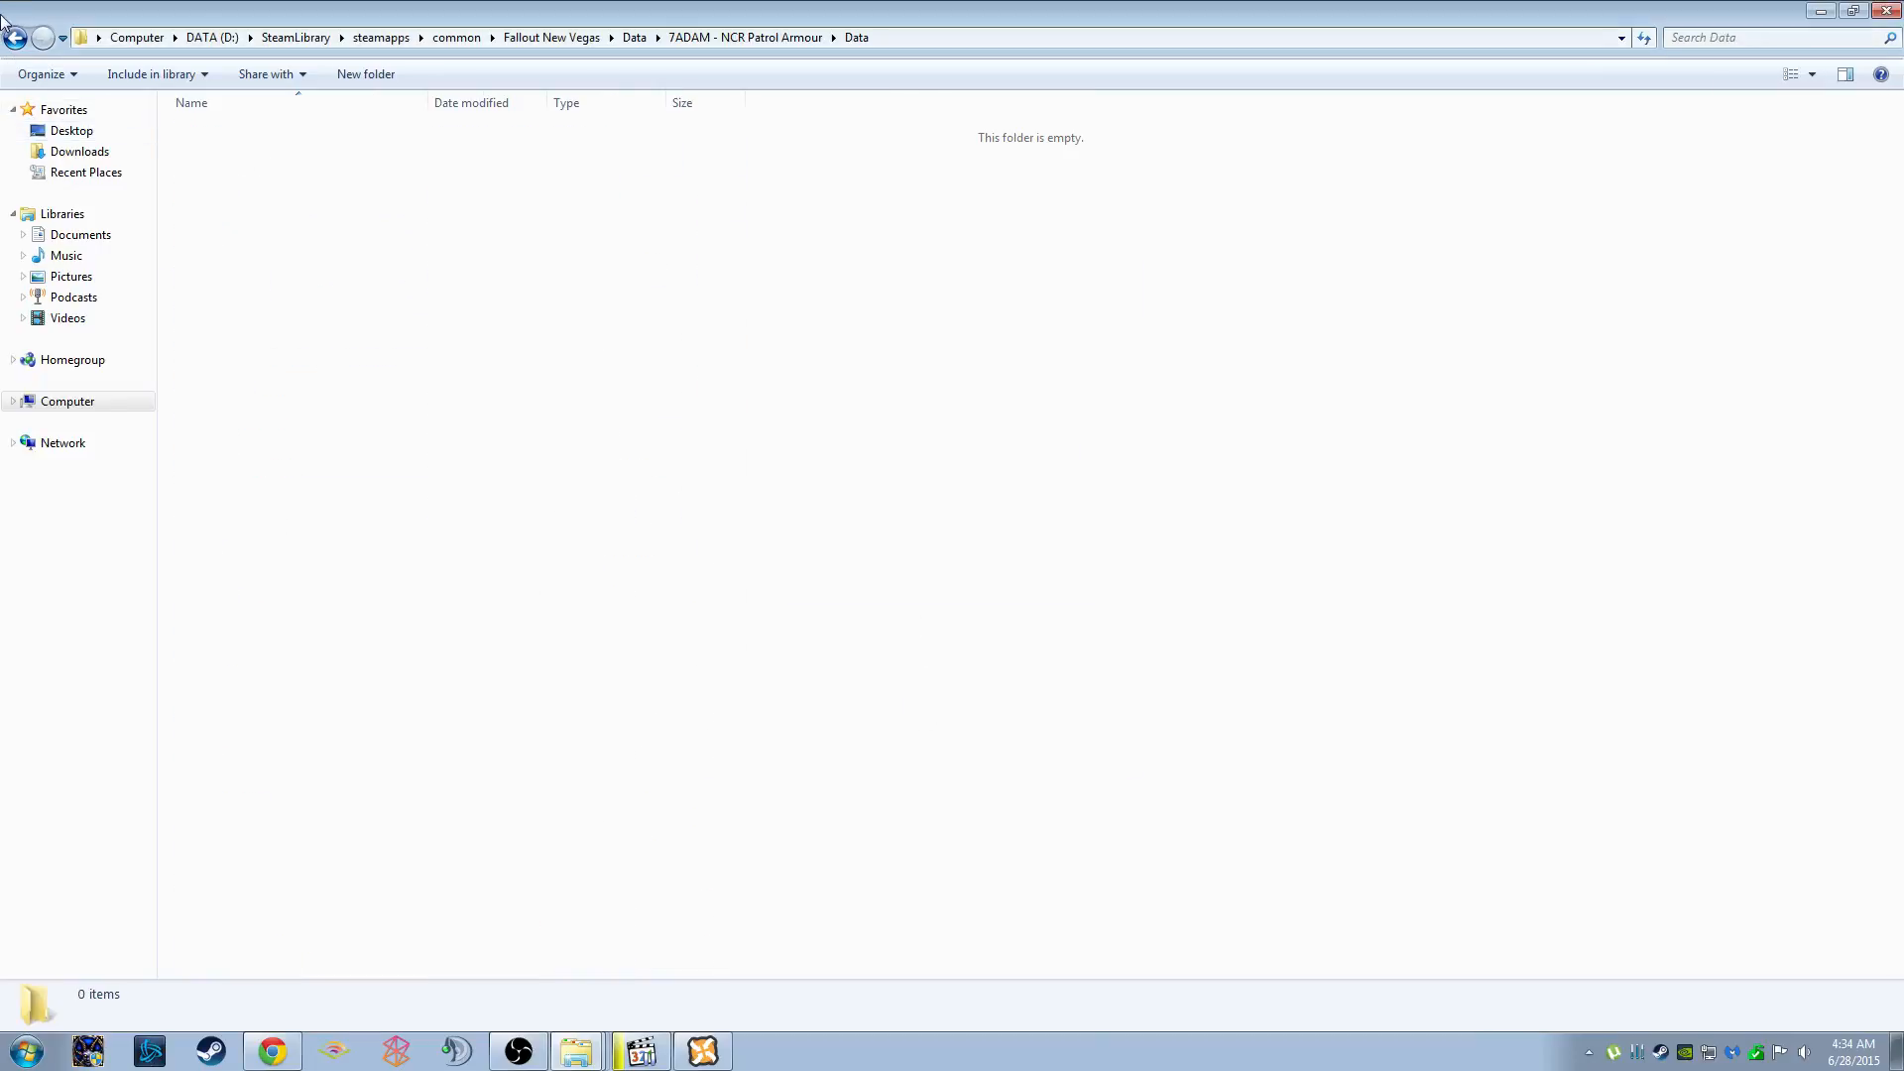
pyautogui.click(12, 40)
pyautogui.click(12, 39)
pyautogui.press('Delete')
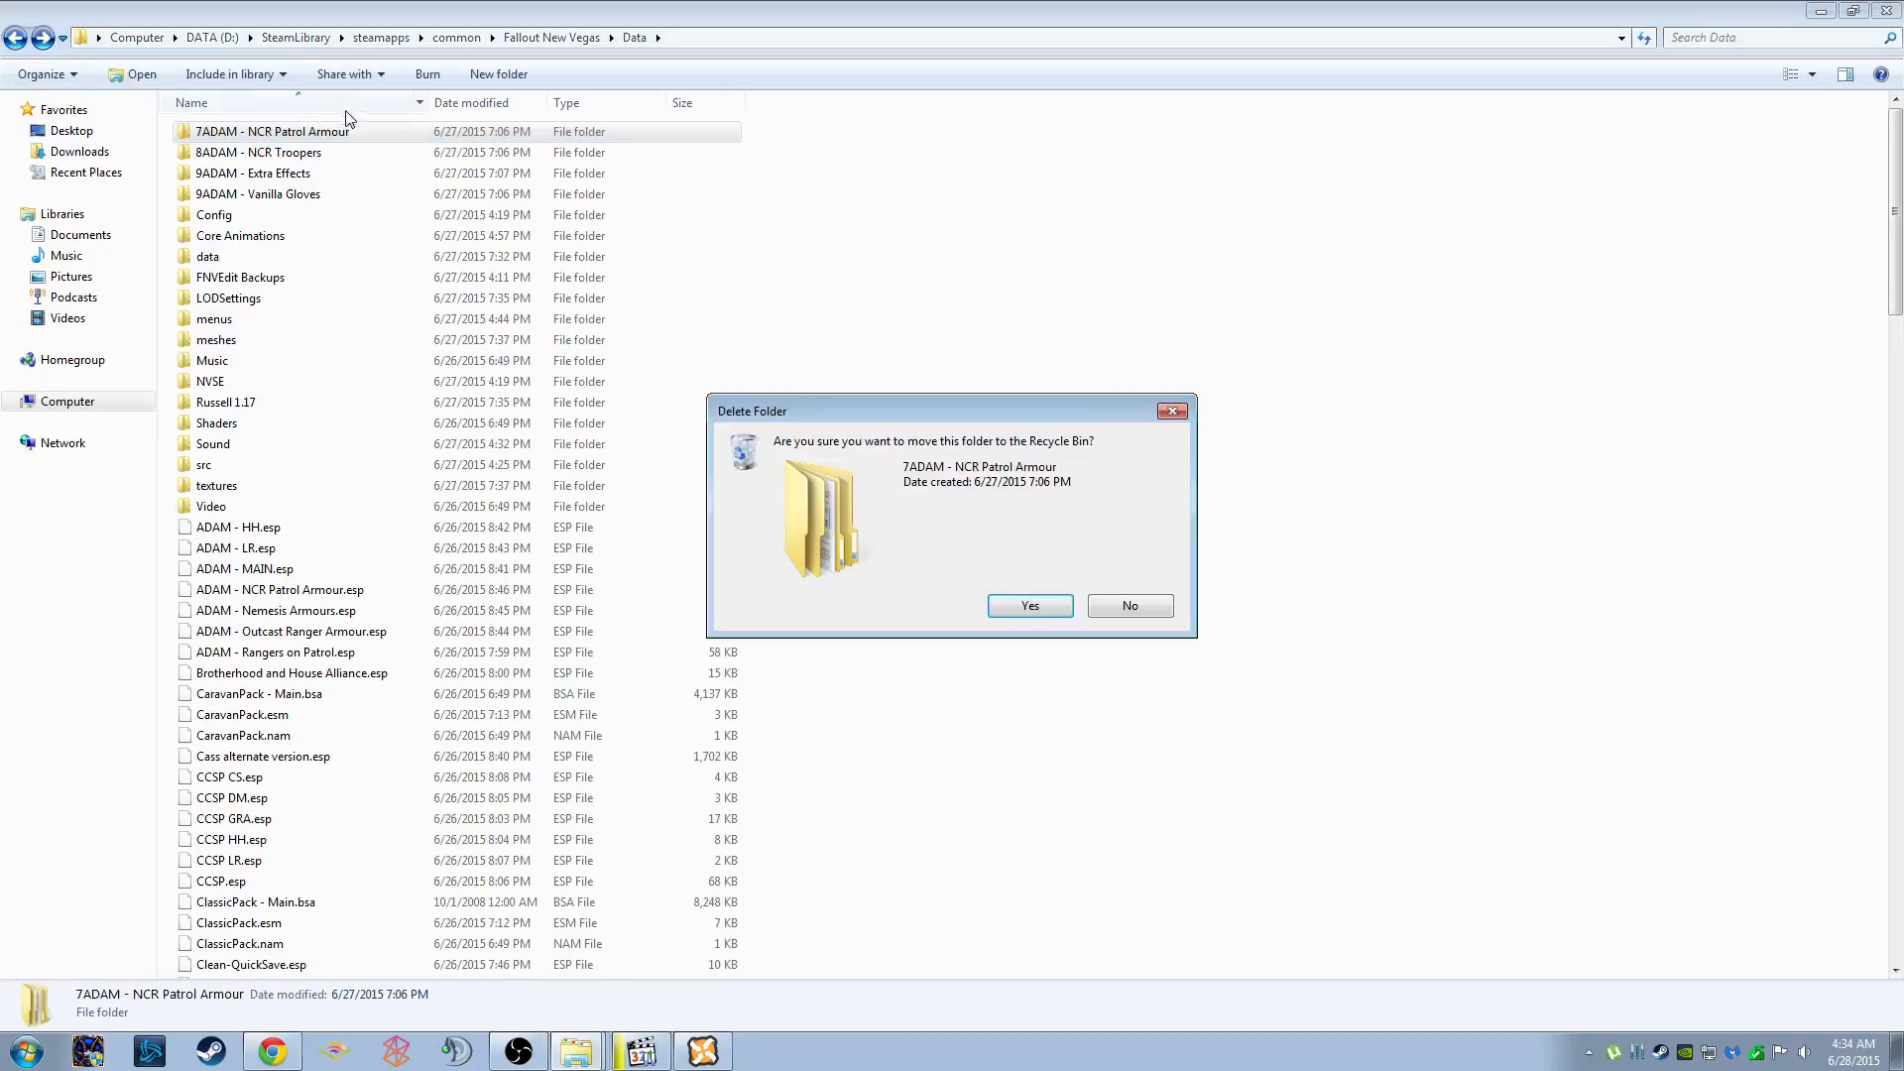
pyautogui.press('Return')
# Move Meshes, Textures and ADAM - Trooper Gloves.esp from 8ADAM - NCR Troopers into the game's main Data folder, merging matching folders
pyautogui.doubleClick(312, 133)
pyautogui.doubleClick(307, 137)
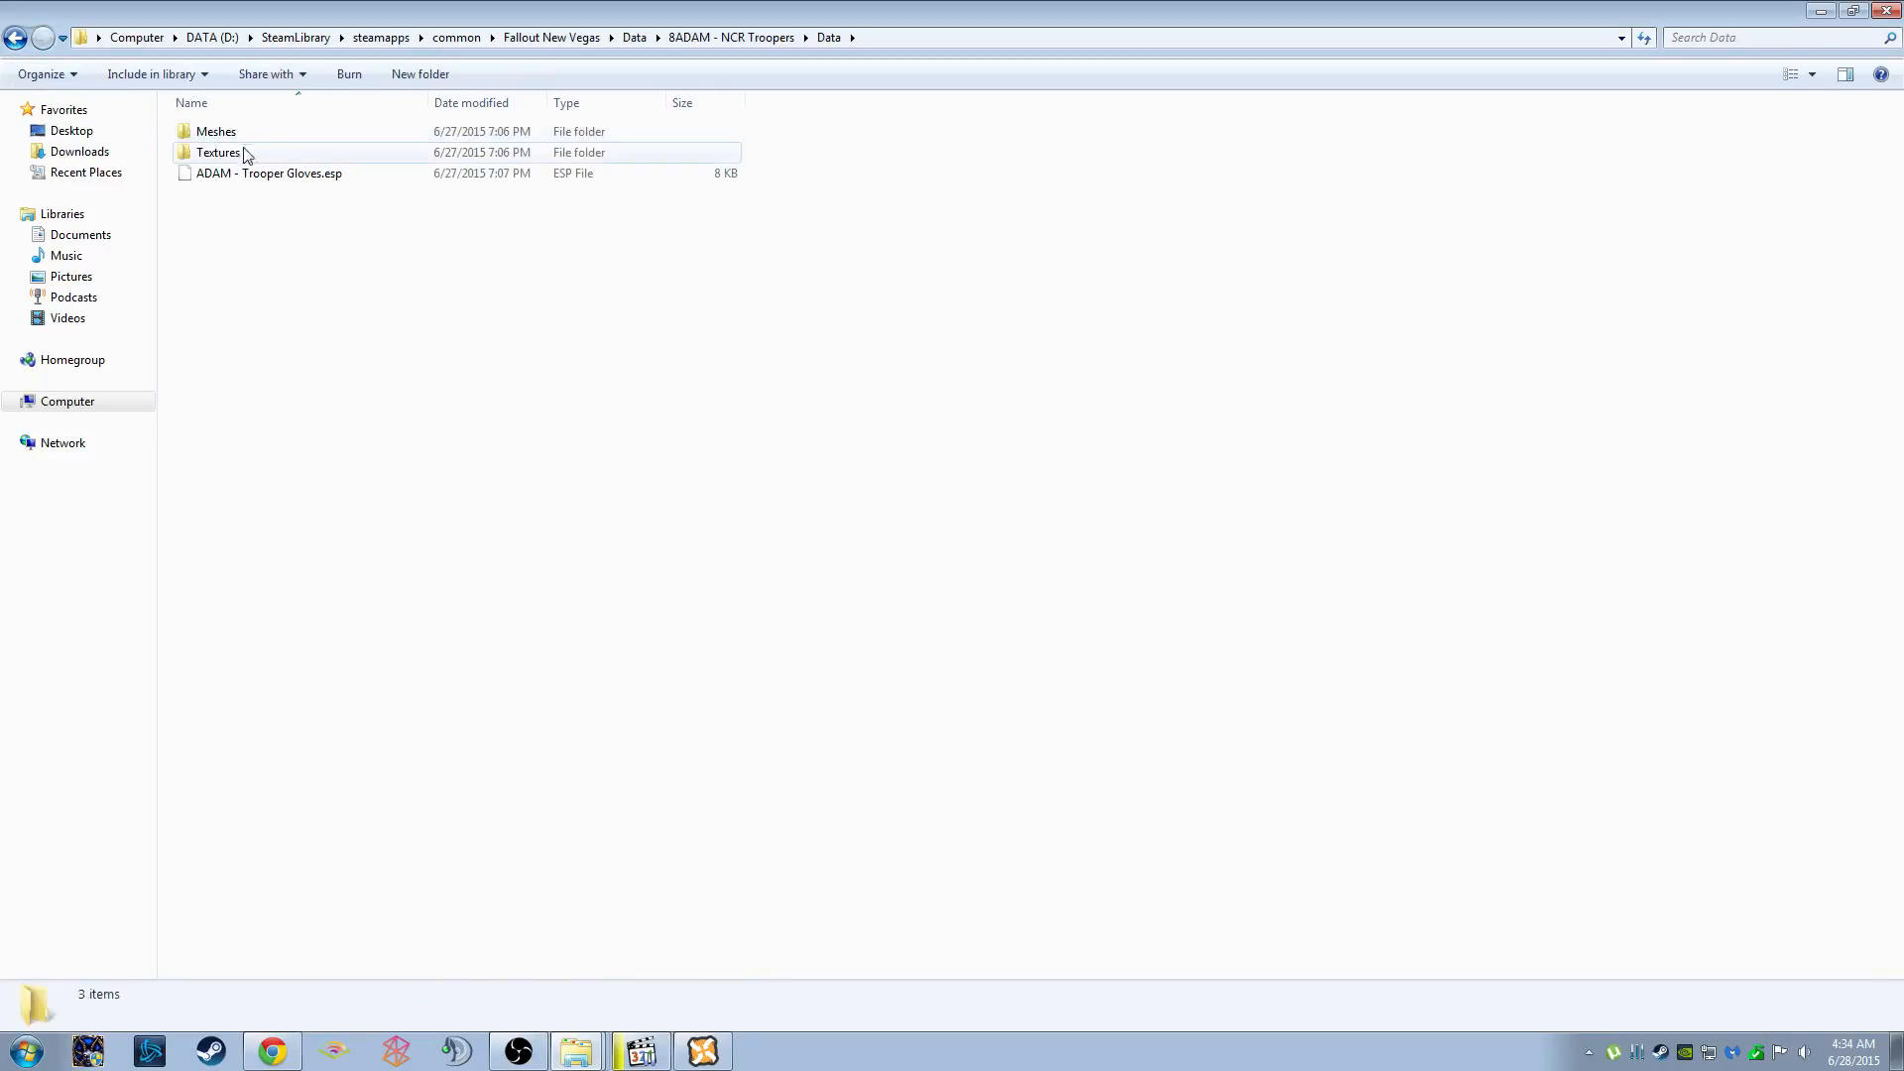
pyautogui.hotkey('ctrl', 'a')
pyautogui.hotkey('alt', 'Tab')
pyautogui.click(275, 140)
pyautogui.moveTo(278, 145); pyautogui.dragTo(278, 145)
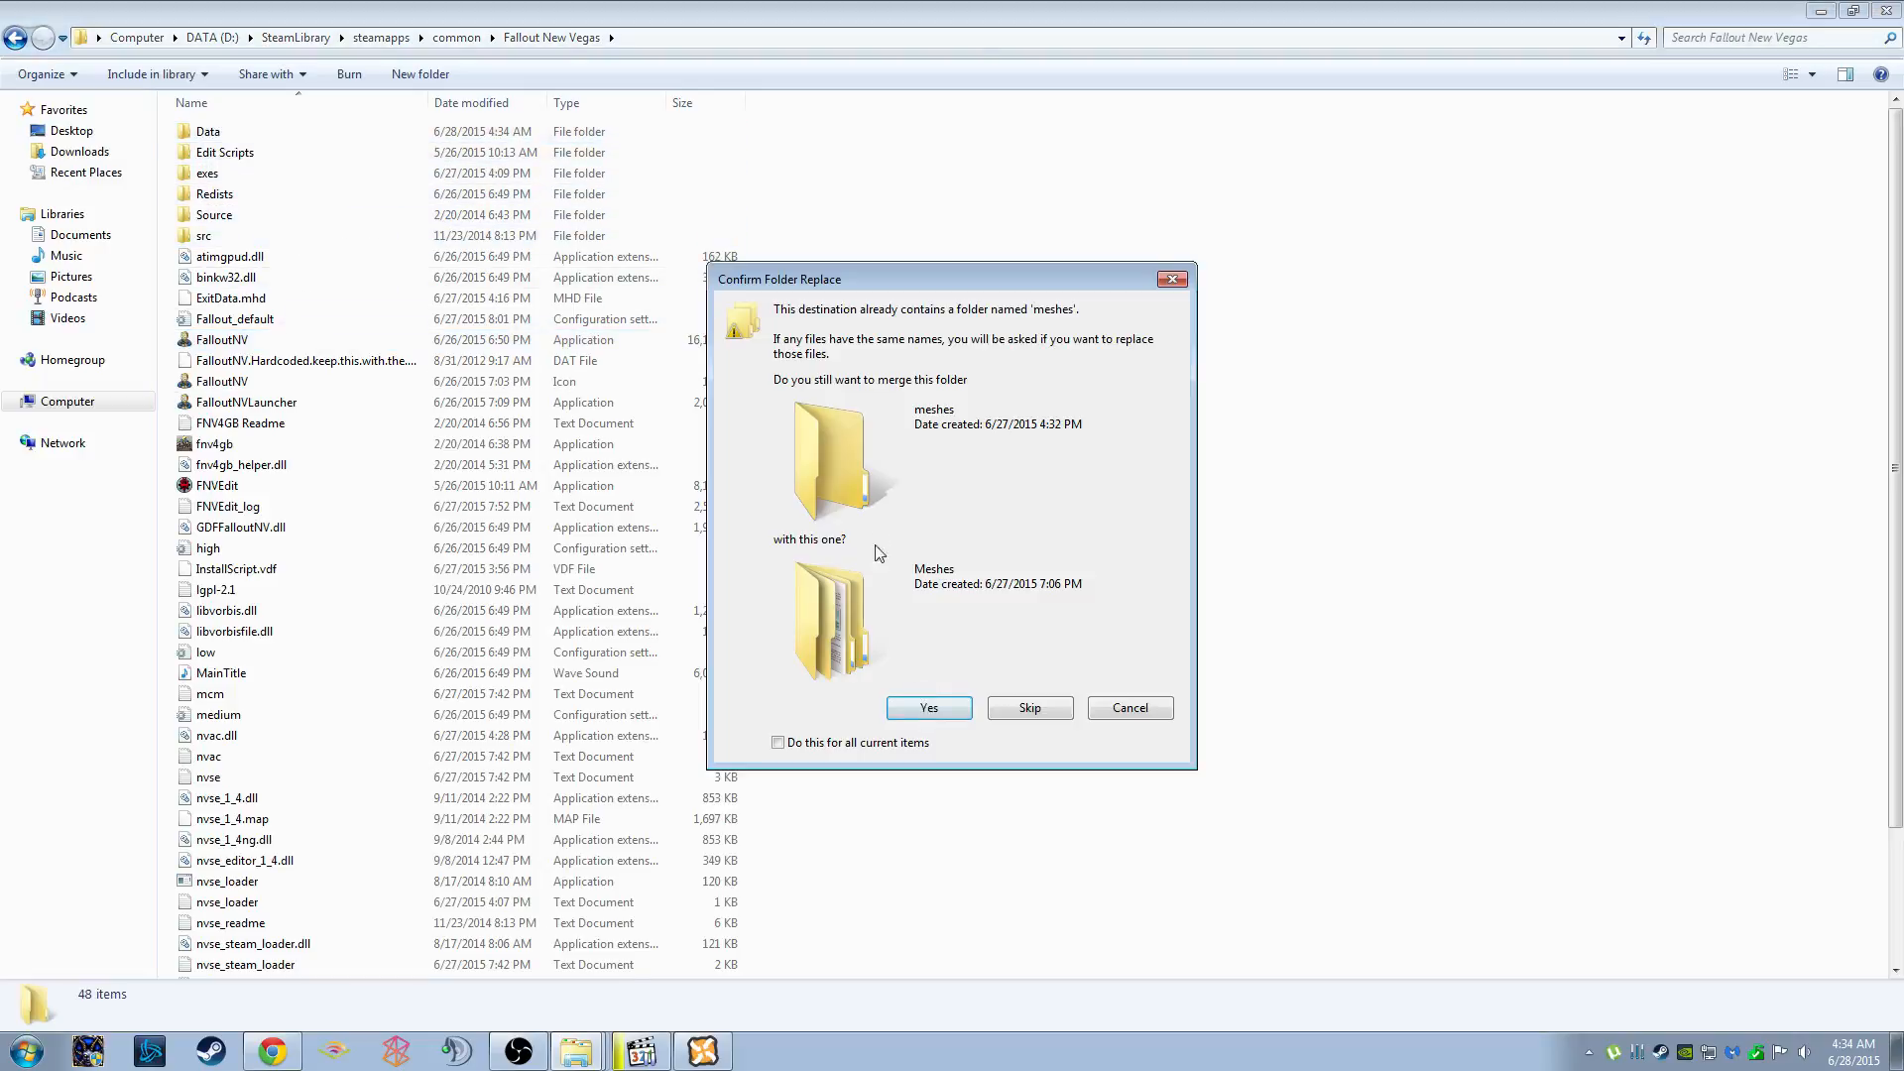
pyautogui.click(928, 709)
# Delete the emptied Data subfolder and its parent 8ADAM - NCR Troopers folder
pyautogui.hotkey('alt', 'Tab')
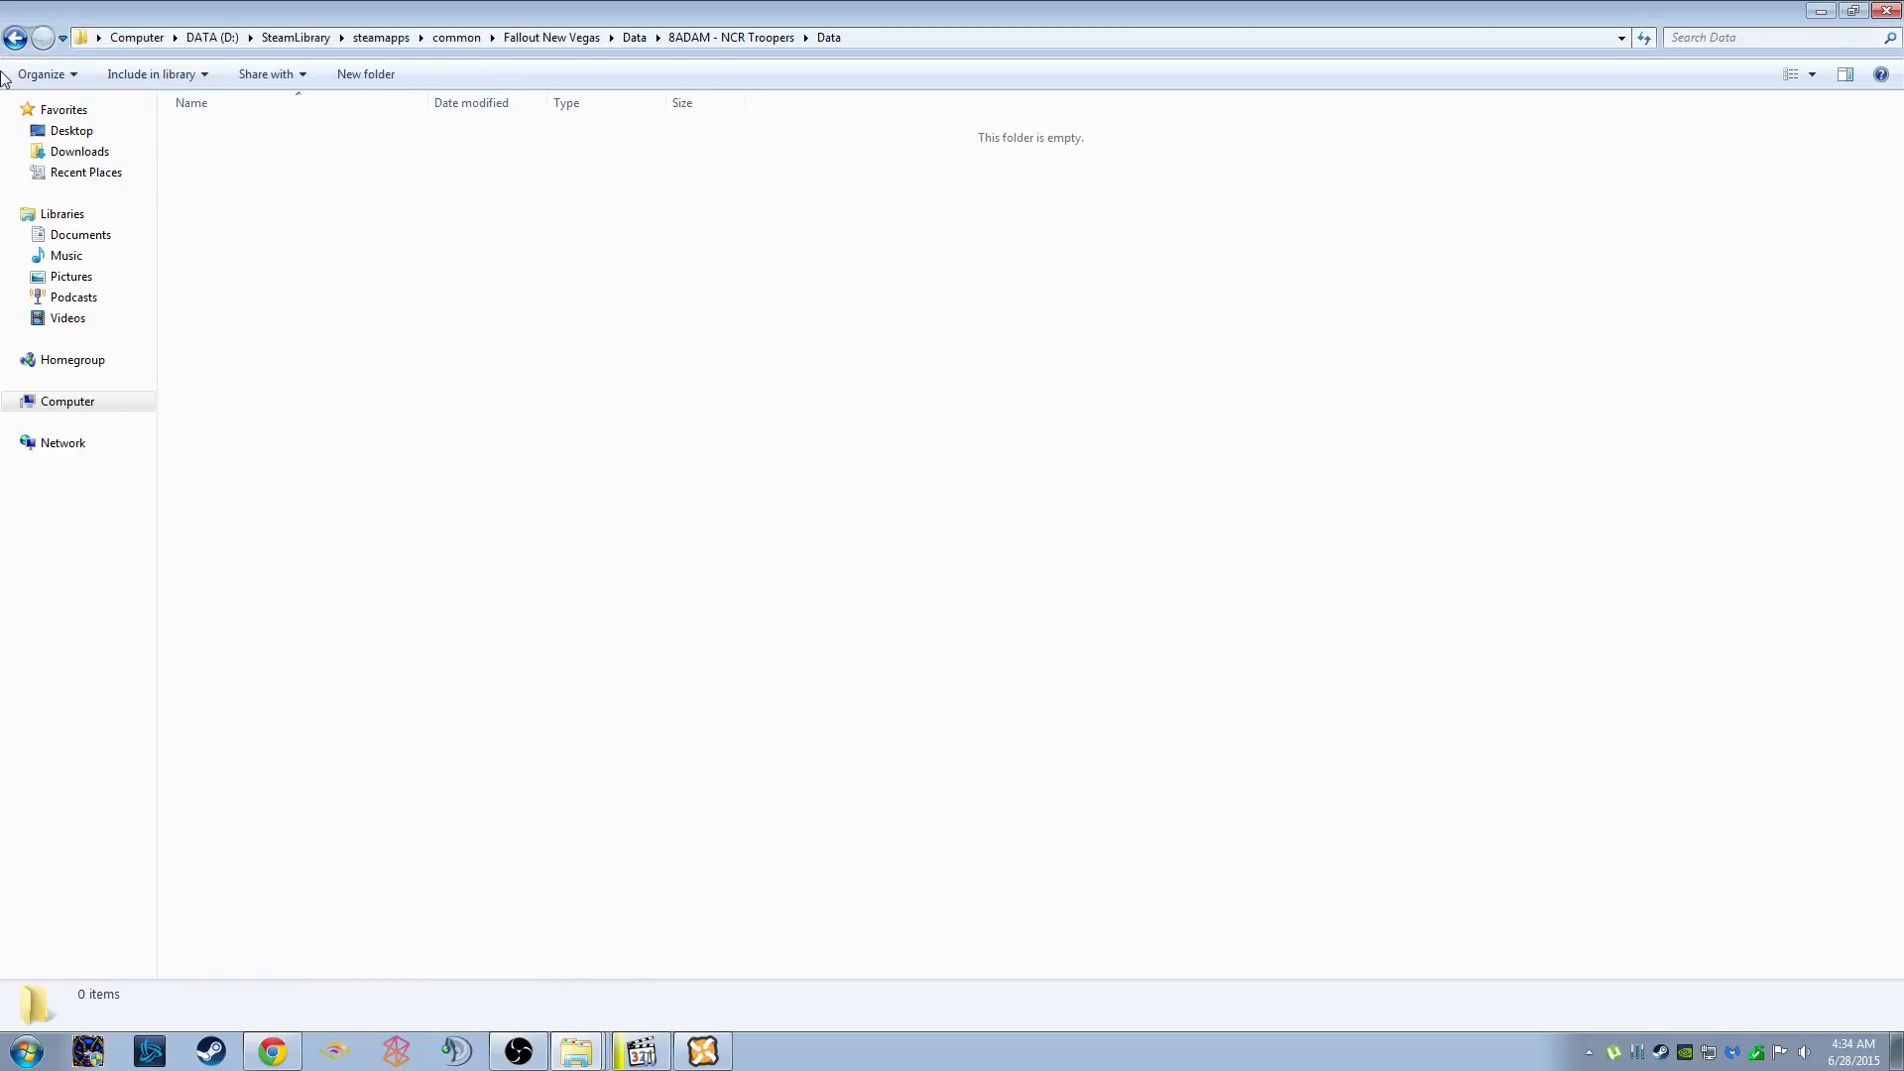
pyautogui.click(13, 37)
pyautogui.press('Delete')
pyautogui.press('Return')
pyautogui.click(13, 39)
pyautogui.press('Delete')
pyautogui.press('Return')
# Read the VERY IMPORTANT README in 9ADAM - Extra Effects to check what the optional ESPs do, and close it
pyautogui.click(320, 138)
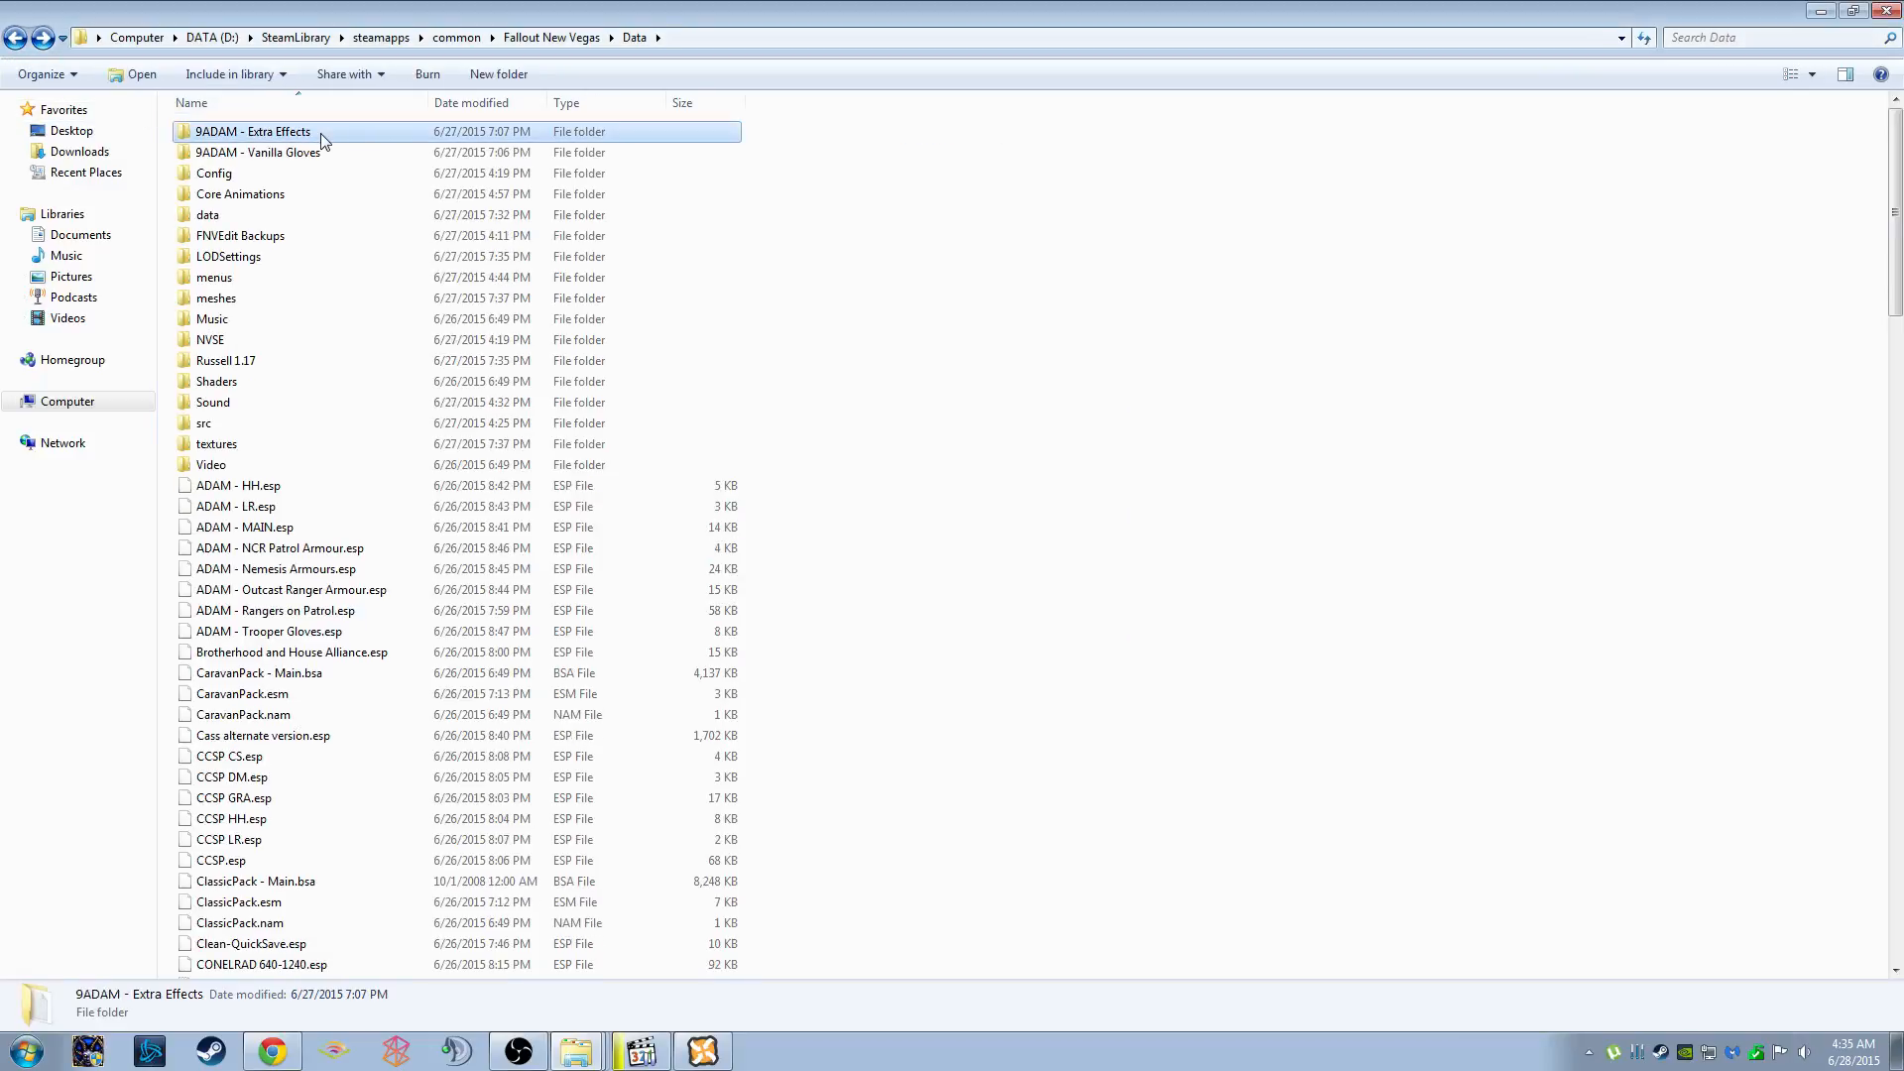
pyautogui.doubleClick(320, 139)
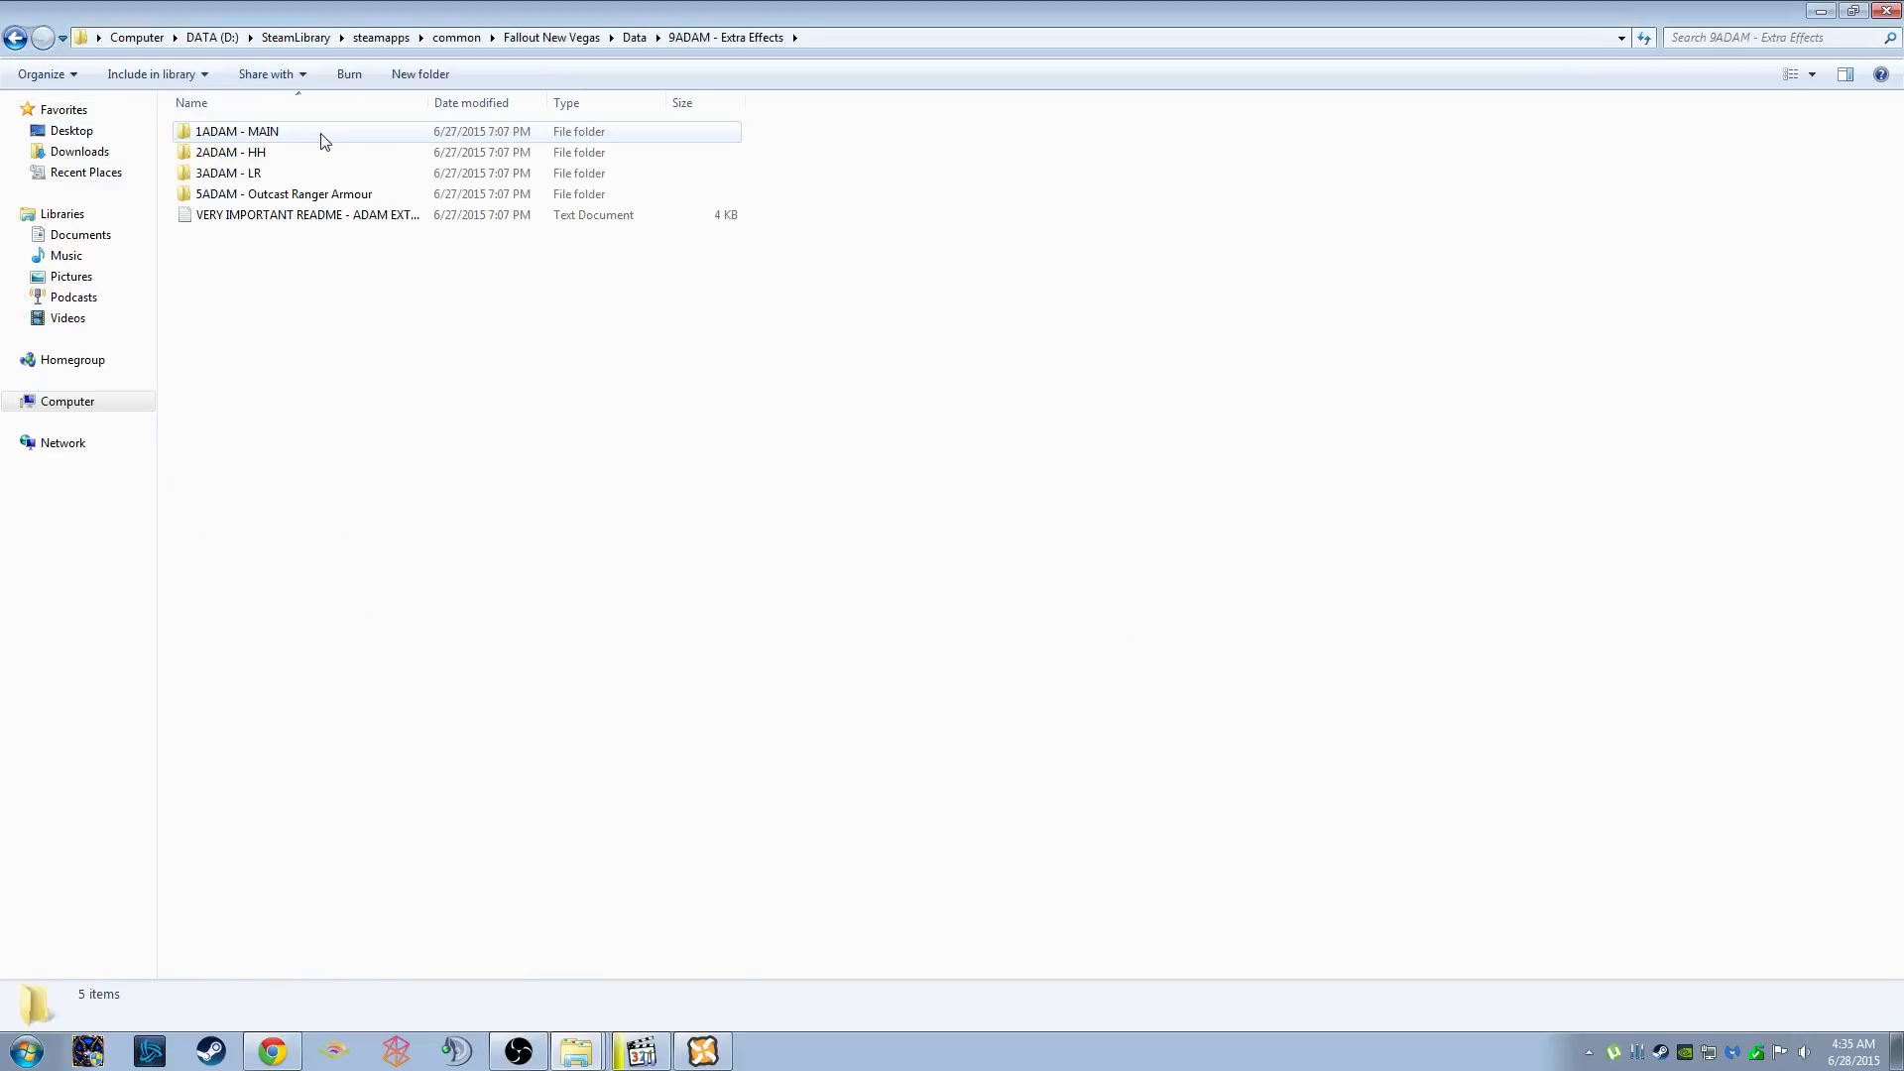
pyautogui.doubleClick(314, 220)
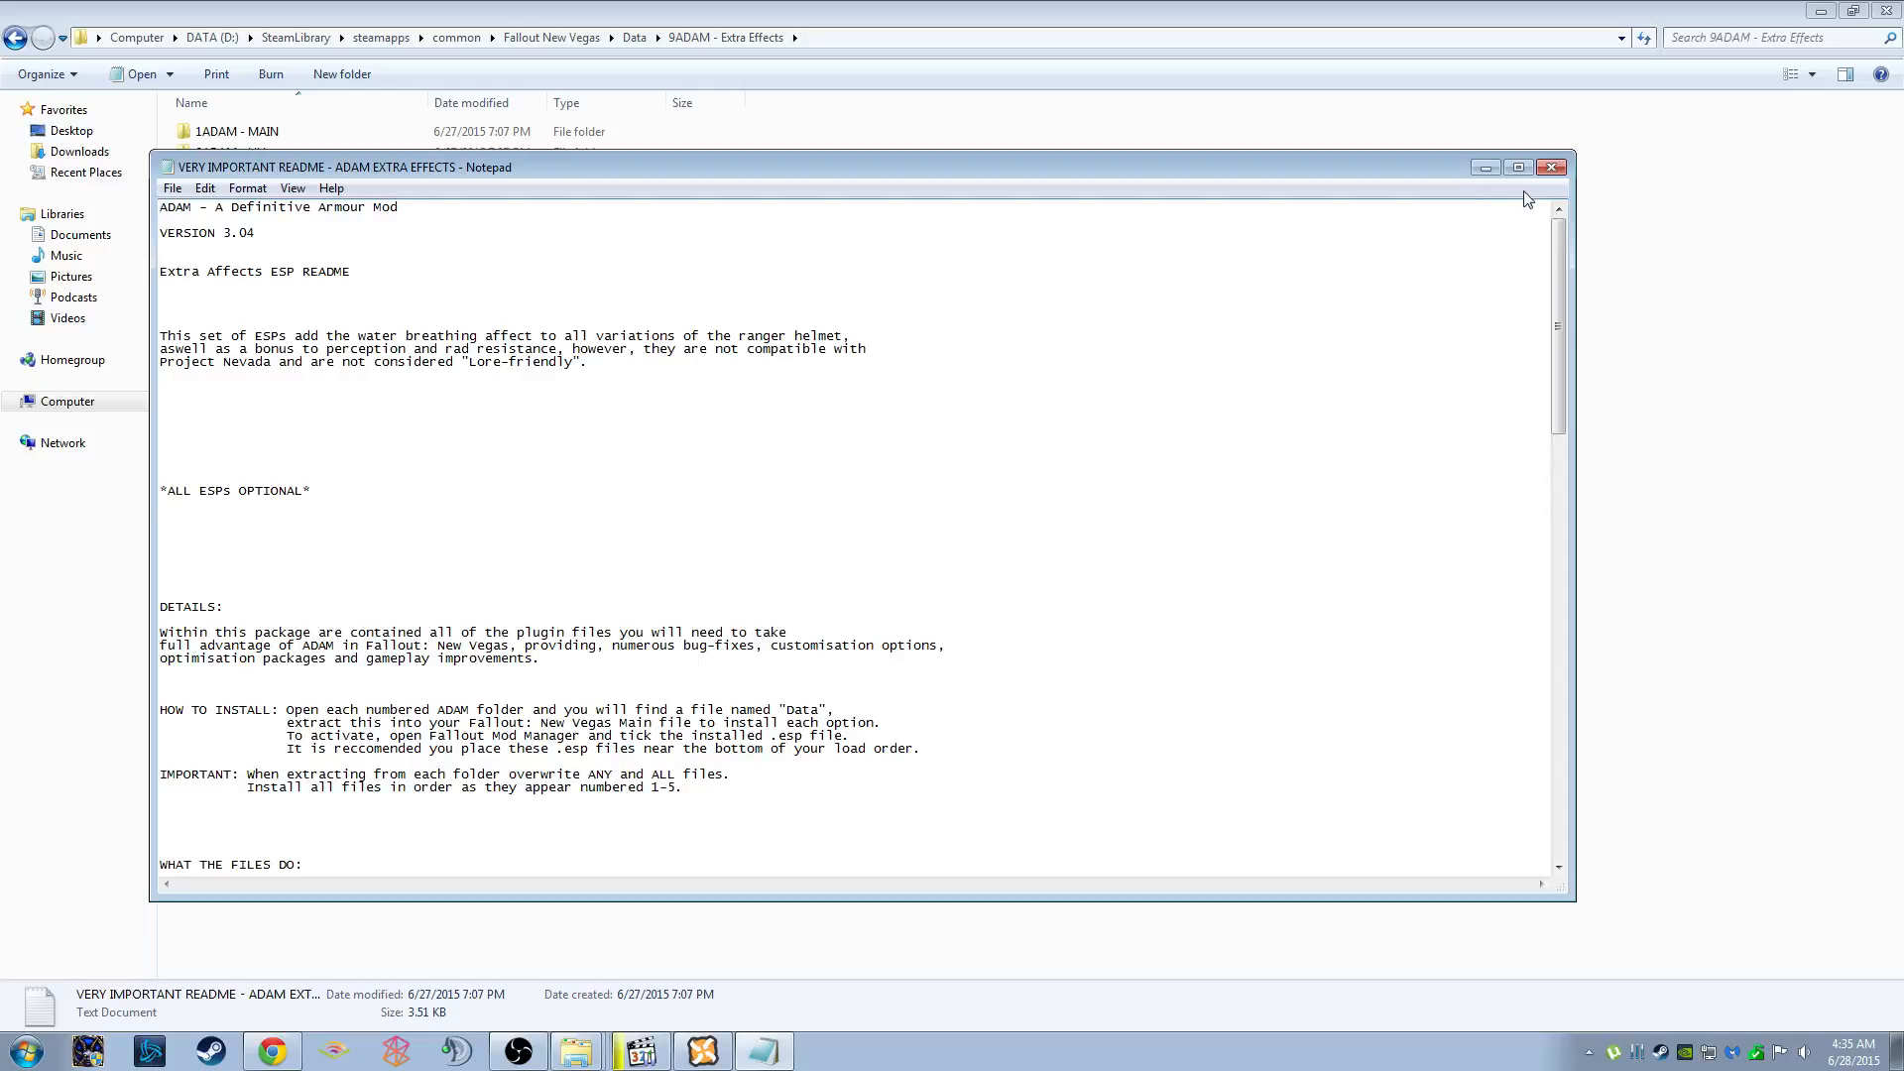
pyautogui.click(1553, 167)
# Delete the 9ADAM - Extra Effects folder from the game's Data folder without installing its plugins
pyautogui.click(8, 30)
pyautogui.press('Delete')
pyautogui.press('Return')
# Move Meshes from 9ADAM - Vanilla Gloves into the game's main Data folder, merging matching folders and replacing all conflicting files
pyautogui.click(317, 139)
pyautogui.doubleClick(317, 139)
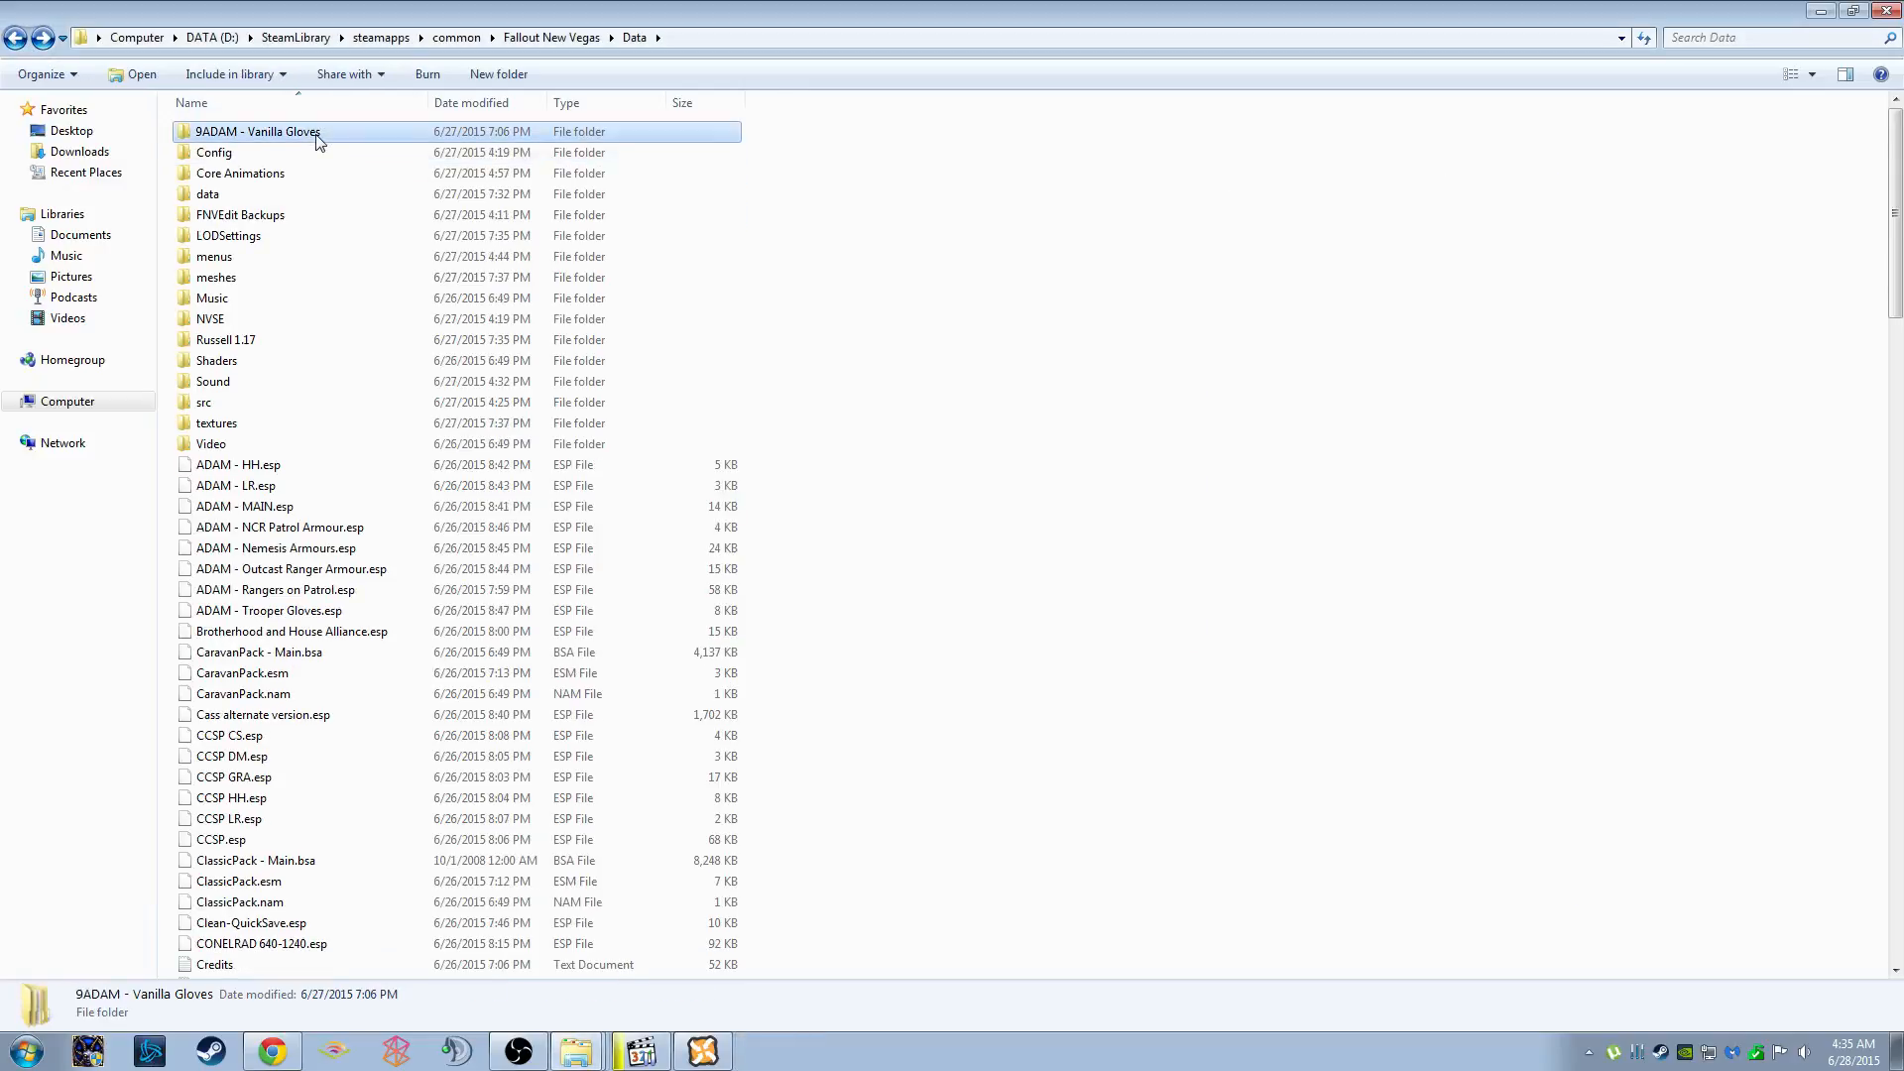
pyautogui.doubleClick(309, 132)
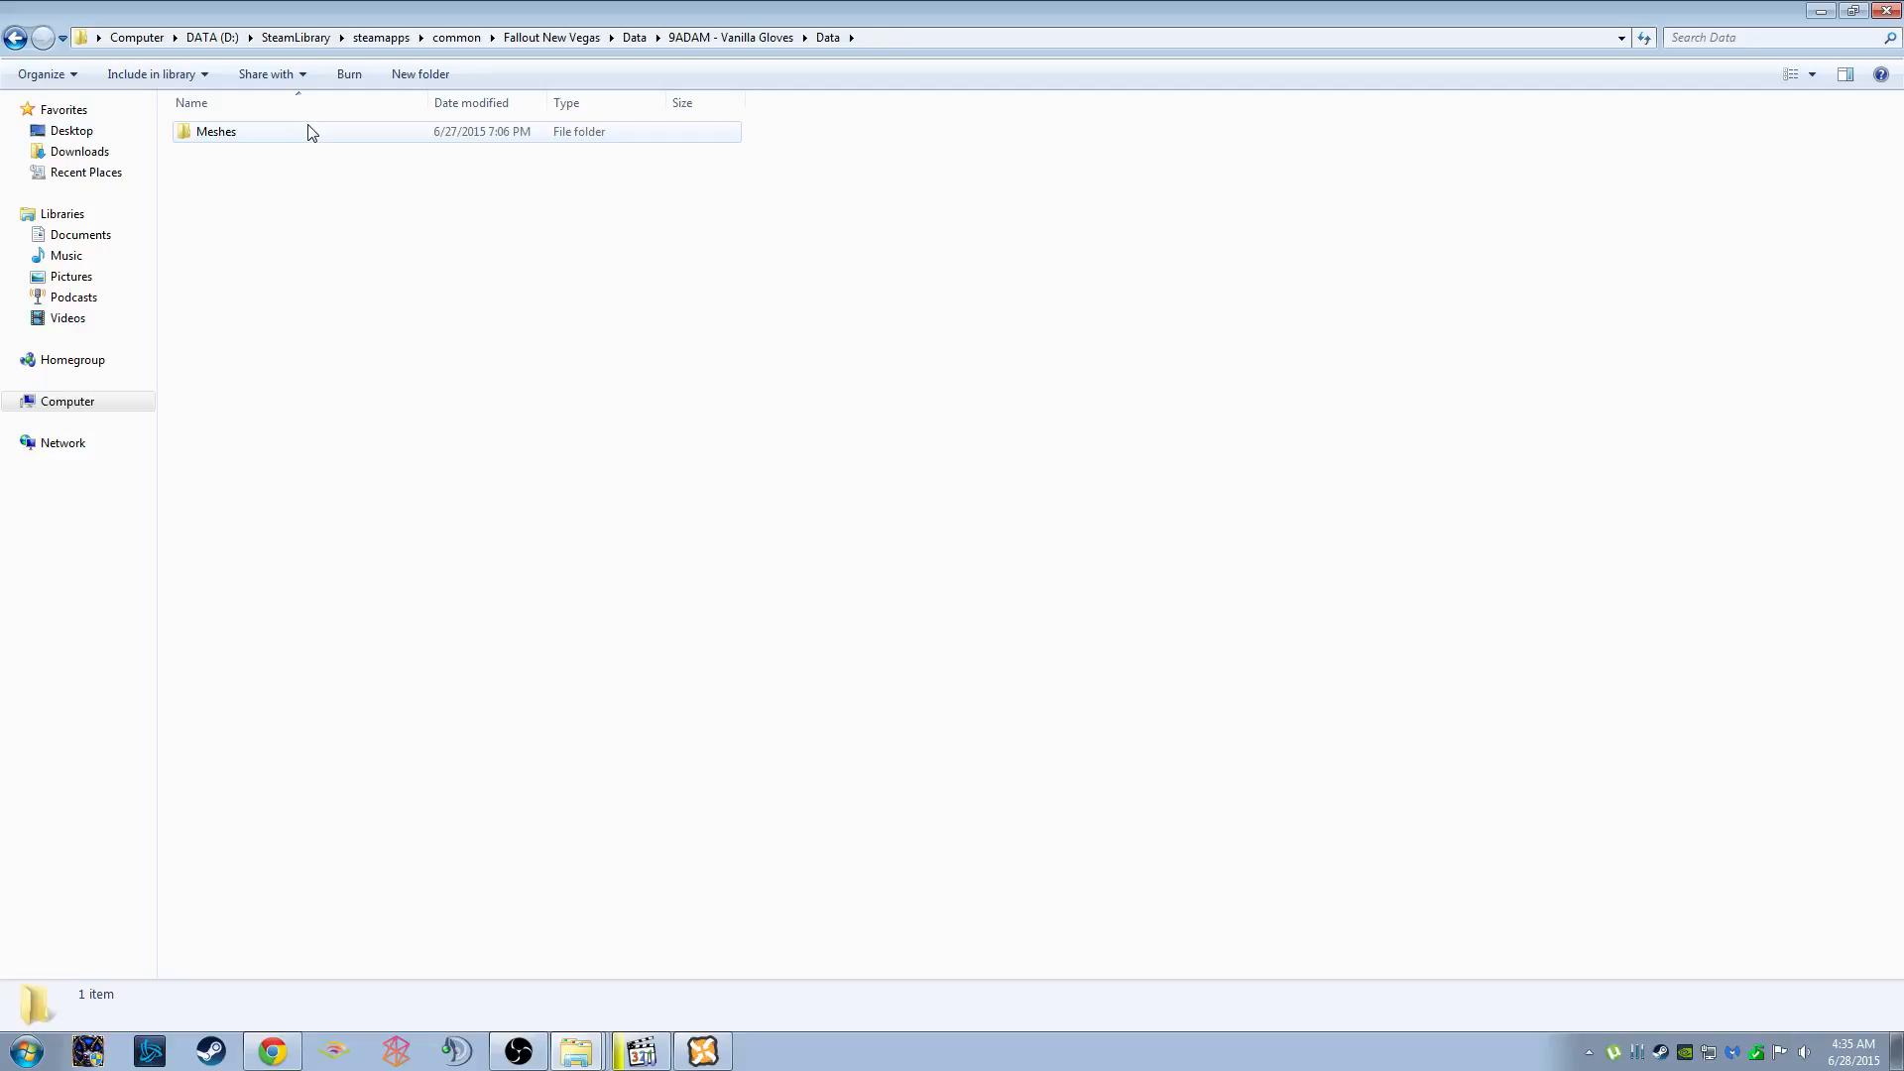
pyautogui.doubleClick(234, 142)
pyautogui.doubleClick(235, 143)
pyautogui.click(13, 44)
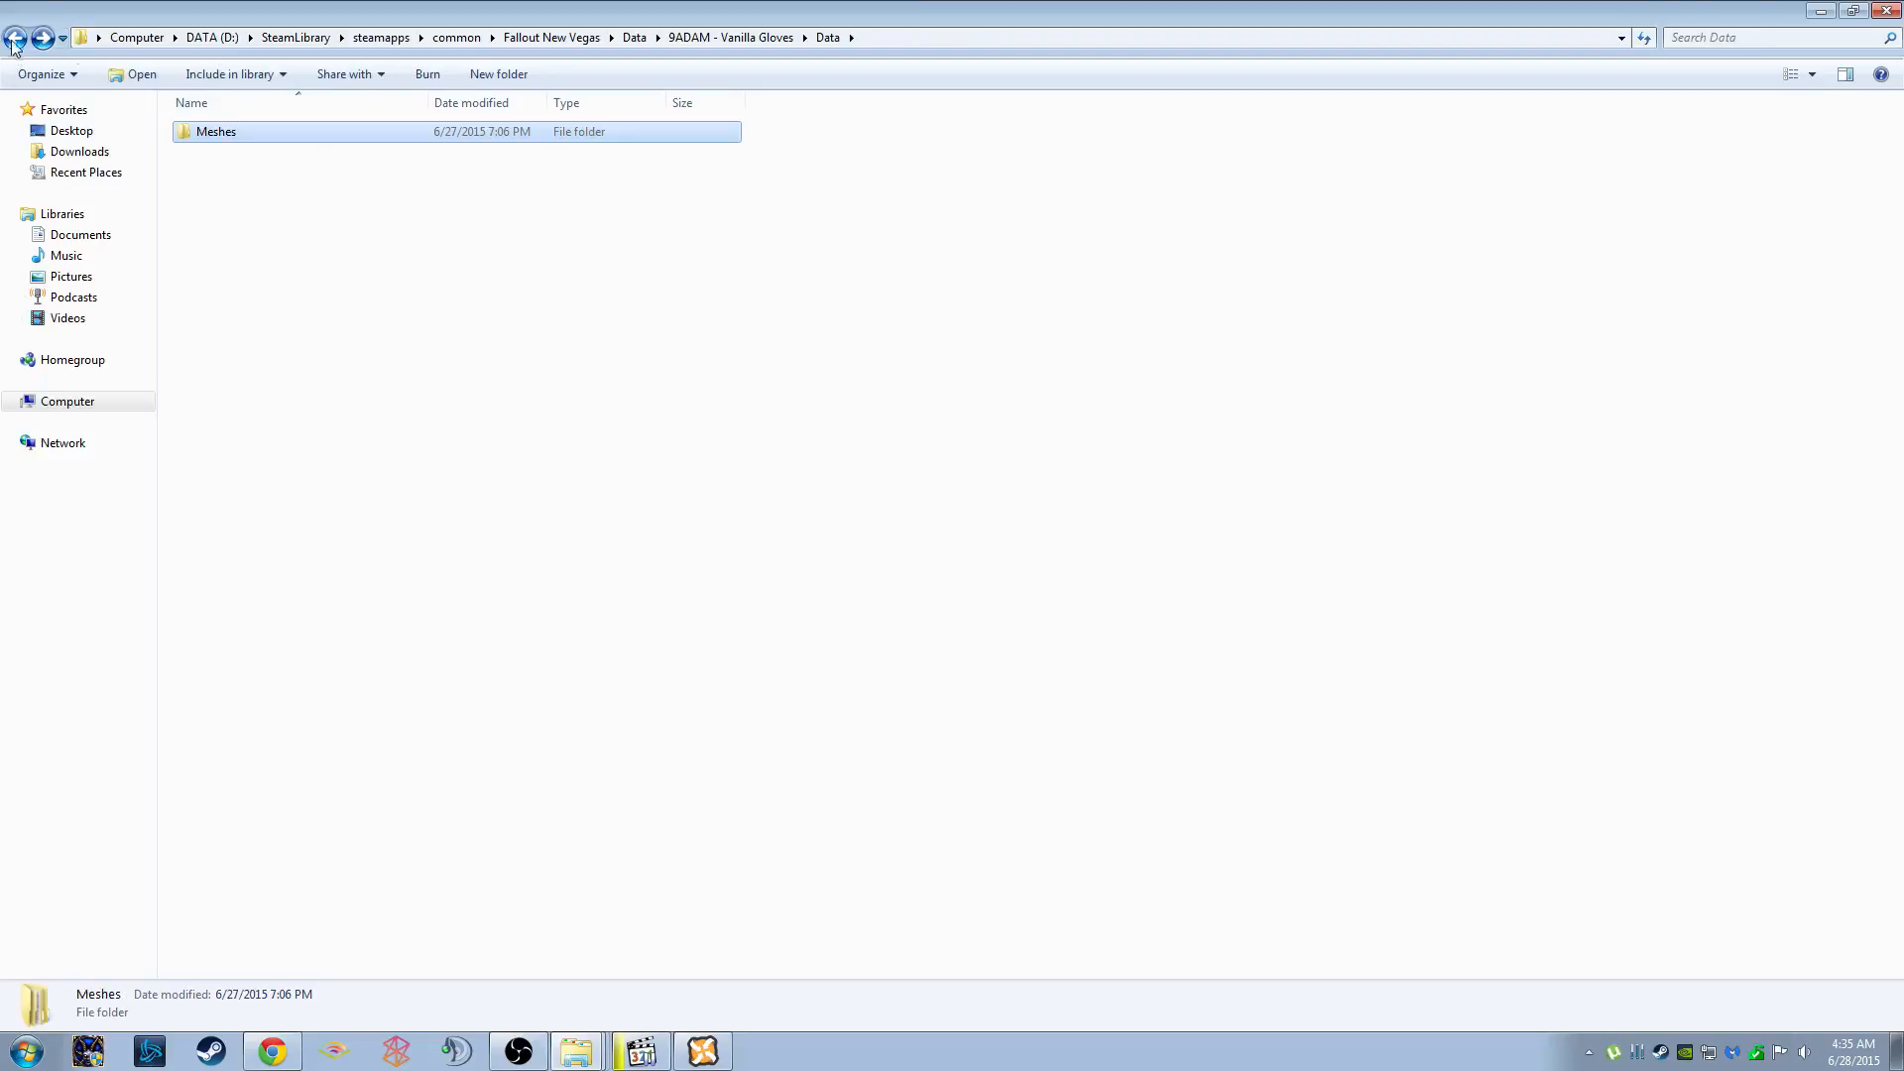
pyautogui.hotkey('alt', 'Tab')
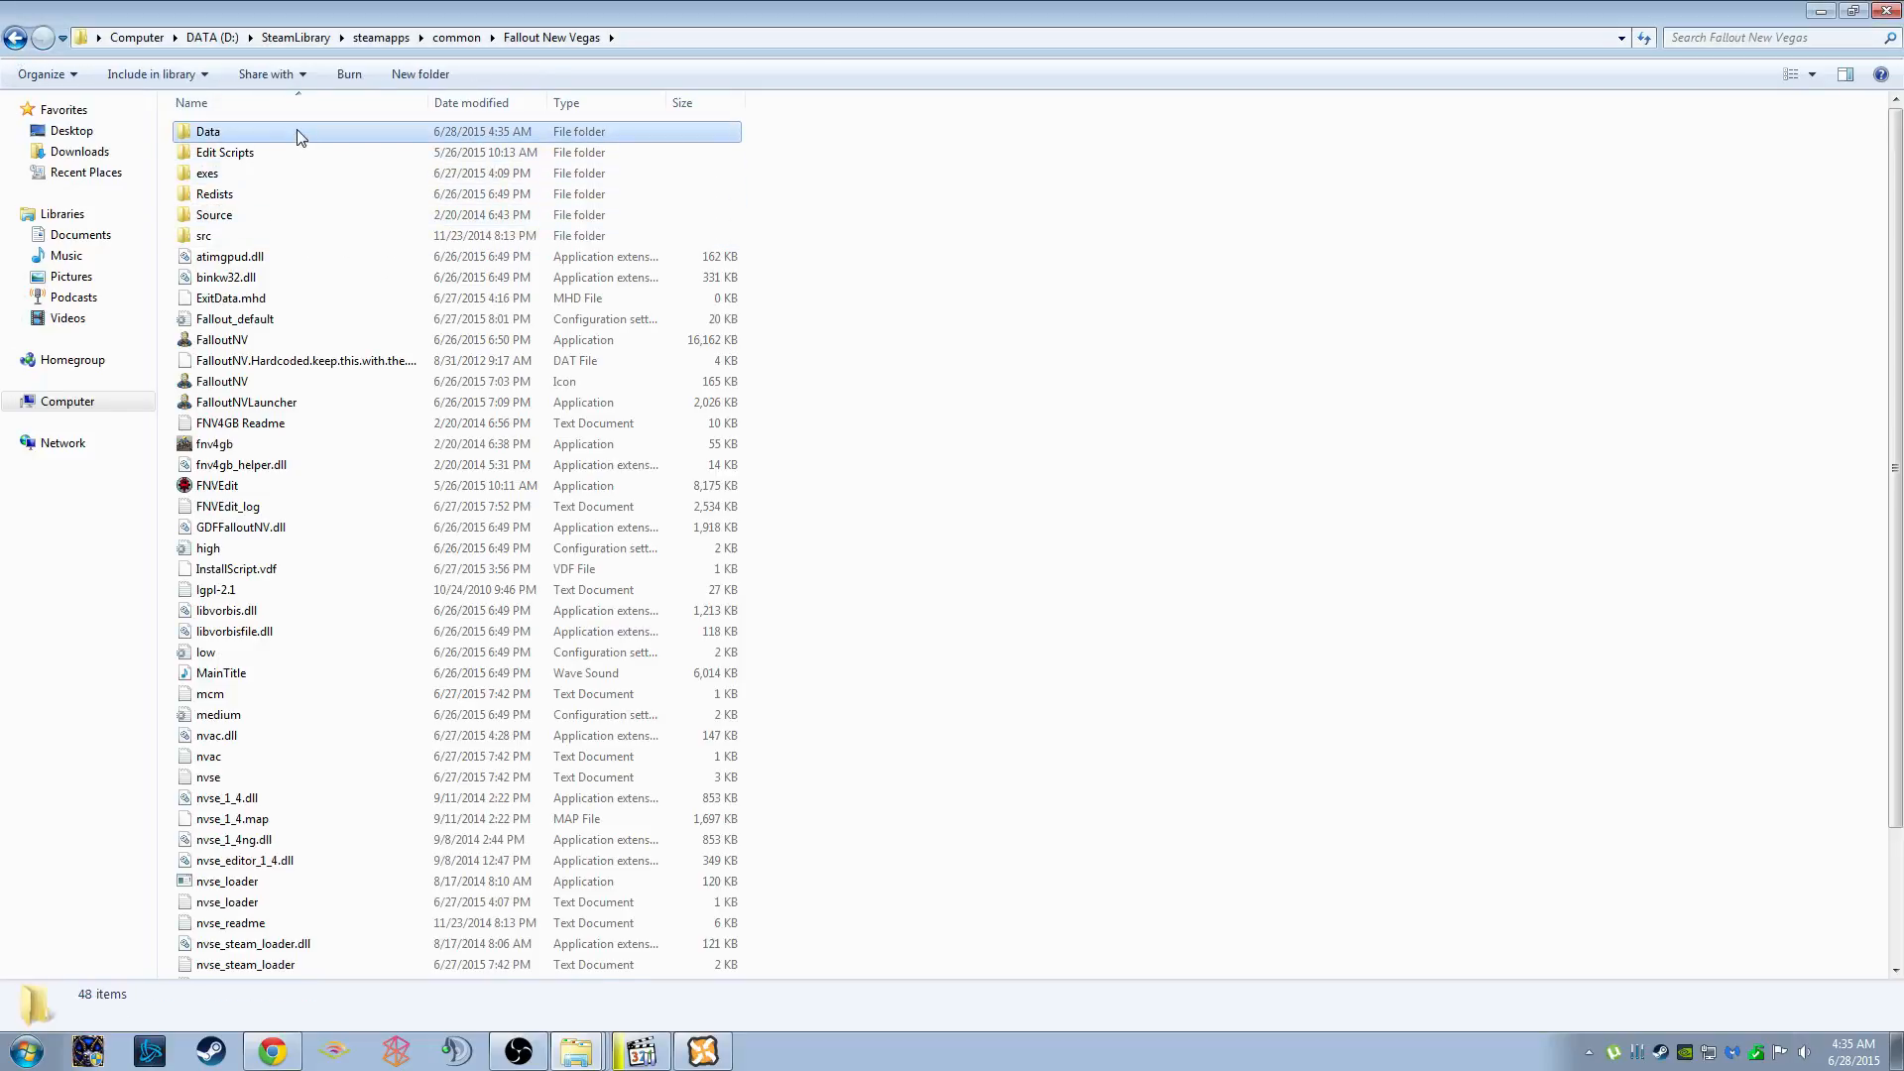
pyautogui.moveTo(301, 137); pyautogui.dragTo(301, 137)
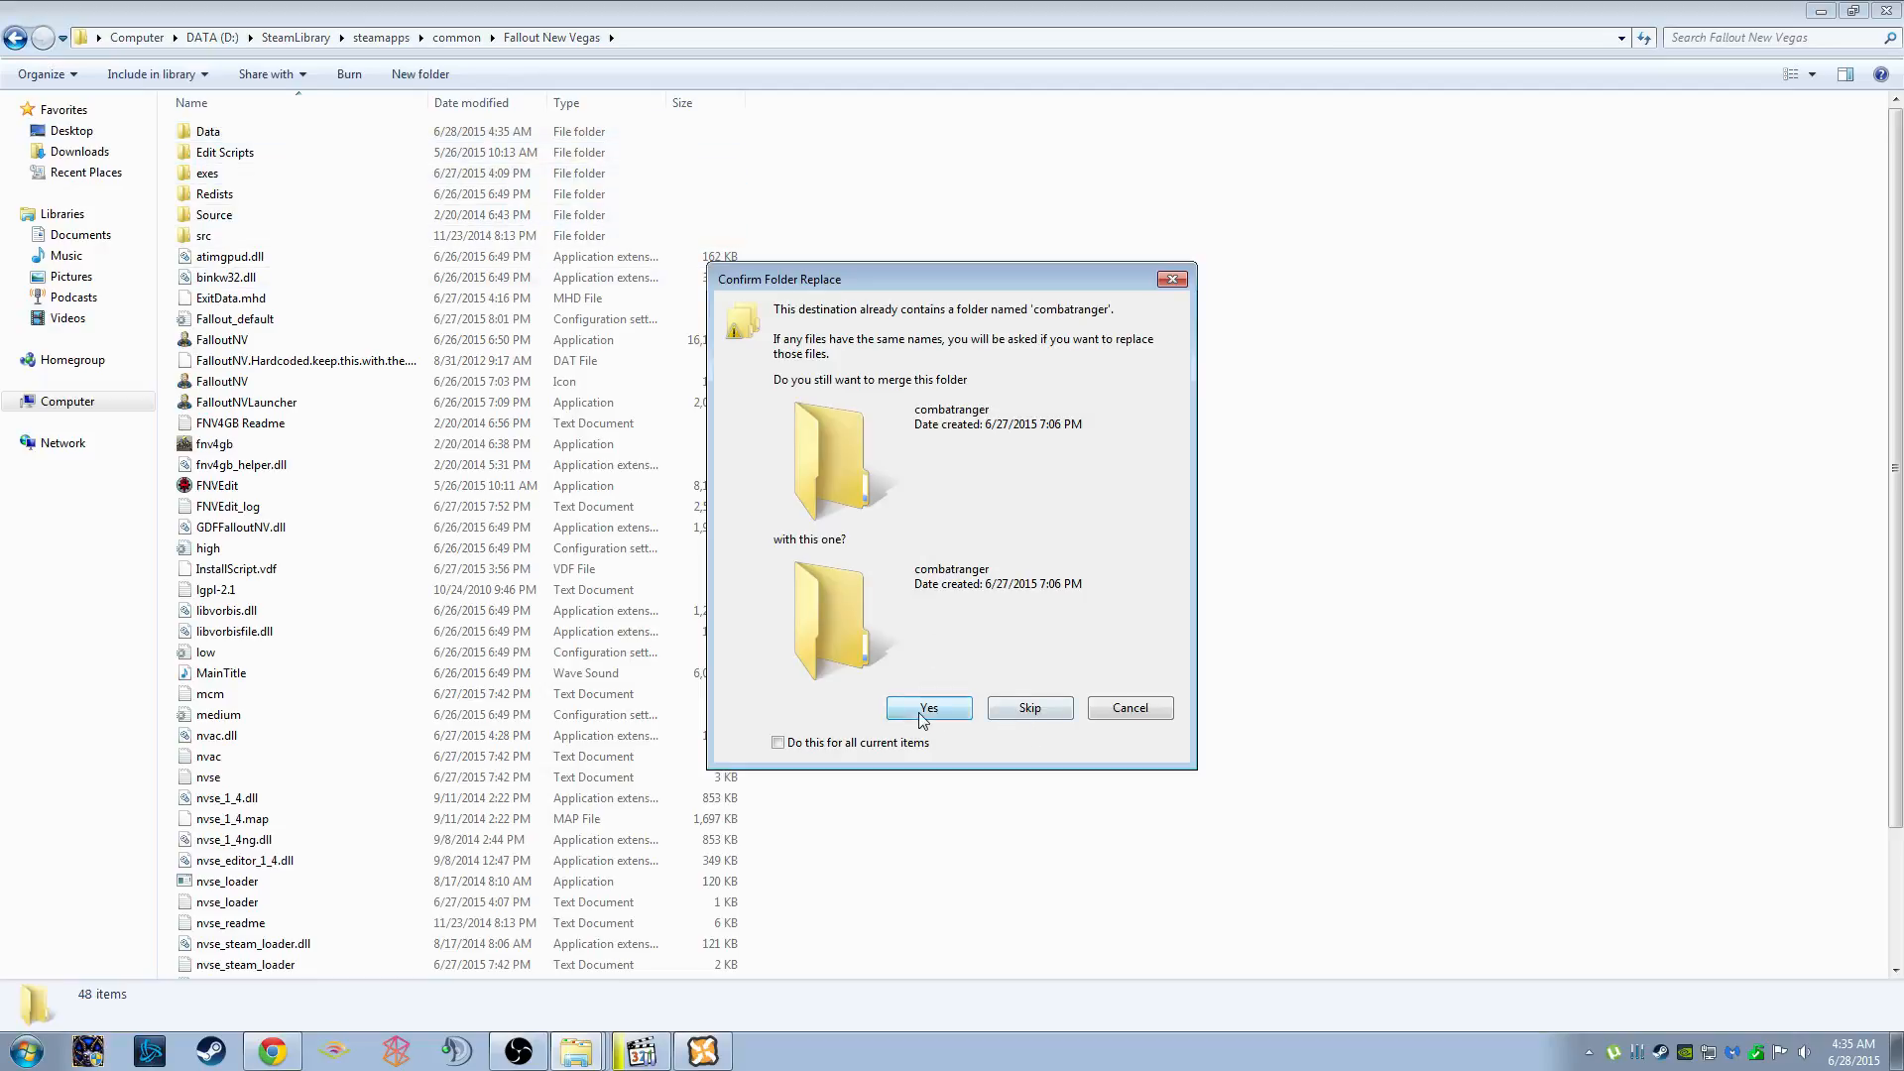
pyautogui.click(927, 708)
pyautogui.click(751, 743)
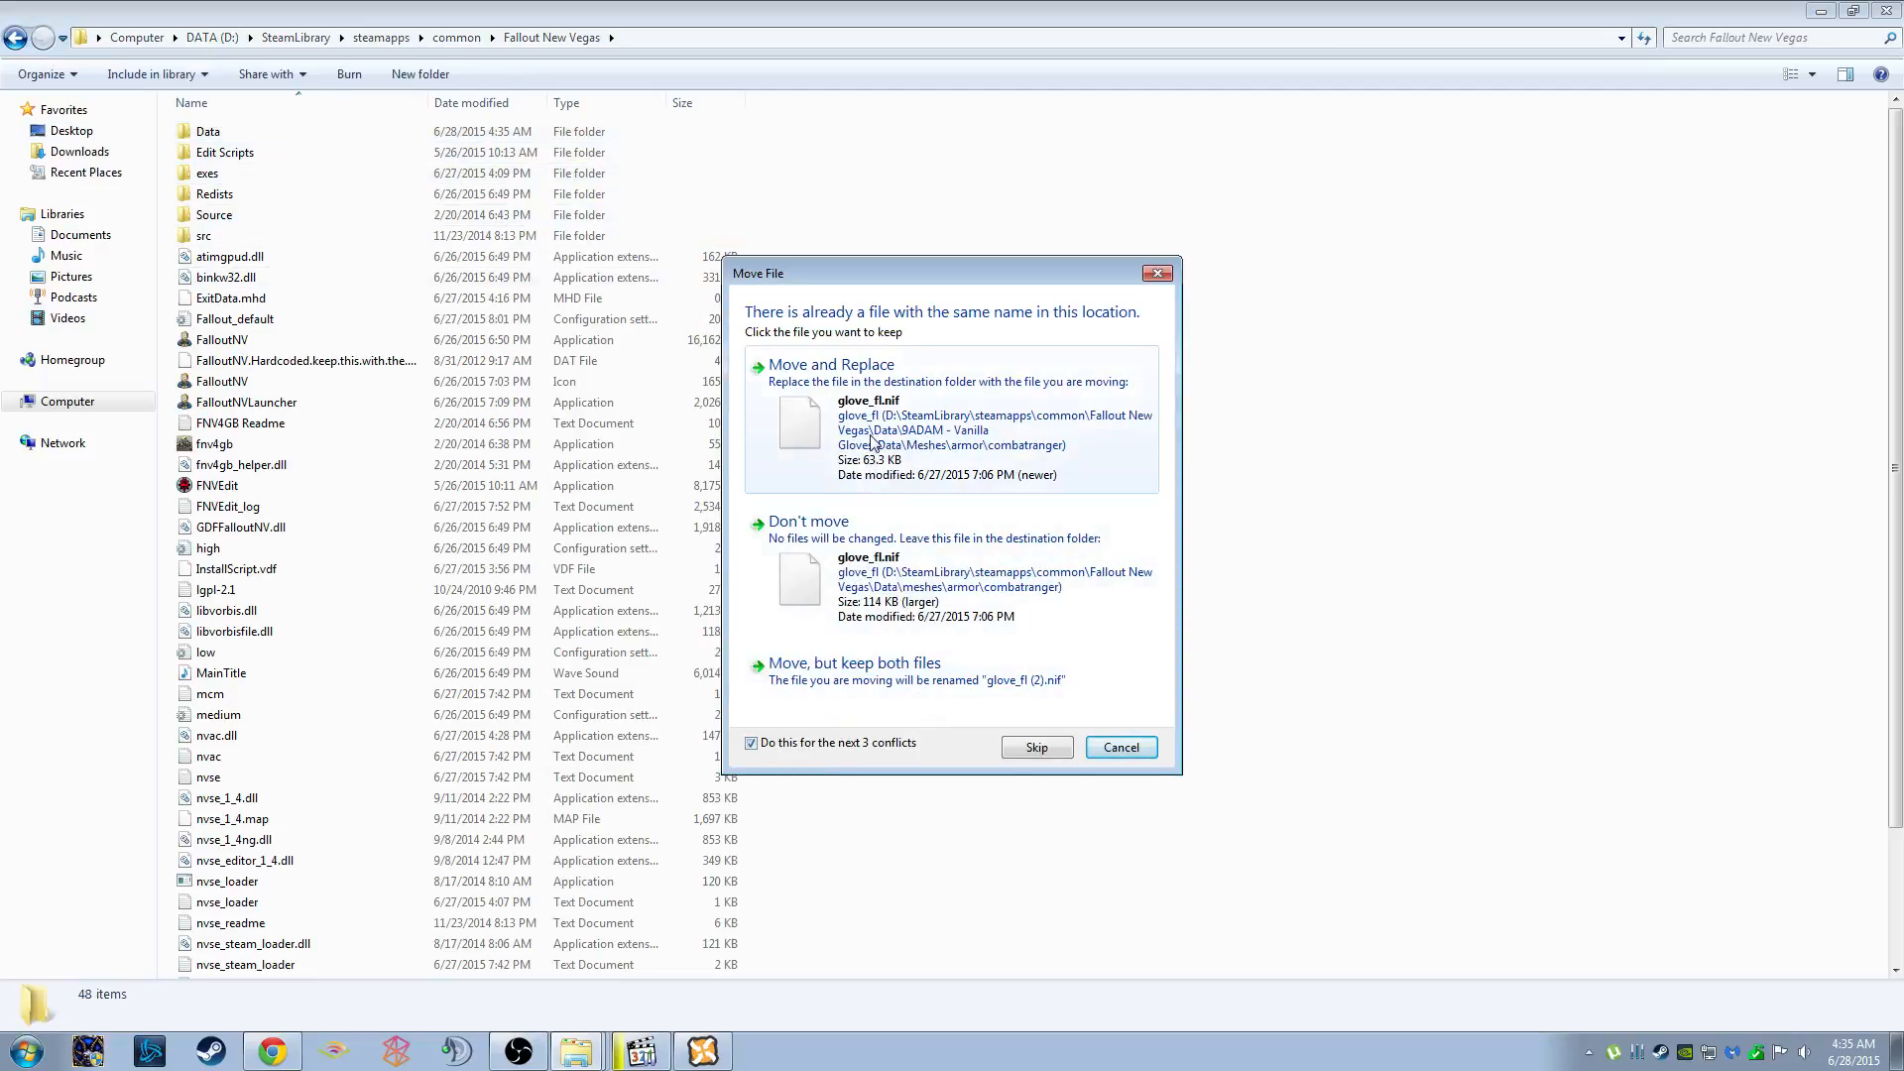
pyautogui.click(871, 443)
# Delete the emptied 9ADAM - Vanilla Gloves folder from the game's Data folder
pyautogui.hotkey('alt', 'Tab')
pyautogui.click(17, 41)
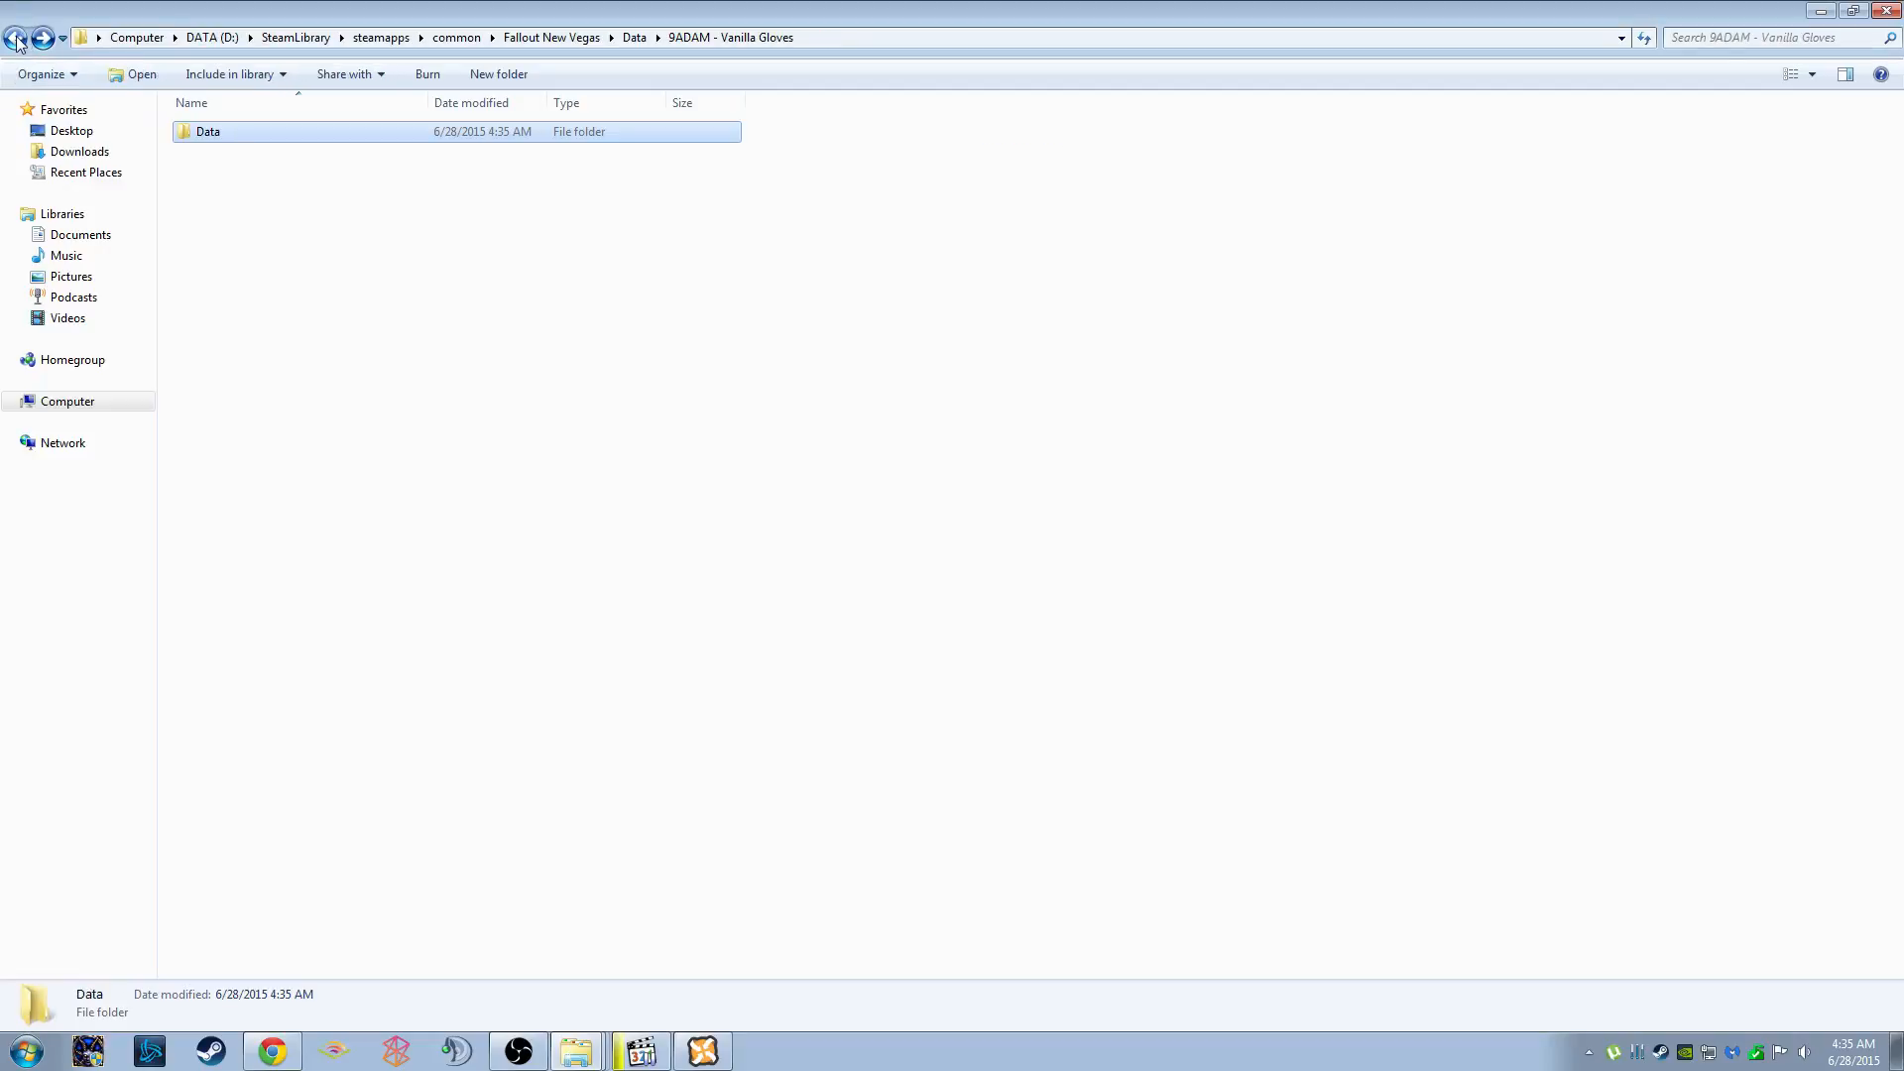
pyautogui.click(16, 40)
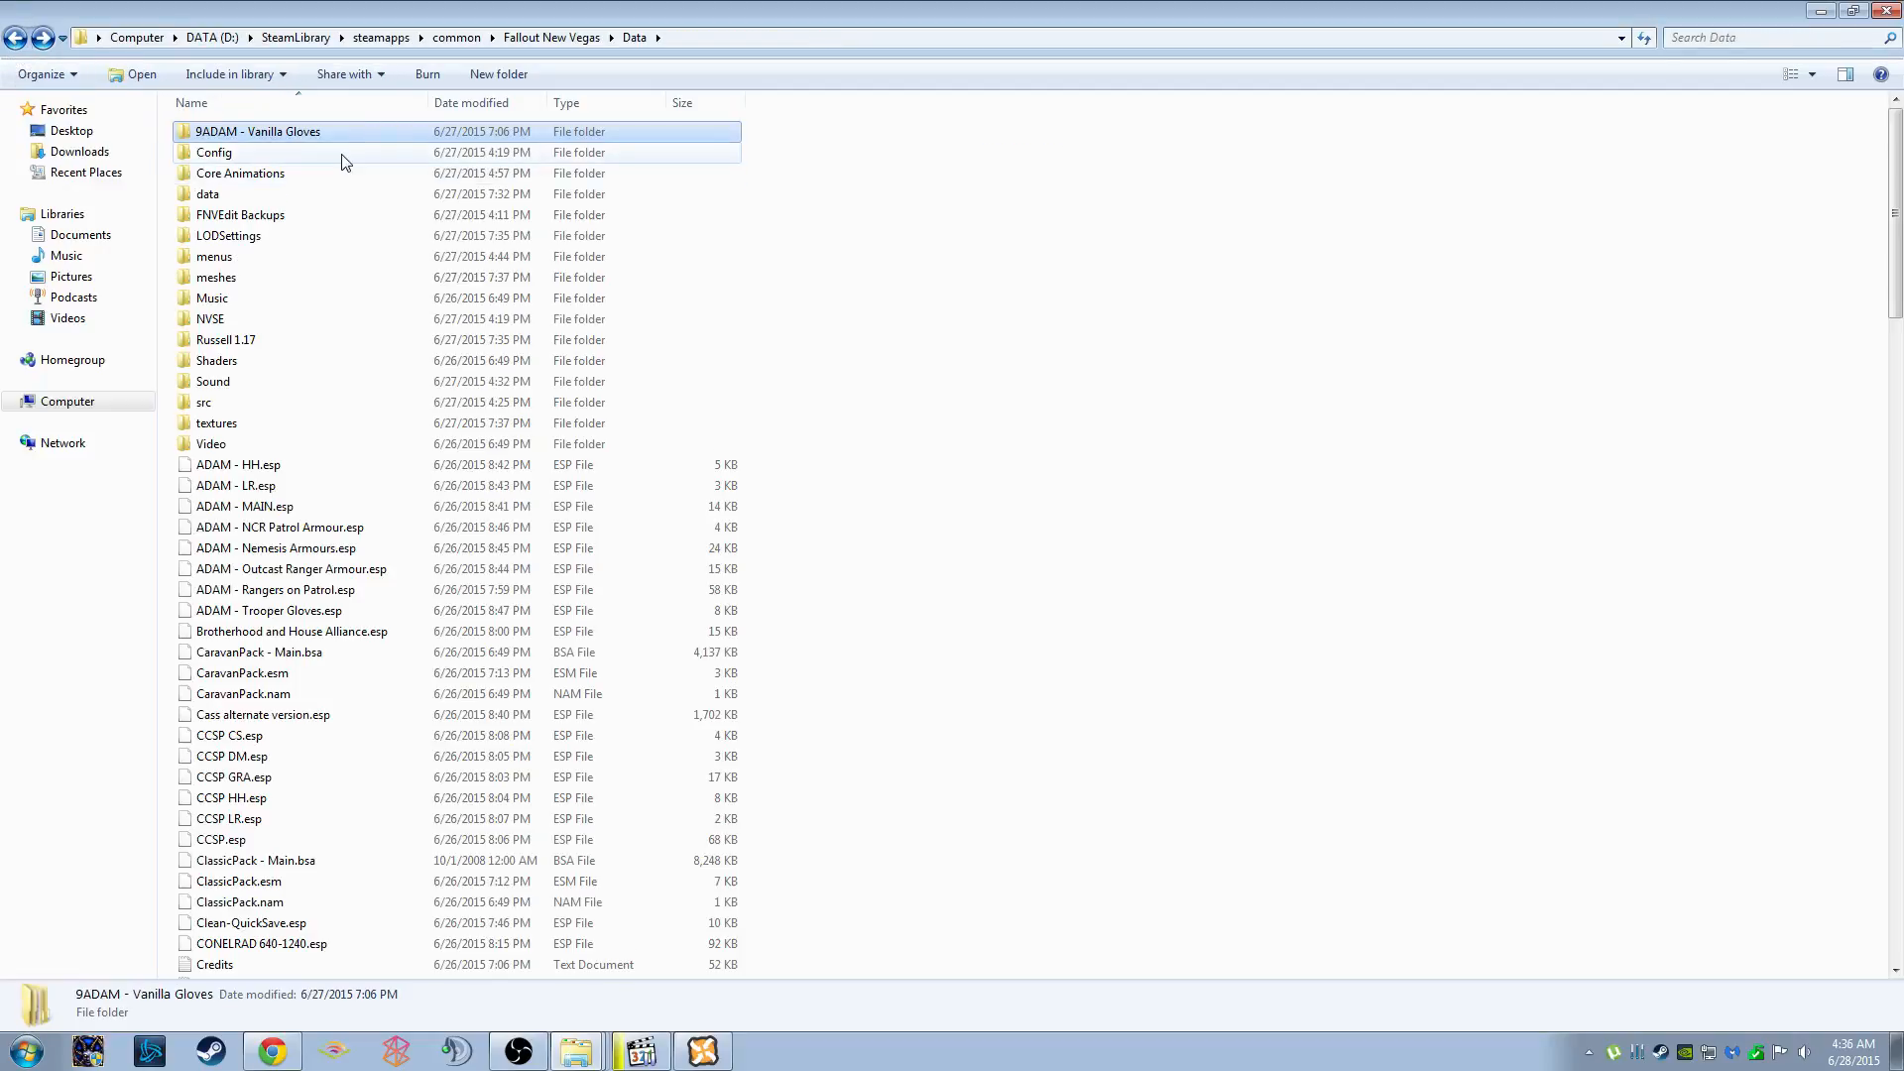
pyautogui.press('Delete')
pyautogui.press('Return')
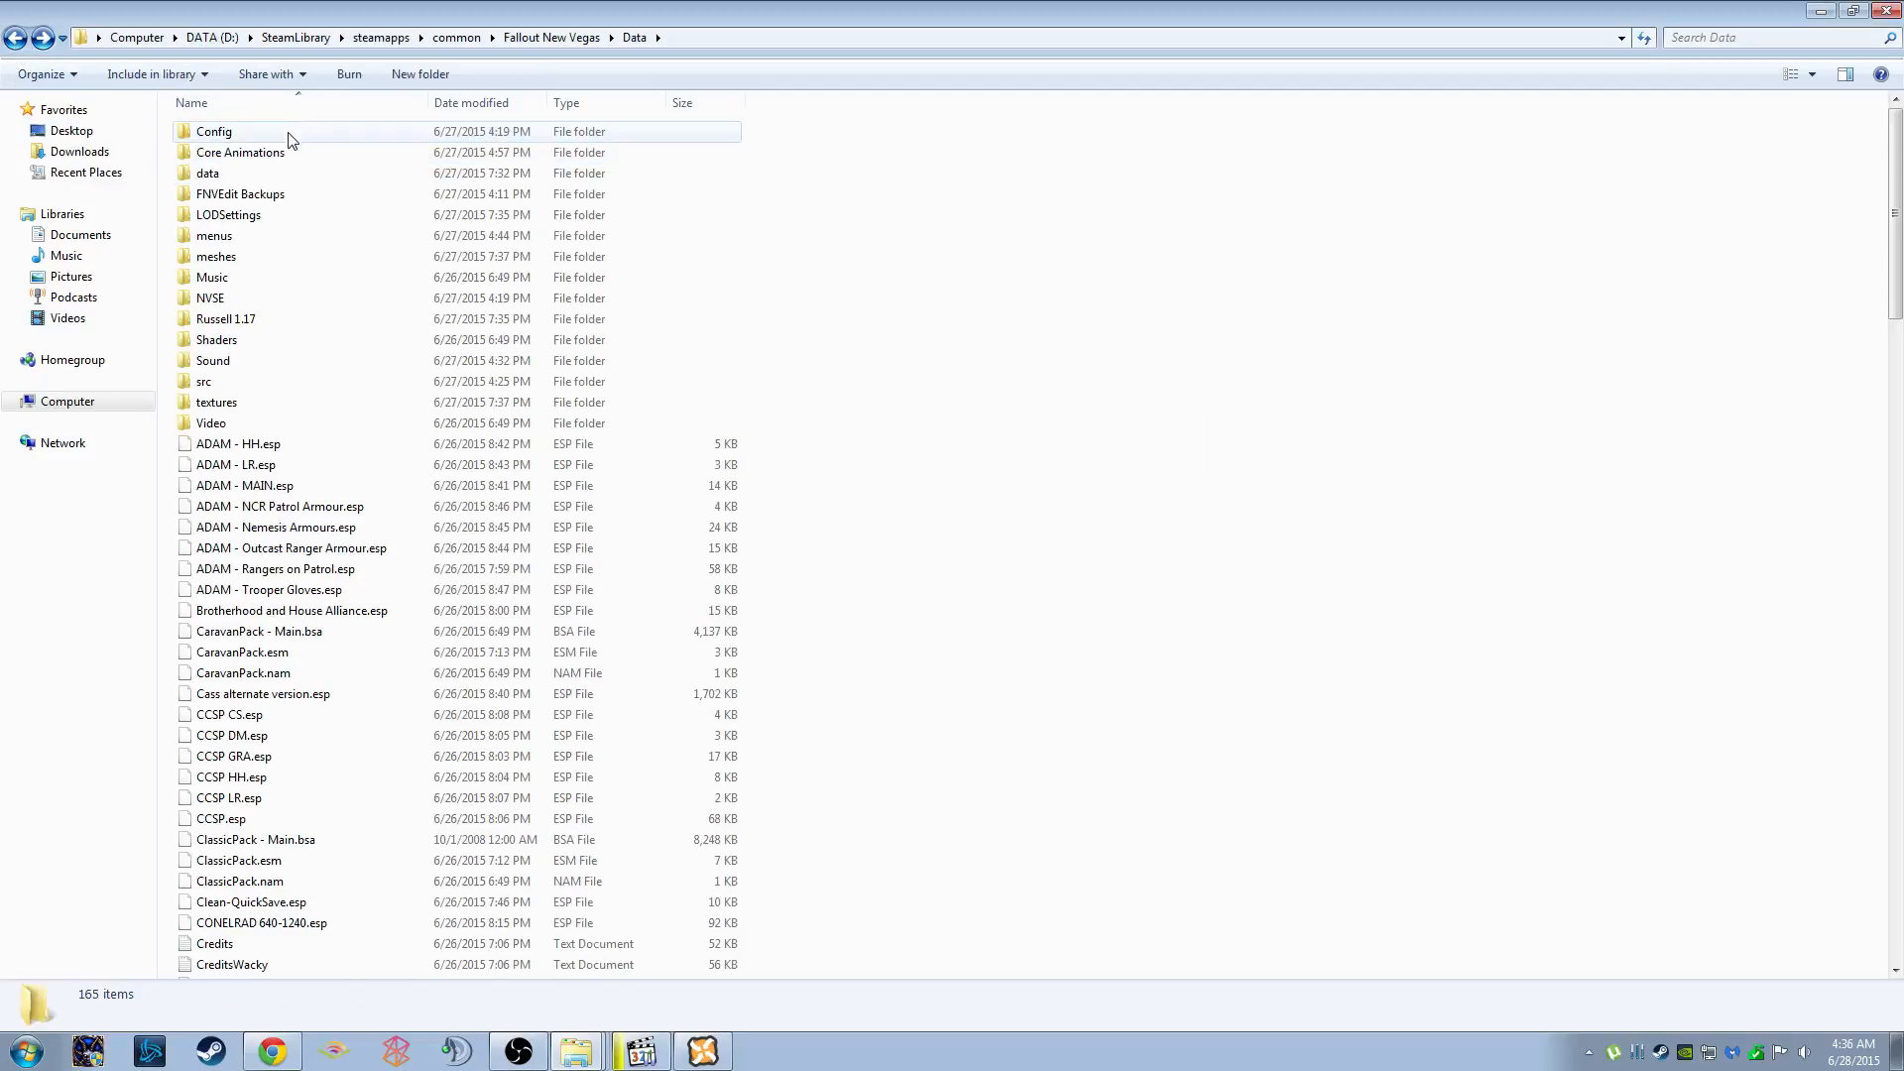
# Move textures and delilah.esp from the nested data folder into the game's main Data folder, merging matching folders and replacing all conflicting files
pyautogui.click(233, 174)
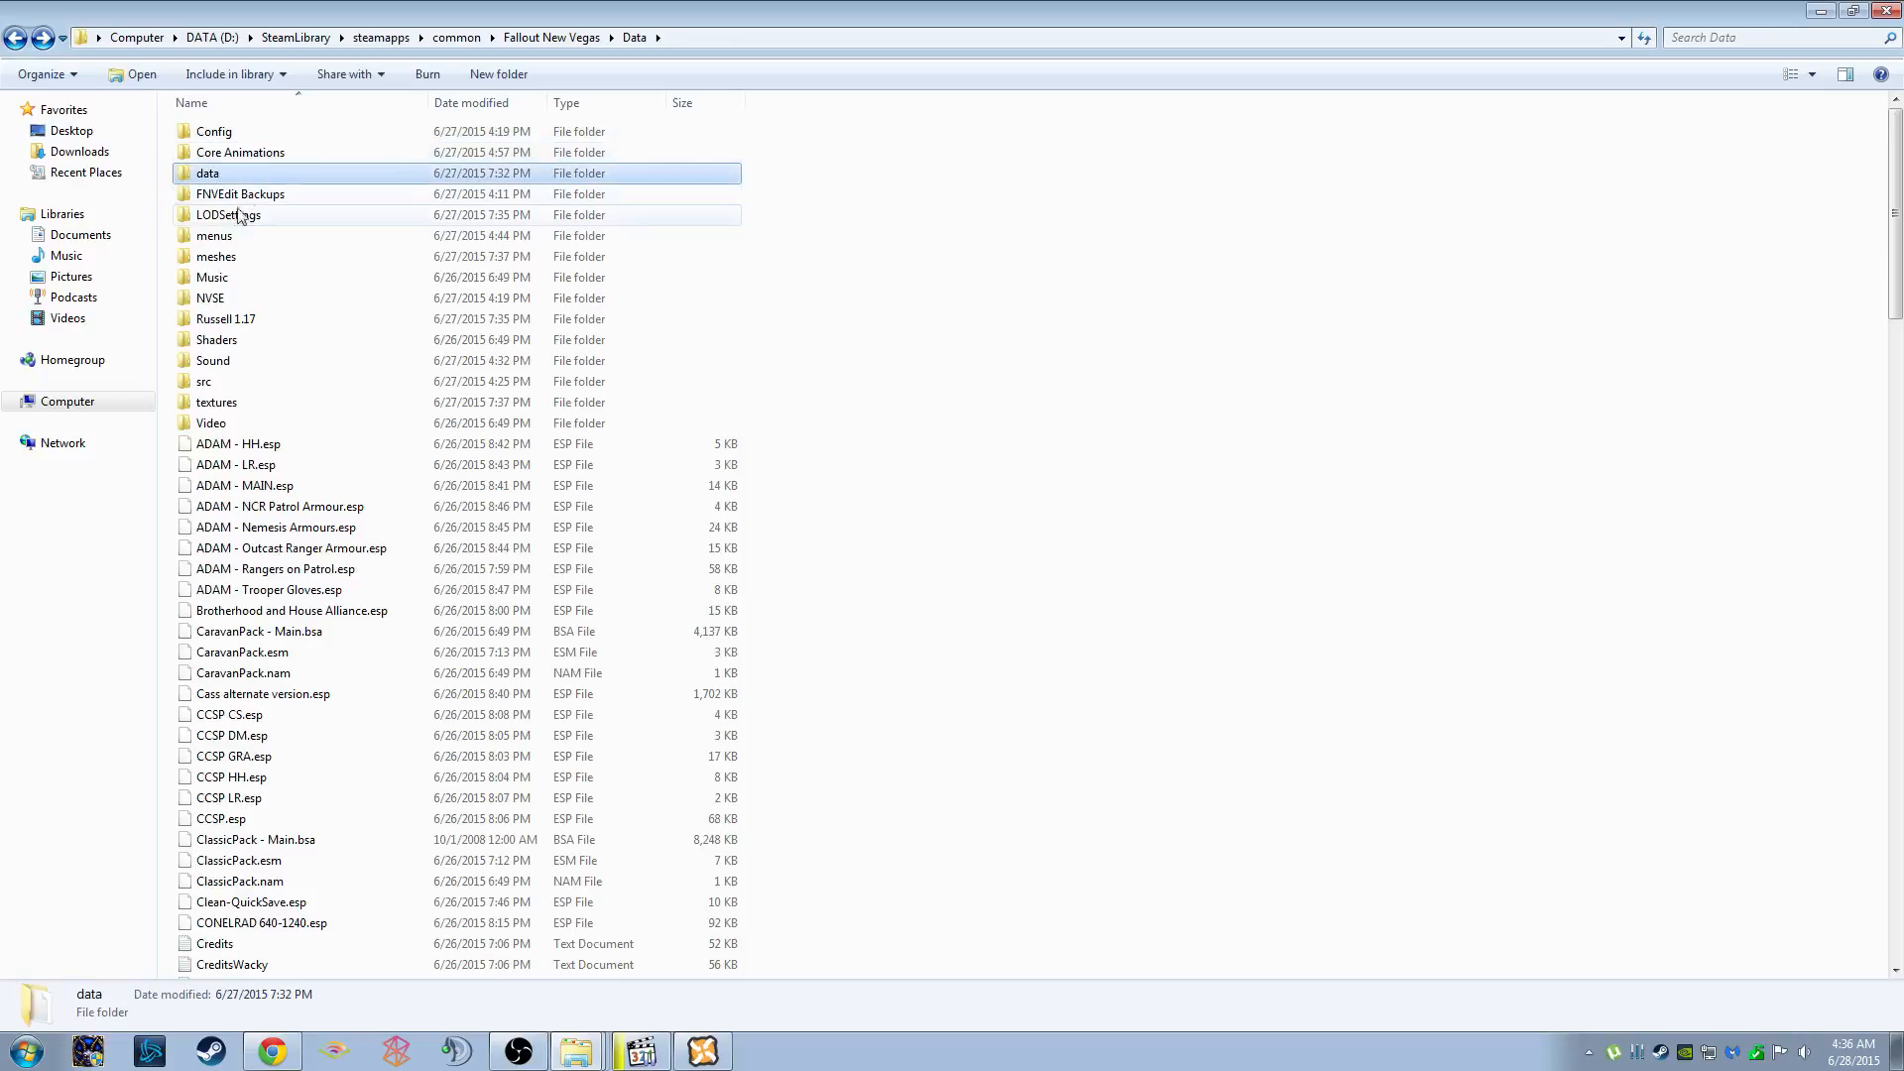
pyautogui.doubleClick(198, 175)
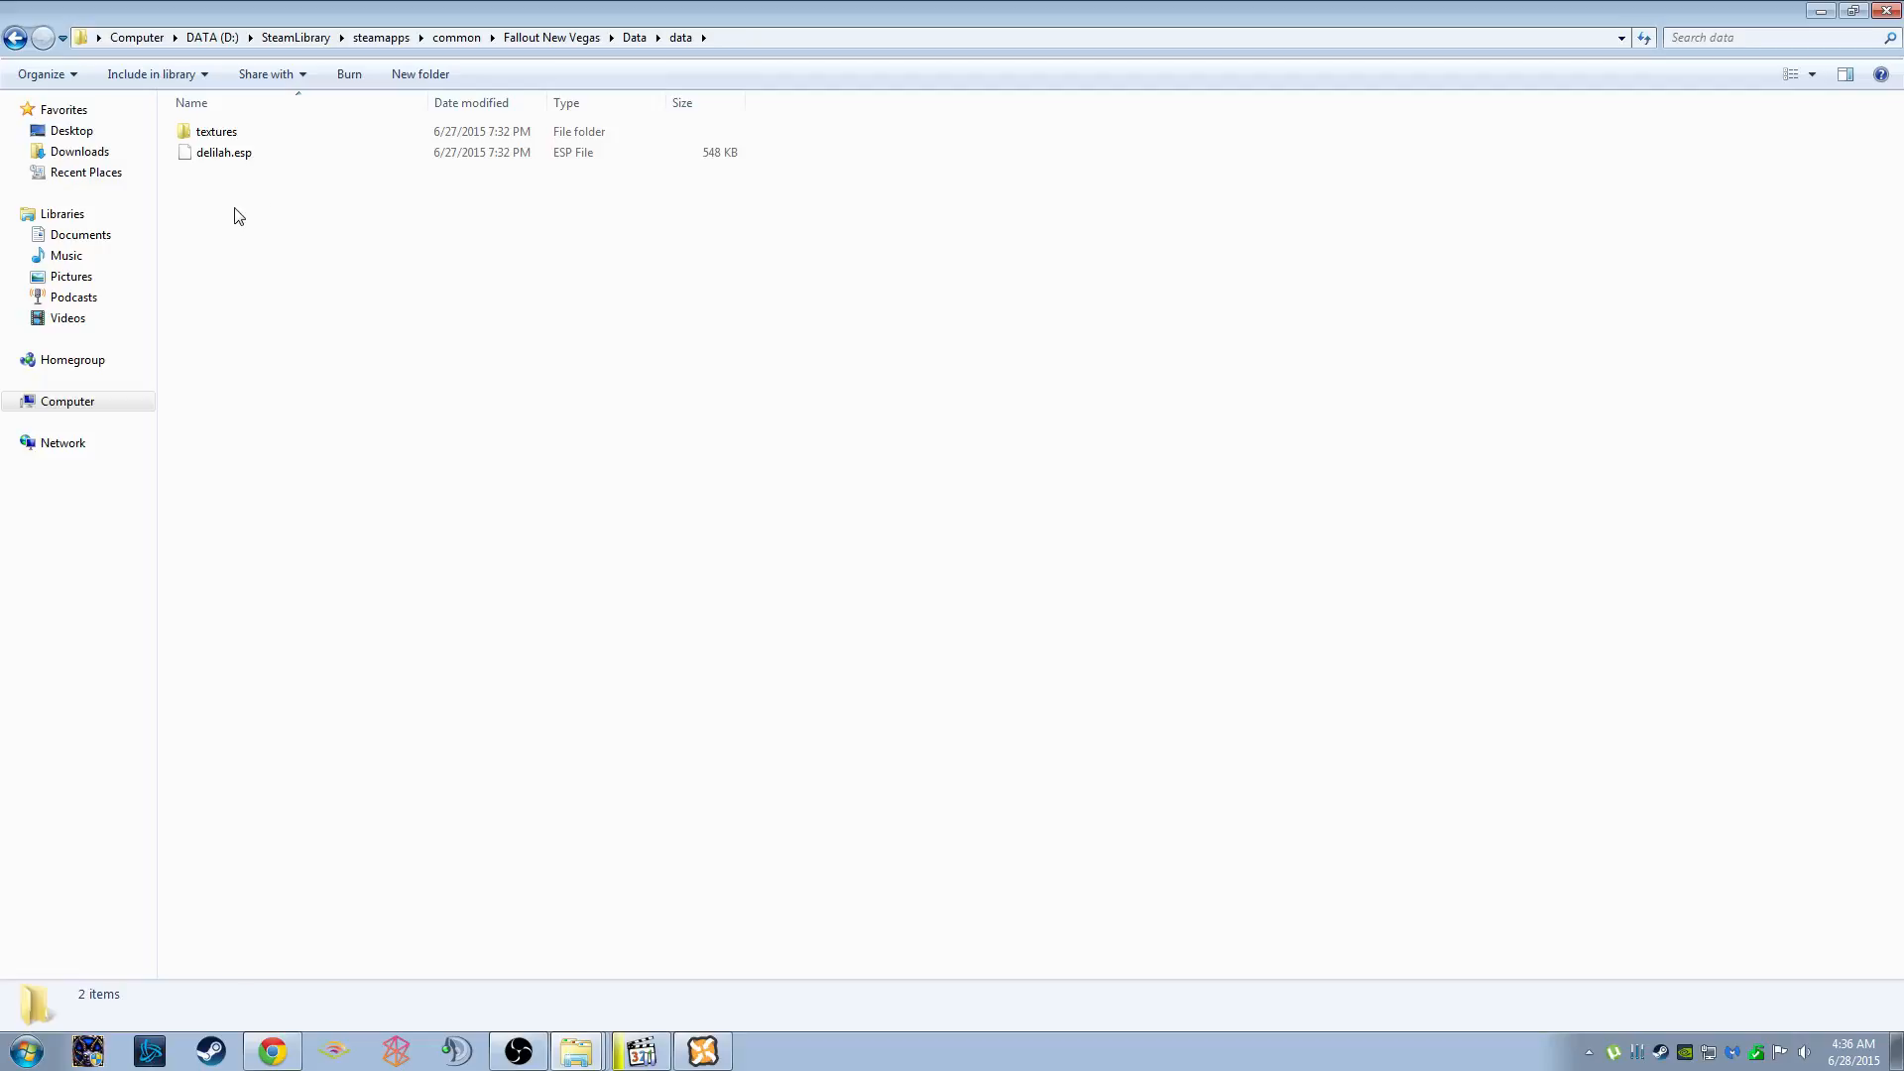
pyautogui.hotkey('ctrl', 'a')
pyautogui.press('BackSpace')
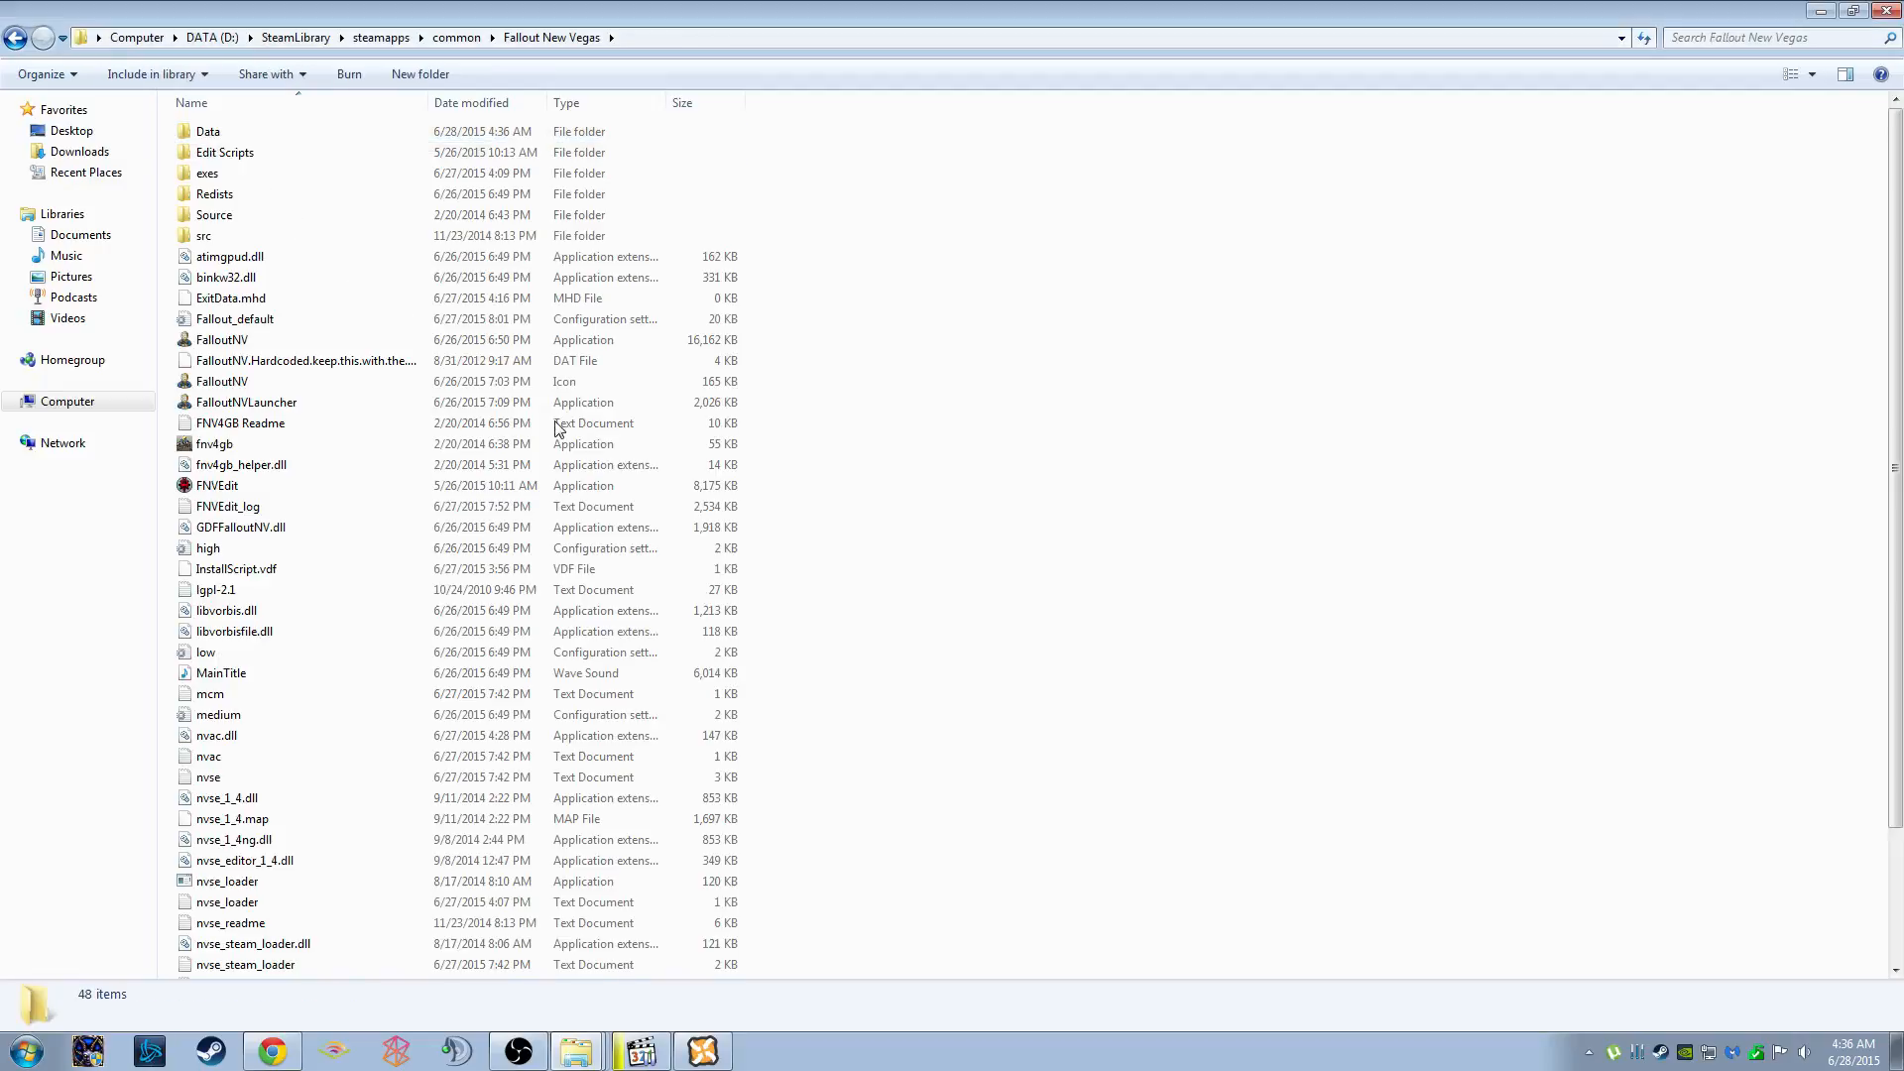
pyautogui.click(287, 139)
pyautogui.moveTo(287, 140); pyautogui.dragTo(286, 140)
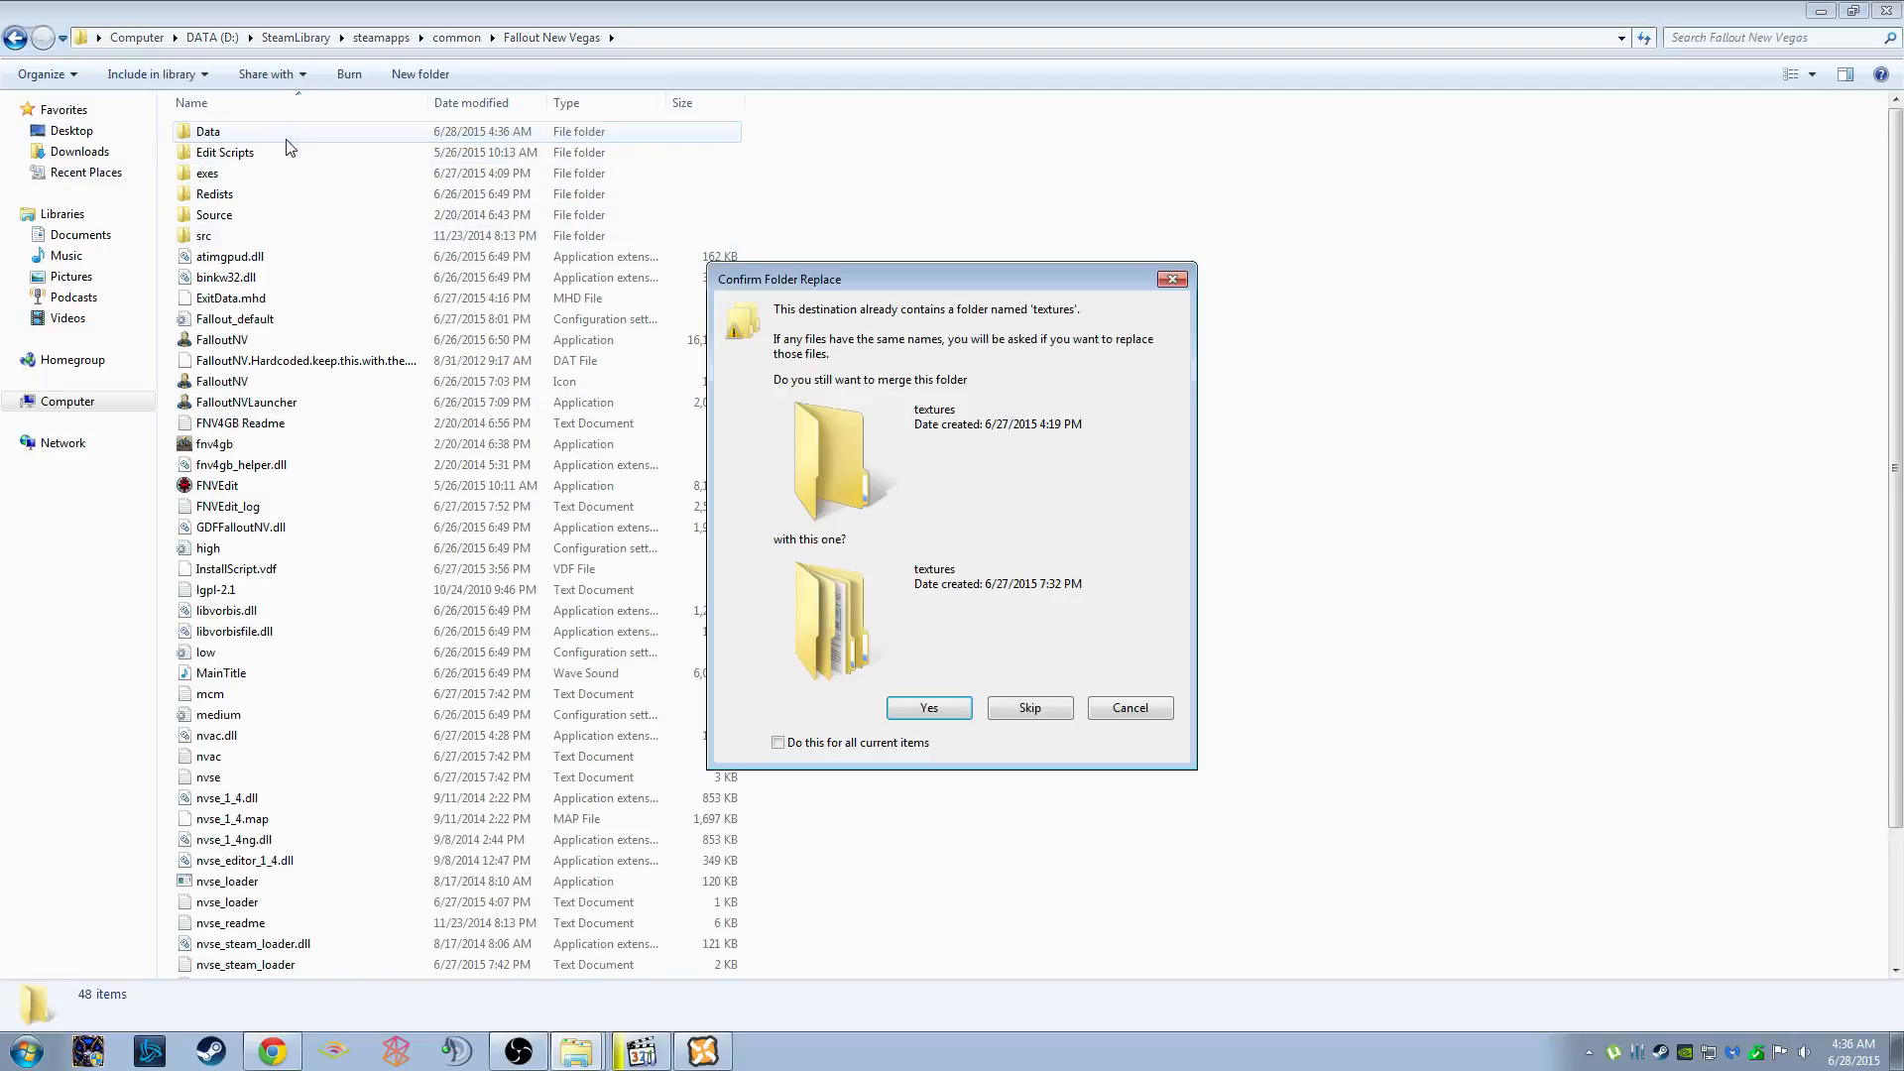
pyautogui.click(944, 714)
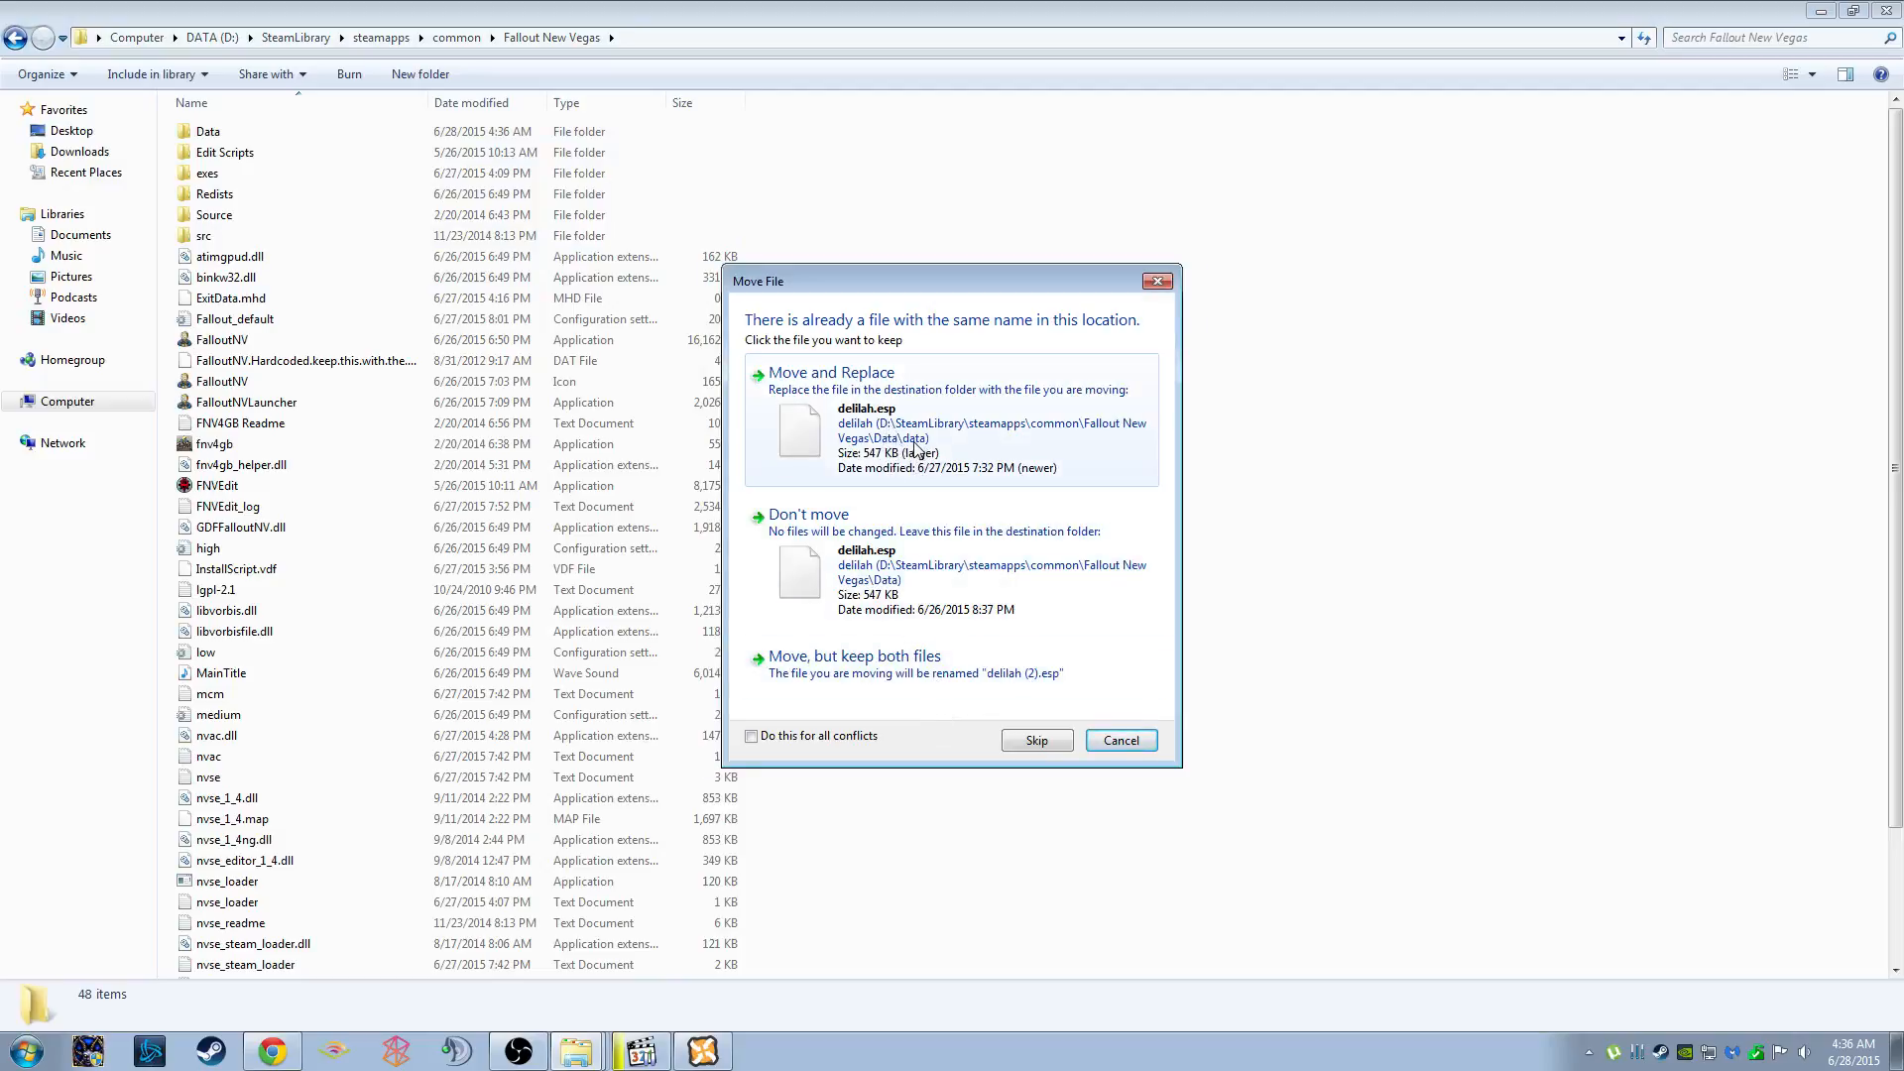
pyautogui.click(915, 448)
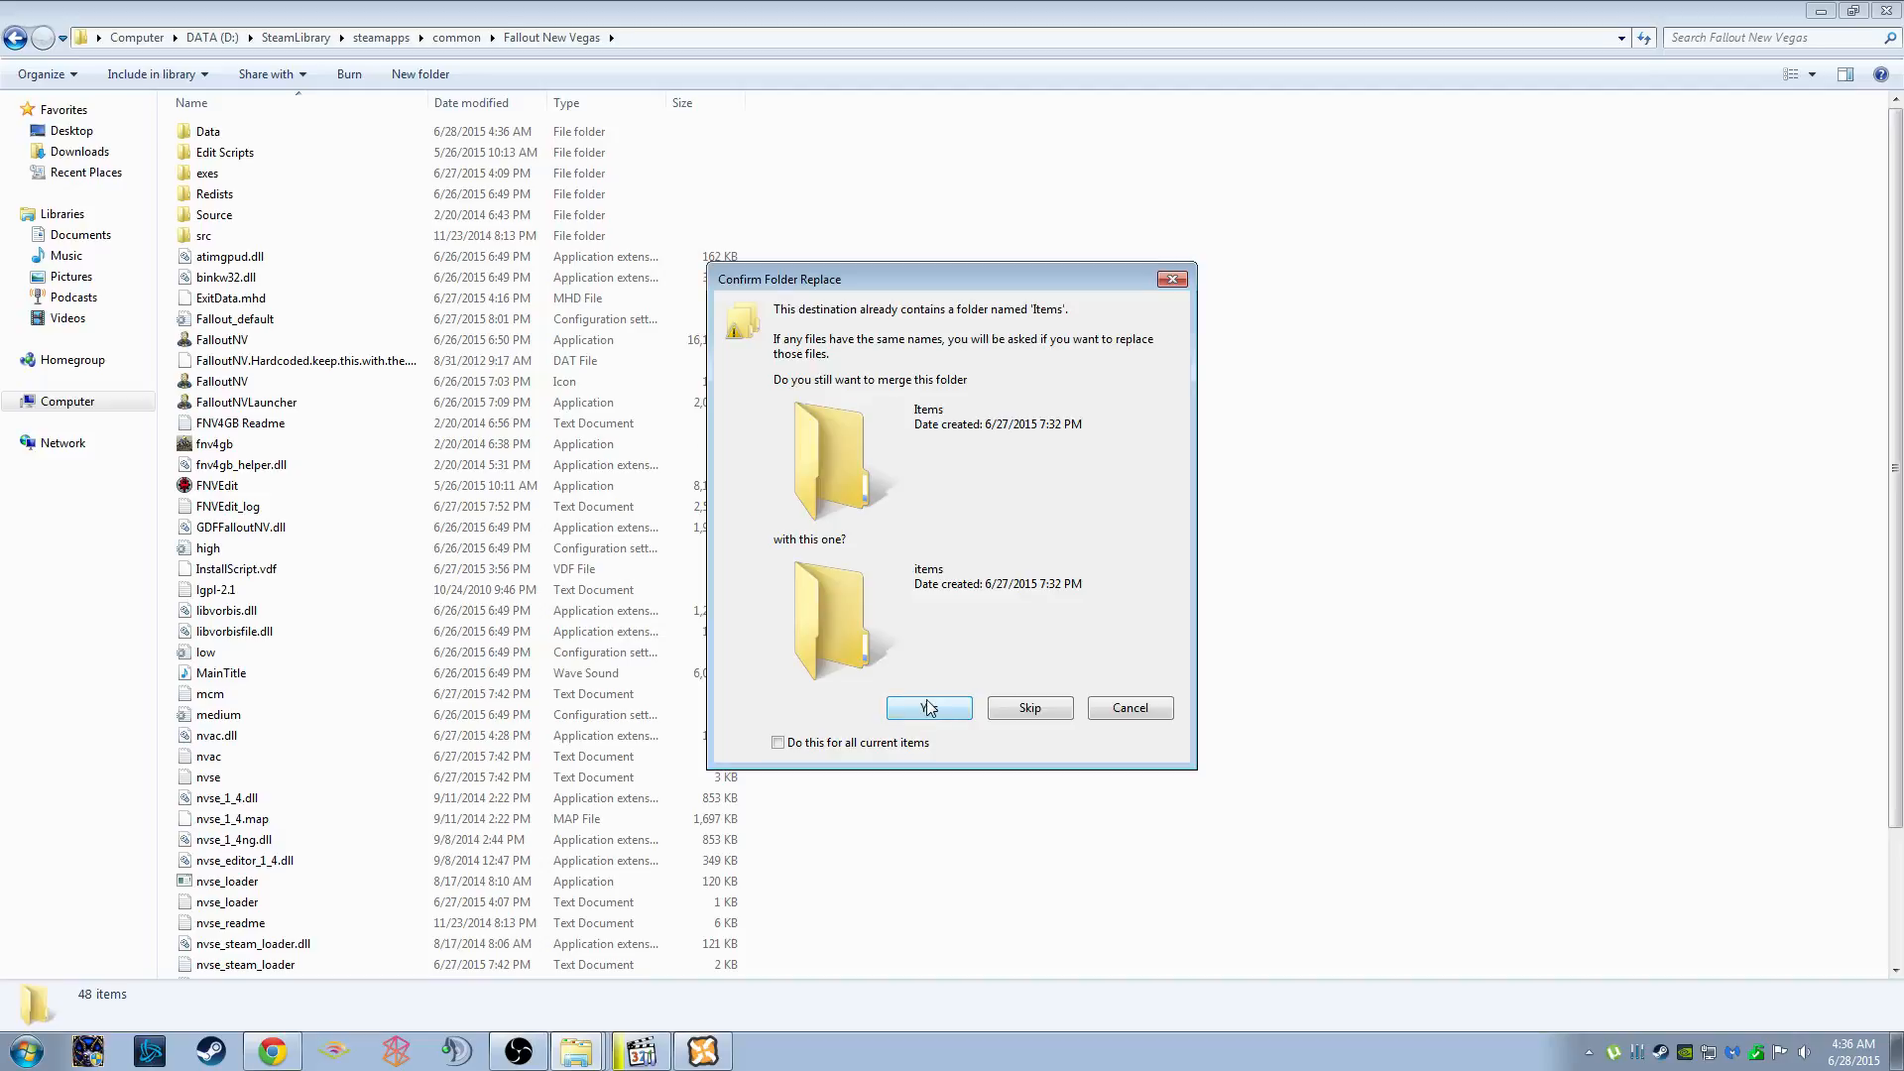
pyautogui.click(927, 707)
pyautogui.click(750, 736)
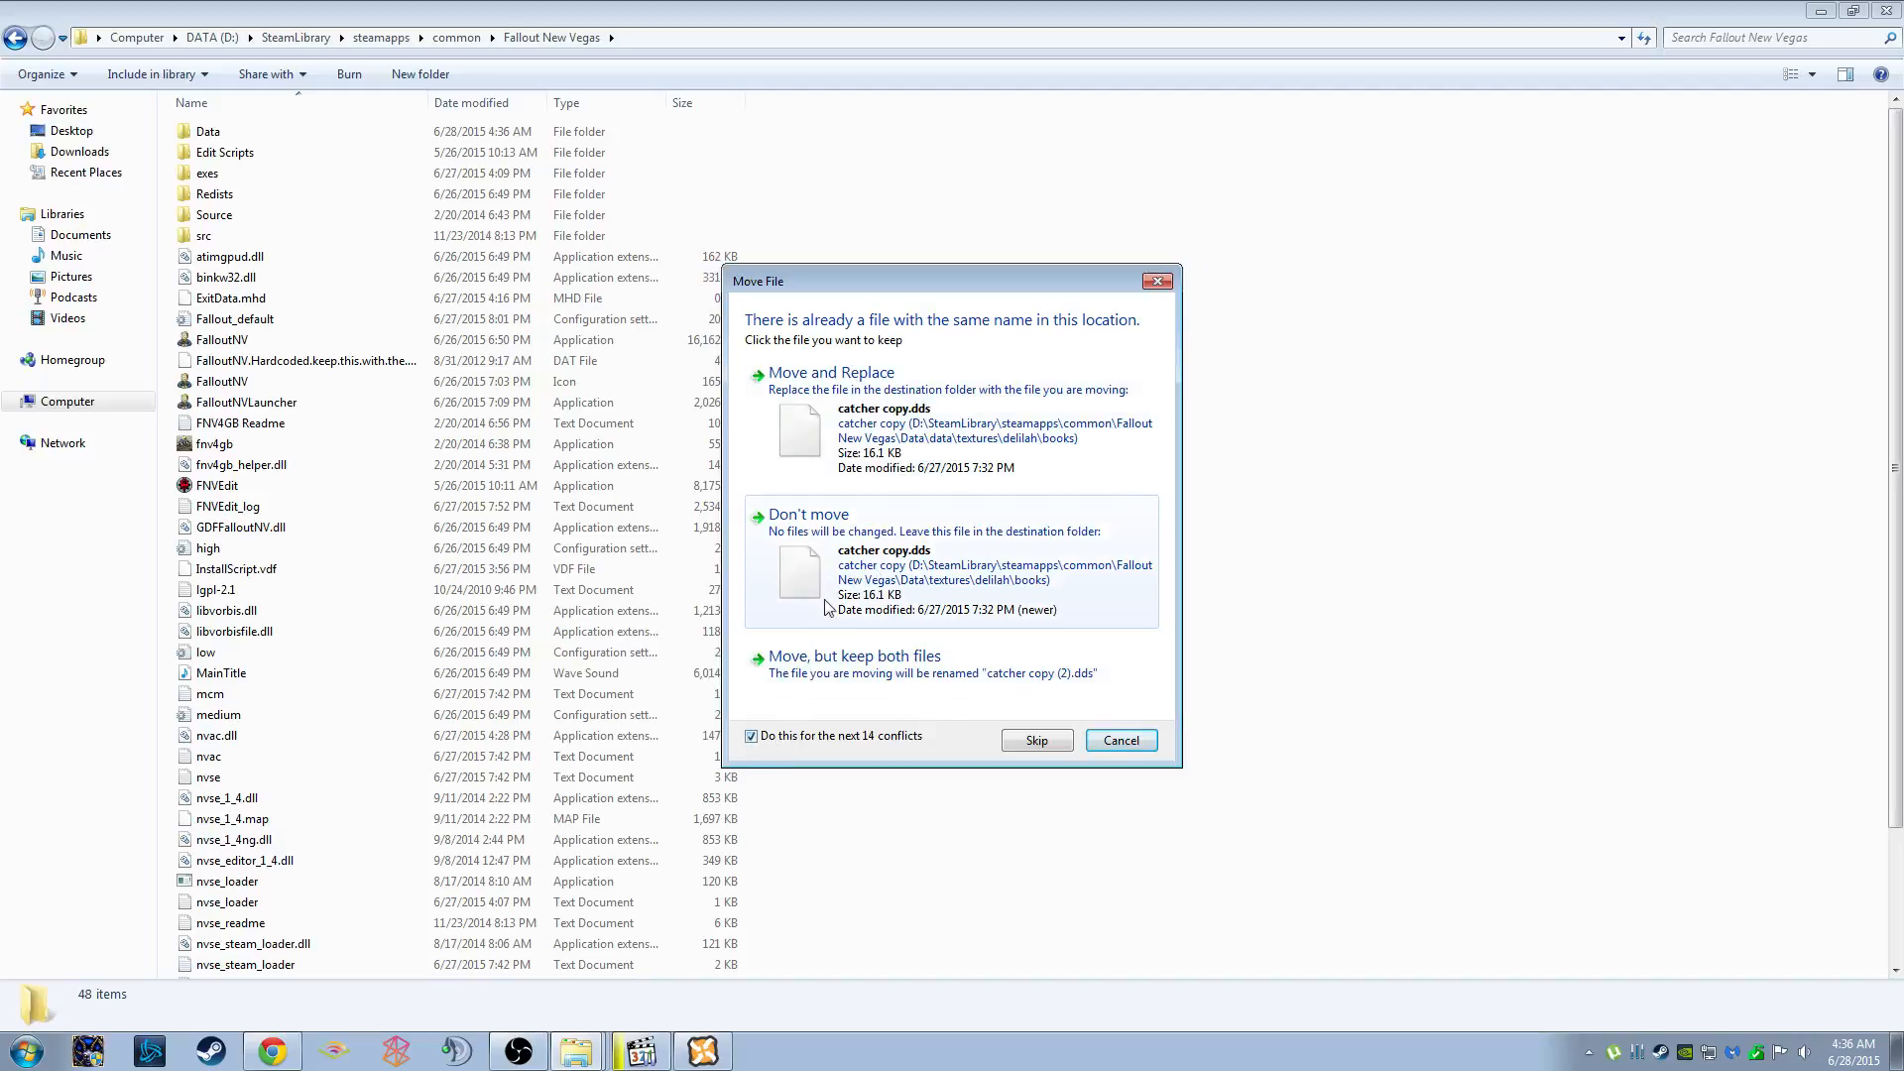
pyautogui.click(811, 466)
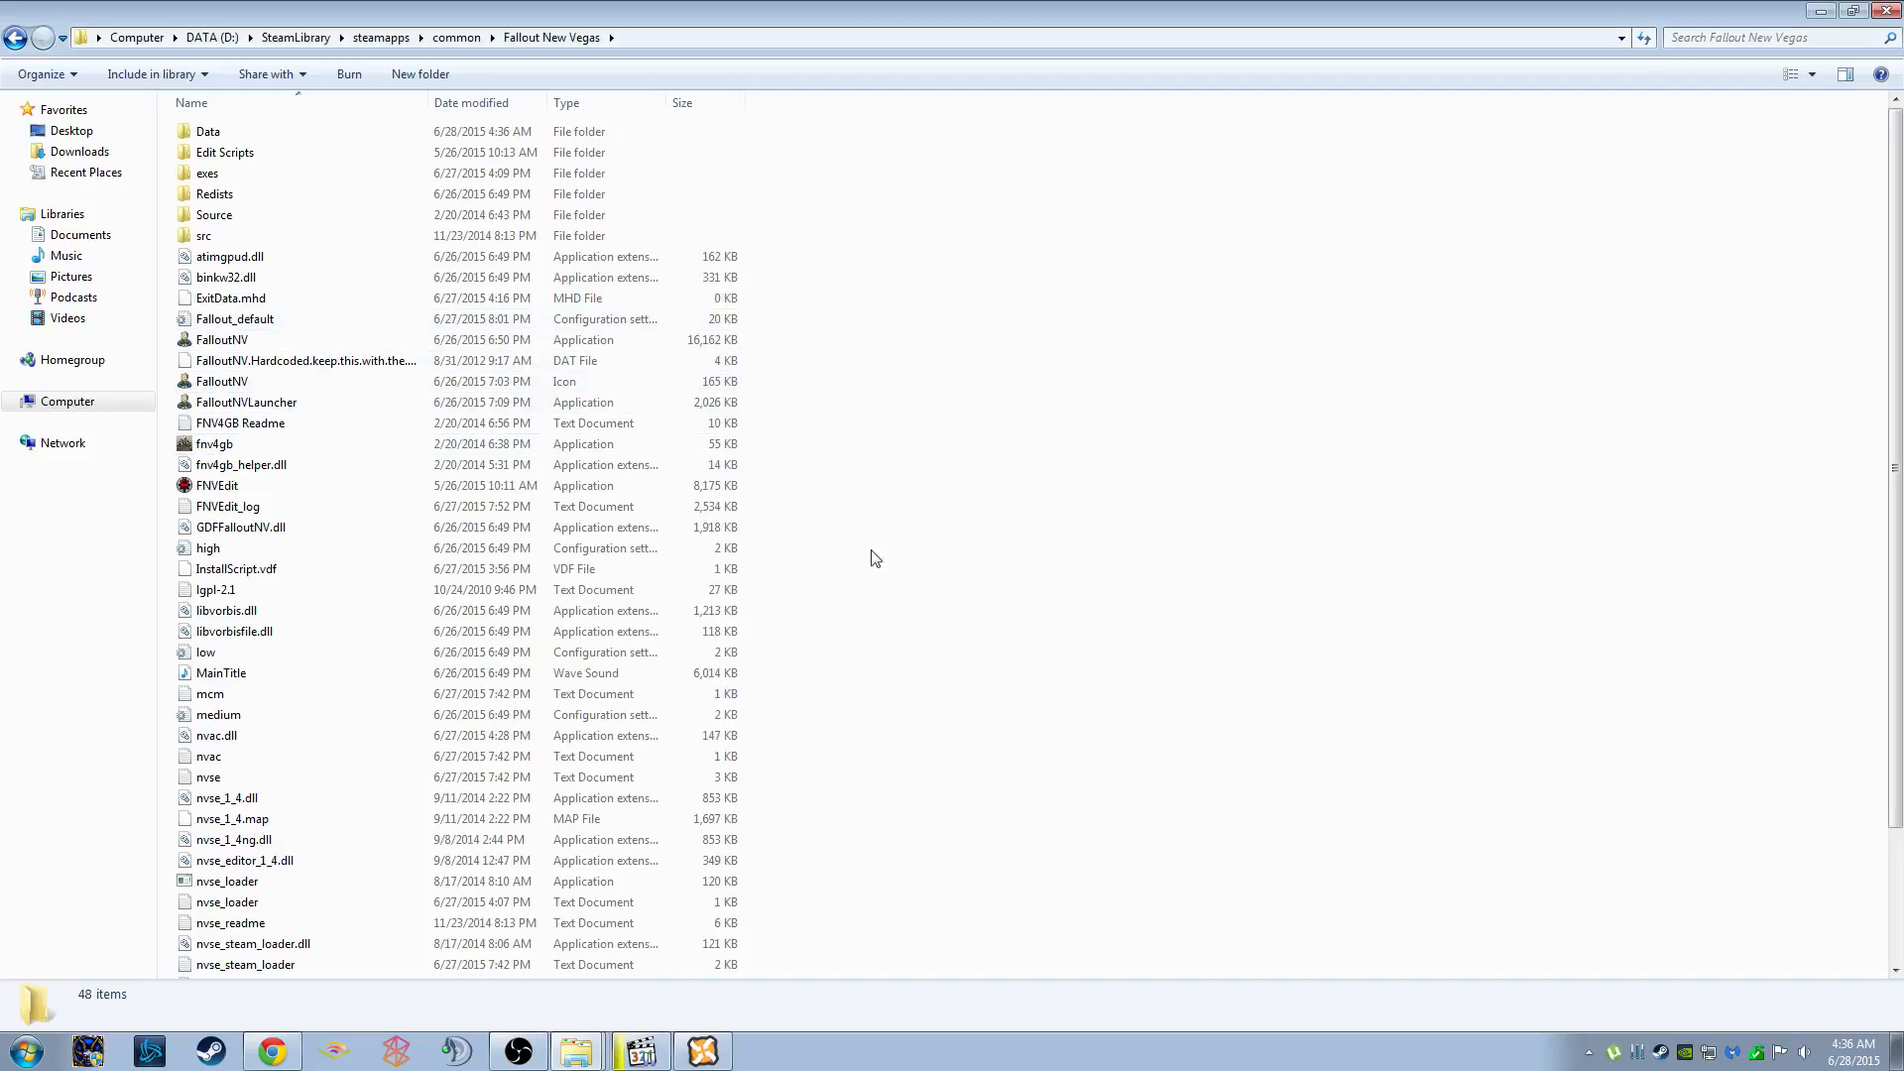
# Delete the emptied nested data folder from the game's main Data folder
pyautogui.hotkey('alt', 'Tab')
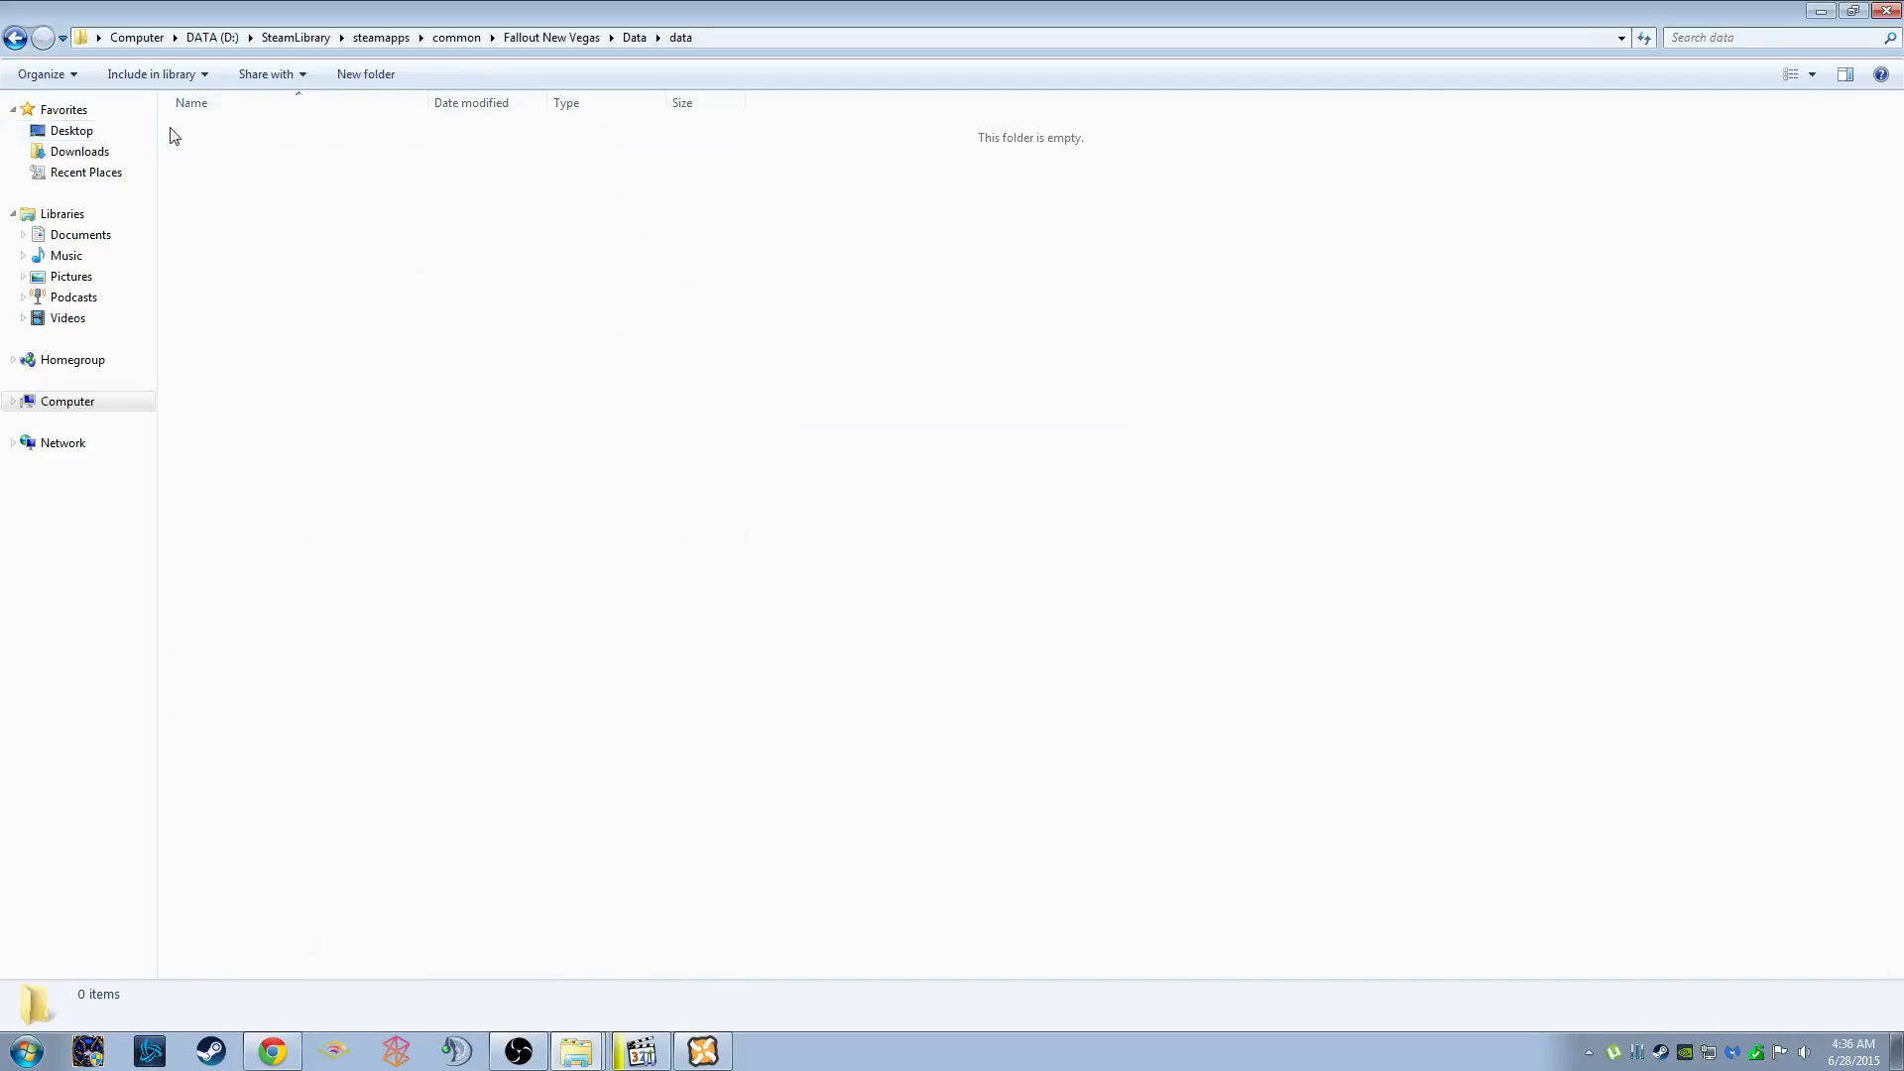
pyautogui.click(13, 40)
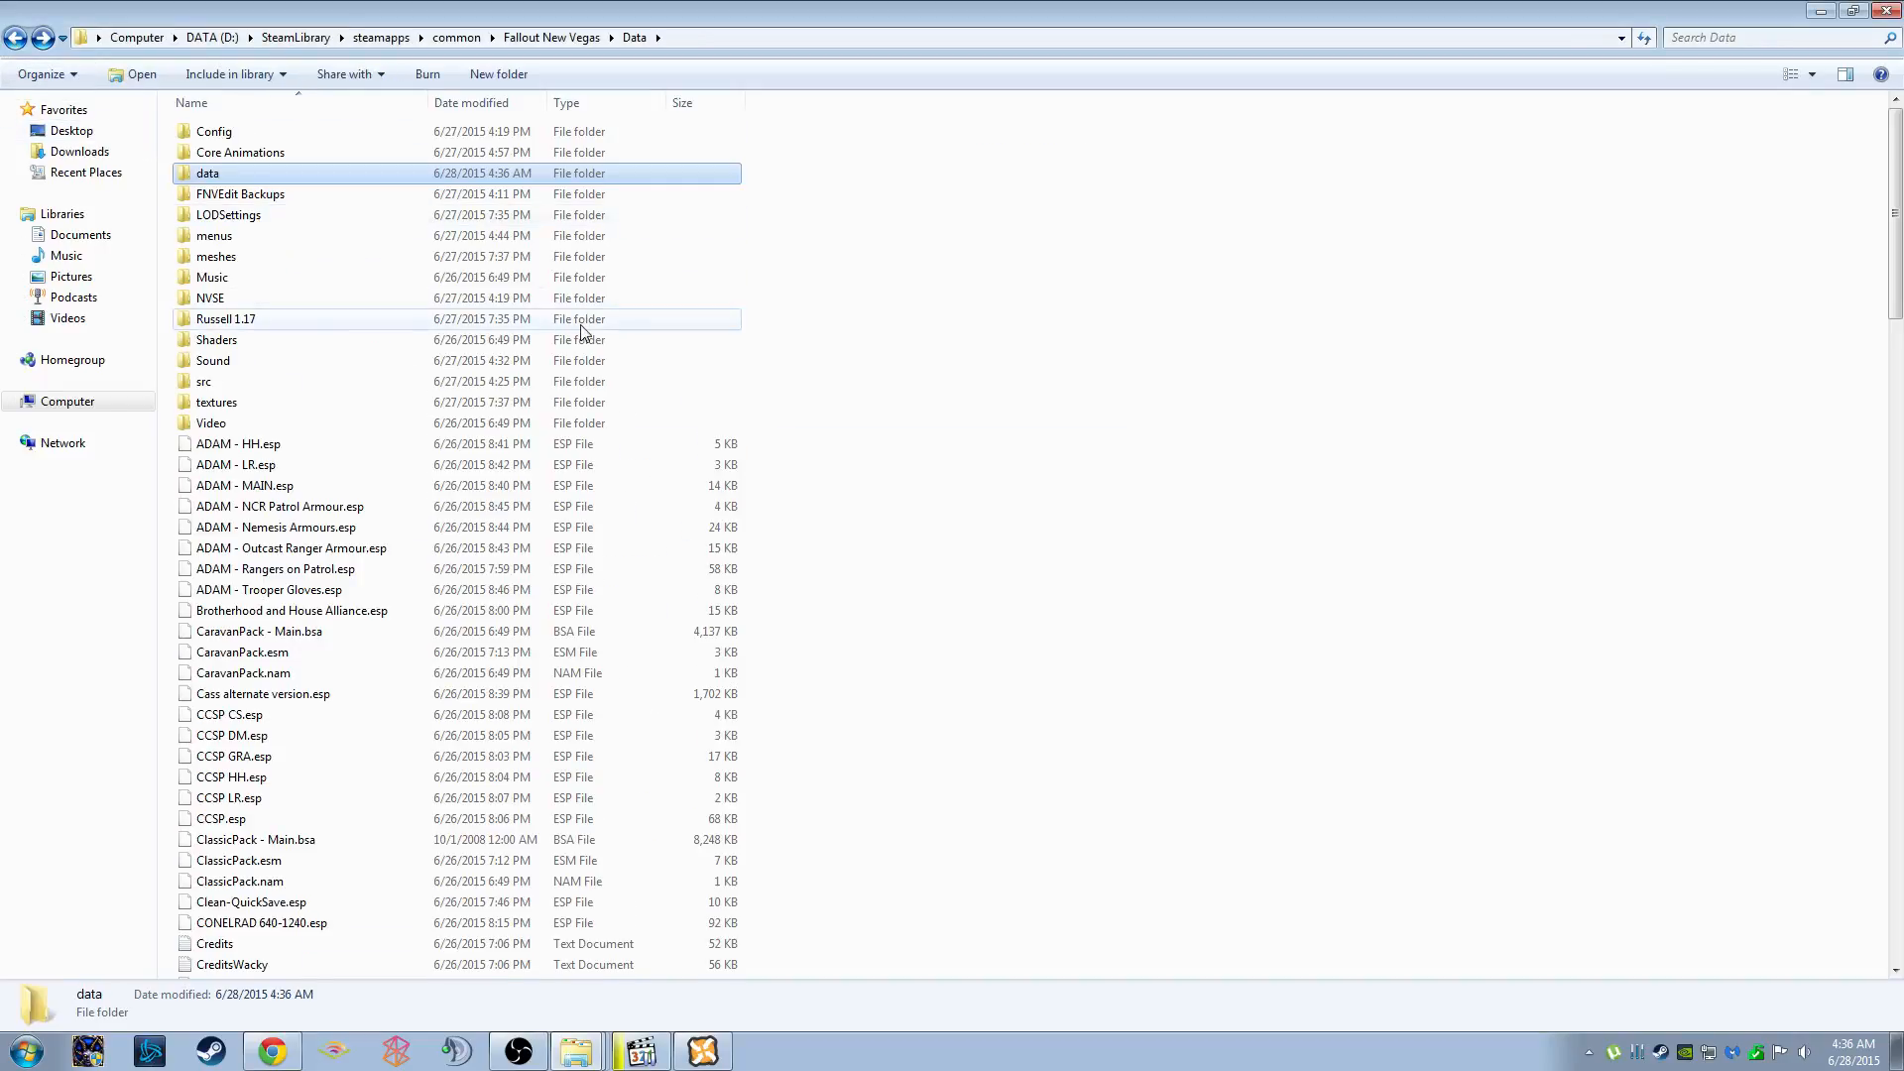
pyautogui.press('Delete')
pyautogui.press('Return')
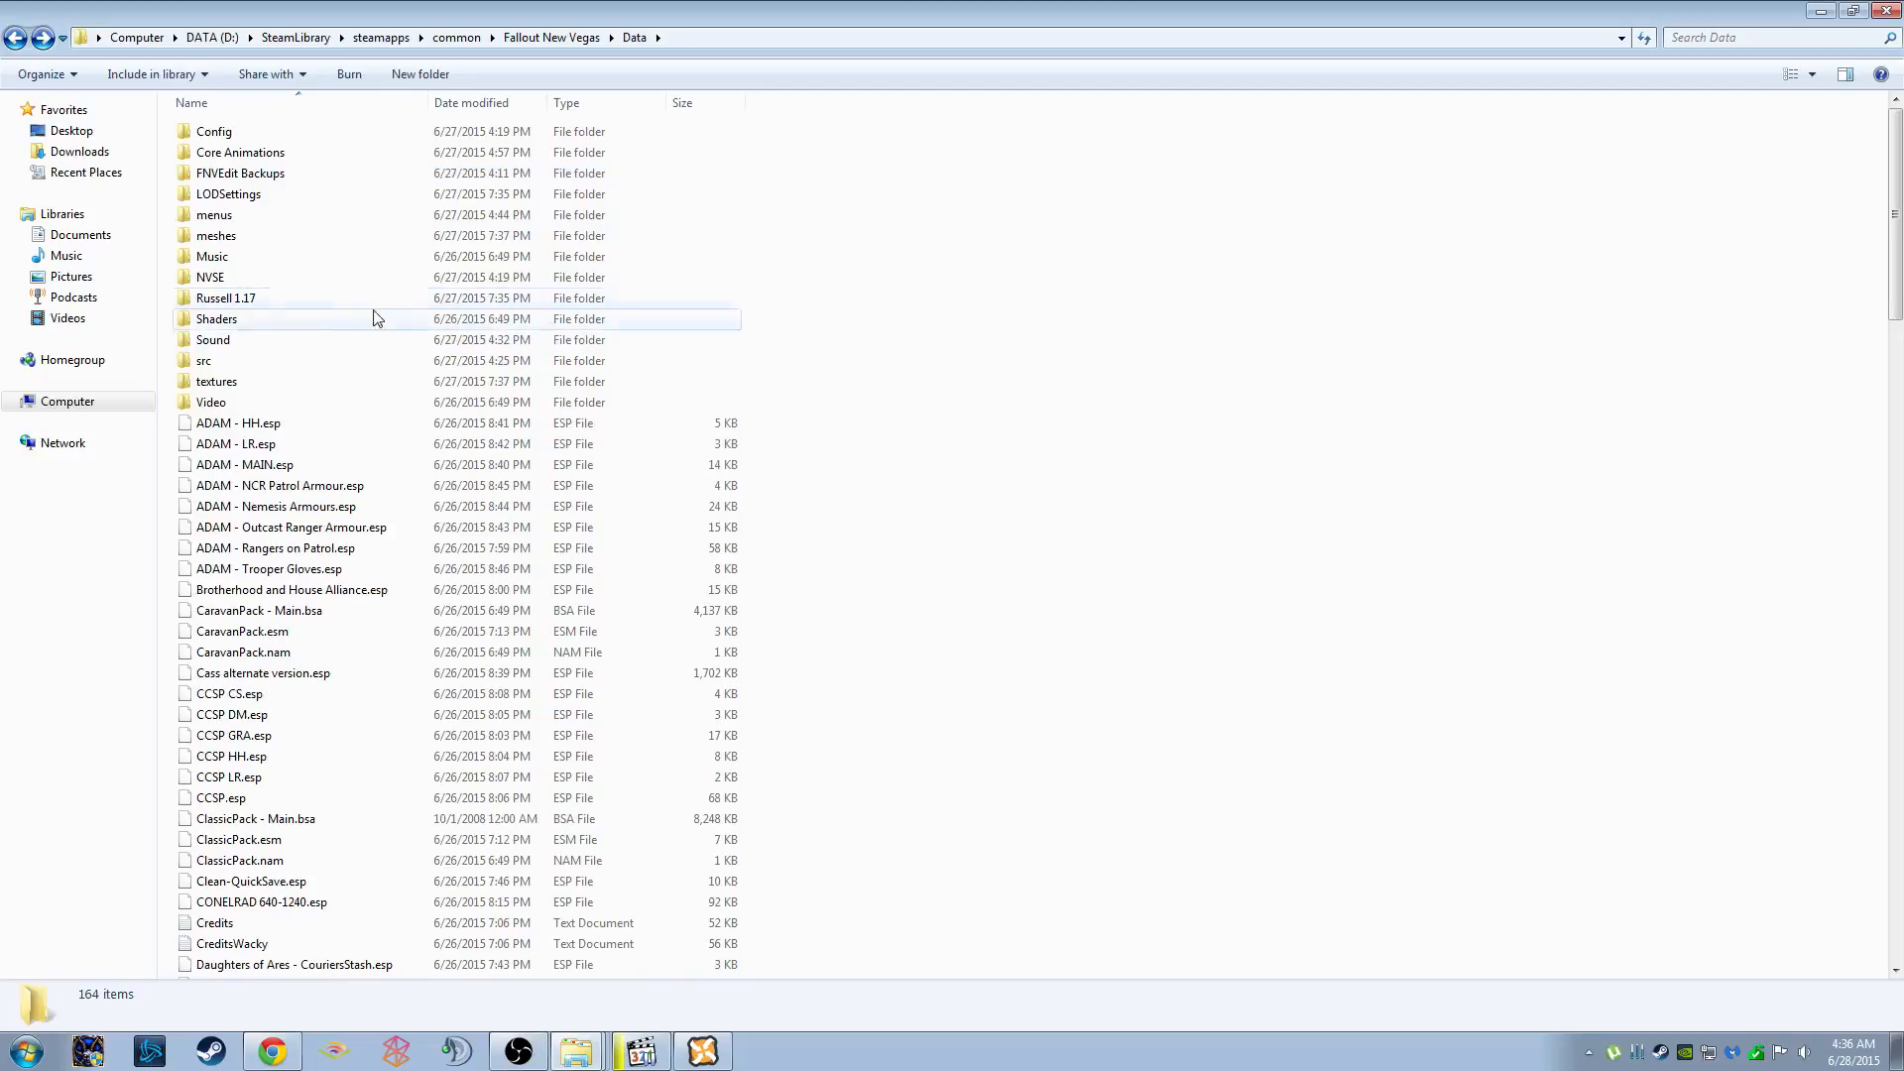
# Switch to Nexus Mod Manager and activate the ADAM MAIN, HH, LR, Outcast Ranger Armour, Nemesis Armours, NCR Patrol Armour and Trooper Gloves plugins
pyautogui.click(707, 1051)
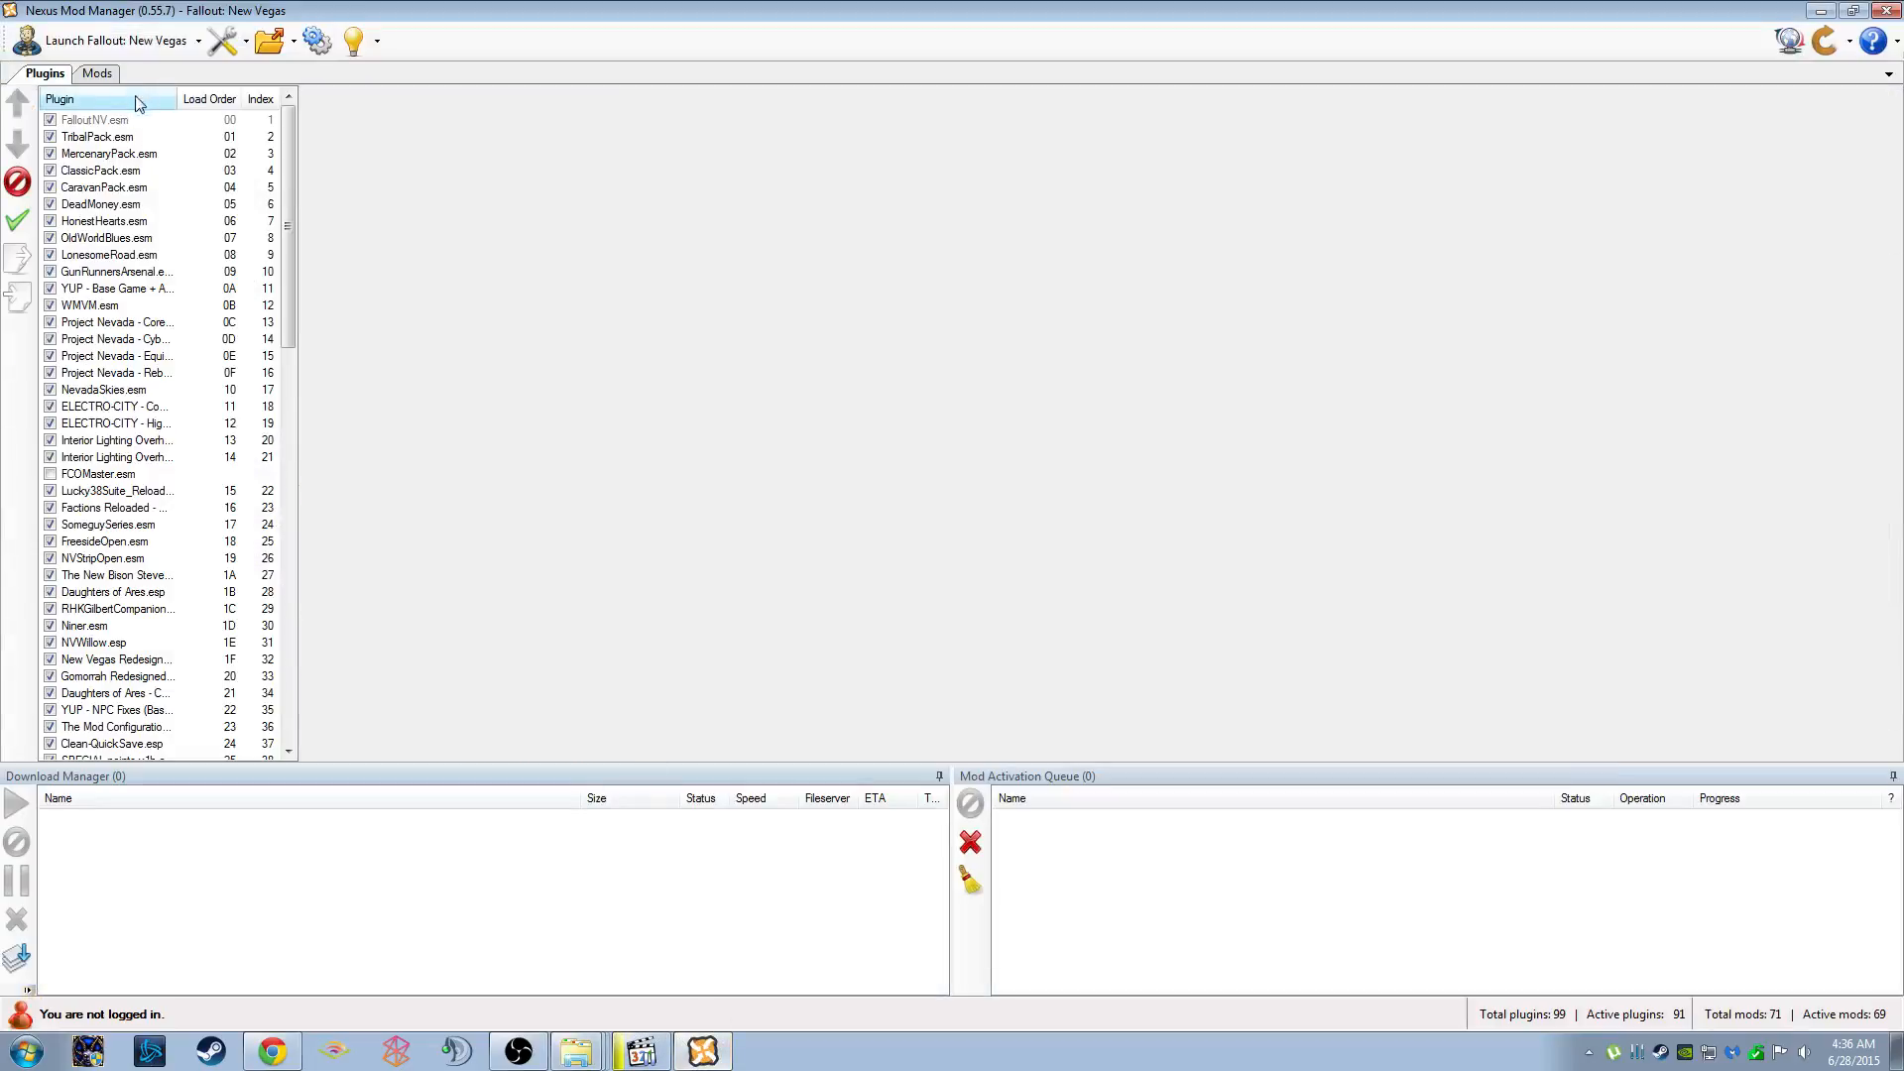
pyautogui.moveTo(299, 297); pyautogui.dragTo(1022, 436)
pyautogui.moveTo(1003, 279); pyautogui.dragTo(1012, 674)
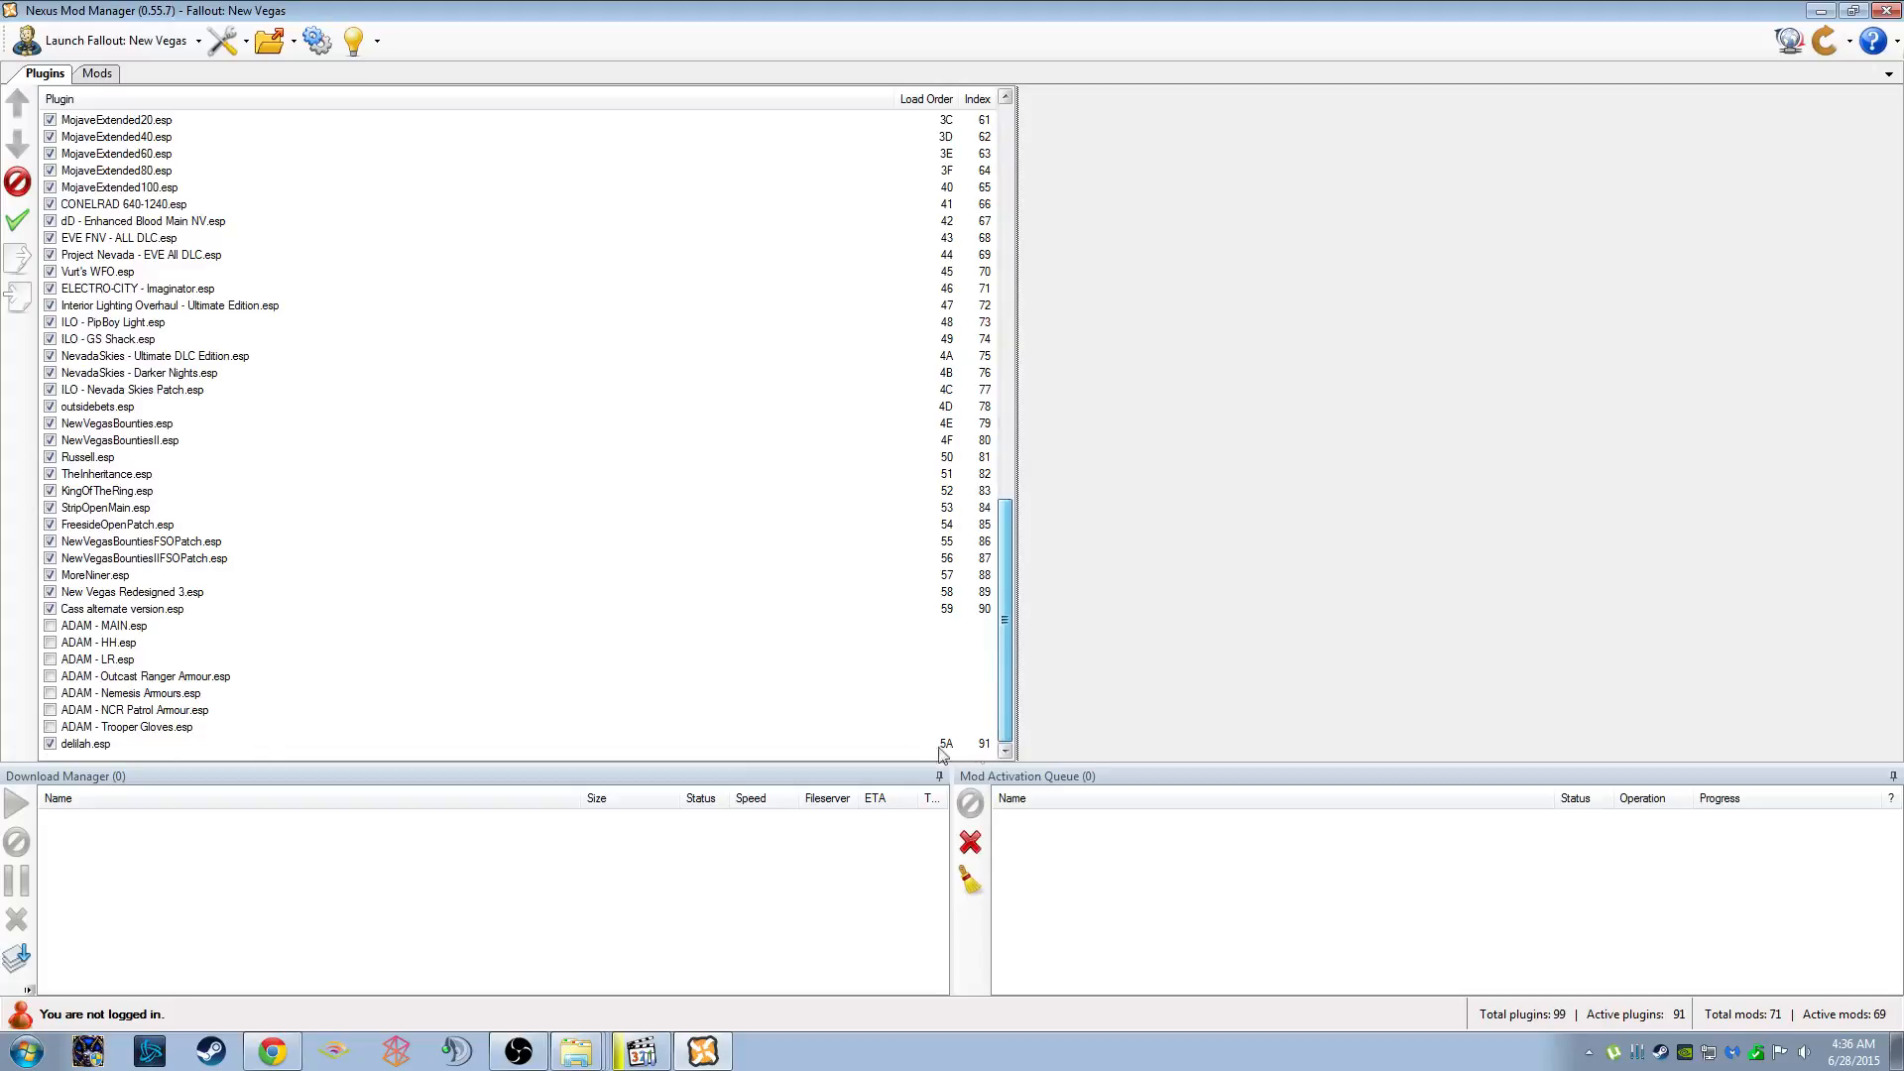
pyautogui.click(51, 628)
pyautogui.click(51, 642)
pyautogui.click(51, 659)
pyautogui.click(50, 677)
pyautogui.click(51, 693)
pyautogui.click(51, 710)
pyautogui.click(50, 727)
# Move the seven newly activated ADAM plugins, from MAIN to Trooper Gloves, directly above ADAM - Rangers on Patrol.esp in the load order
pyautogui.click(109, 727)
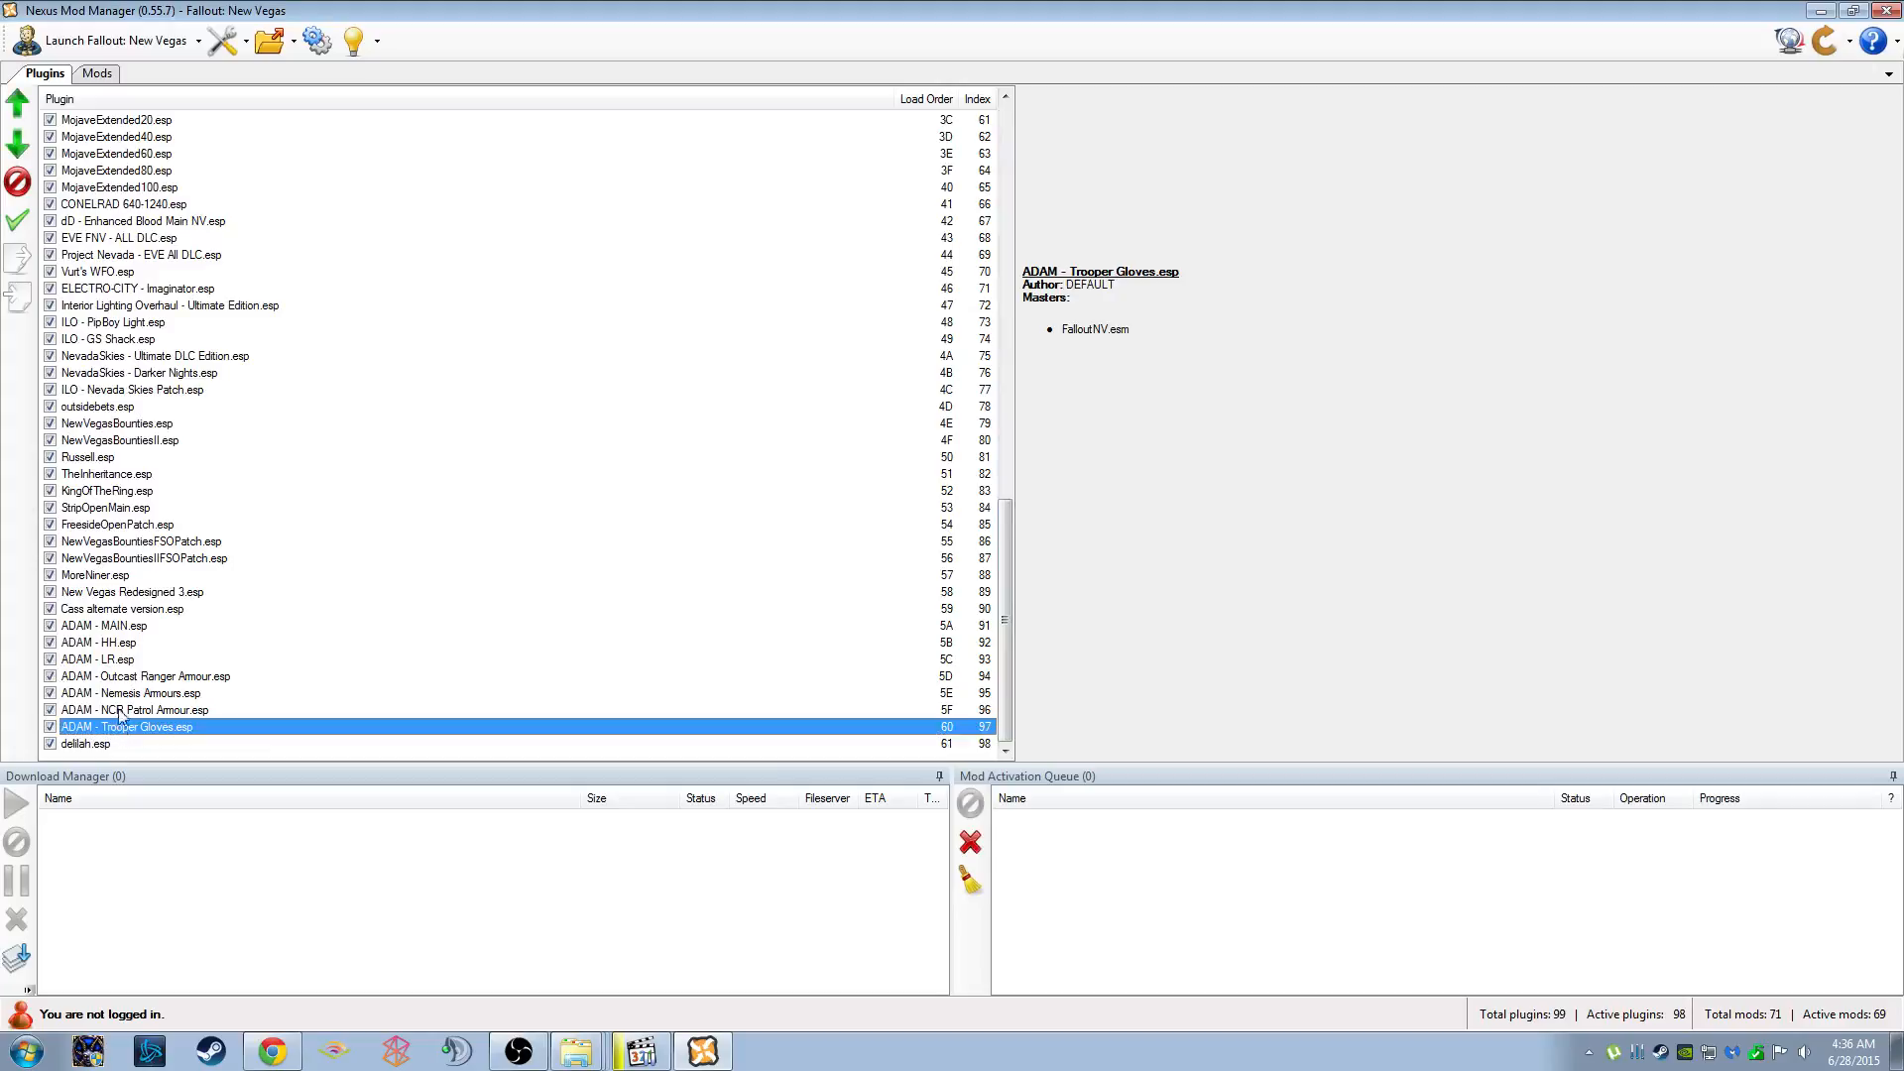
pyautogui.keyDown('shift'); pyautogui.click(114, 626); pyautogui.keyUp('shift')
pyautogui.scroll(5, 159, 650)
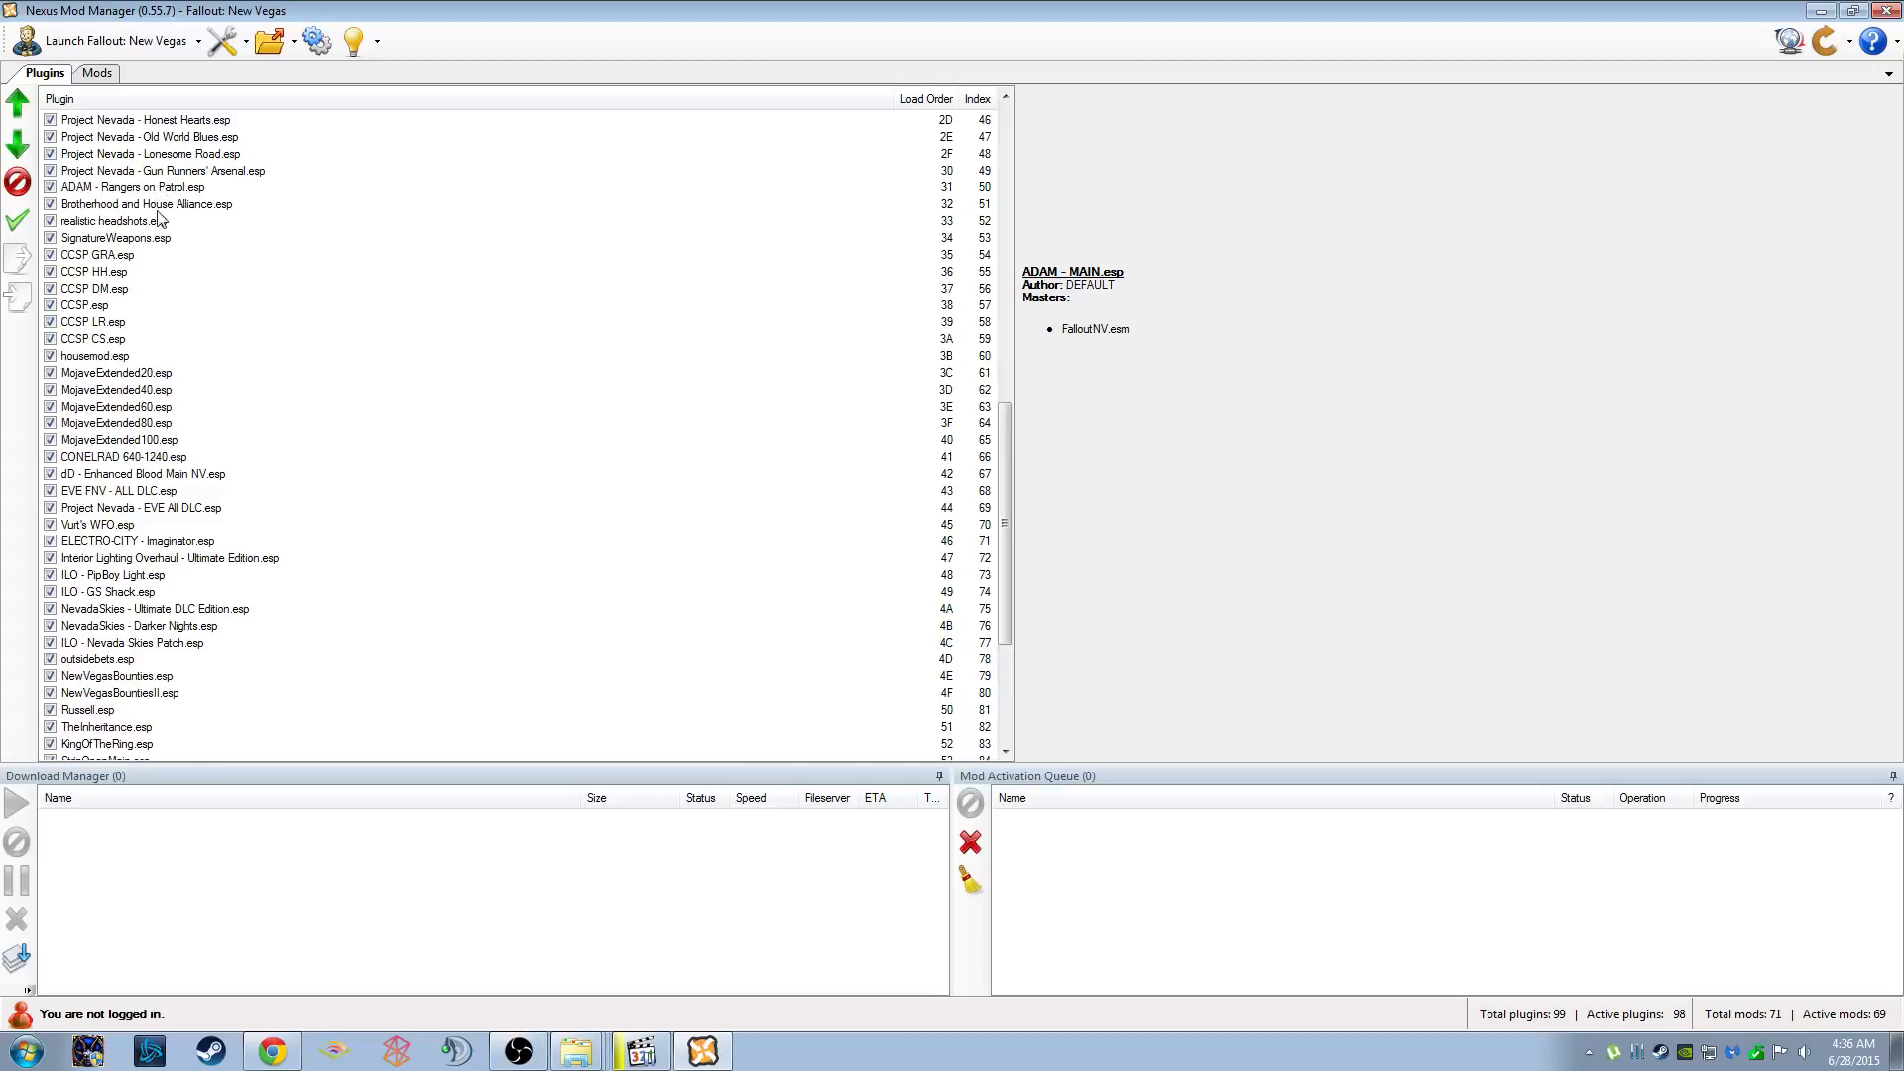
pyautogui.scroll(1, 149, 241)
pyautogui.scroll(1, 139, 241)
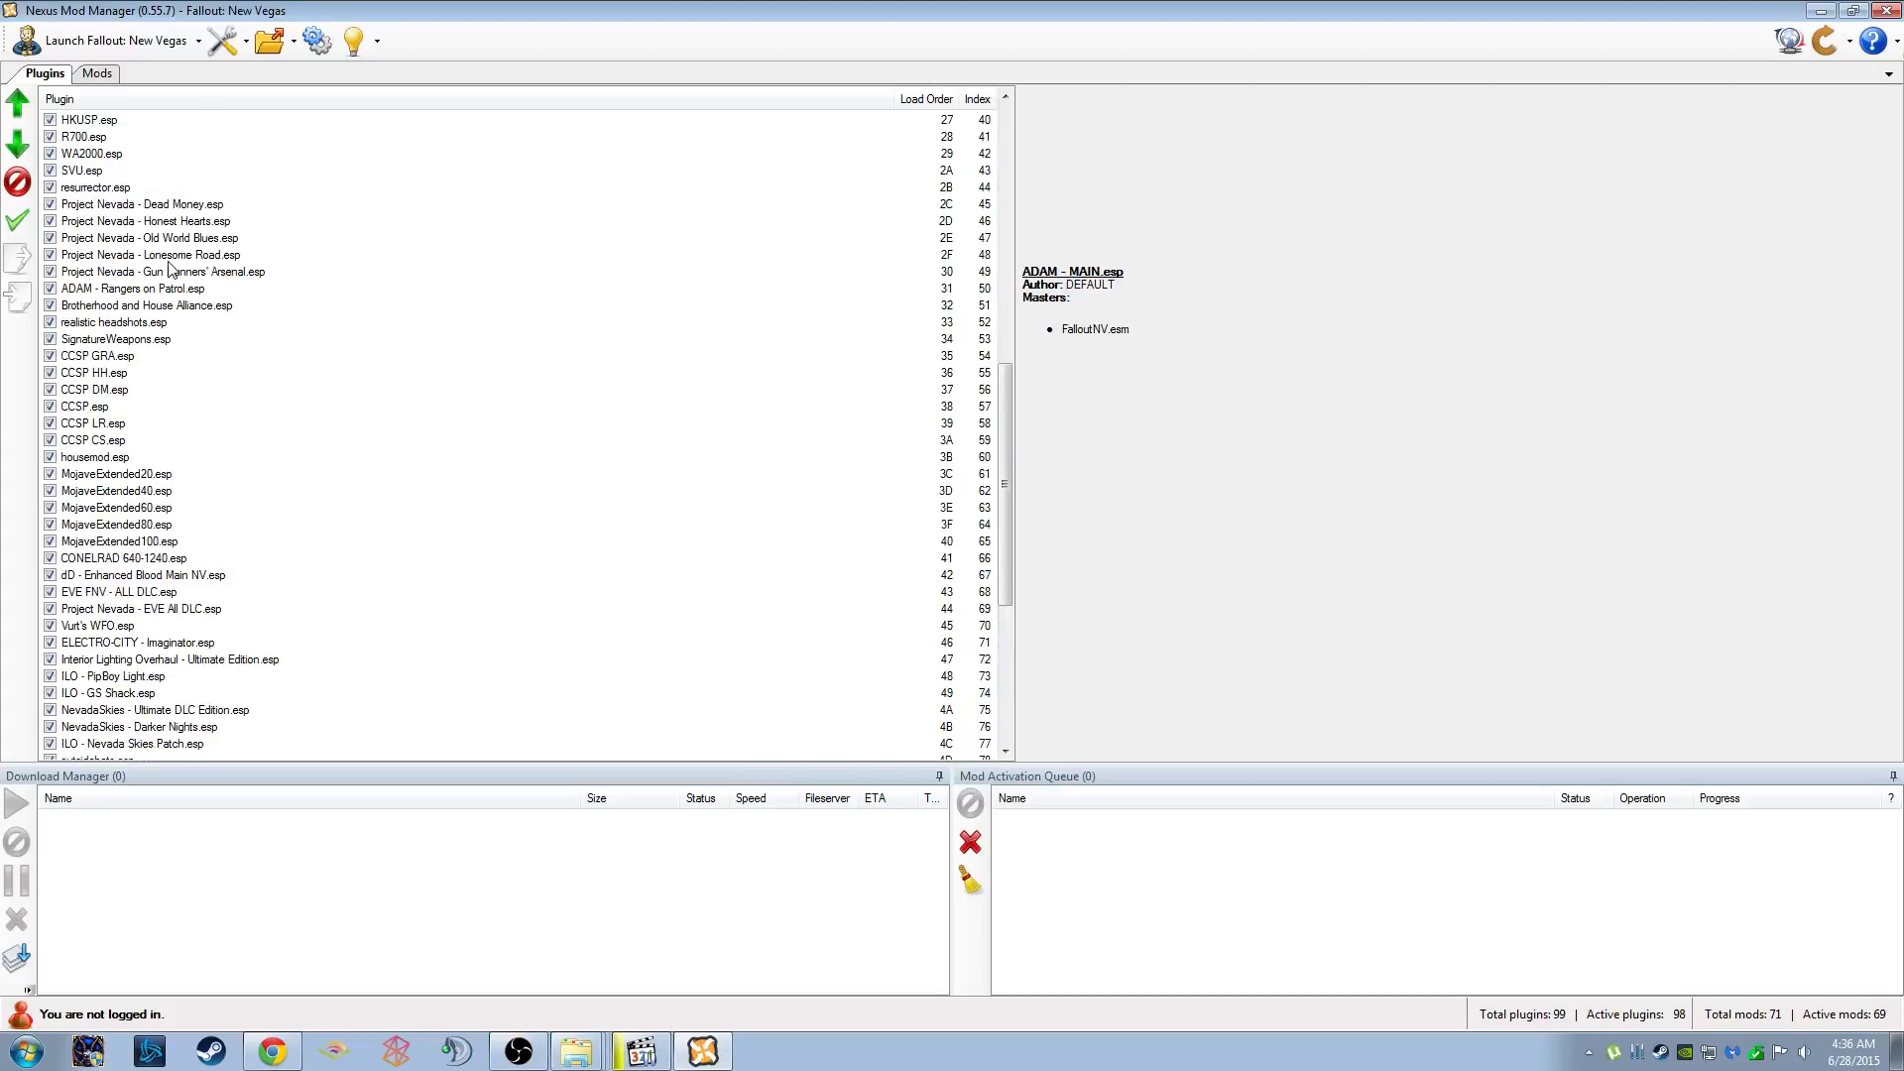
pyautogui.scroll(-4, 254, 480)
pyautogui.scroll(-2, 147, 609)
pyautogui.moveTo(140, 680); pyautogui.dragTo(270, 274)
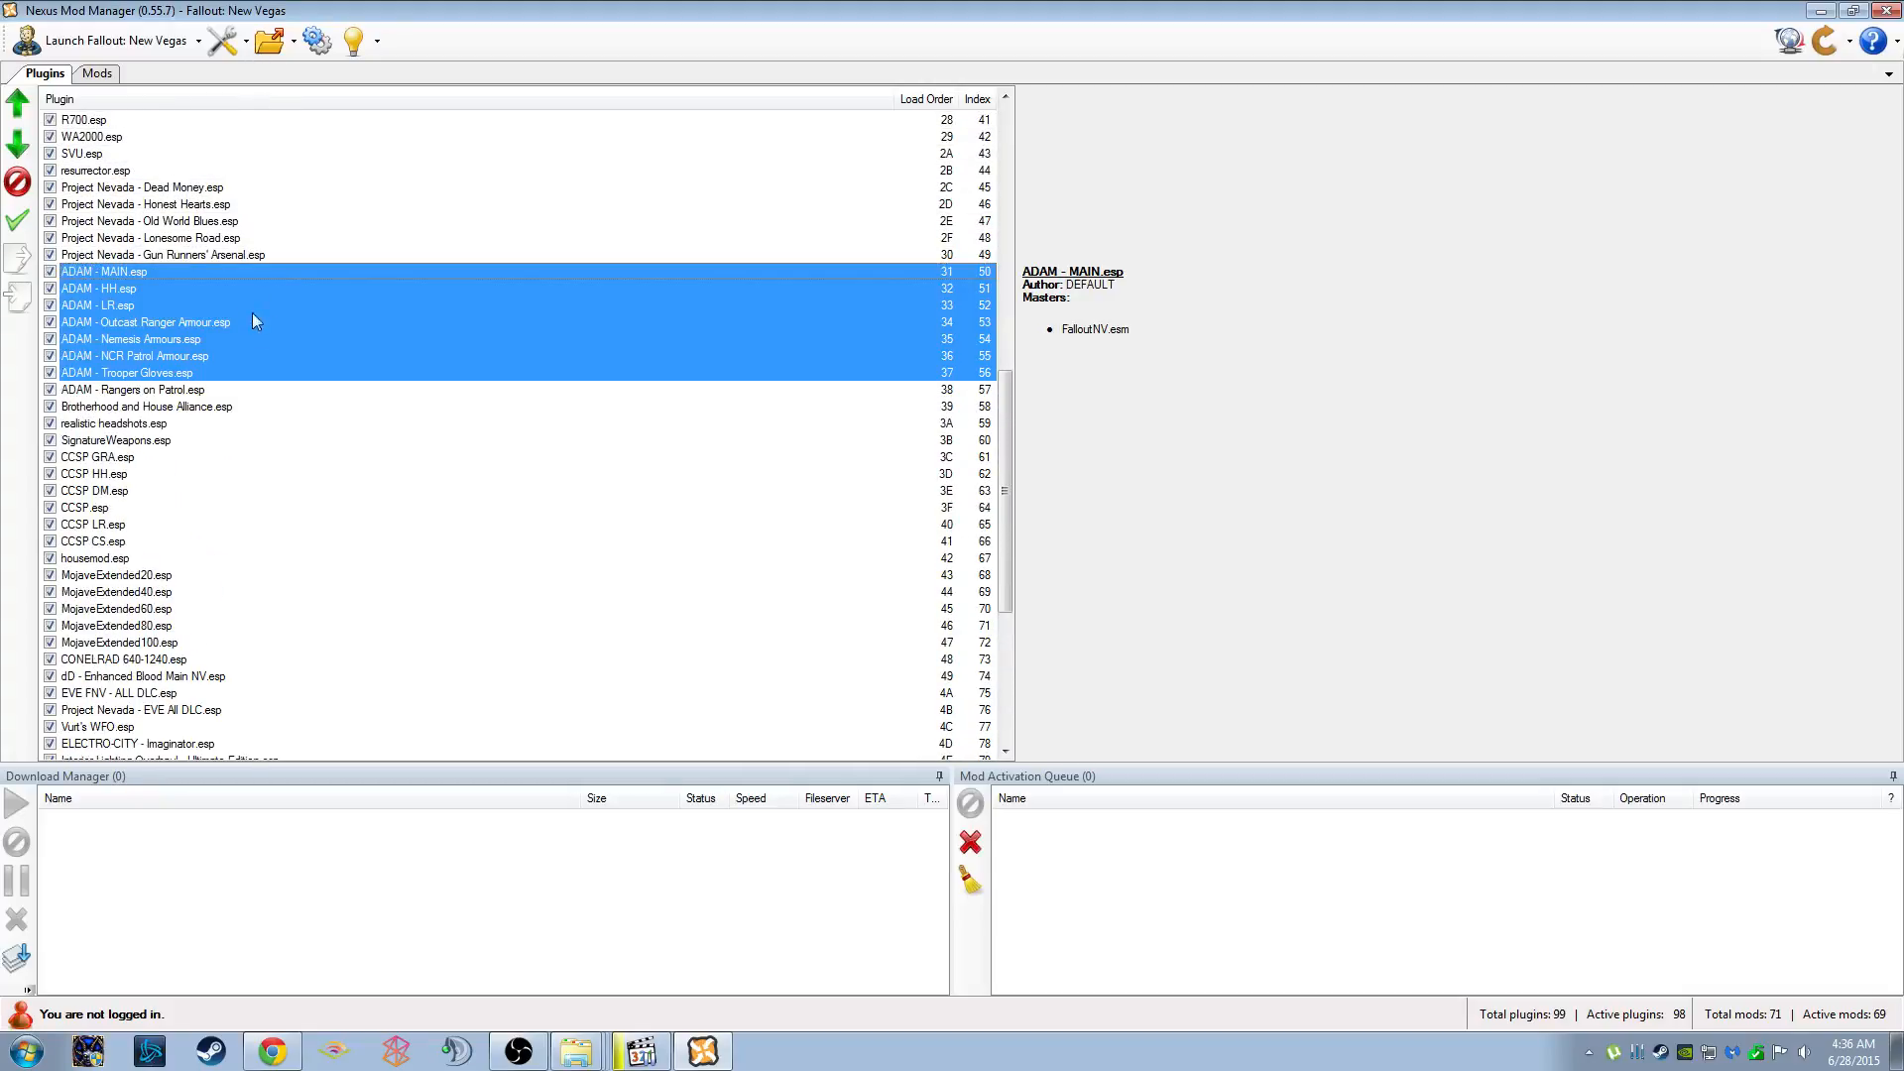
# Check the order and required masters of each ADAM plugin, from ADAM - MAIN.esp through ADAM - Rangers on Patrol.esp
pyautogui.click(184, 406)
pyautogui.click(155, 273)
pyautogui.click(157, 291)
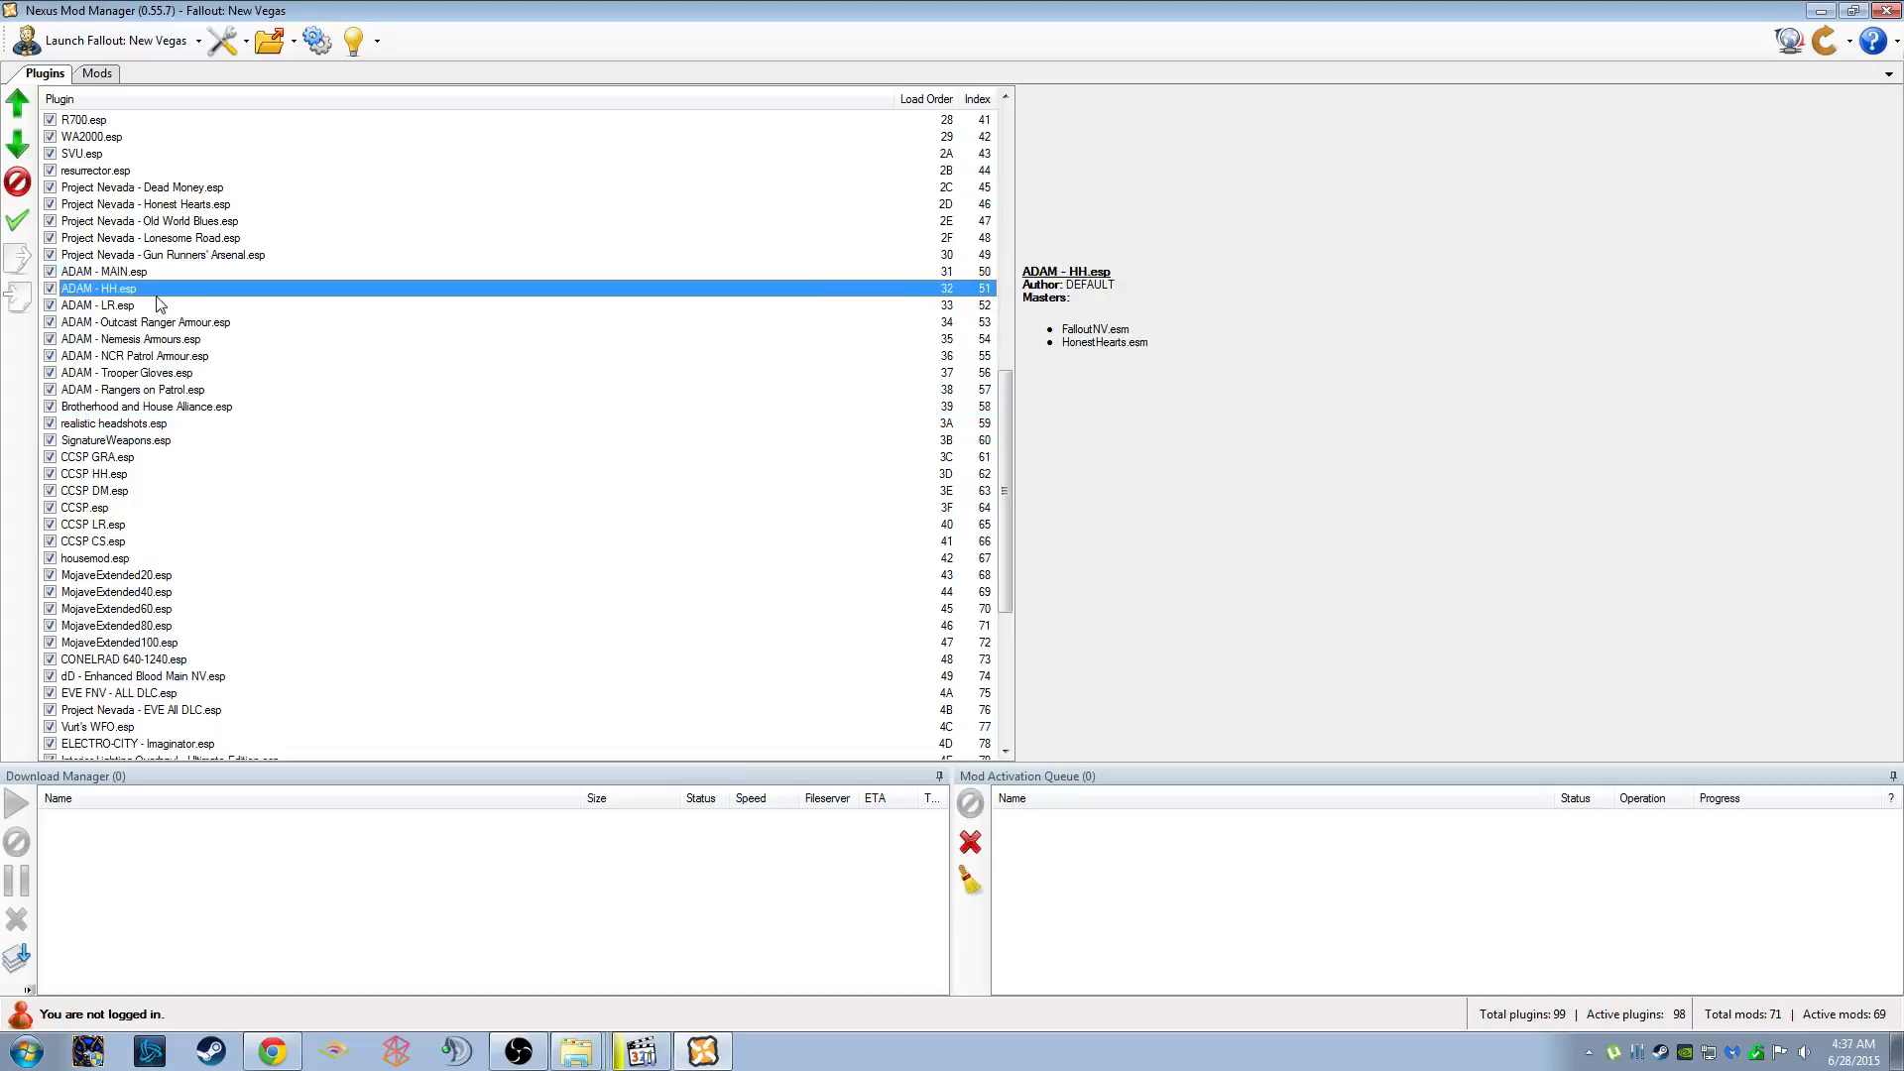
pyautogui.click(159, 308)
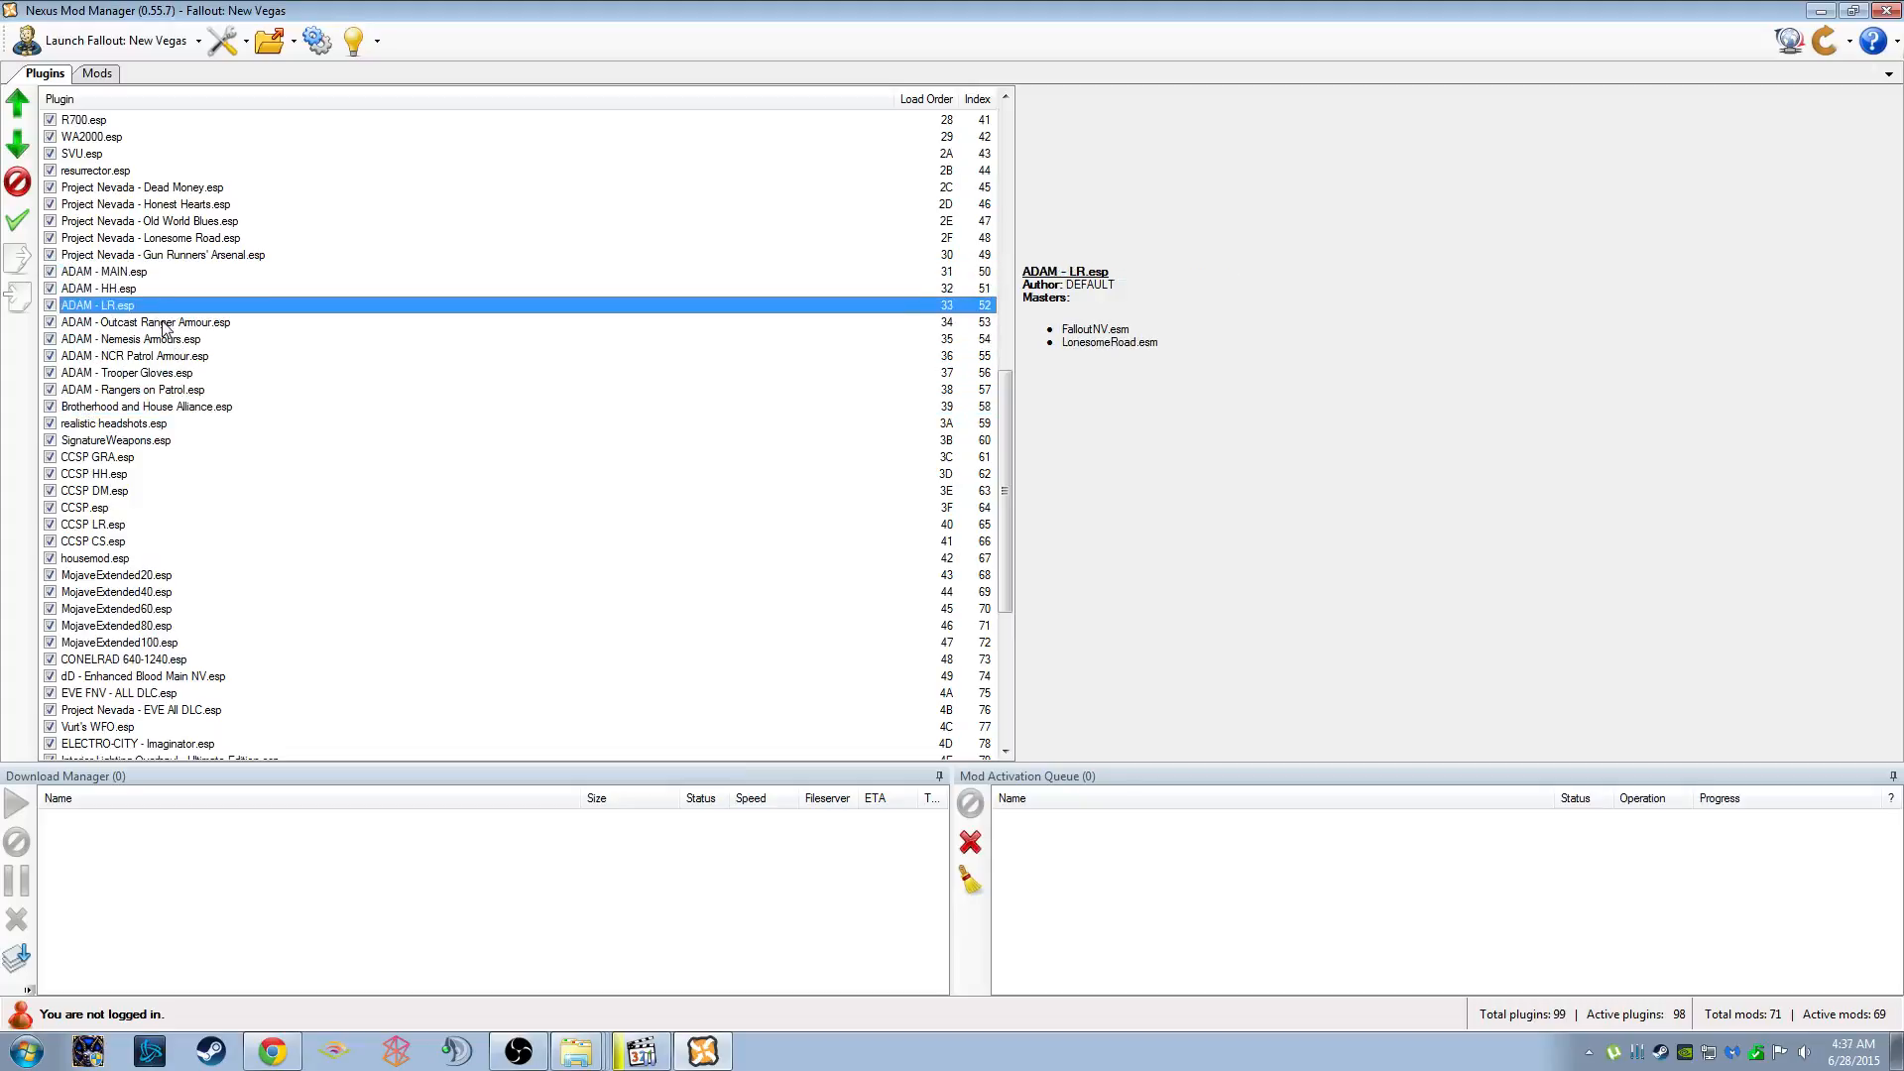
pyautogui.click(164, 322)
pyautogui.click(165, 343)
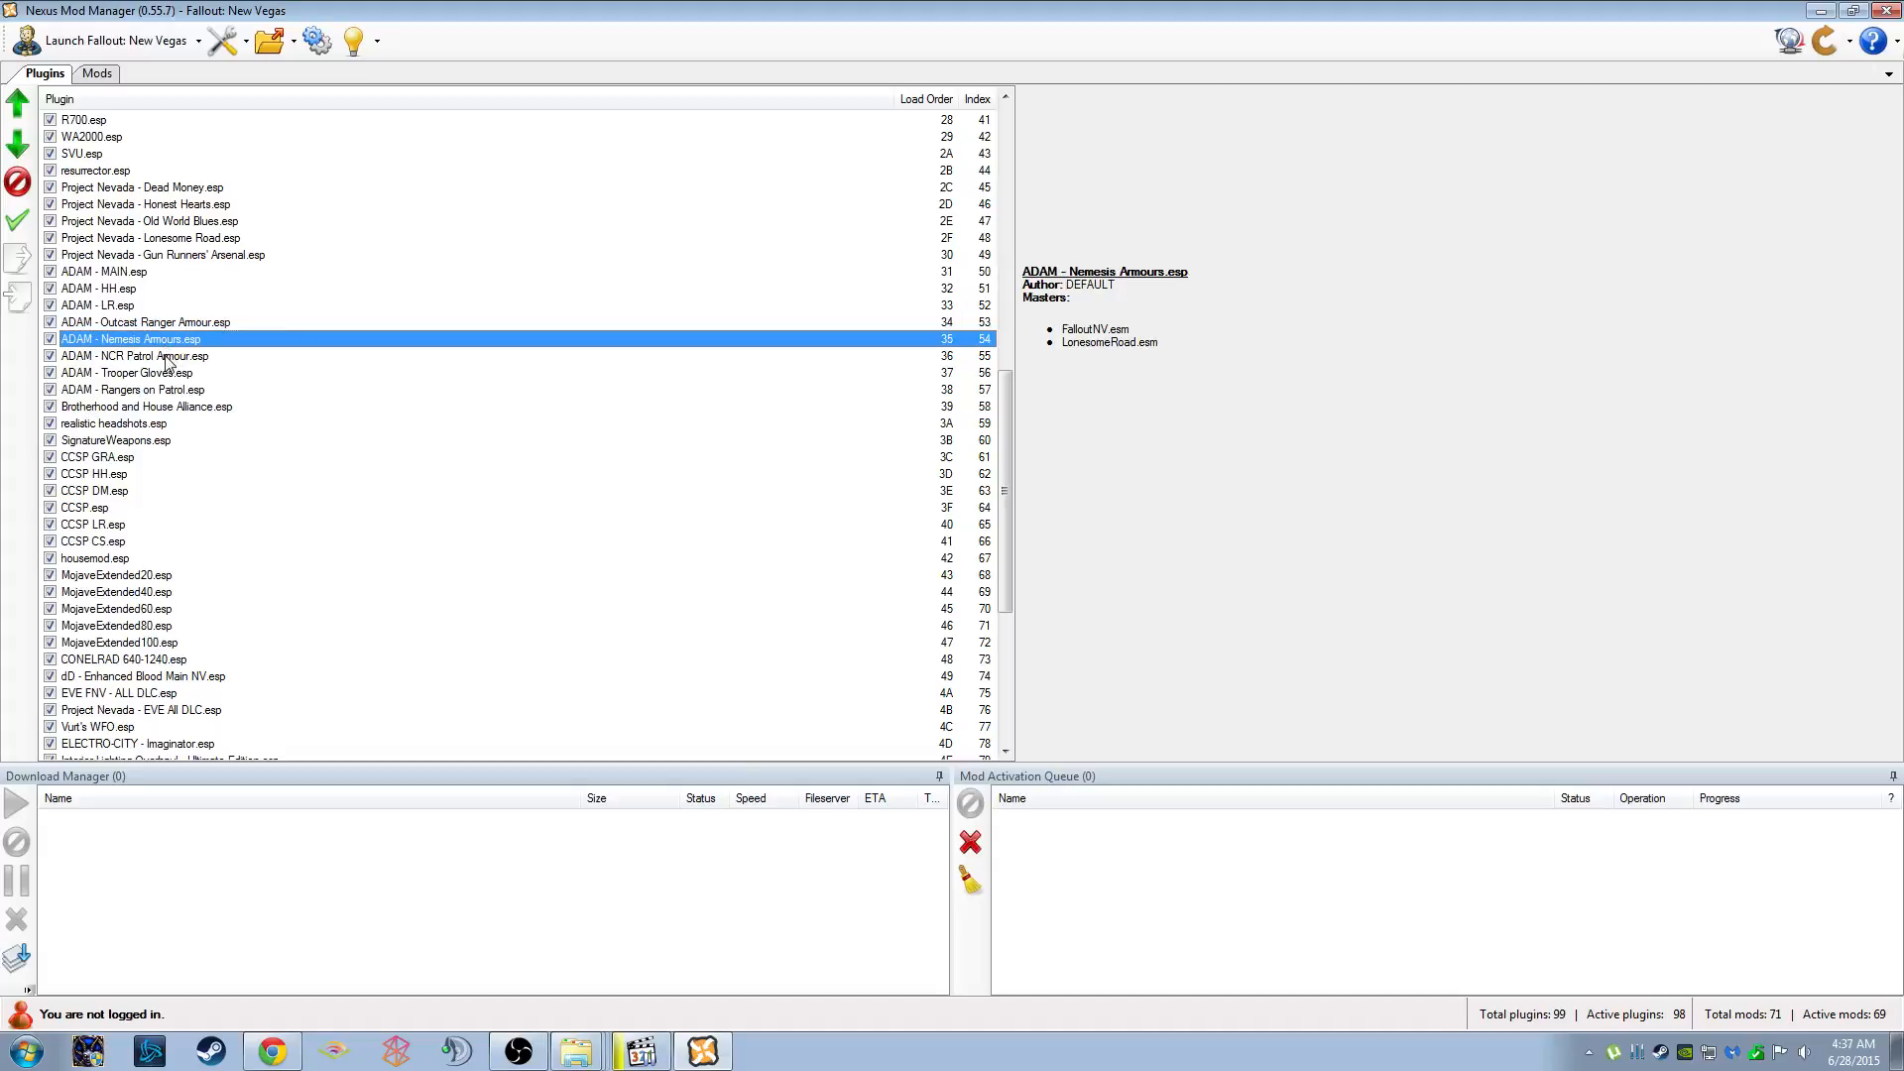
pyautogui.click(166, 357)
pyautogui.click(163, 373)
pyautogui.click(164, 391)
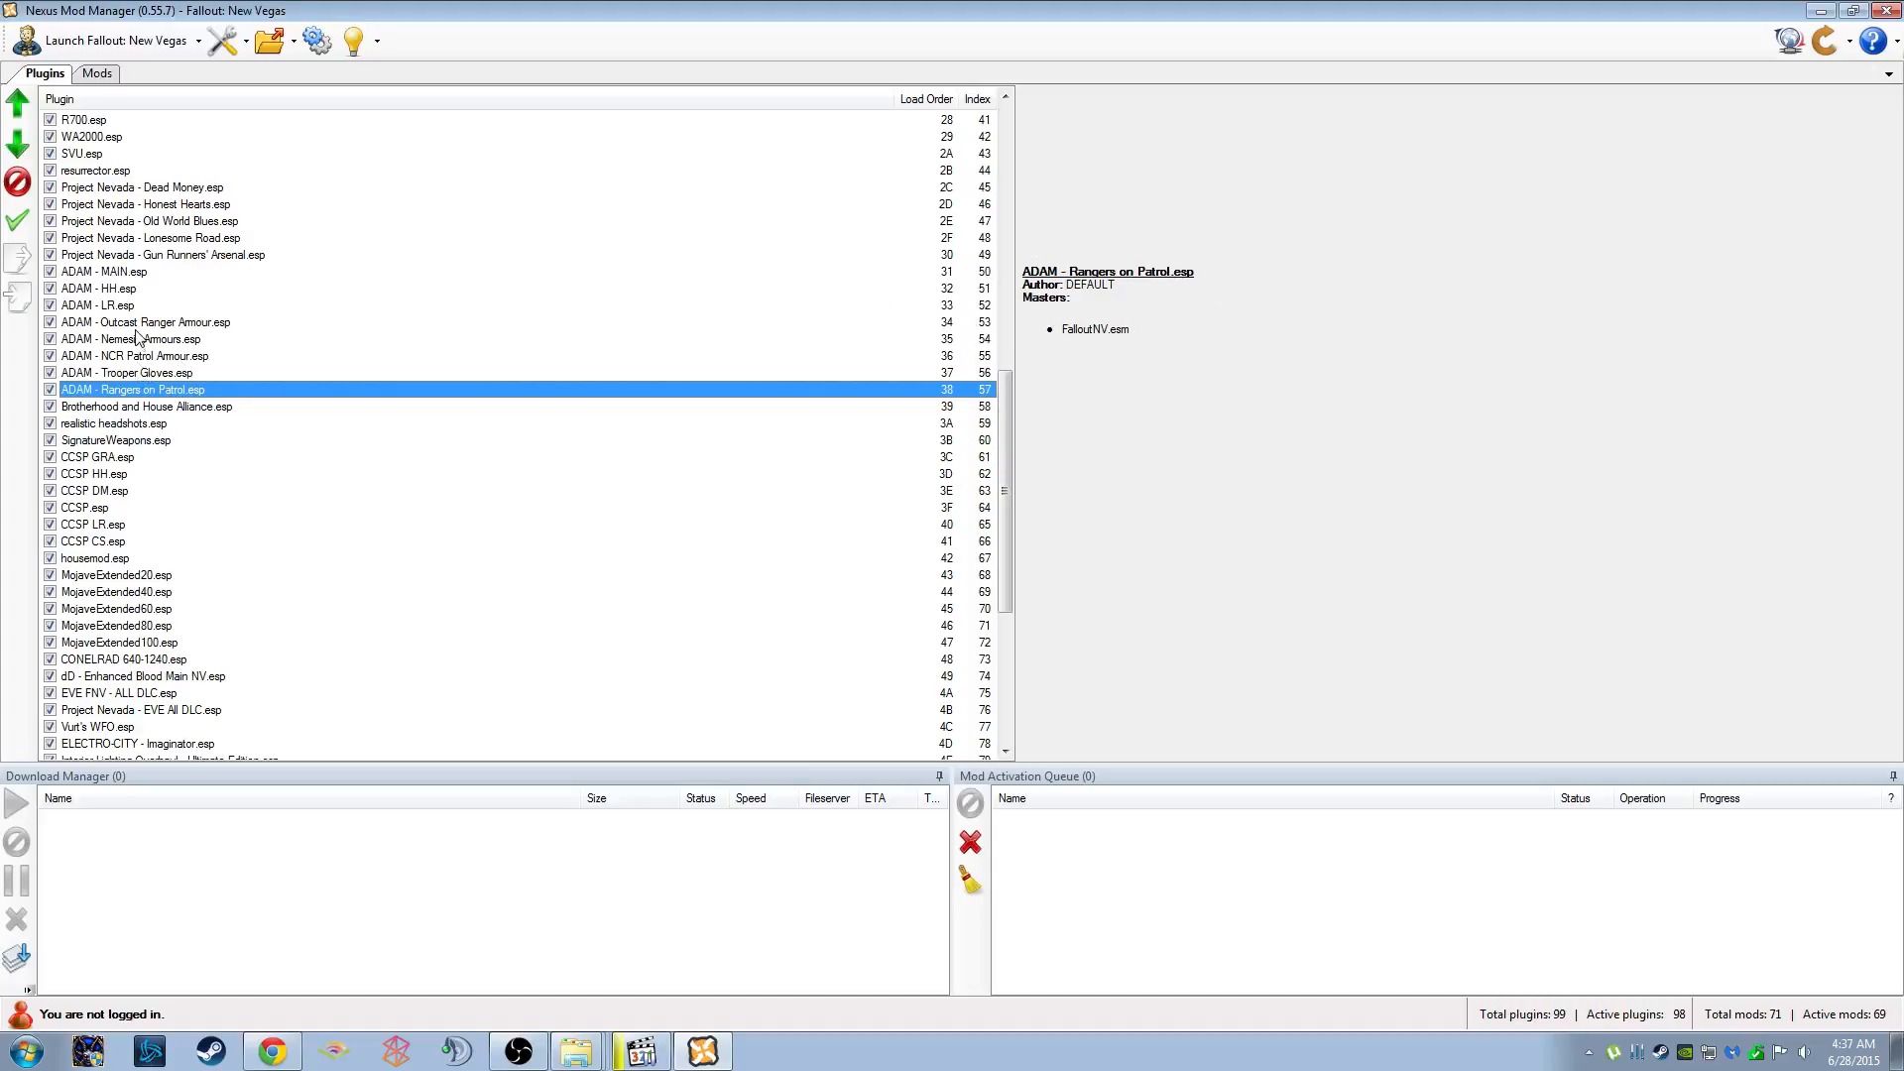
pyautogui.click(257, 374)
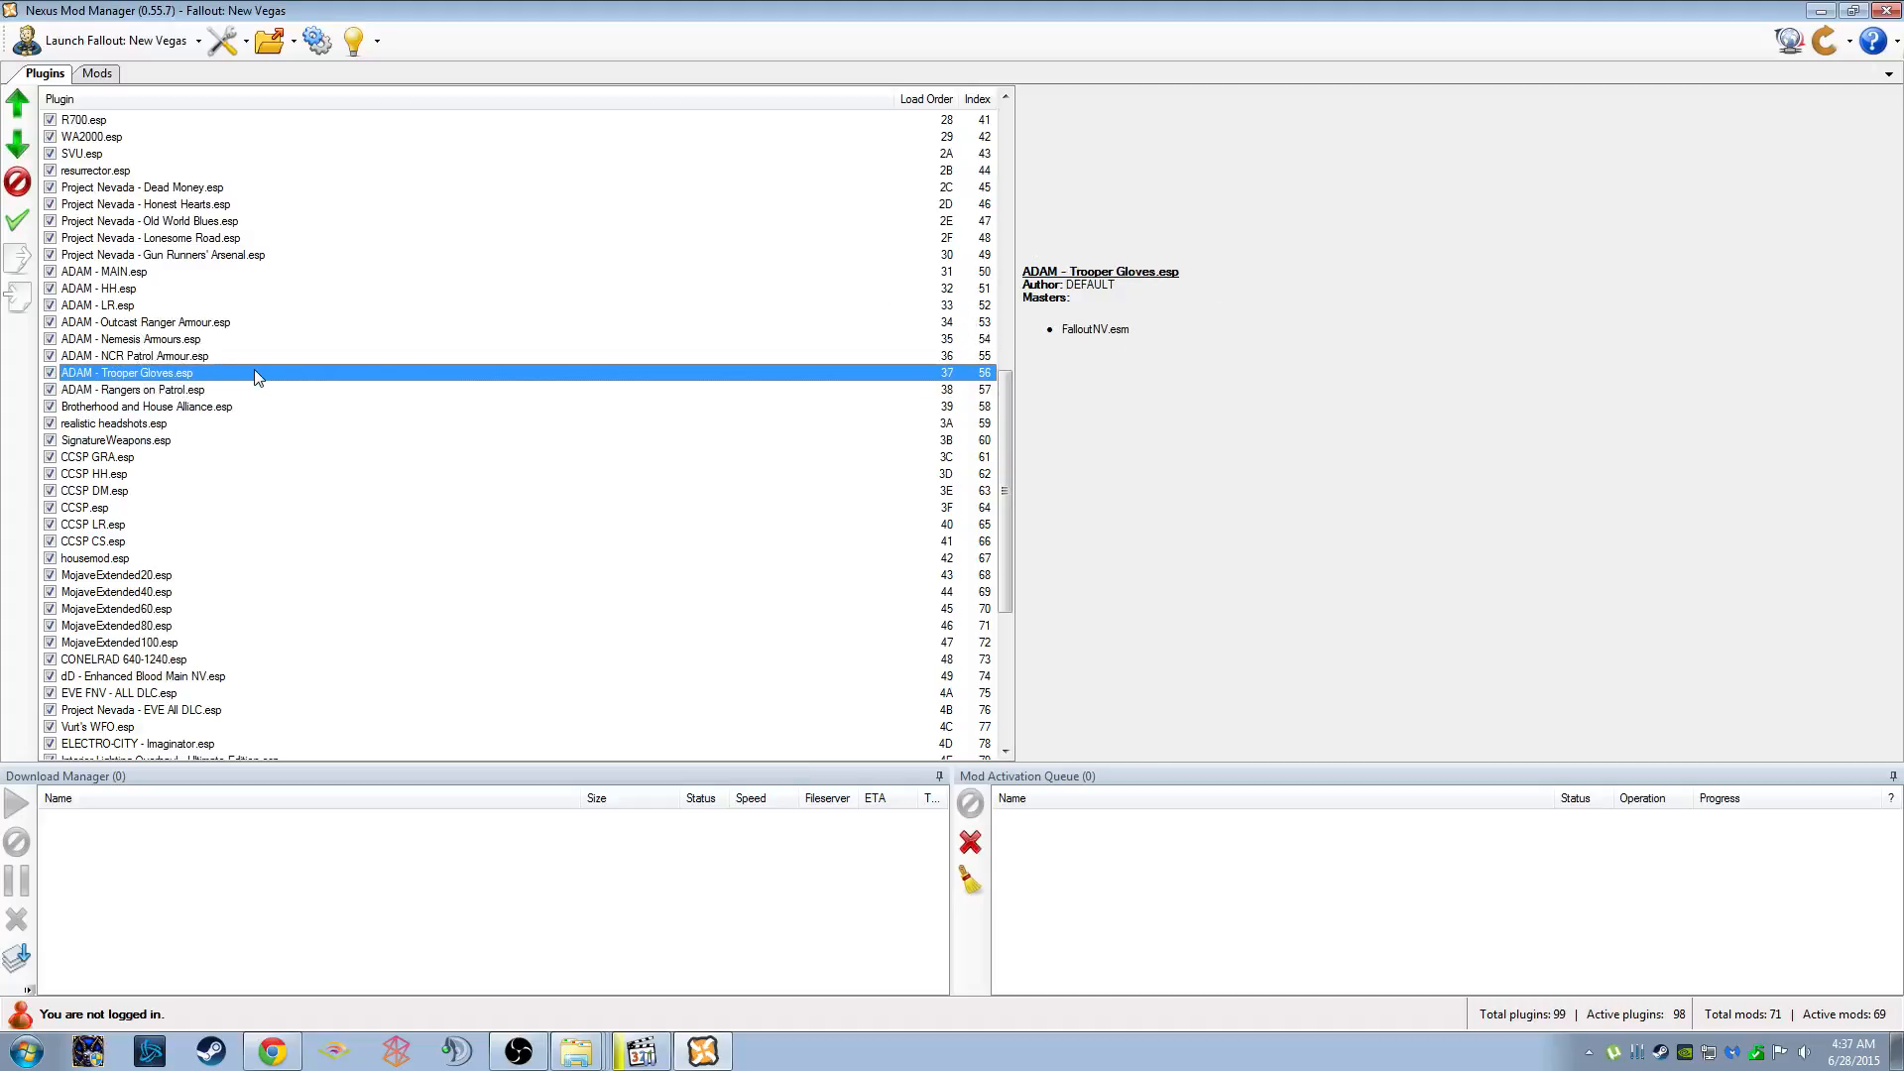
pyautogui.click(247, 361)
pyautogui.click(240, 333)
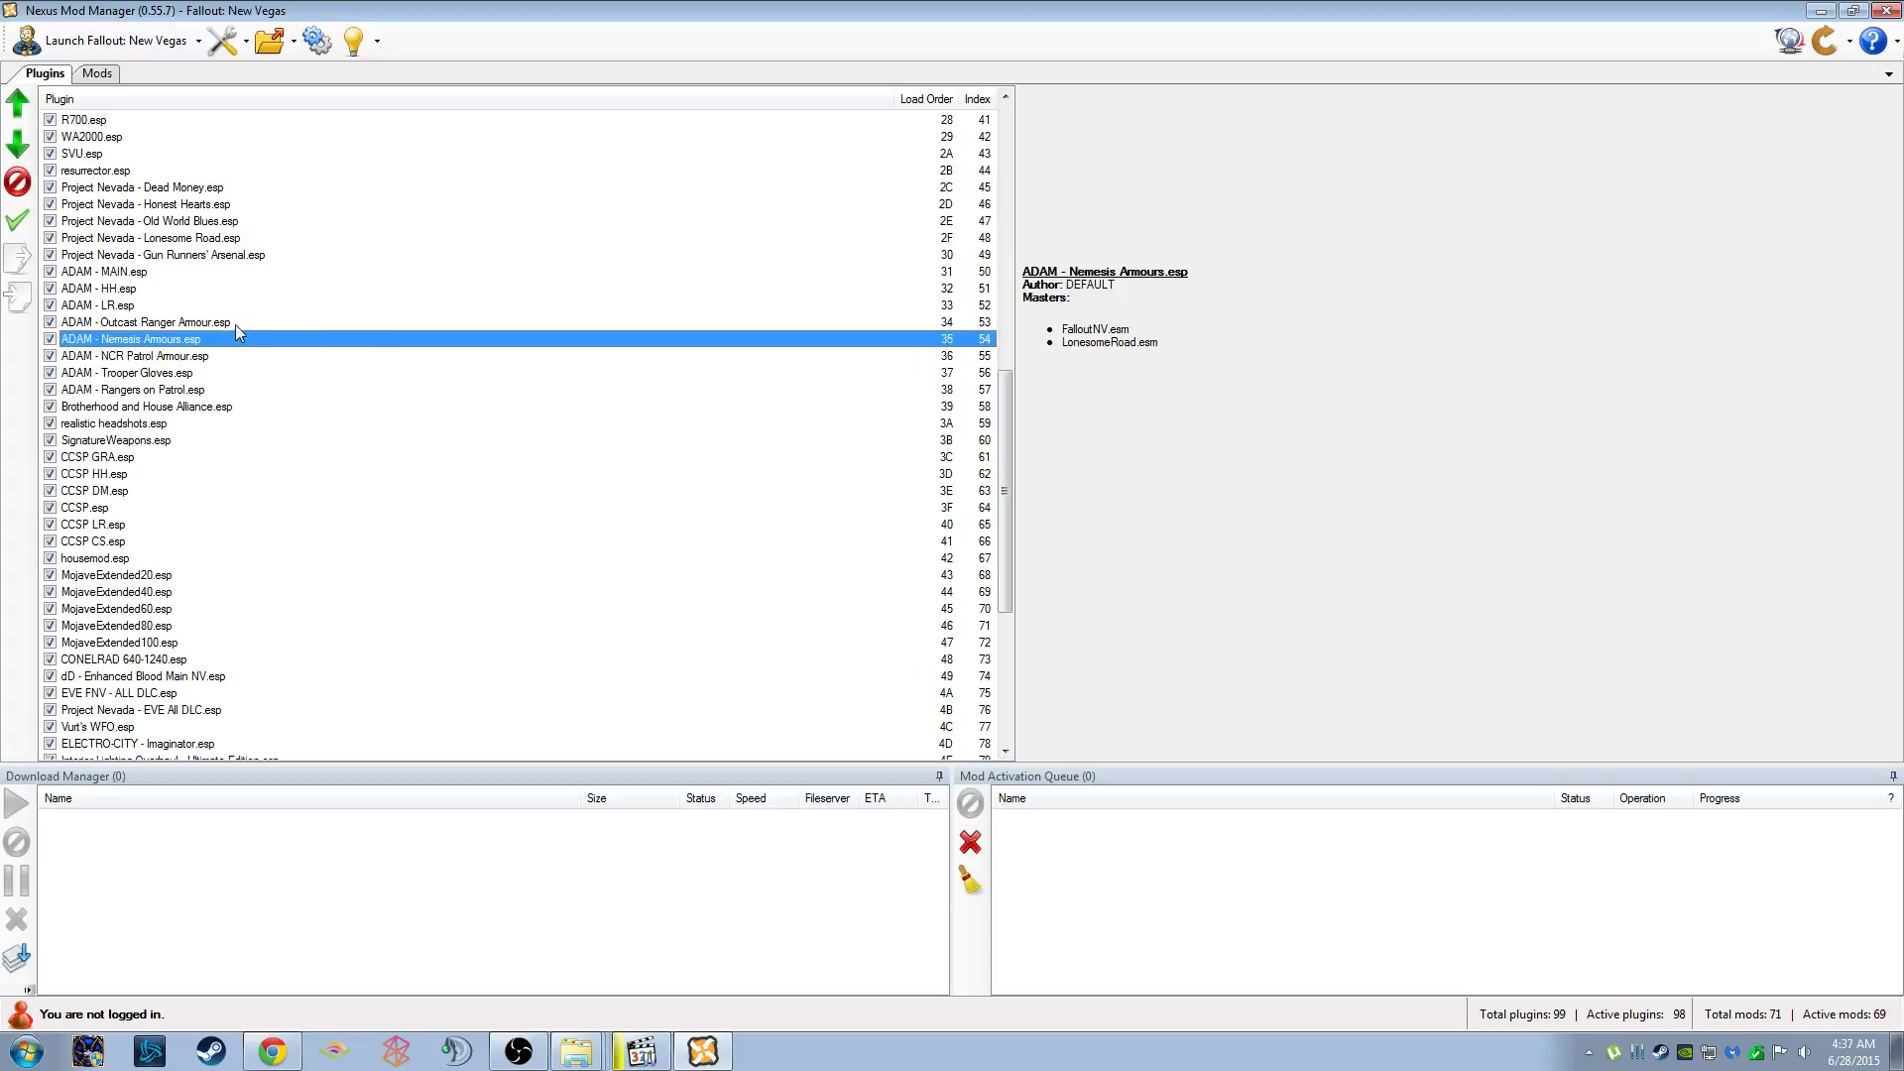
pyautogui.click(236, 325)
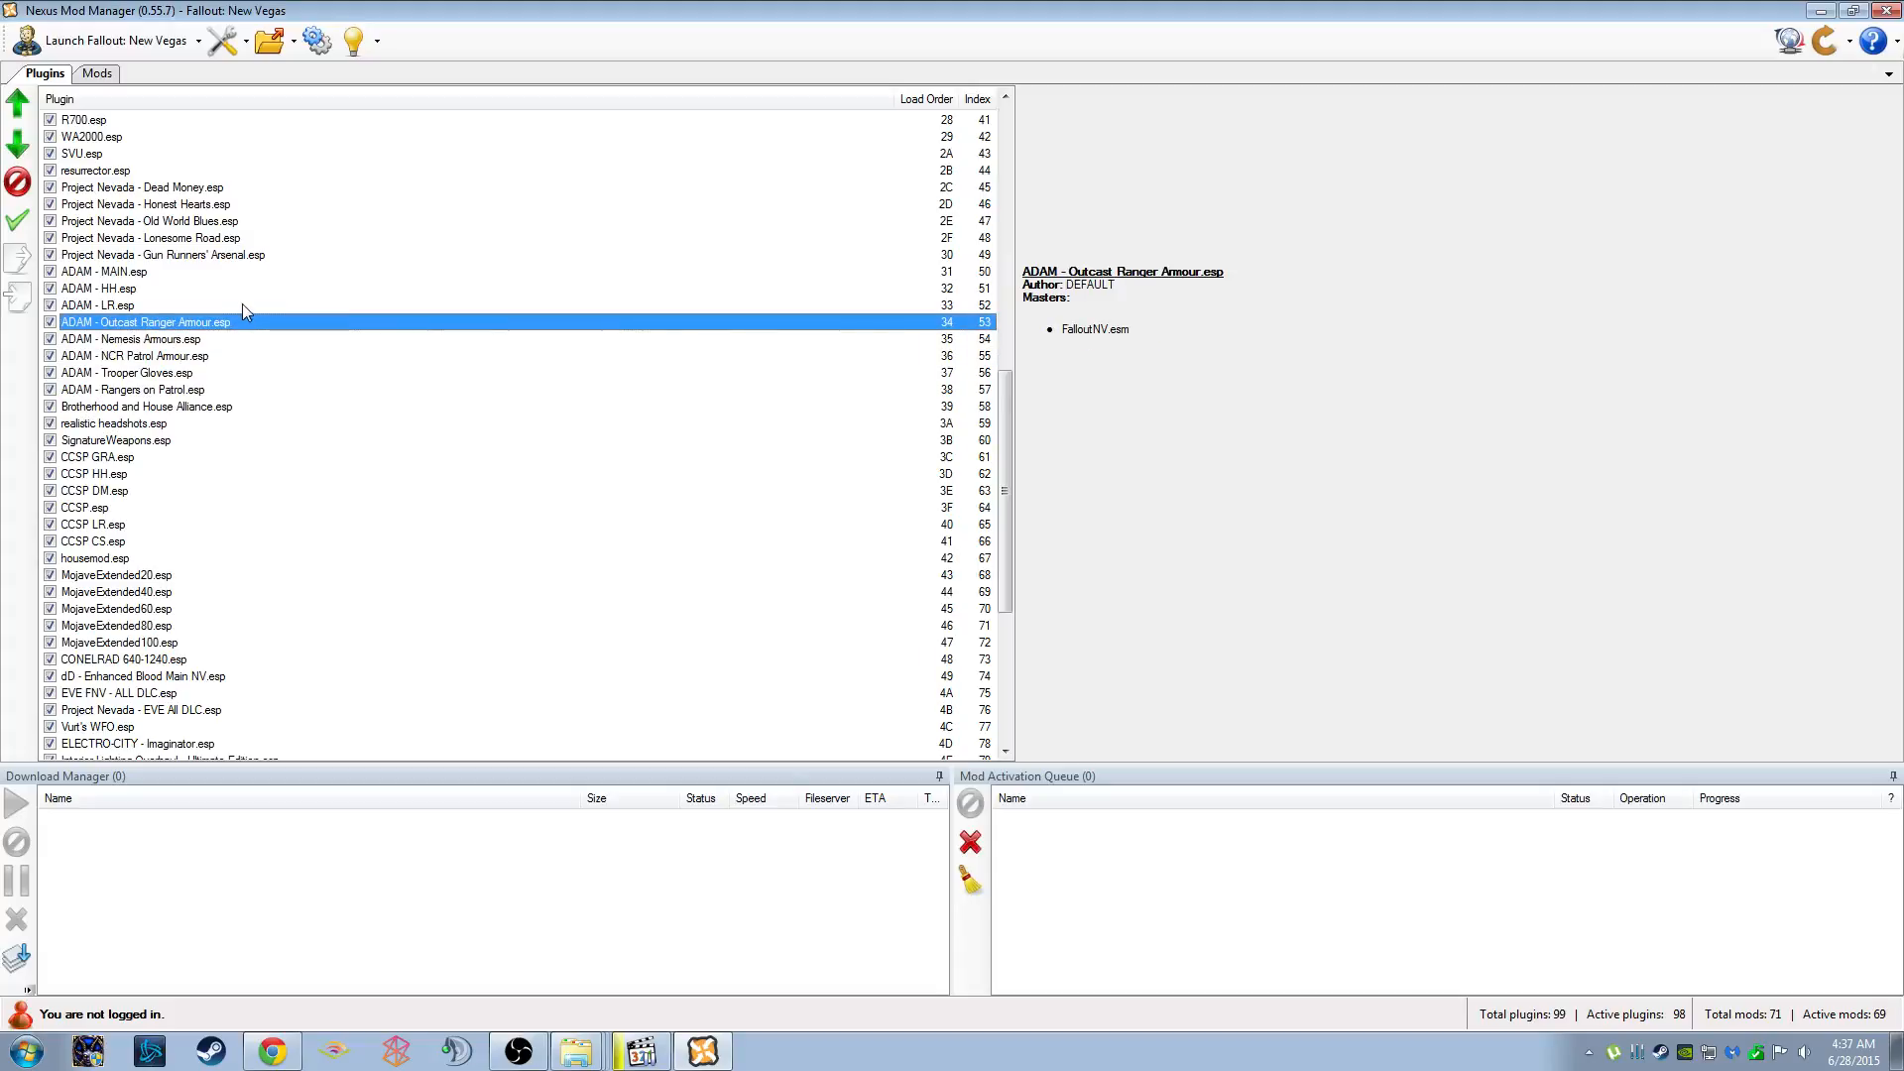
# Move delilah.esp up in the load order, between MoreNiner.esp and New Vegas Redesigned 3.esp
pyautogui.scroll(-7, 281, 340)
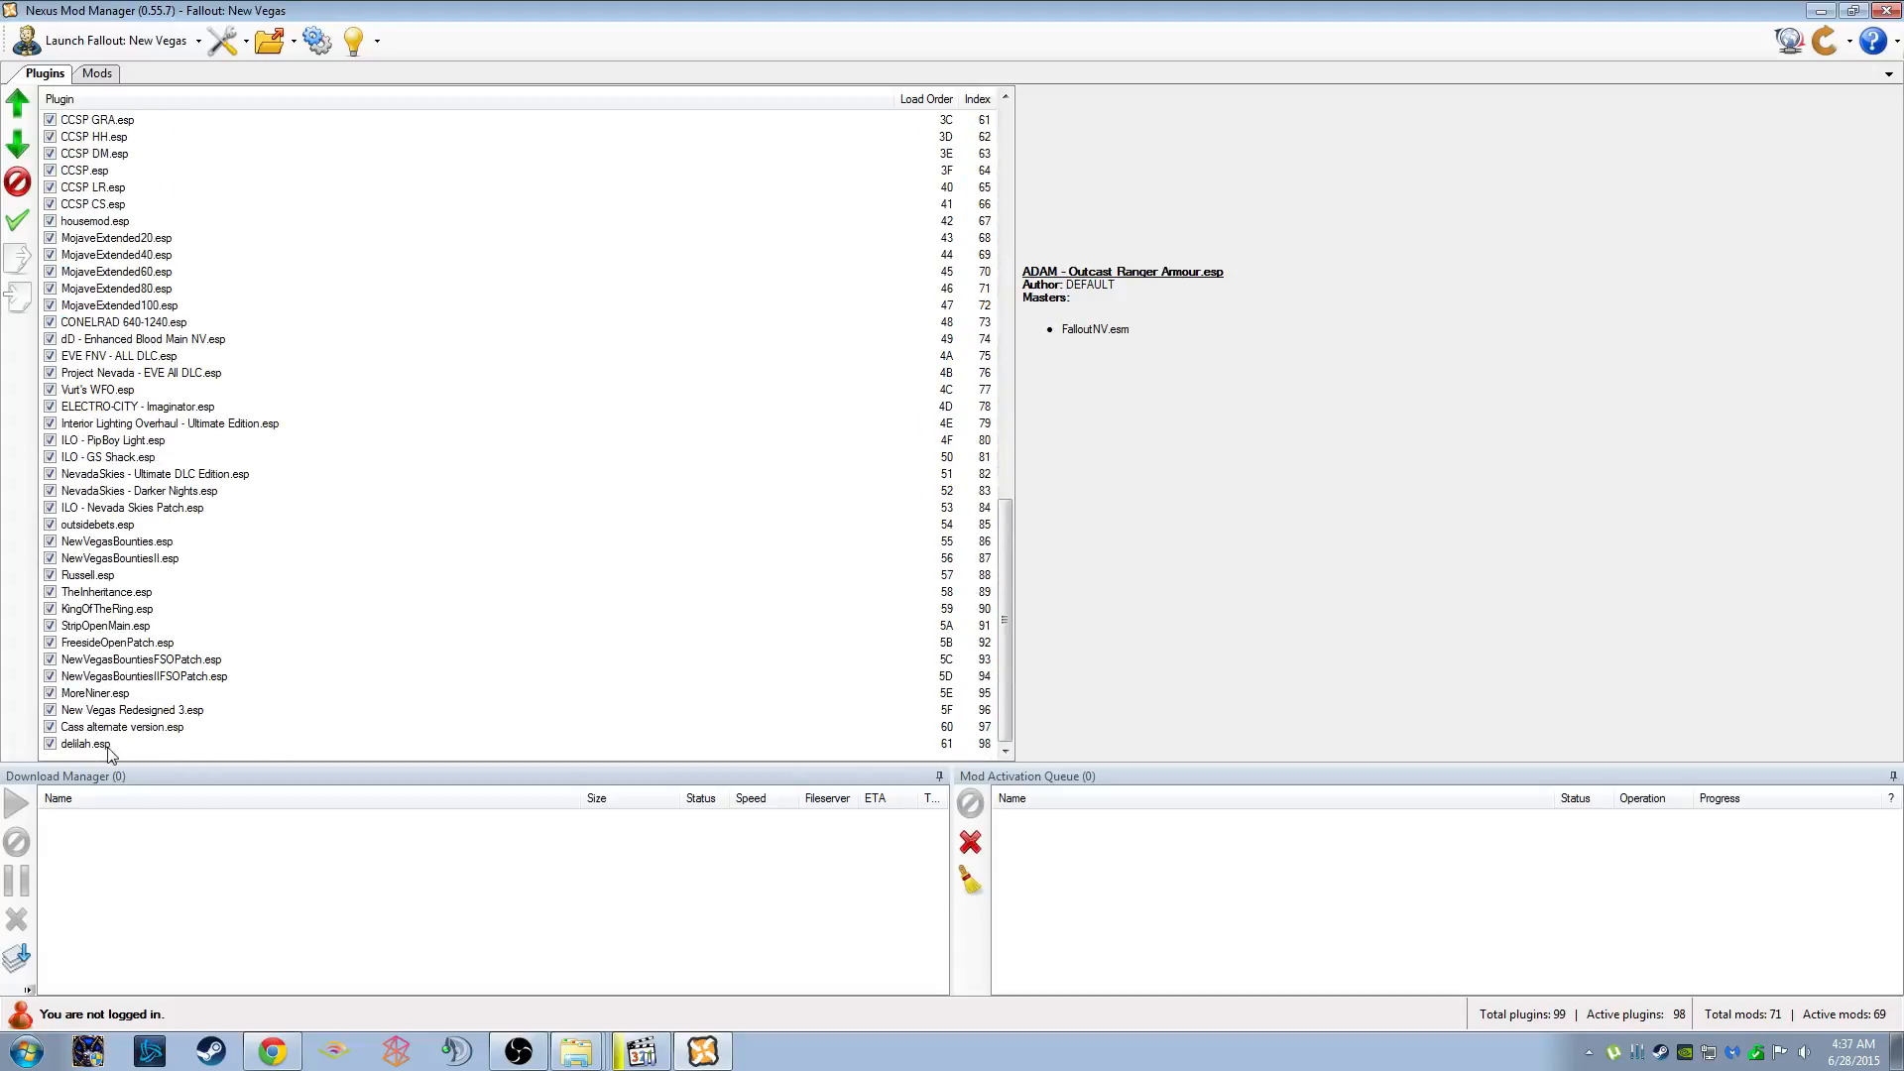
pyautogui.moveTo(93, 748); pyautogui.dragTo(124, 721)
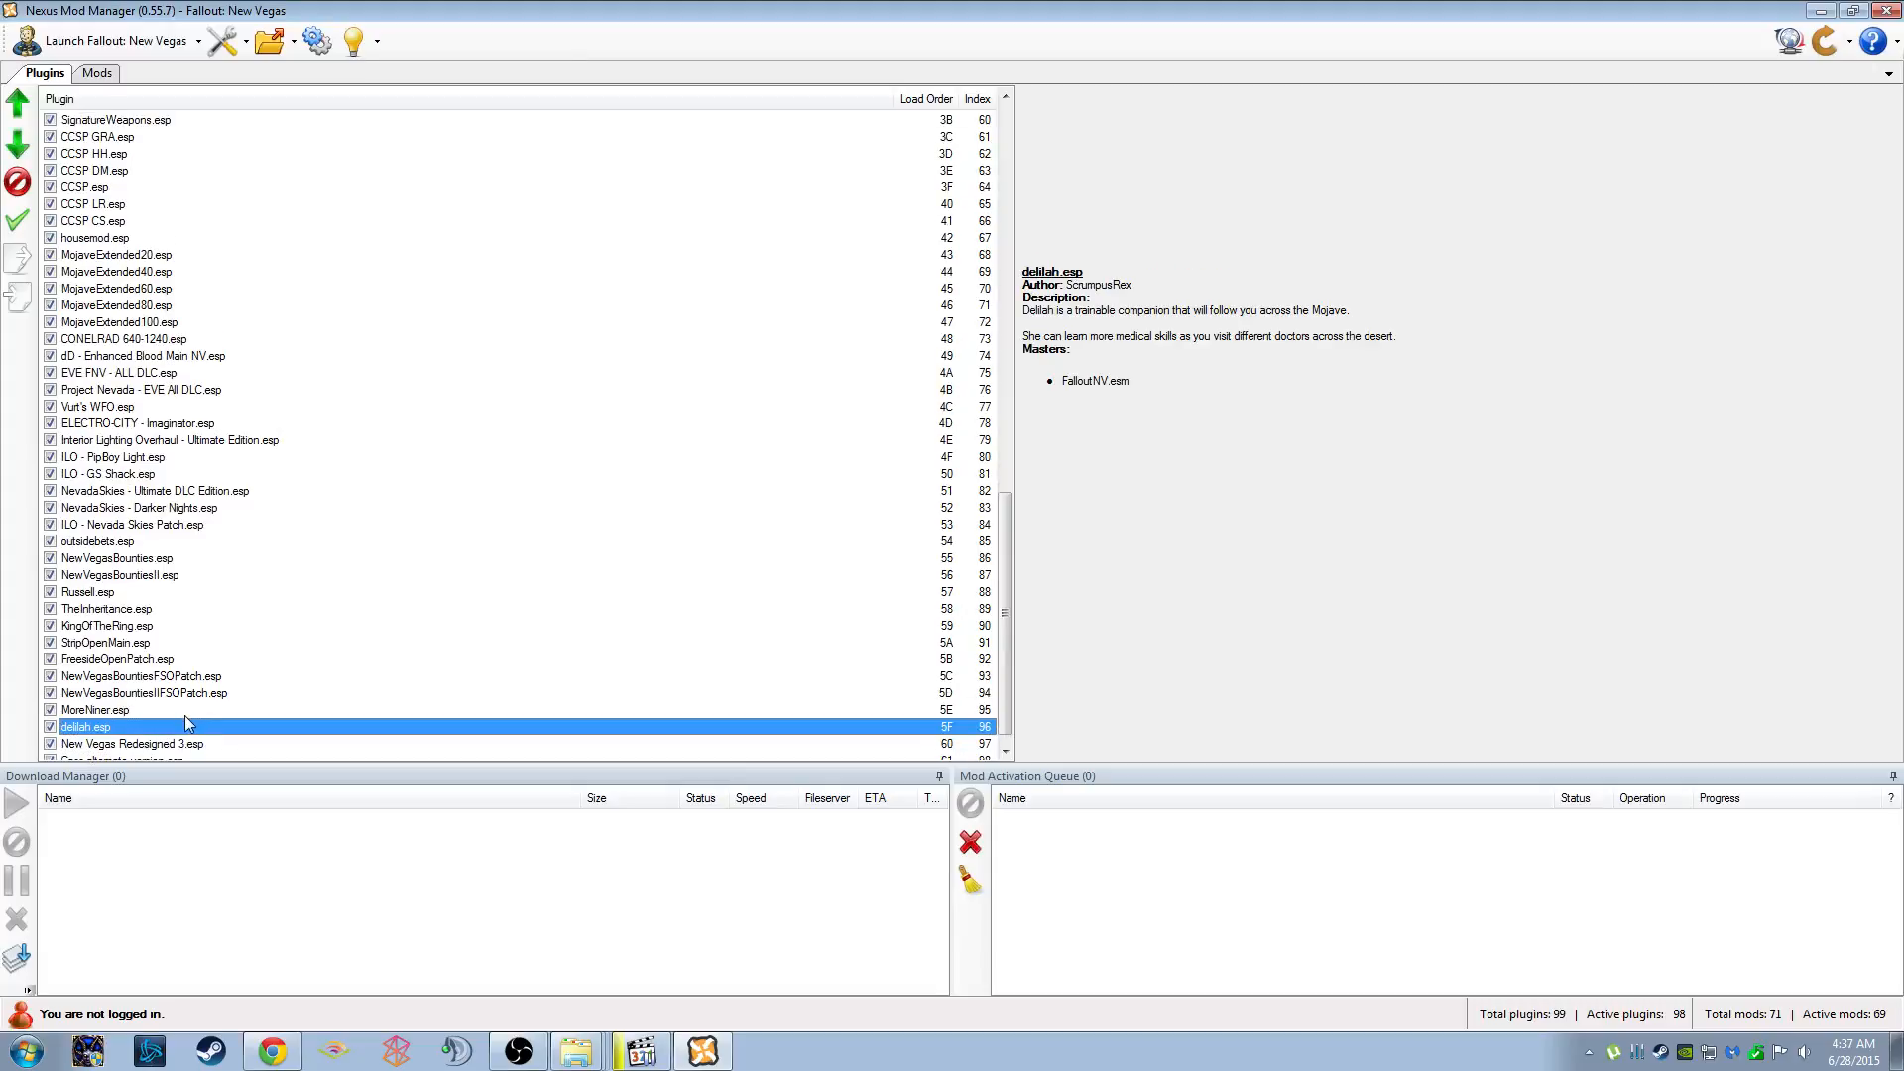
pyautogui.scroll(-1, 211, 598)
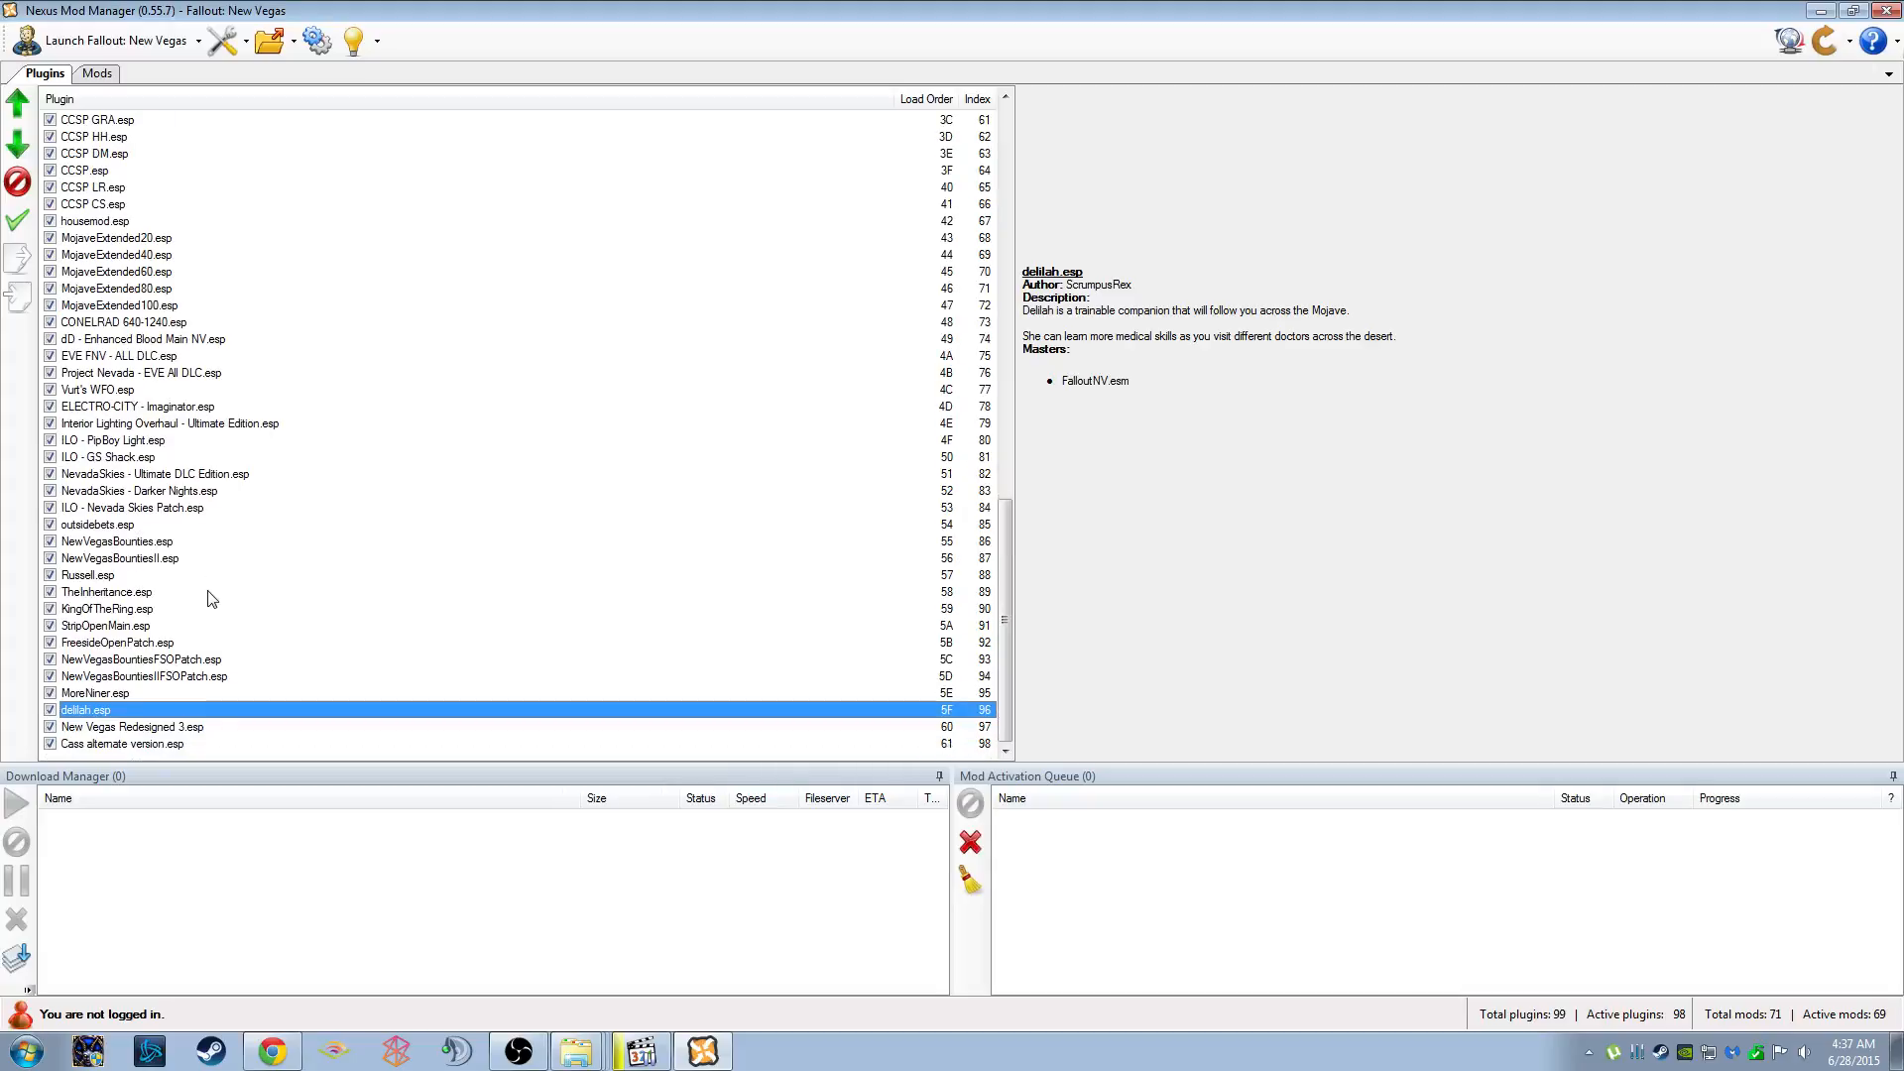
pyautogui.scroll(6, 129, 654)
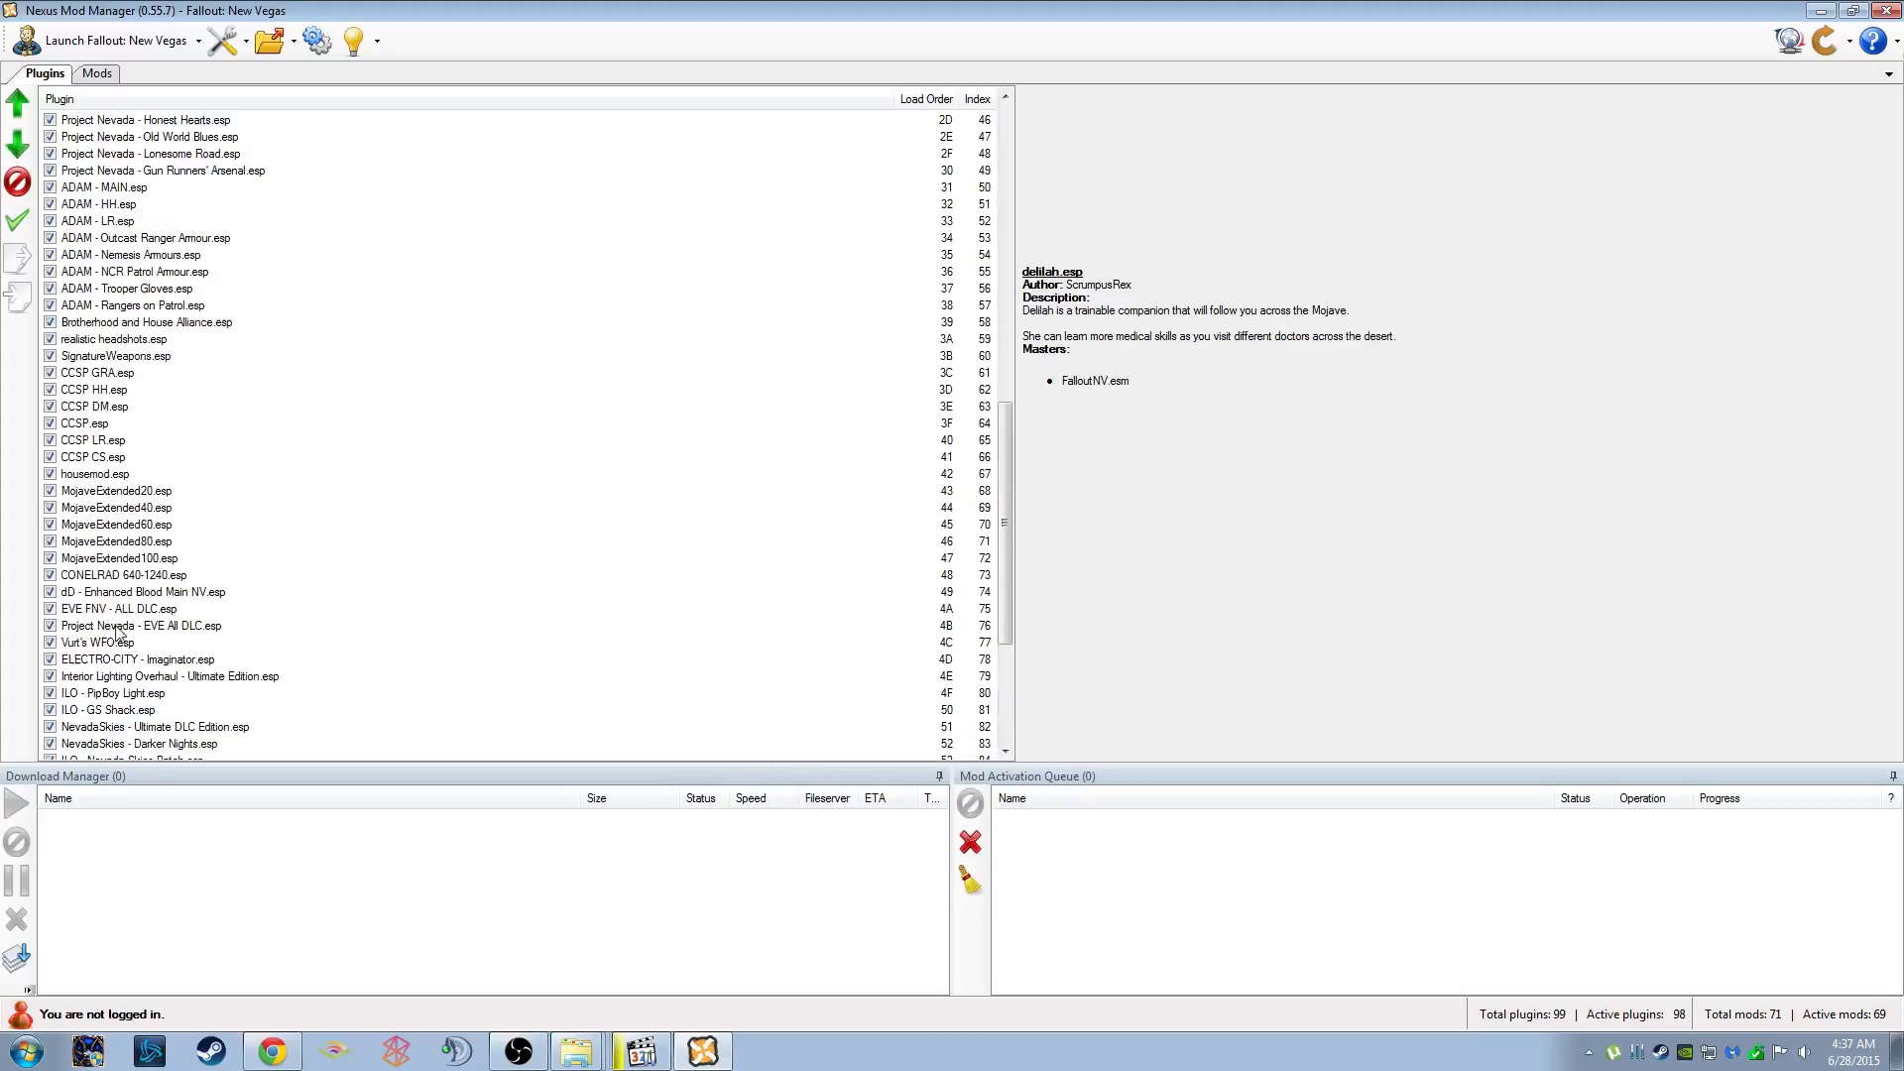
pyautogui.scroll(7, 119, 610)
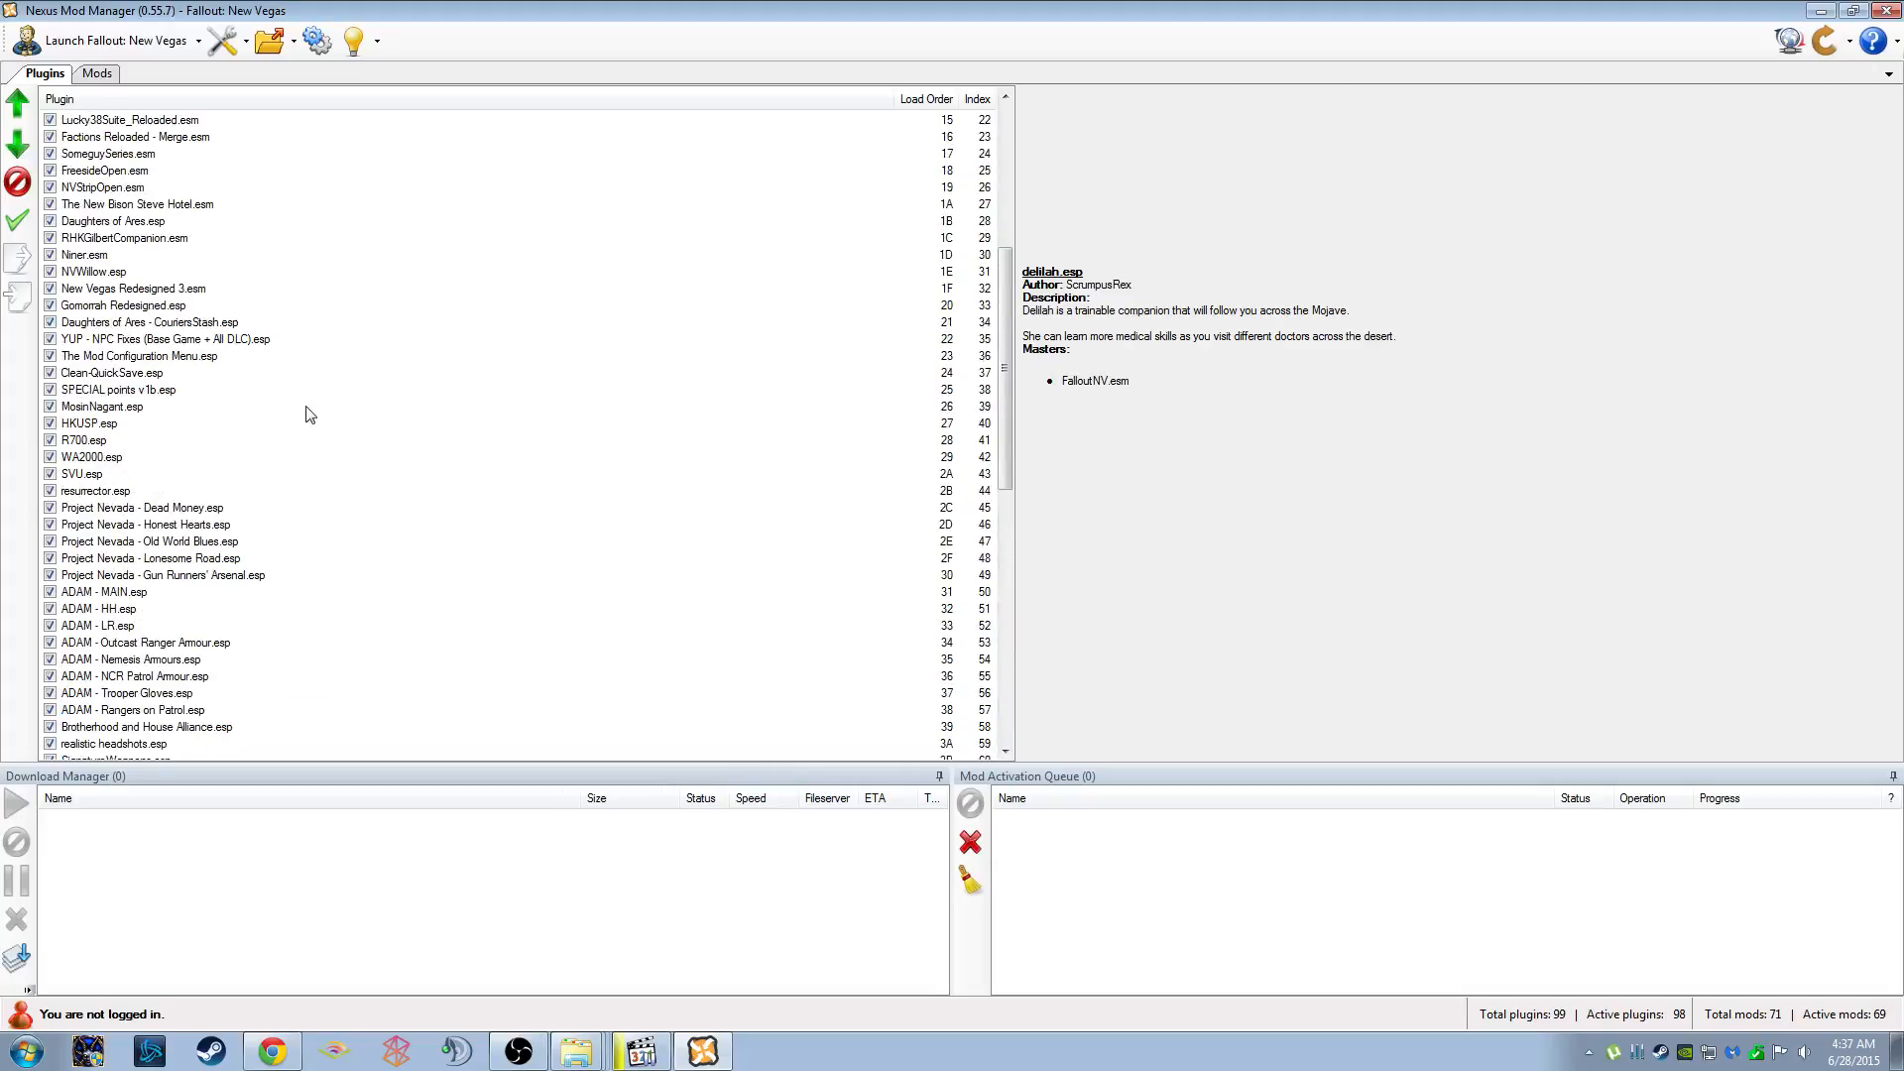
pyautogui.scroll(1, 278, 436)
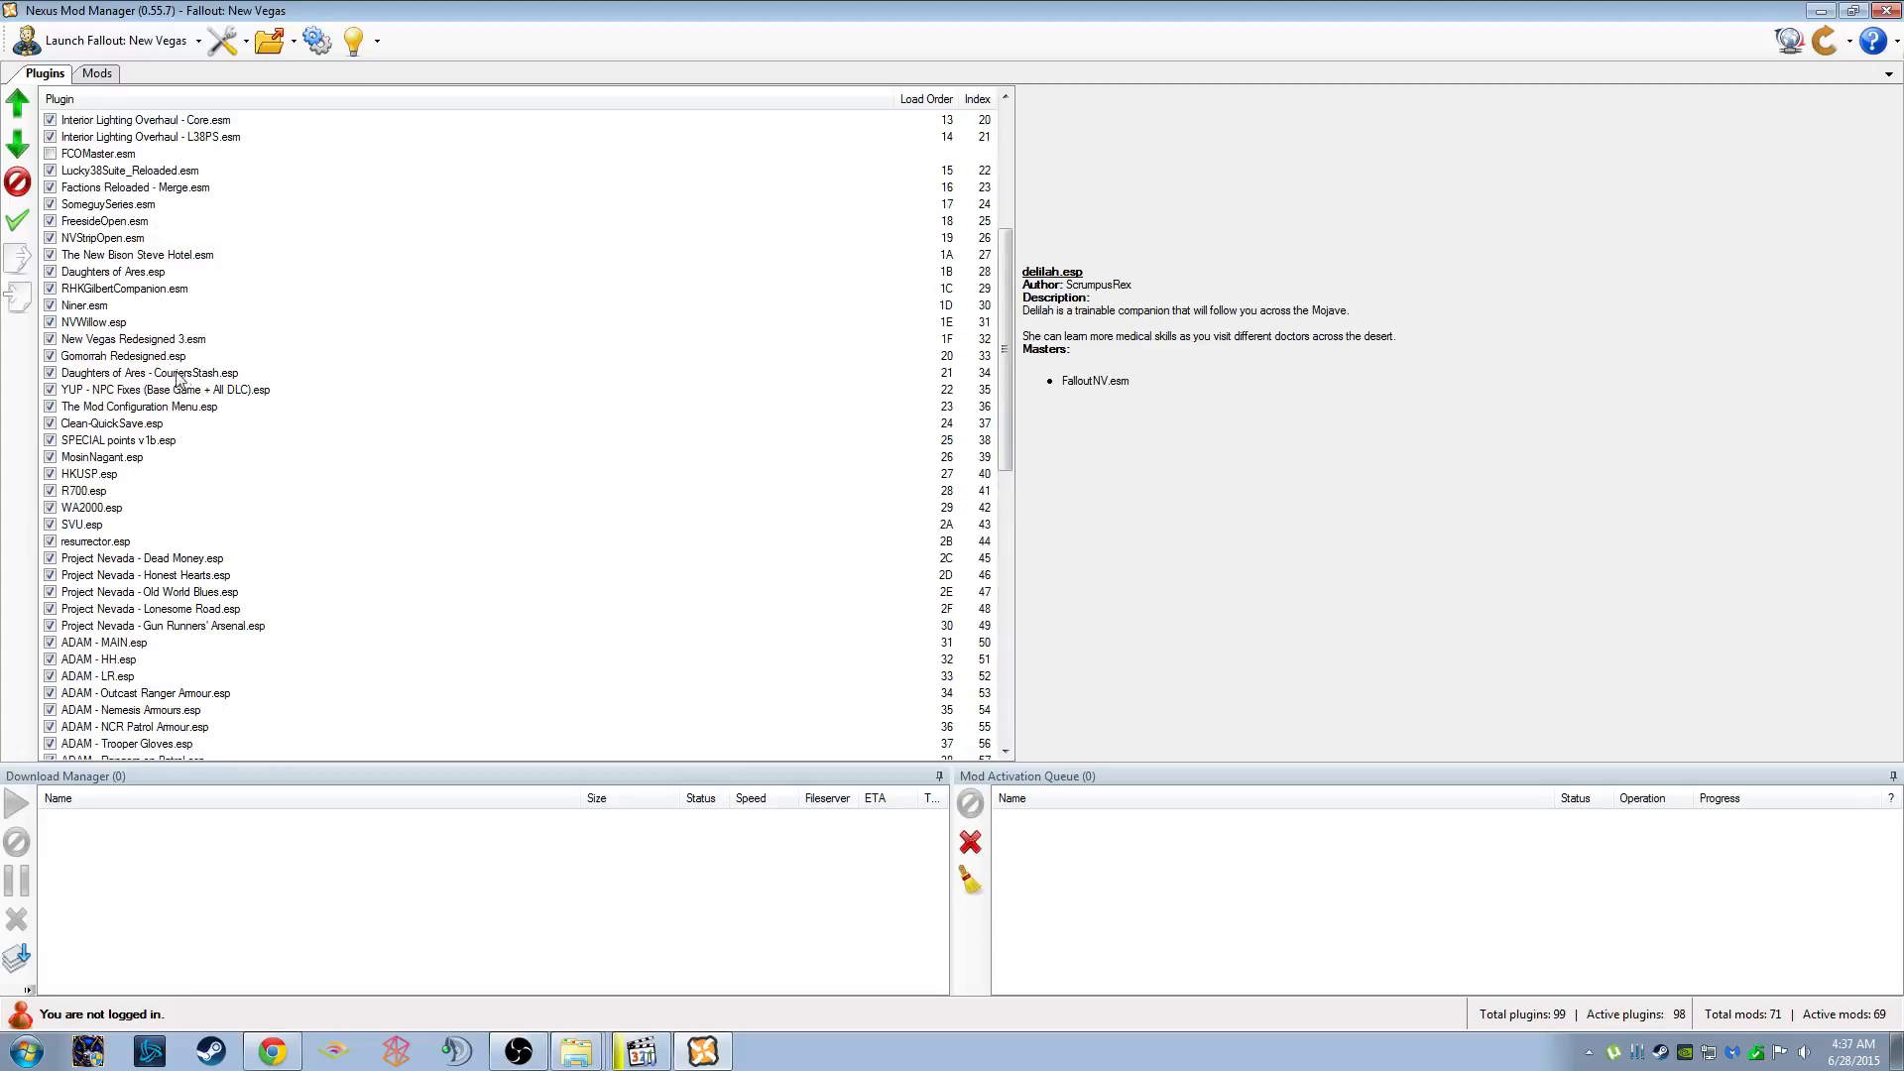
pyautogui.scroll(-14, 179, 357)
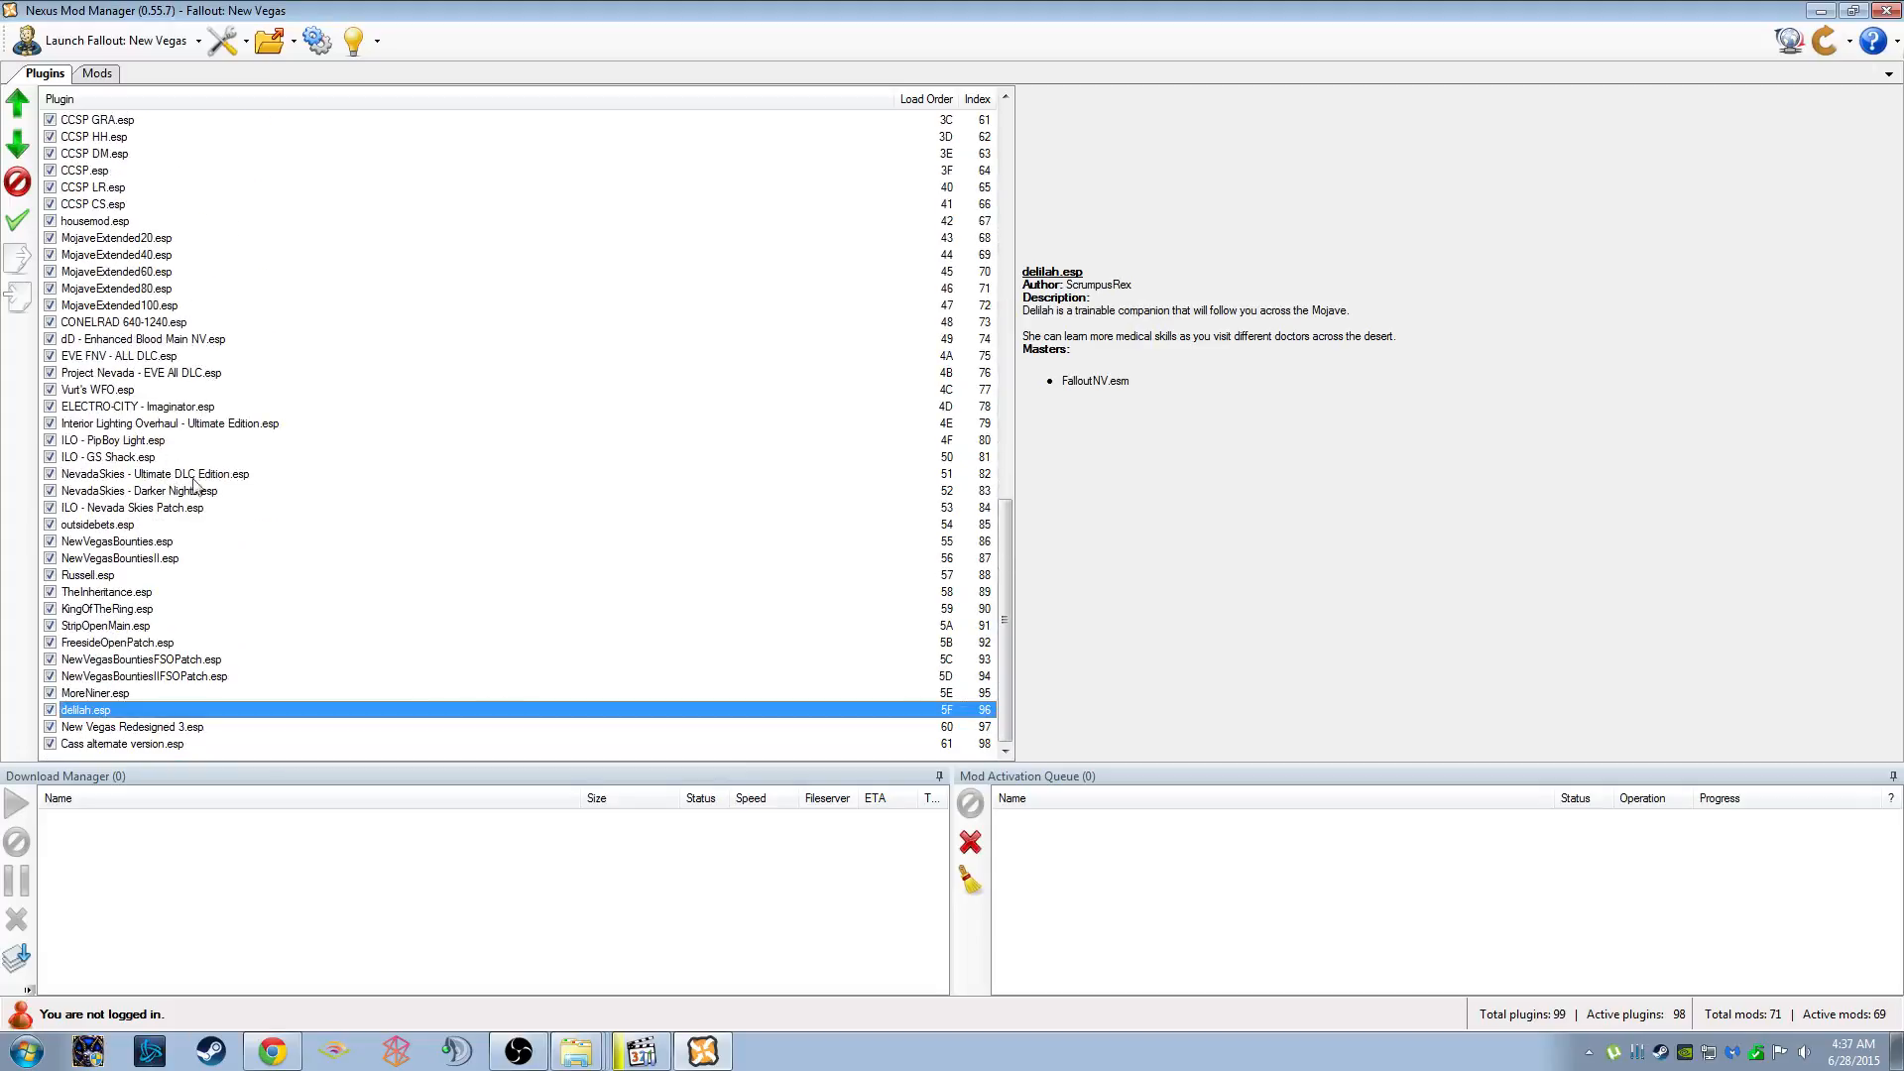
# Launch FNVEdit from the desktop and load the preselected active masters and plugins
pyautogui.click(1898, 1067)
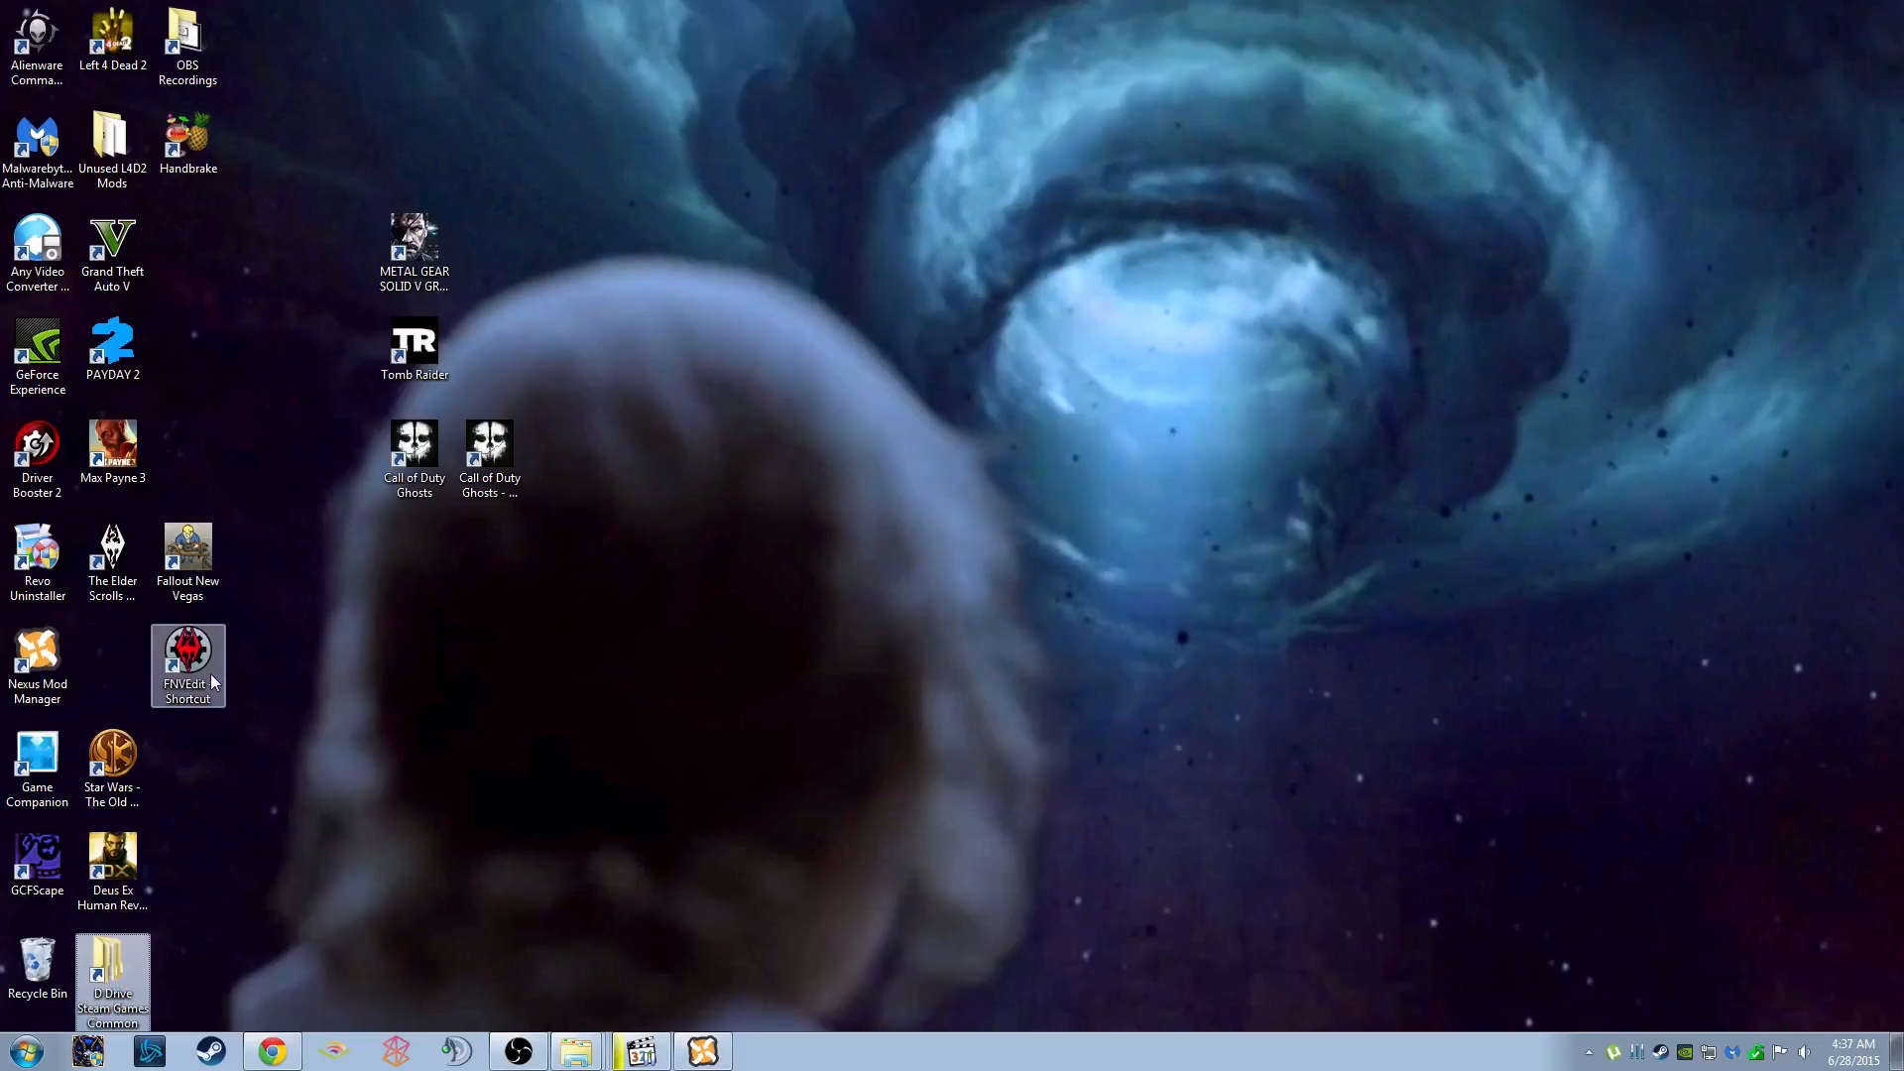
pyautogui.doubleClick(188, 659)
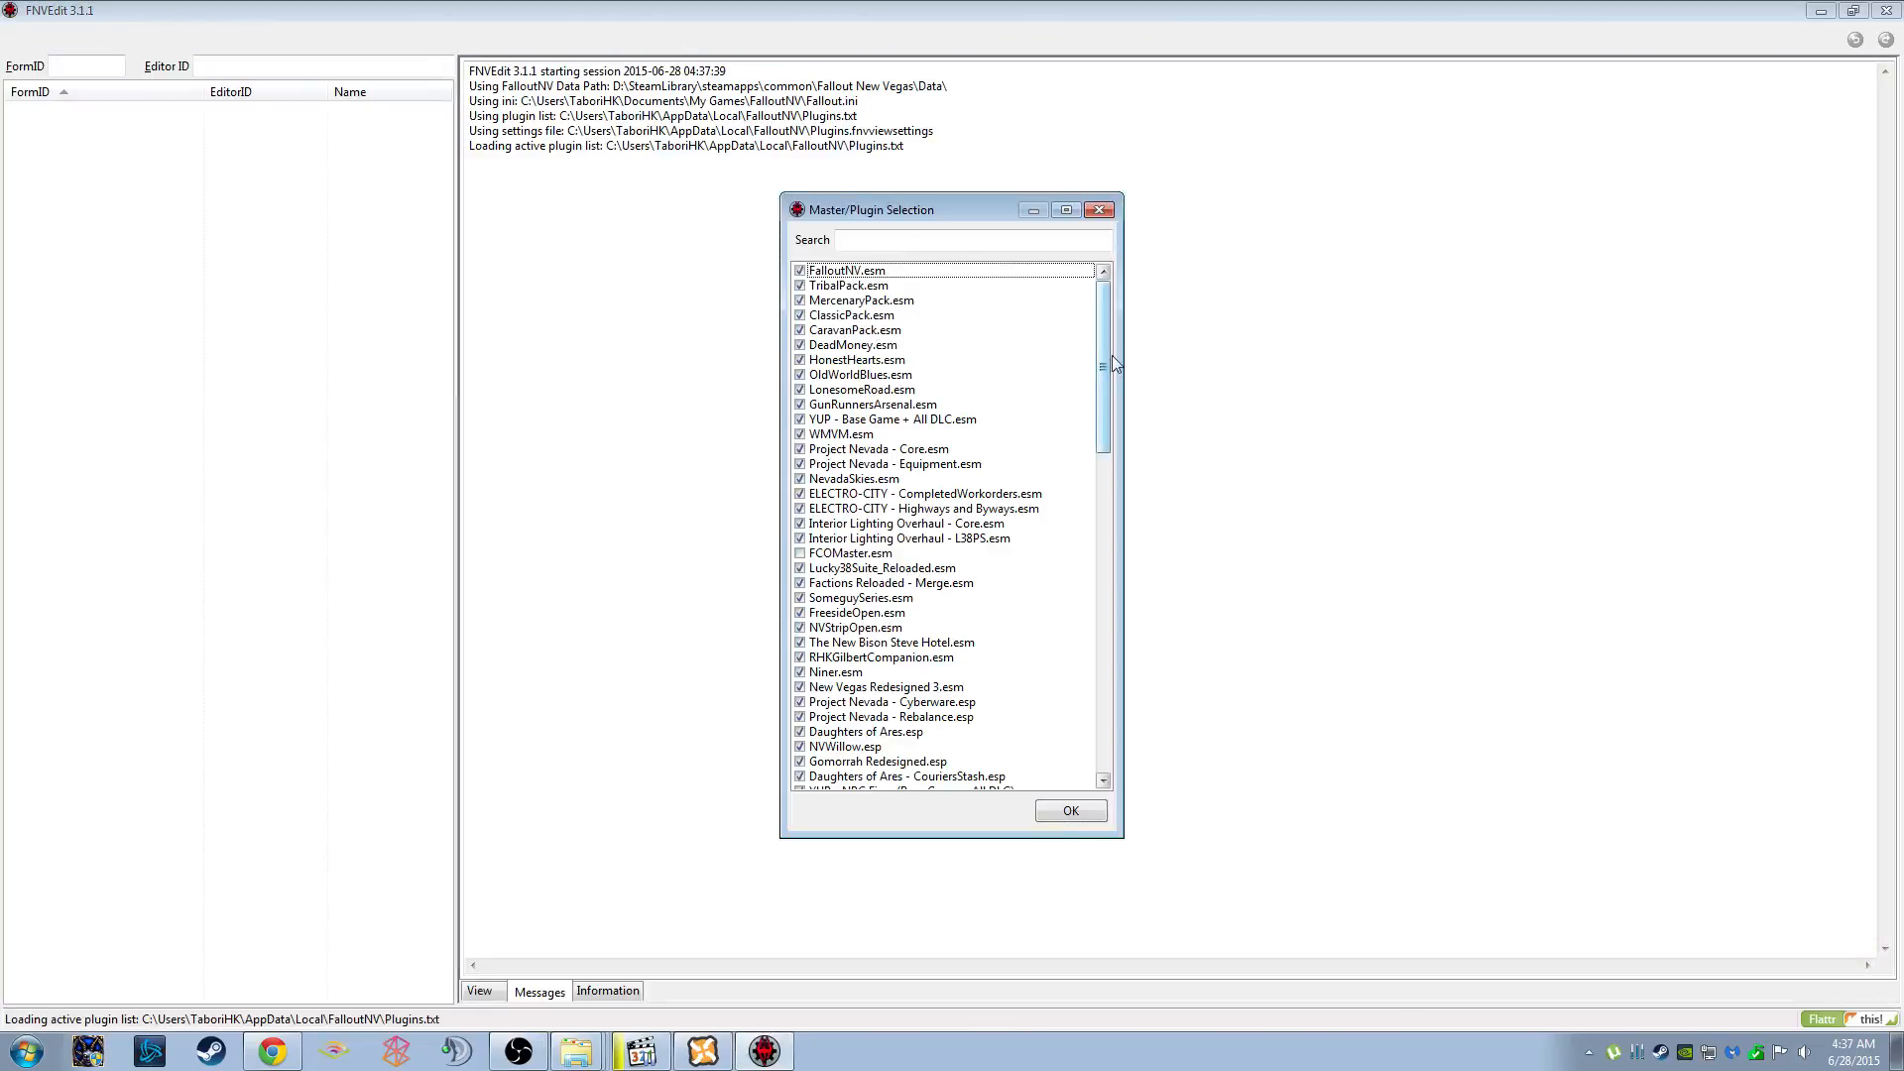
pyautogui.moveTo(1104, 361); pyautogui.dragTo(1147, 731)
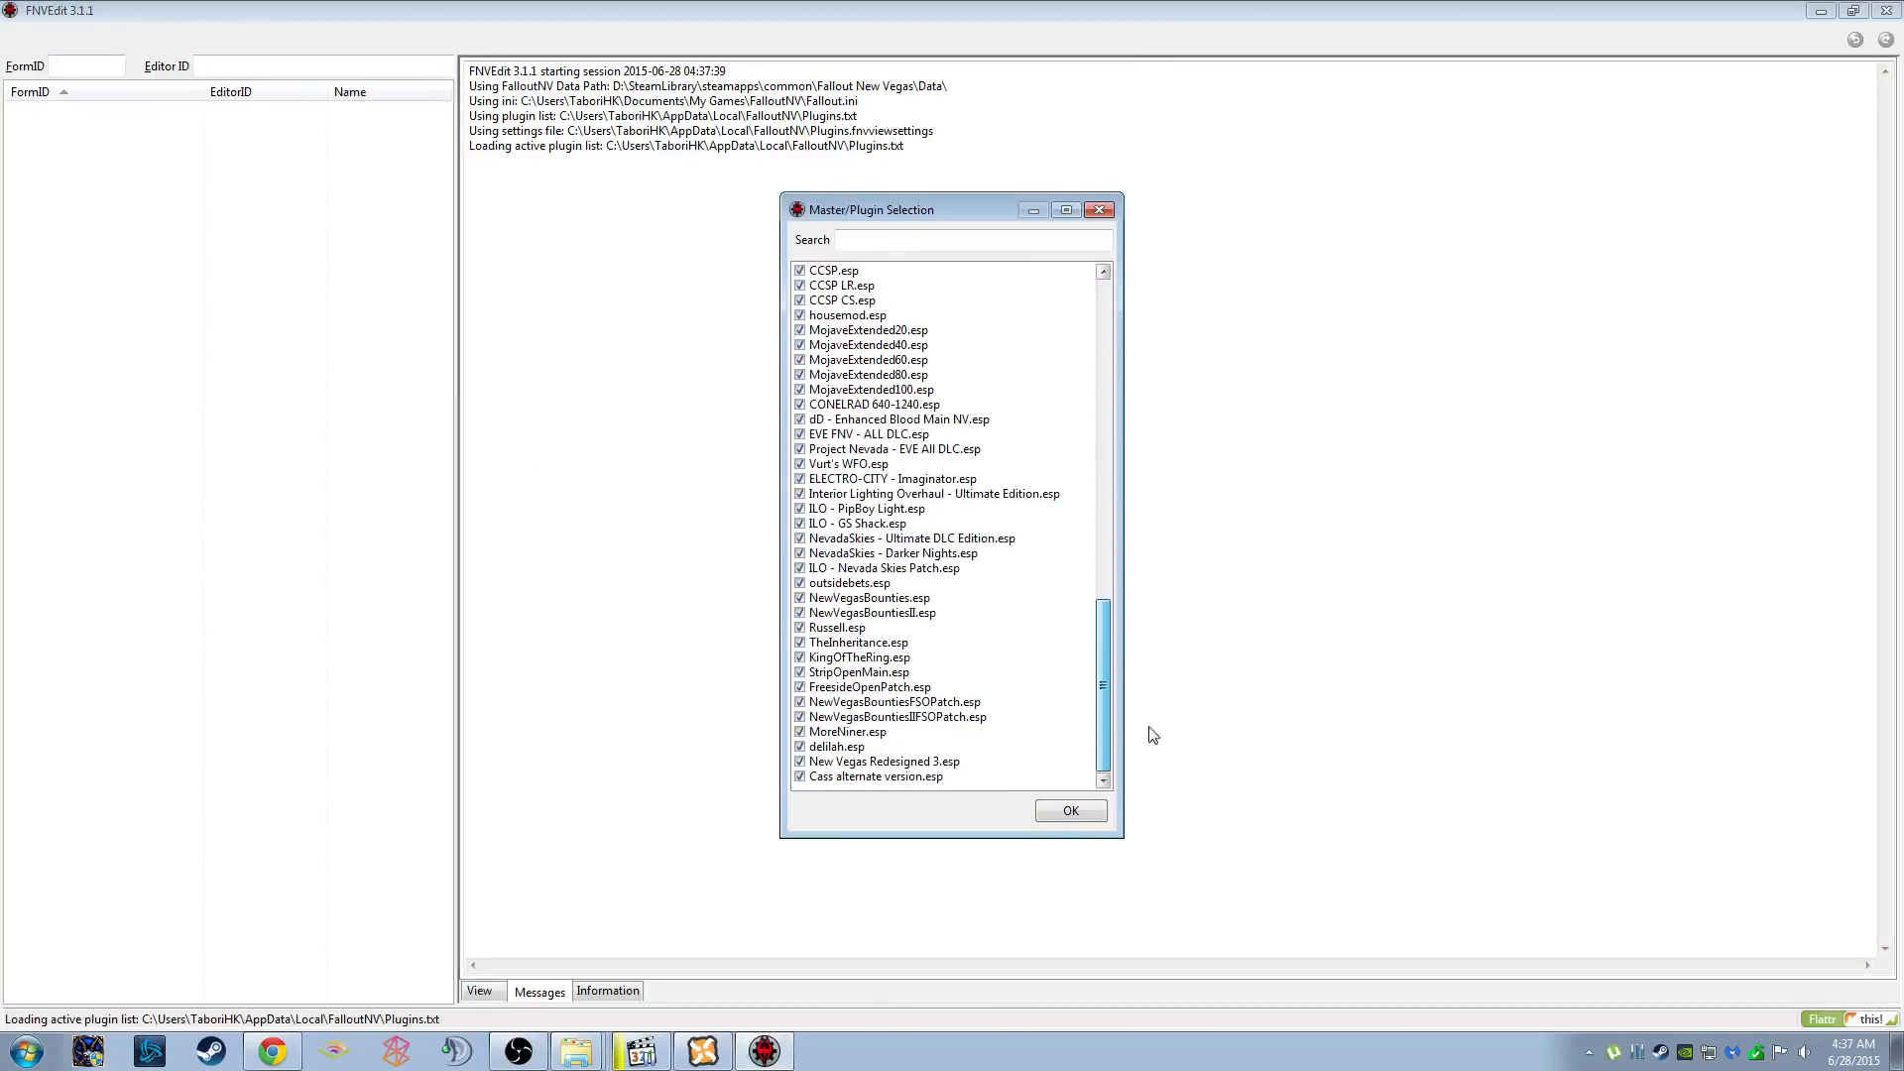
pyautogui.click(1072, 811)
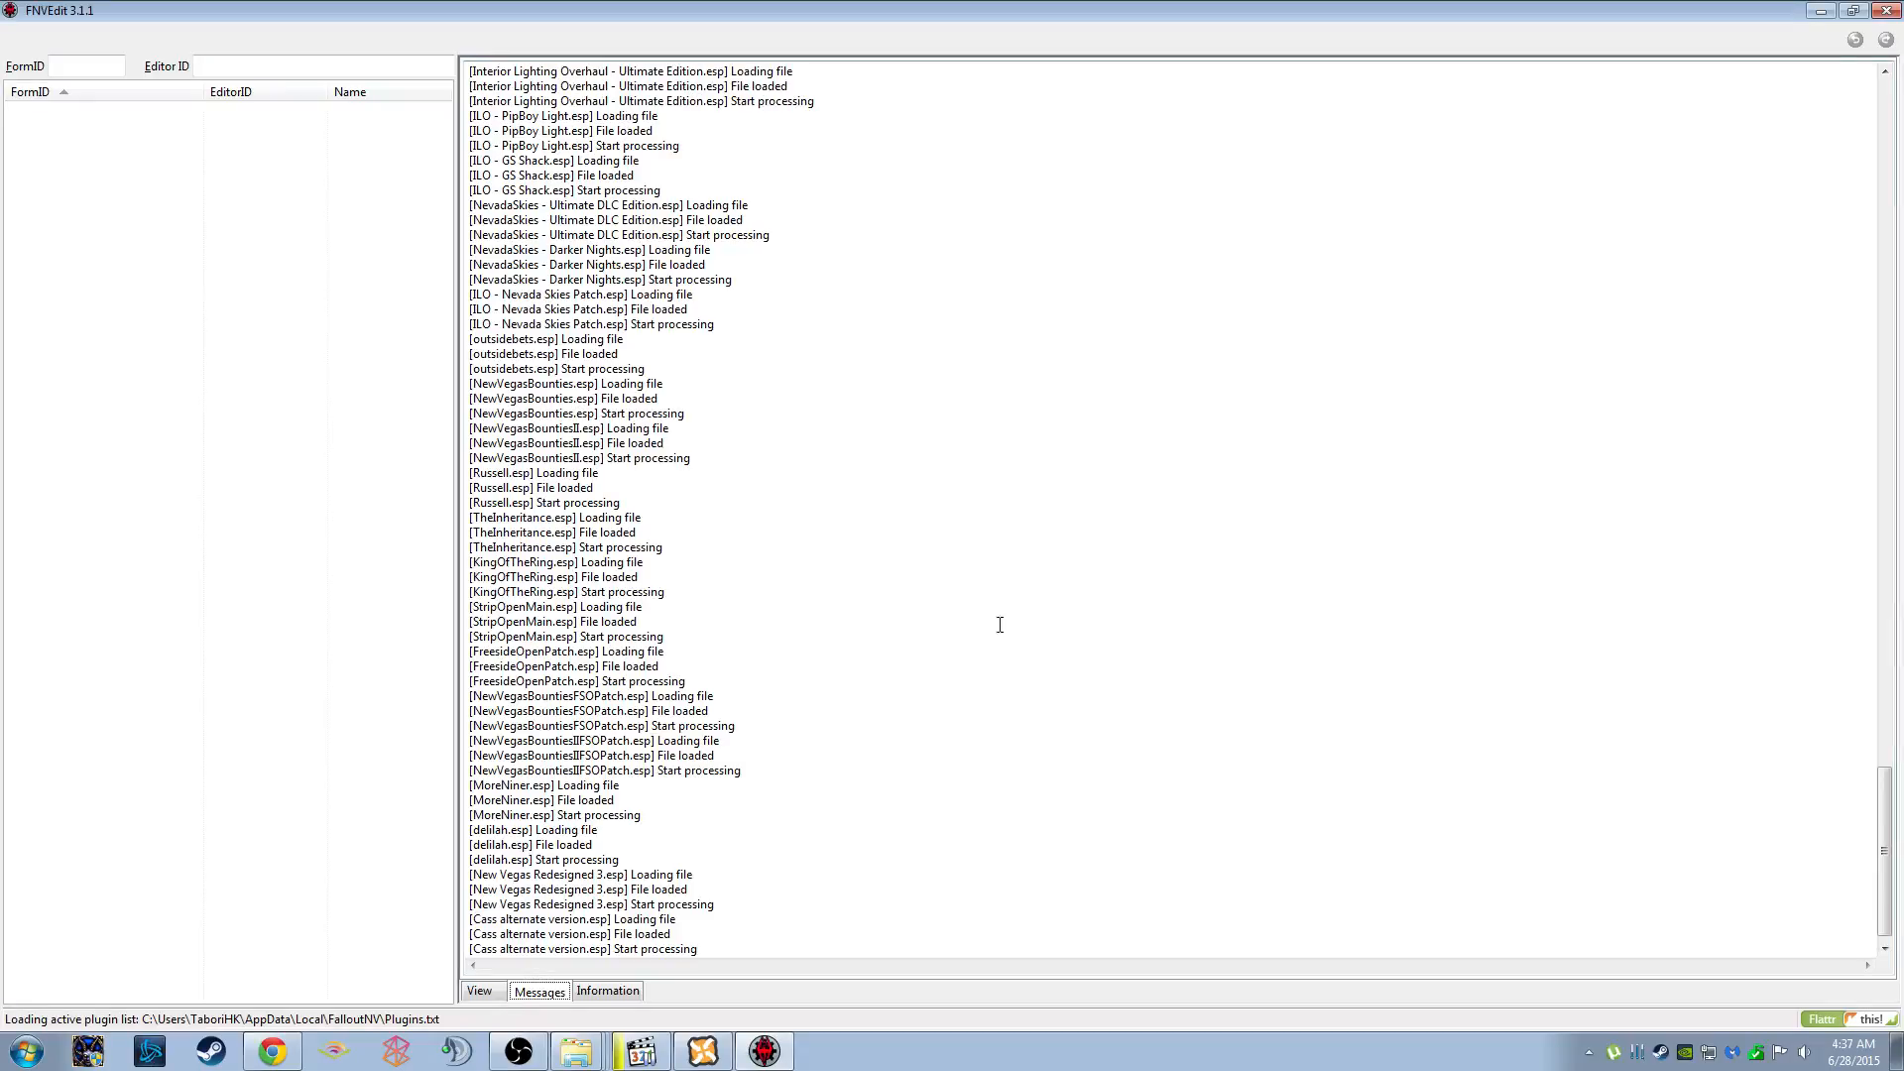